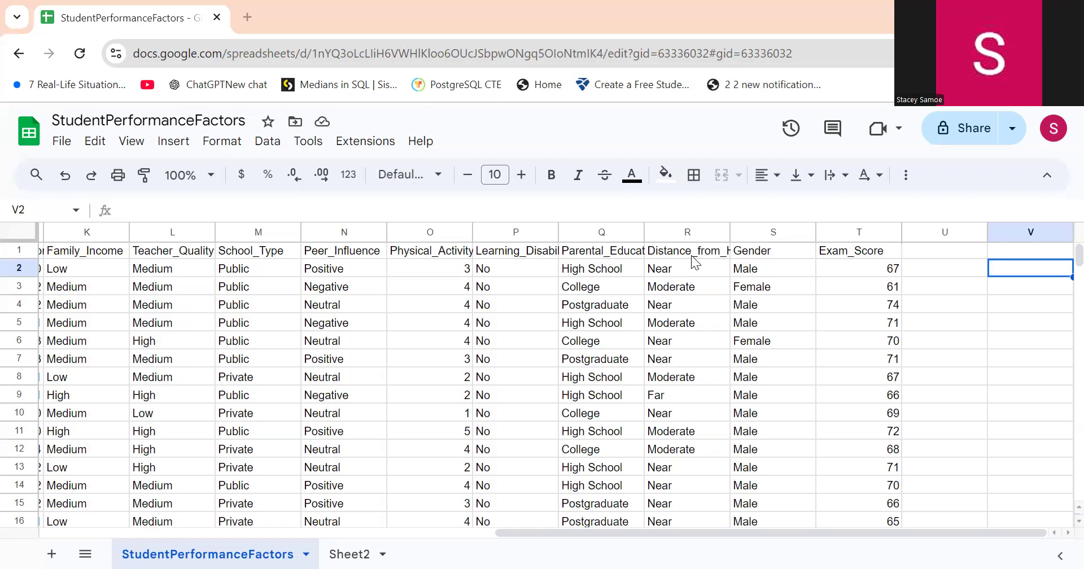
Look over the rows and columns of the StudentPerformanceFactors sheet.
scroll(232, 337, left, 3)
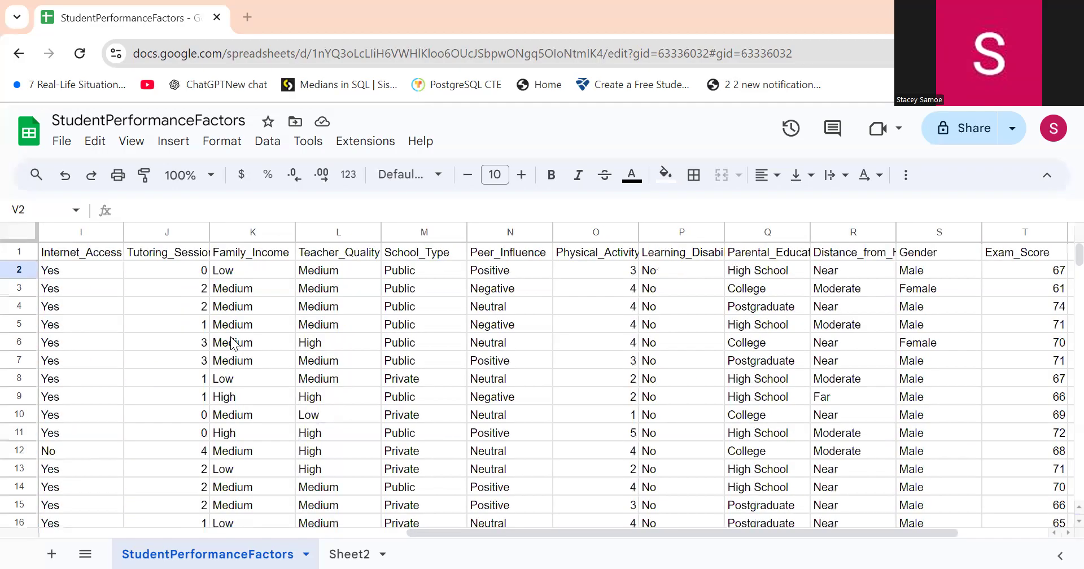
scroll(231, 338, left, 8)
scroll(231, 338, down, 10)
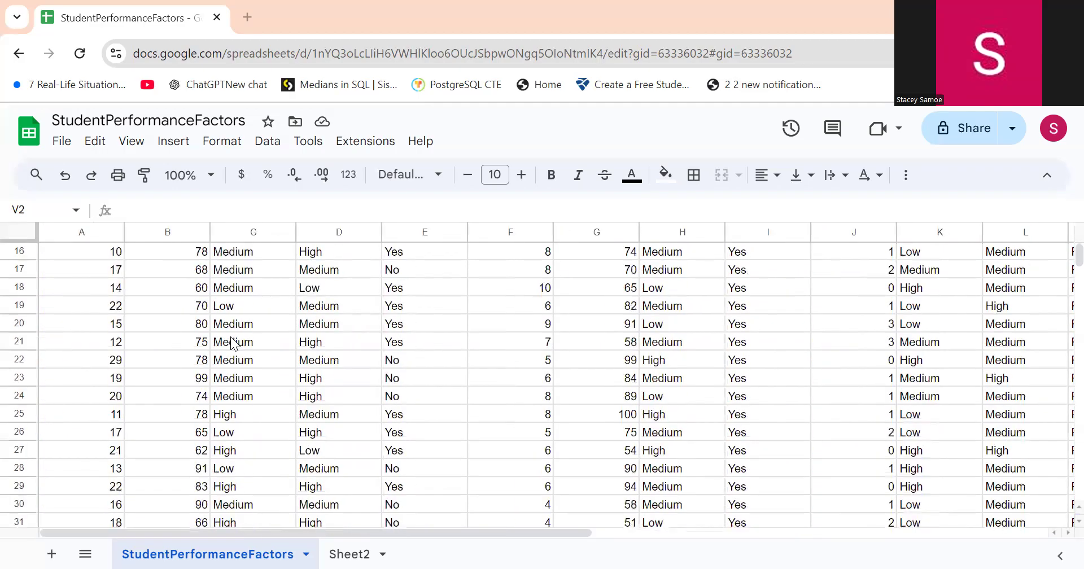
scroll(230, 337, down, 20)
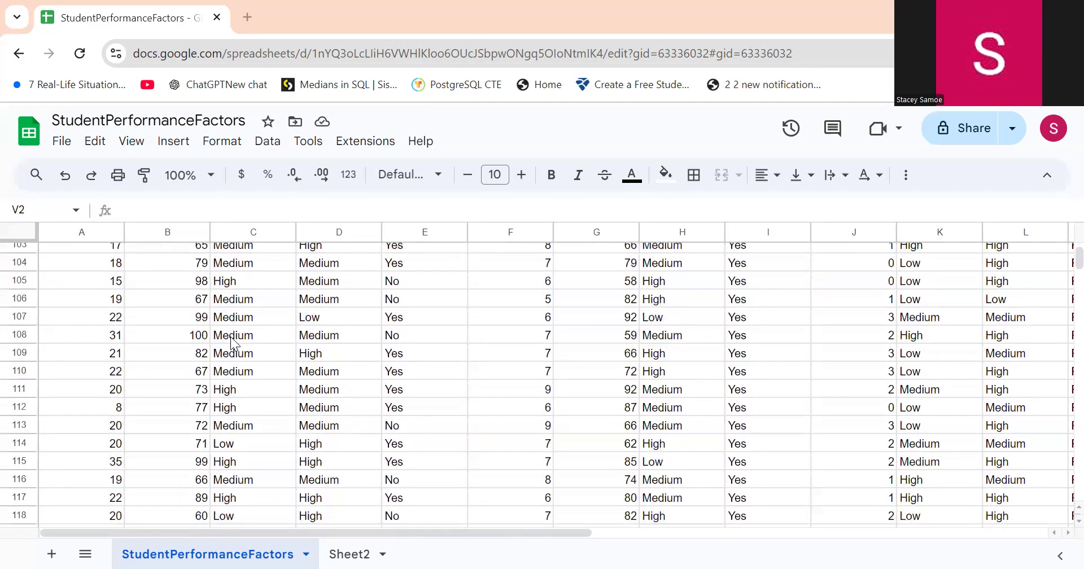
scroll(230, 336, up, 14)
scroll(230, 336, up, 17)
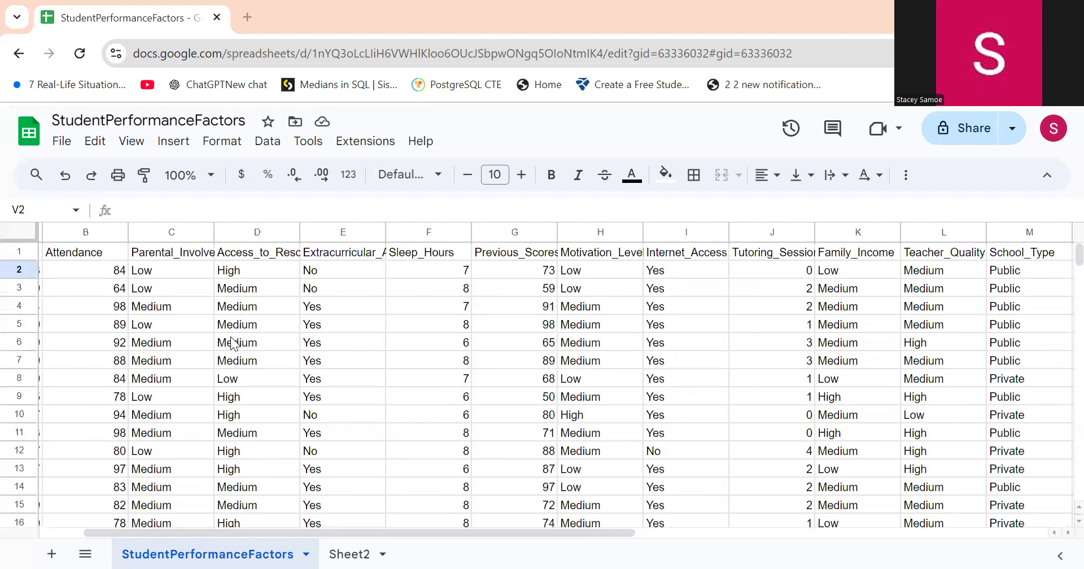
scroll(231, 340, left, 1)
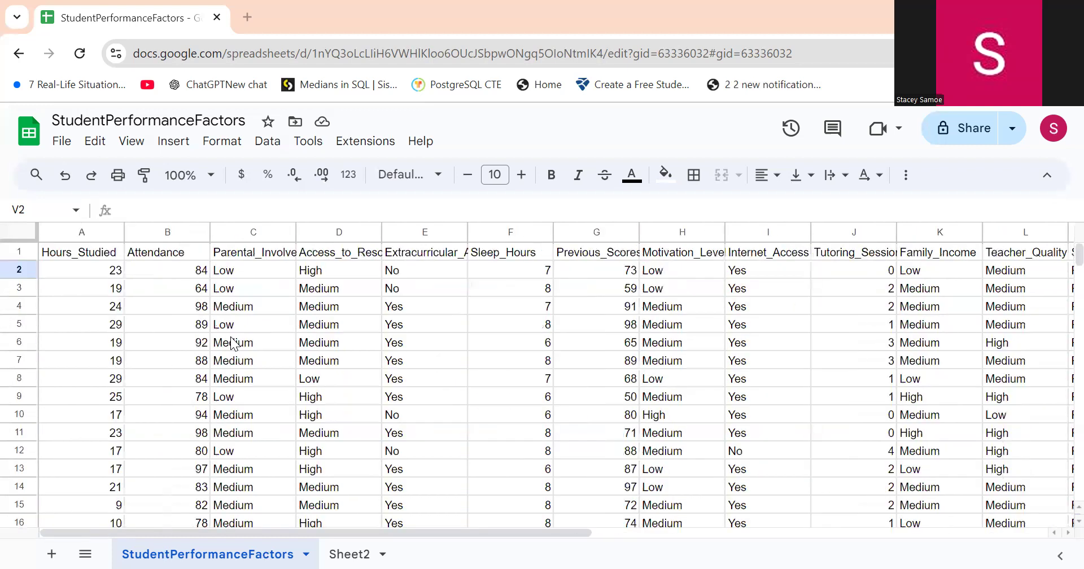
scroll(230, 337, down, 20)
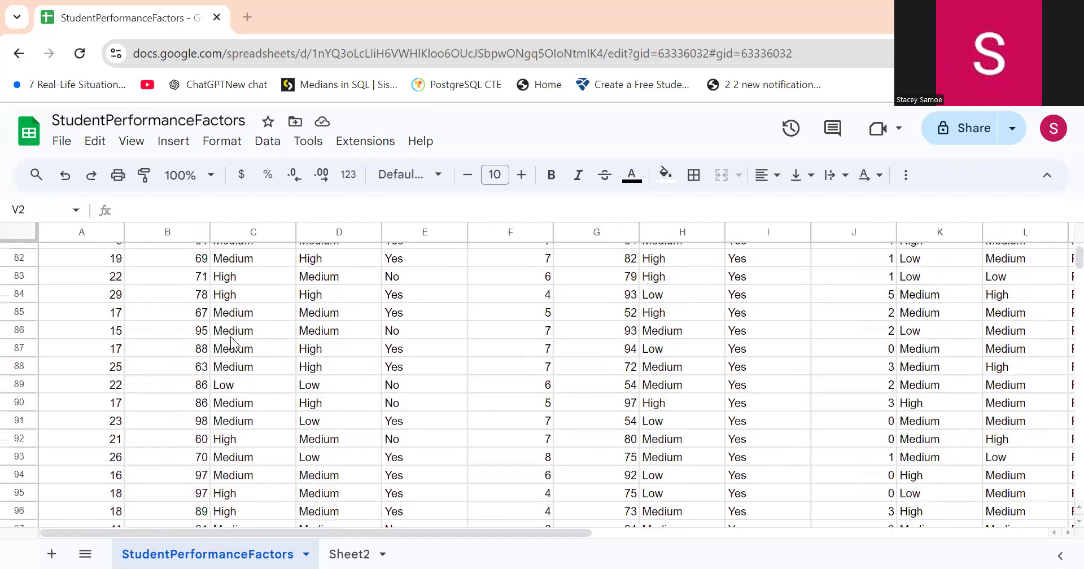
scroll(231, 337, up, 20)
scroll(231, 336, right, 1)
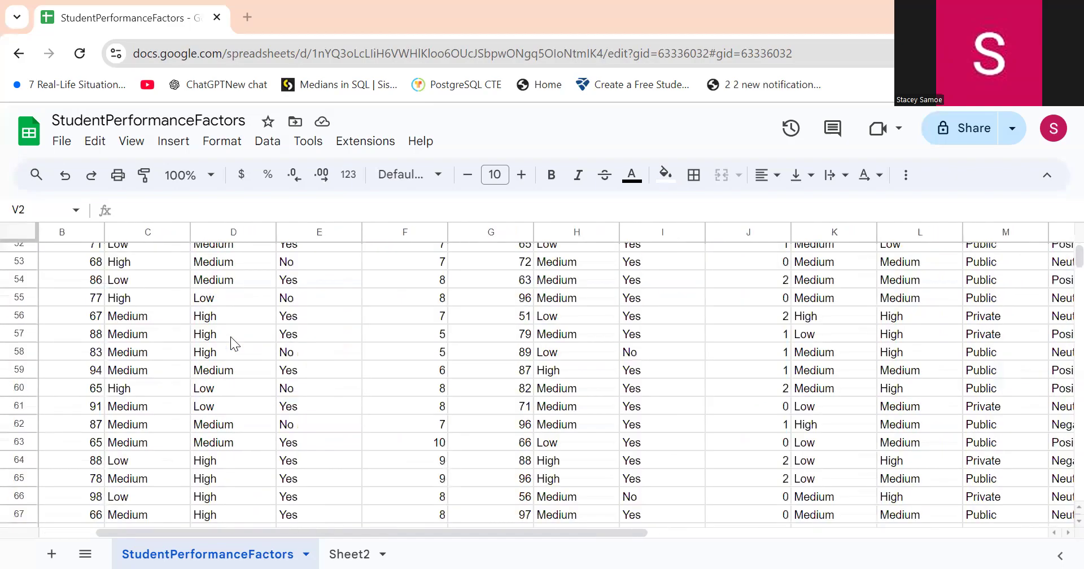
scroll(231, 336, up, 11)
scroll(231, 337, up, 6)
scroll(230, 336, left, 1)
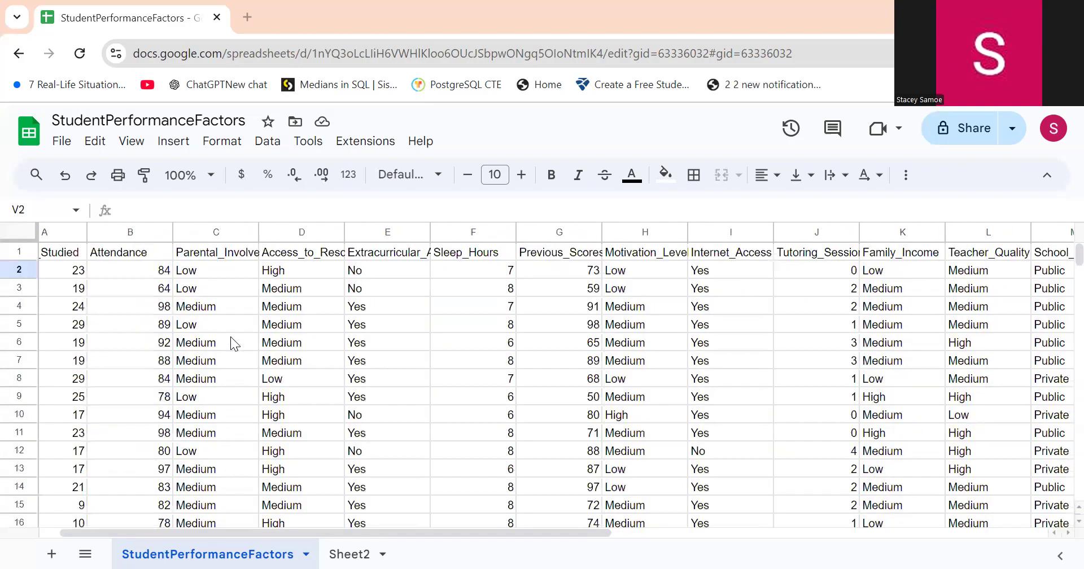
scroll(230, 336, left, 1)
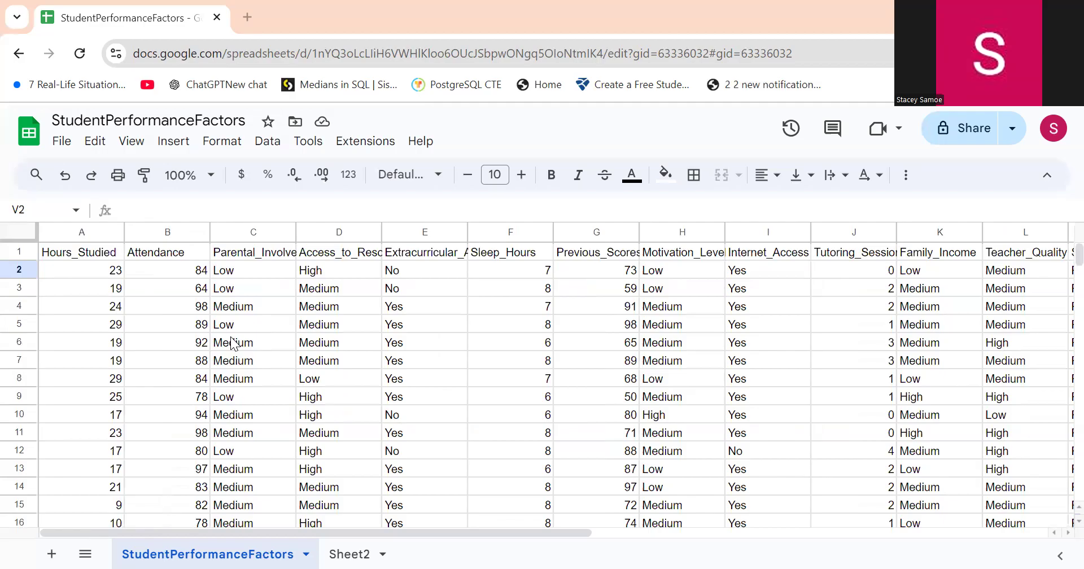
Examine the header row from Hours_Studied across to Exam_Score, including the Distance_from_Home column.
click(80, 258)
key(Right)
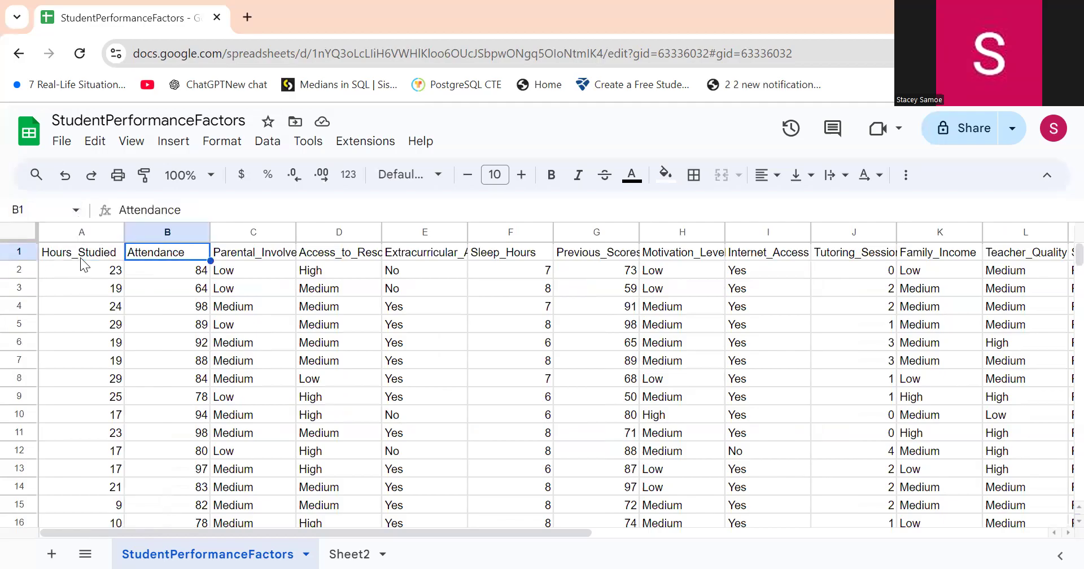
key(Right)
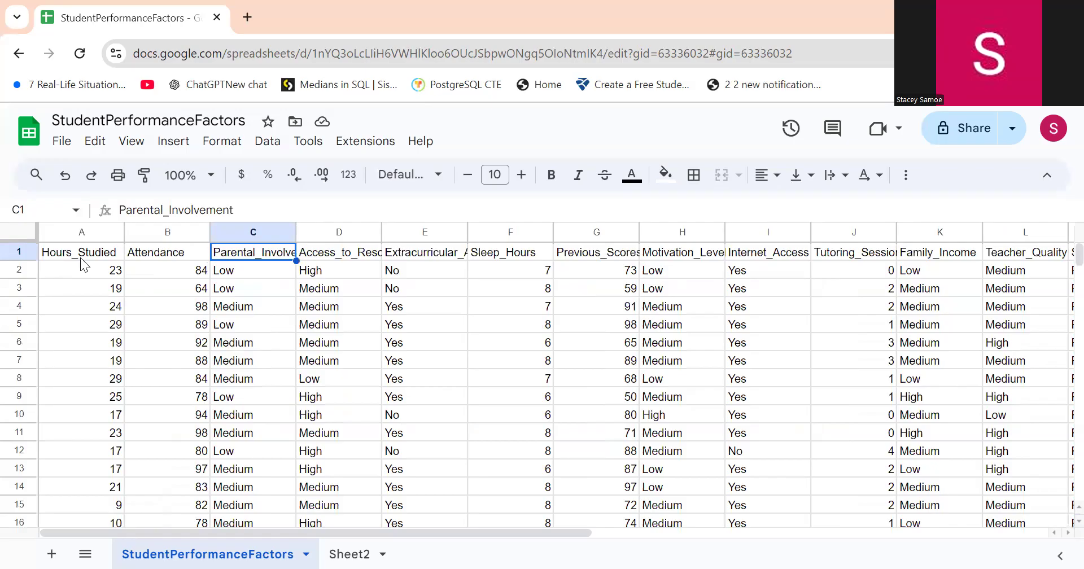
scroll(446, 350, right, 5)
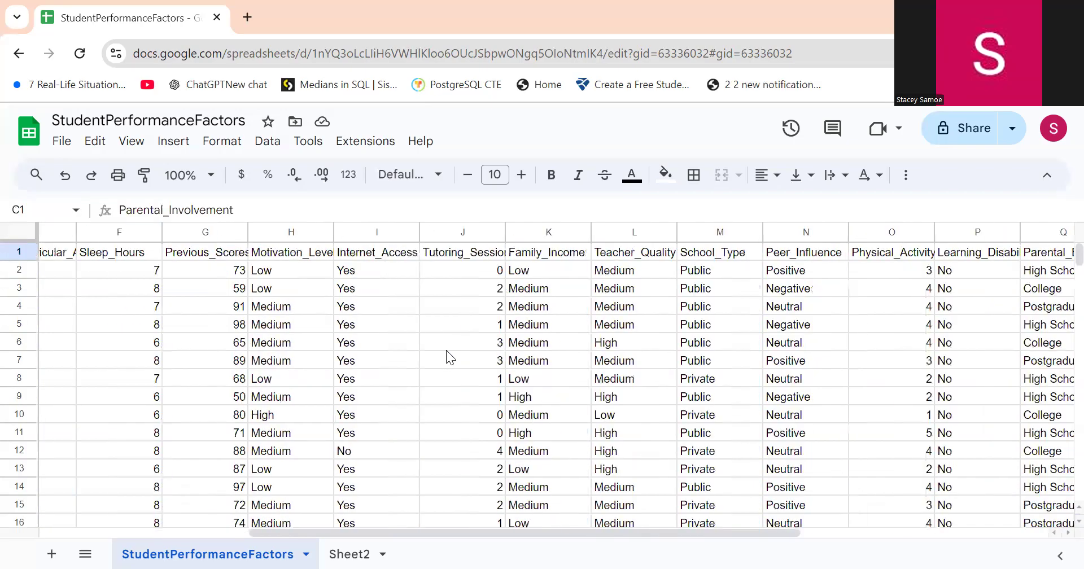
scroll(602, 378, right, 5)
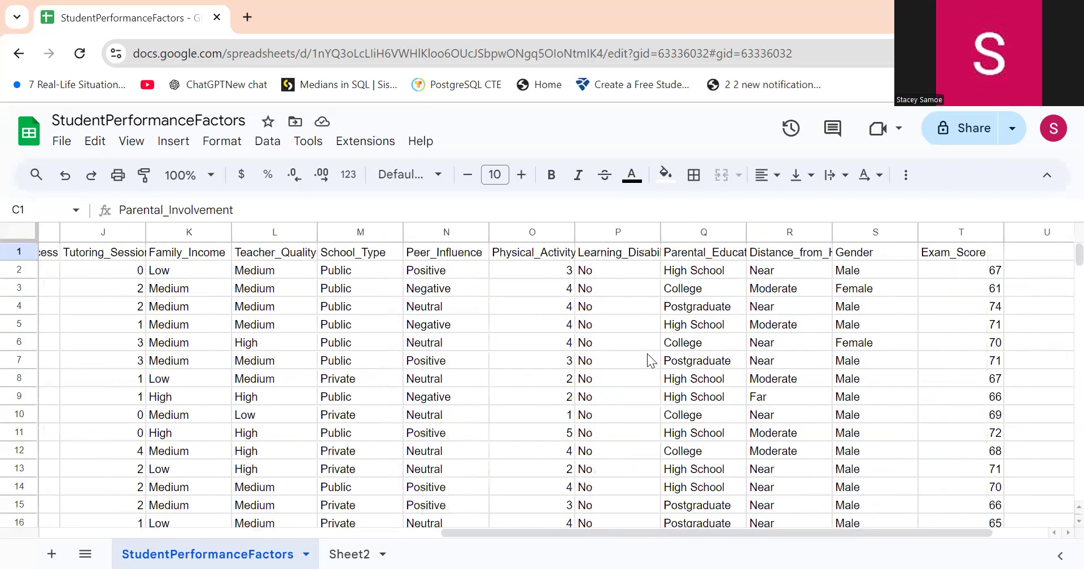
scroll(647, 353, right, 2)
click(695, 255)
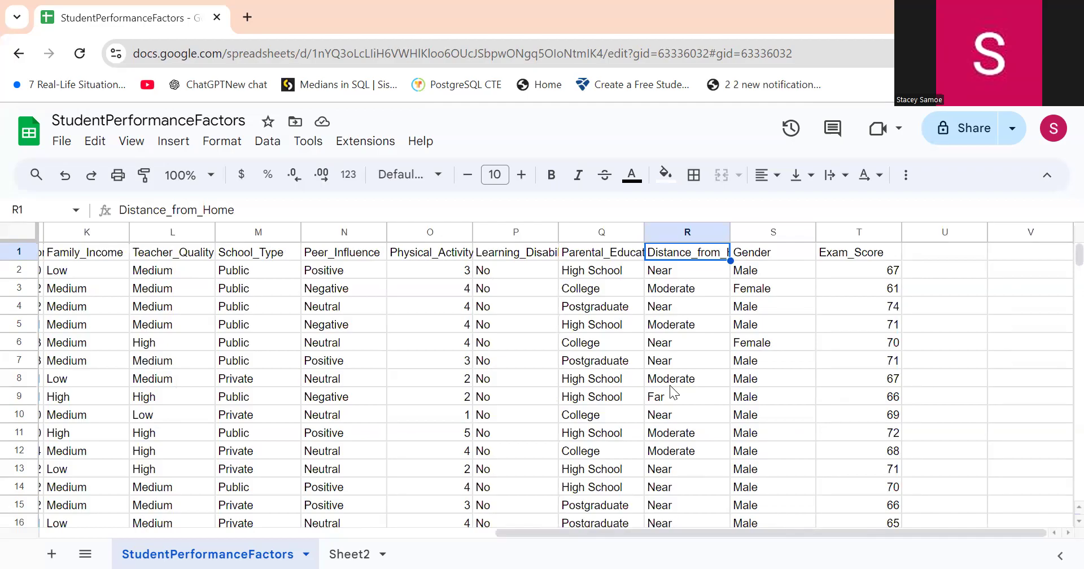
List the unique values of the parental education column in cell V2 with =UNIQUE(Q:Q).
click(1012, 268)
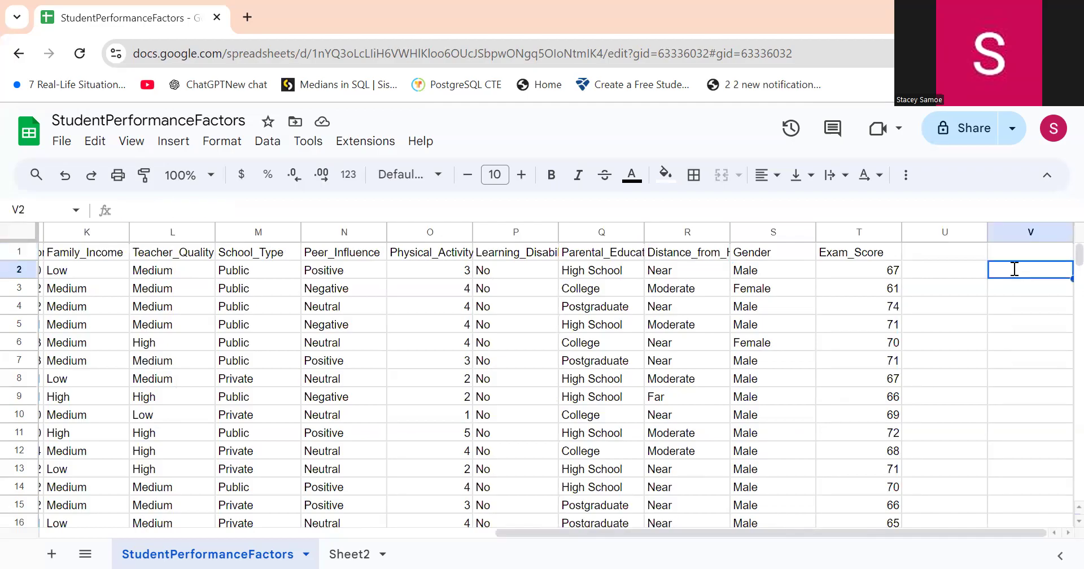
text(=un)
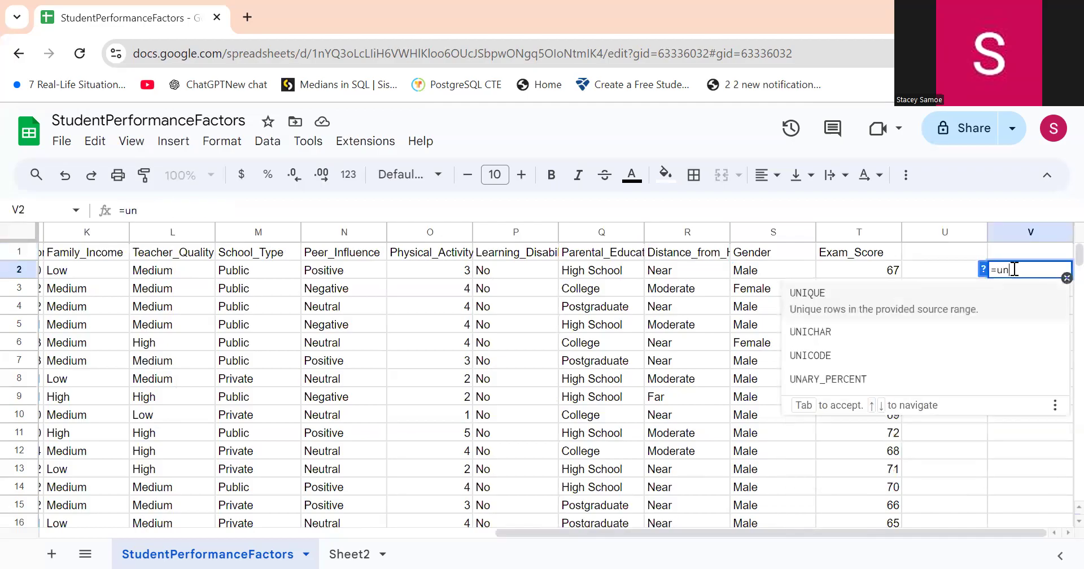
click(890, 314)
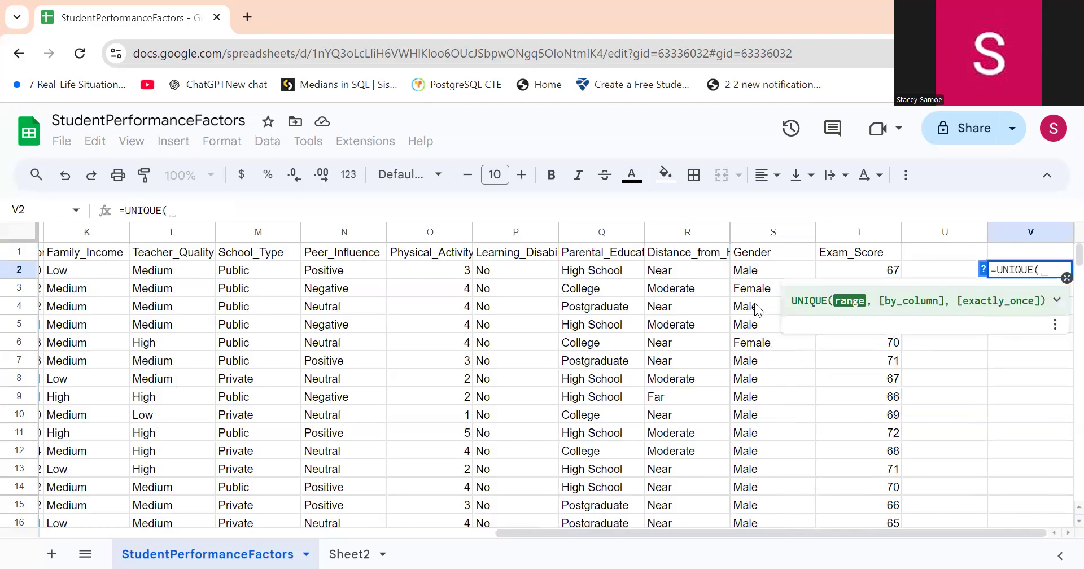
click(591, 235)
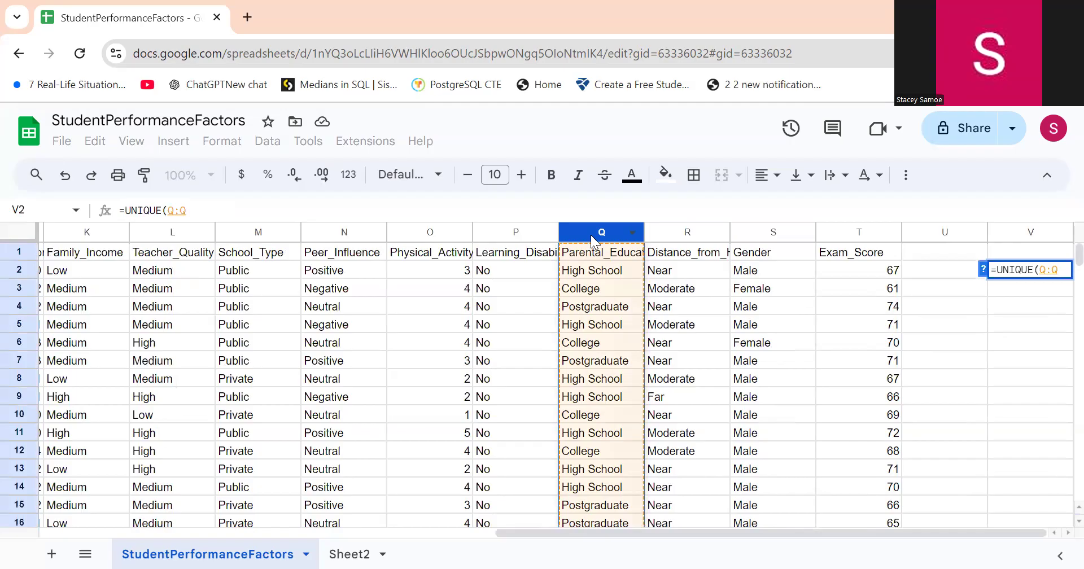
key(Return)
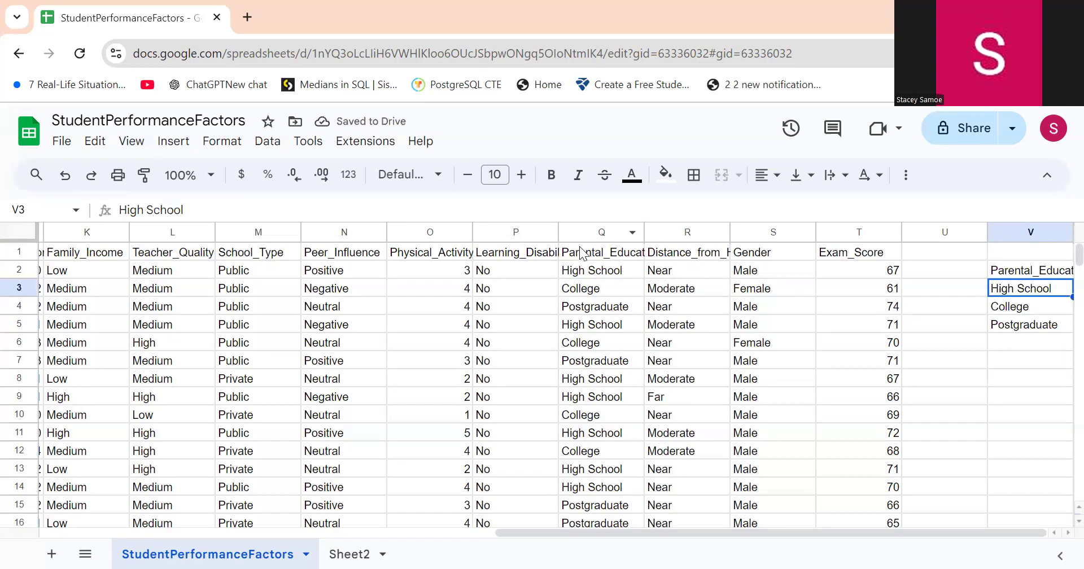
Examine the list of unique parental education levels in column V and the neighbouring header cells.
click(1028, 270)
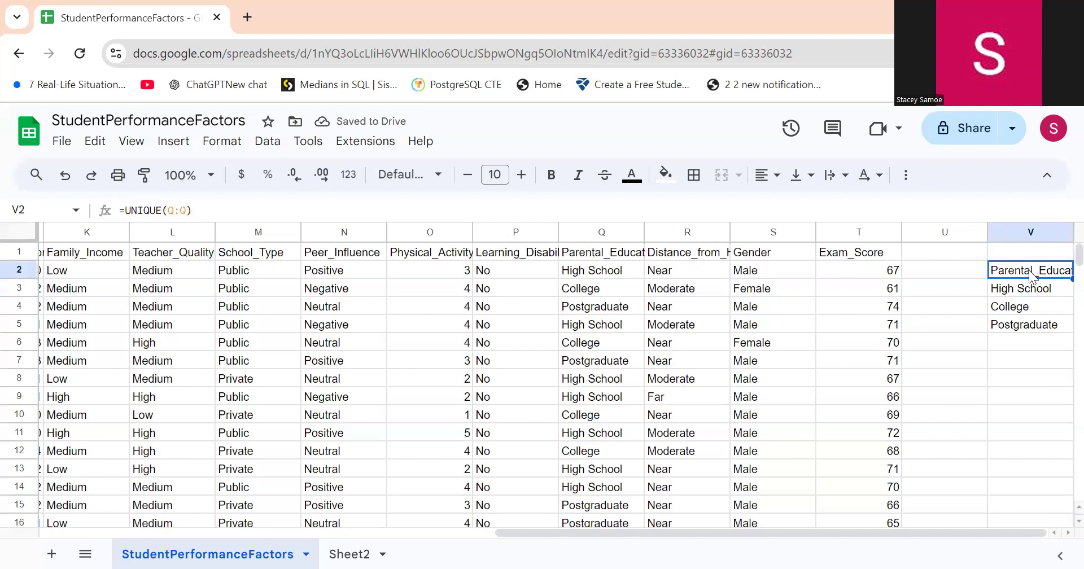
key(Left)
key(Left)
key(Left)
key(Left)
key(Left)
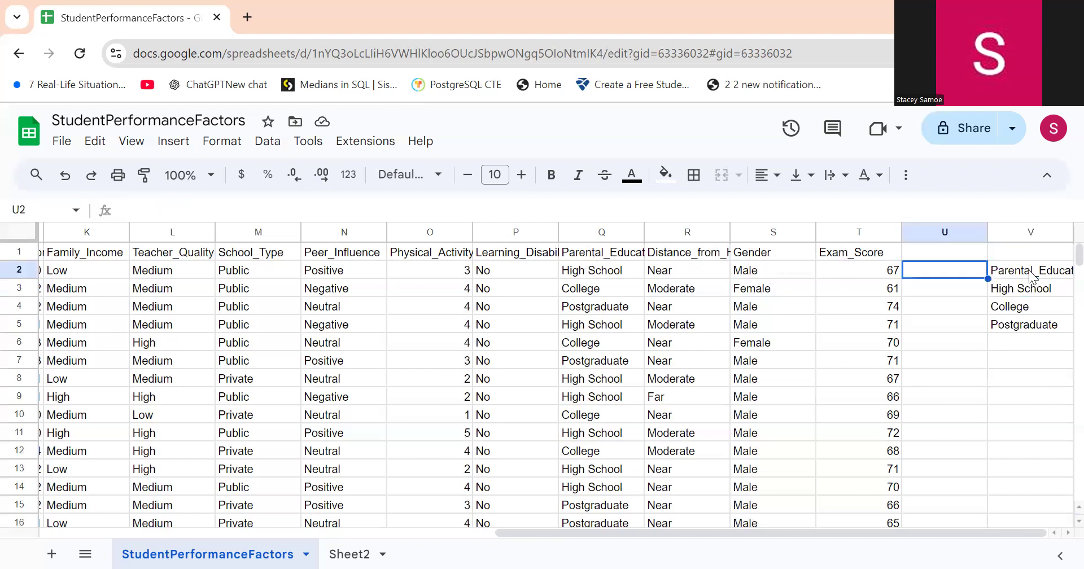
key(Up)
key(Right)
key(Right)
key(Left)
key(Left)
key(Right)
key(Right)
key(Right)
key(Right)
key(Right)
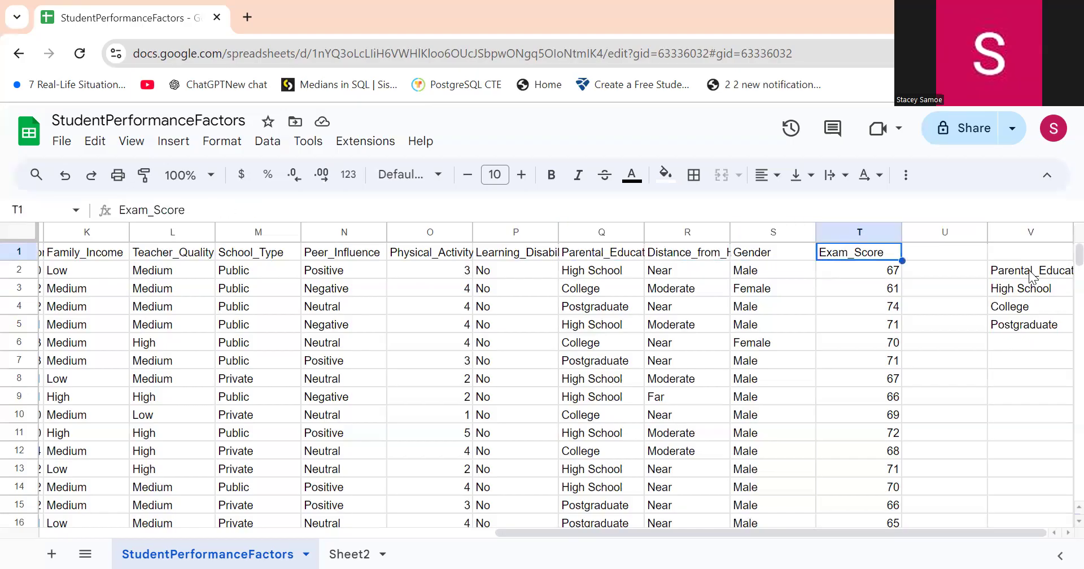
key(Down)
key(Down)
key(Down)
key(Down)
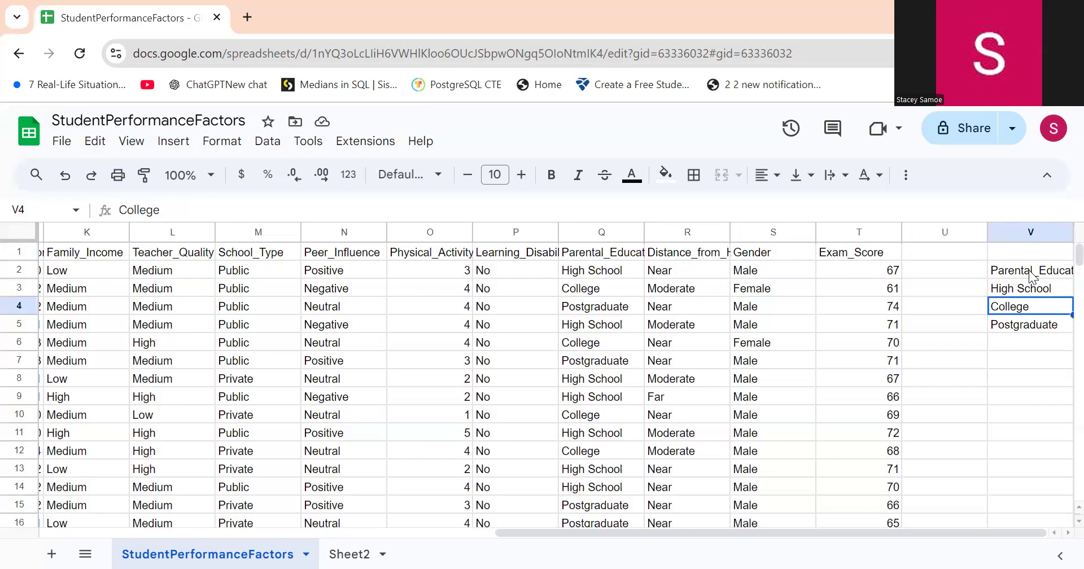
key(Up)
key(Up)
key(Up)
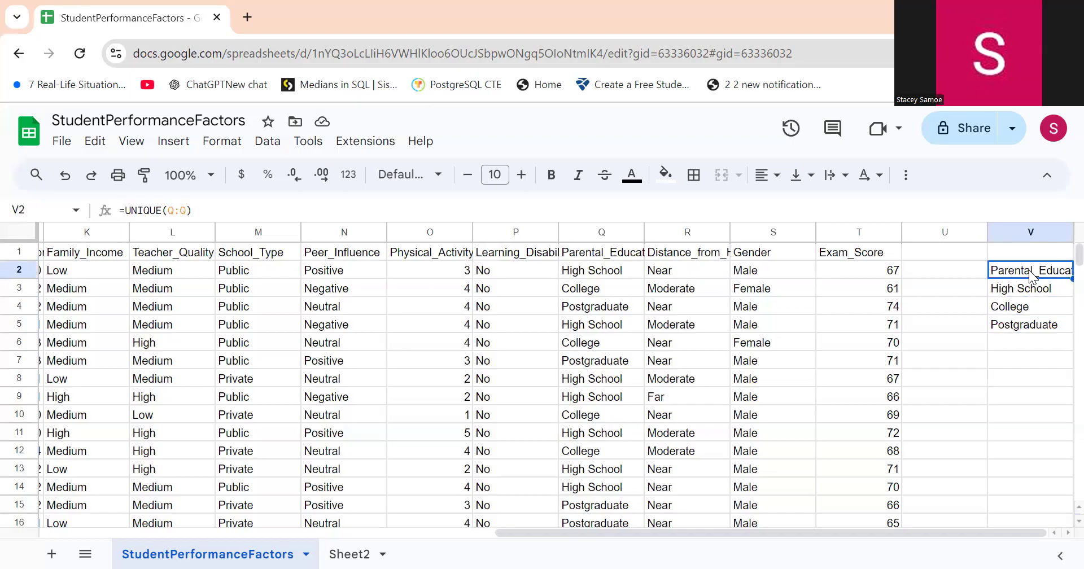
Try to change the source range of the UNIQUE formula in V2 to column R.
click(182, 212)
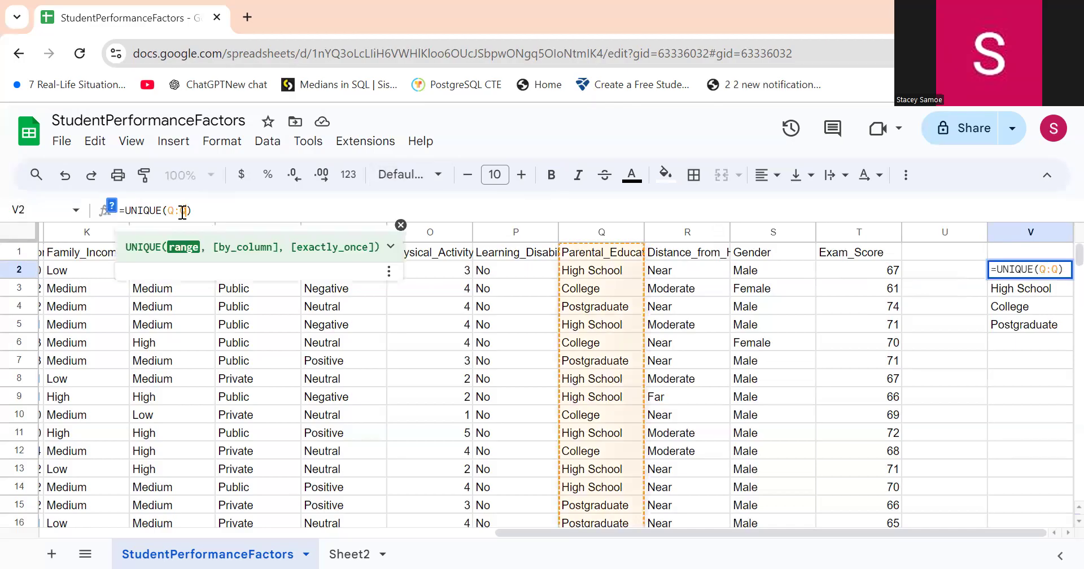
key(Return)
text(r)
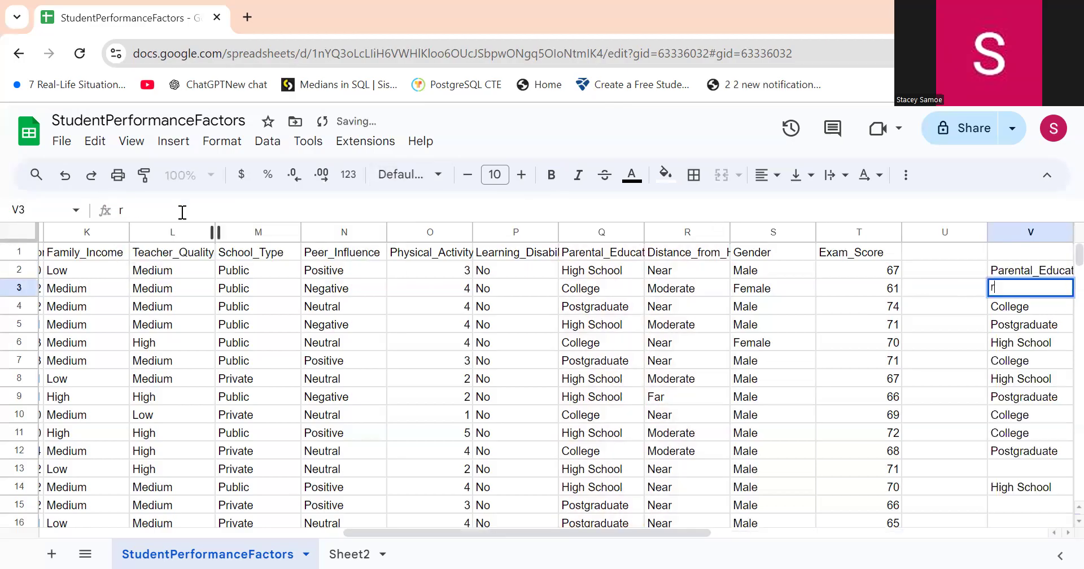
click(1001, 299)
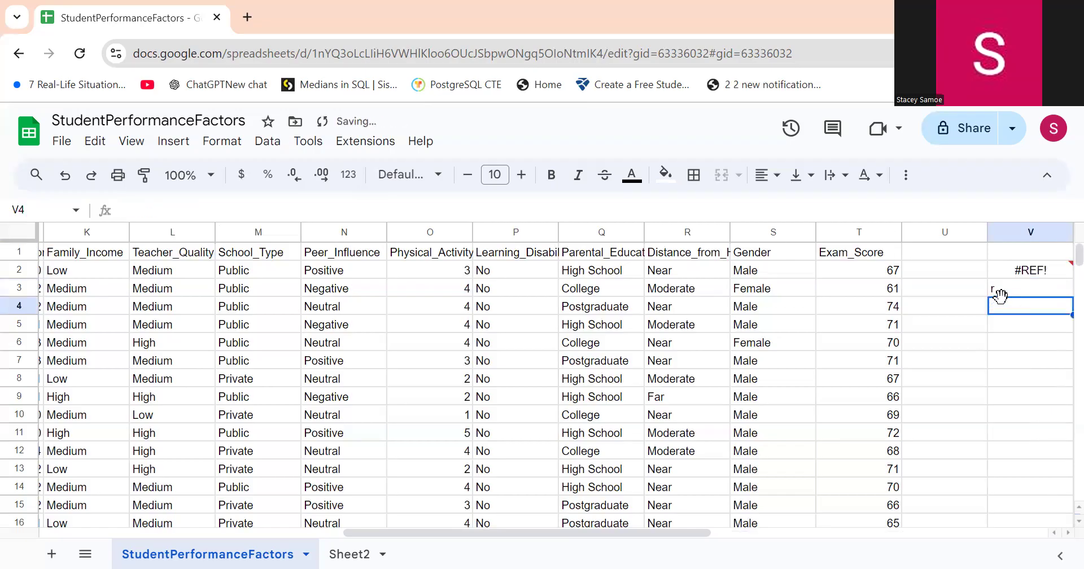
Replace the formula in V2 with a UNIQUE function over the Distance_from_Home column R.
key(Up)
key(Up)
text(=uni)
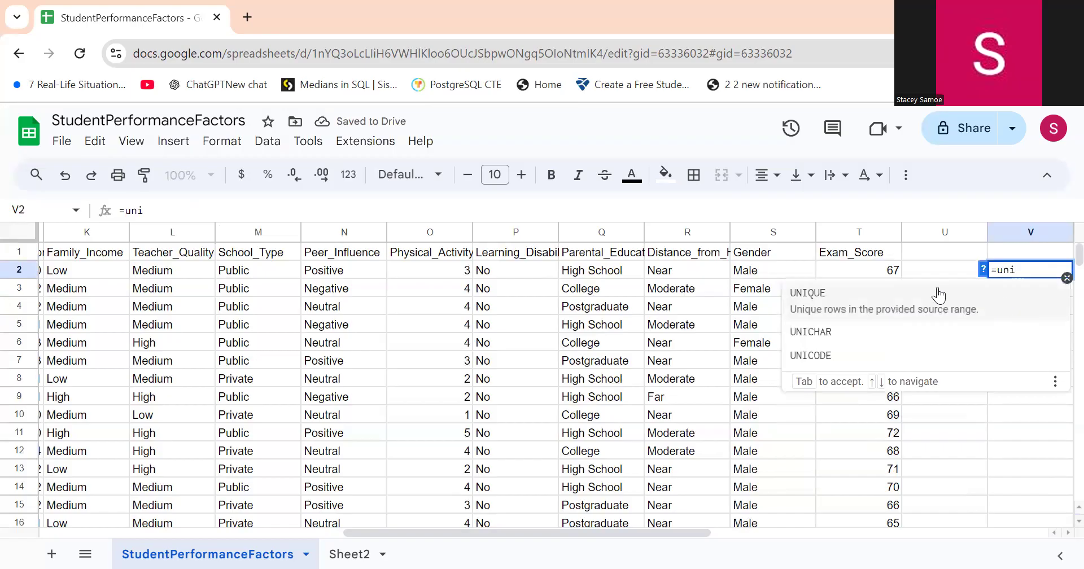
click(920, 311)
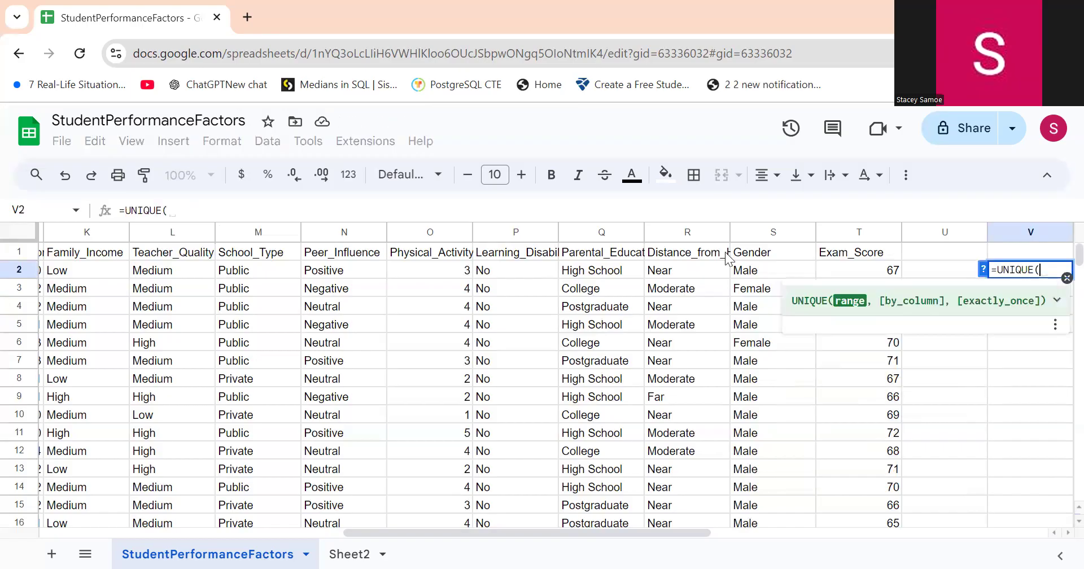
click(663, 235)
key(Return)
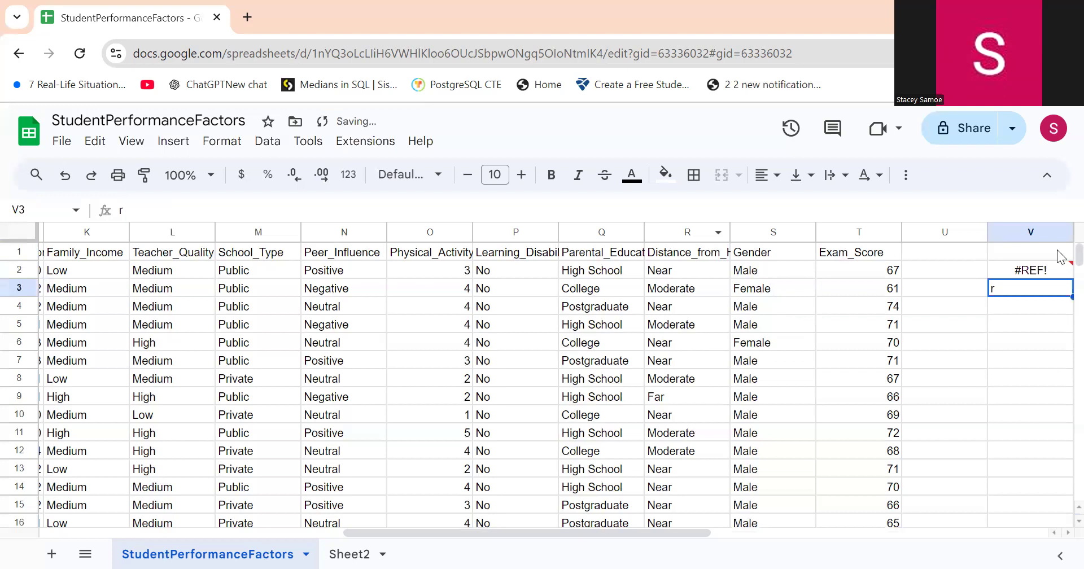
Clear the stray "r" from cell V3 so the unique distance values can fill down from V2.
key(BackSpace)
key(Return)
key(Down)
key(Up)
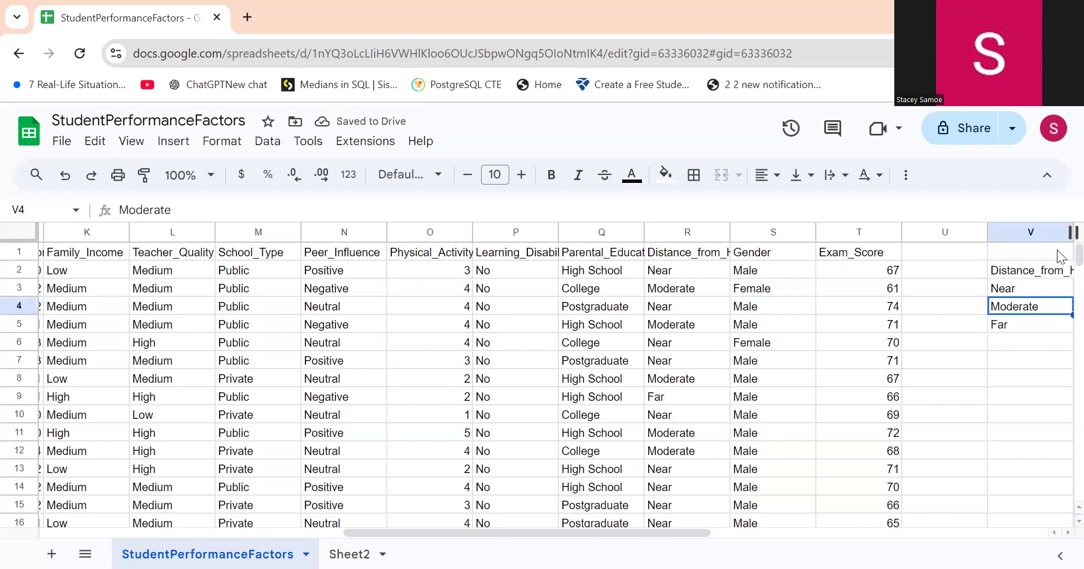
key(Up)
key(Up)
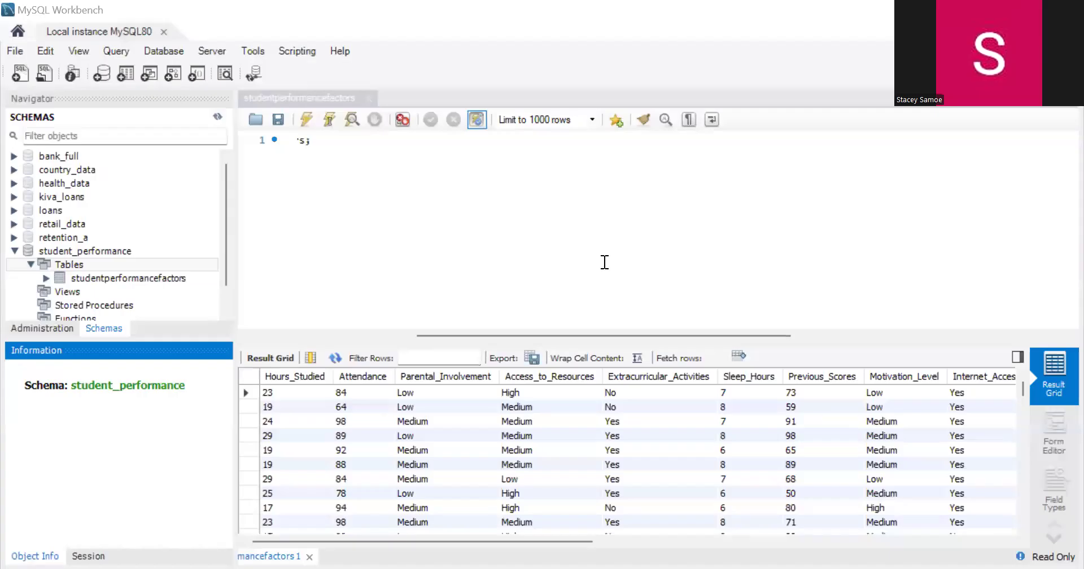
Switch to MySQL Workbench and delete the existing statement from the studentperformancefactors query editor.
click(334, 138)
key(BackSpace)
key(BackSpace)
key(BackSpace)
key(BackSpace)
key(BackSpace)
key(BackSpace)
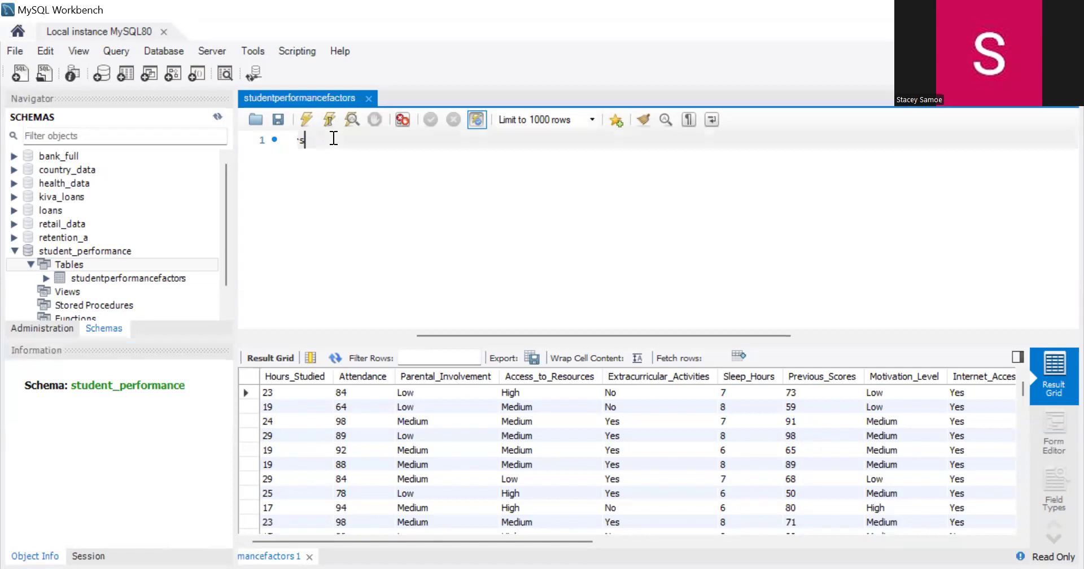
key(BackSpace)
key(BackSpace)
key(BackSpace)
key(BackSpace)
key(BackSpace)
key(BackSpace)
key(BackSpace)
key(BackSpace)
key(BackSpace)
key(BackSpace)
key(BackSpace)
key(BackSpace)
key(BackSpace)
key(BackSpace)
key(BackSpace)
key(BackSpace)
key(BackSpace)
key(BackSpace)
key(BackSpace)
key(BackSpace)
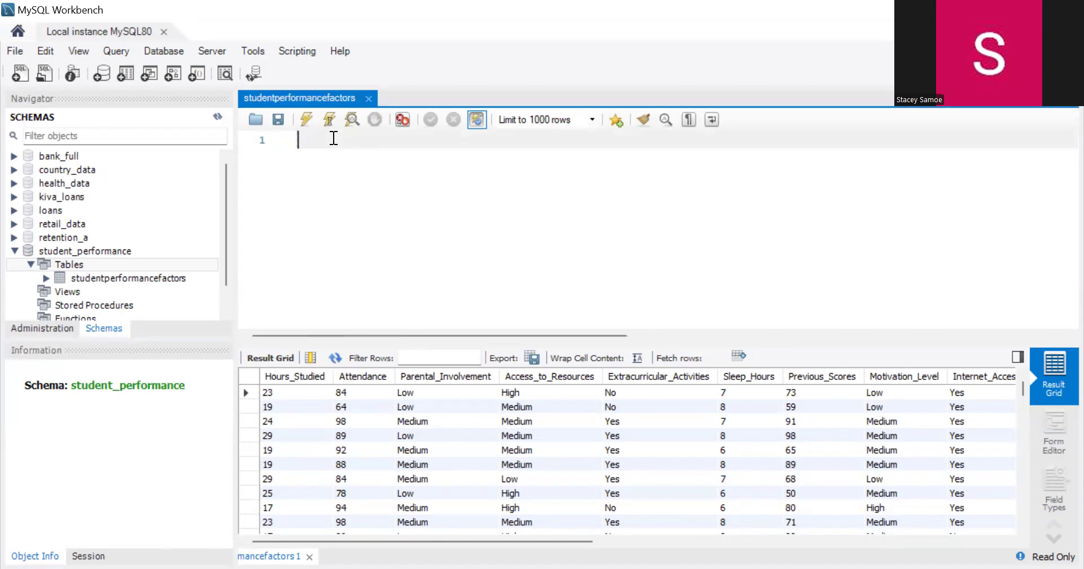
mouse_move(148, 280)
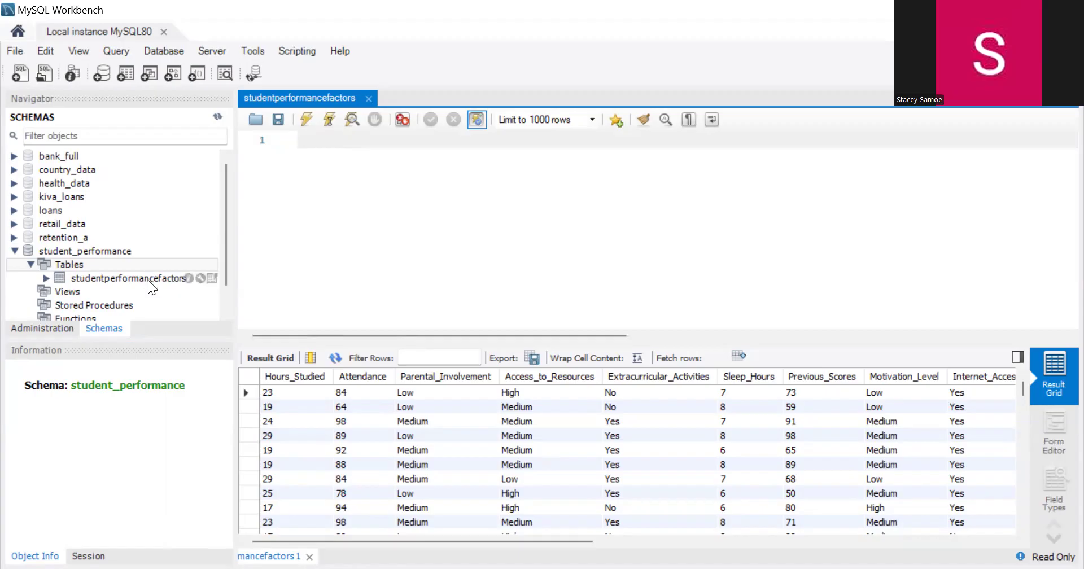
Open a SELECT query on the studentperformancefactors table, remove the asterisk and leave blank lines between SELECT and FROM.
click(211, 278)
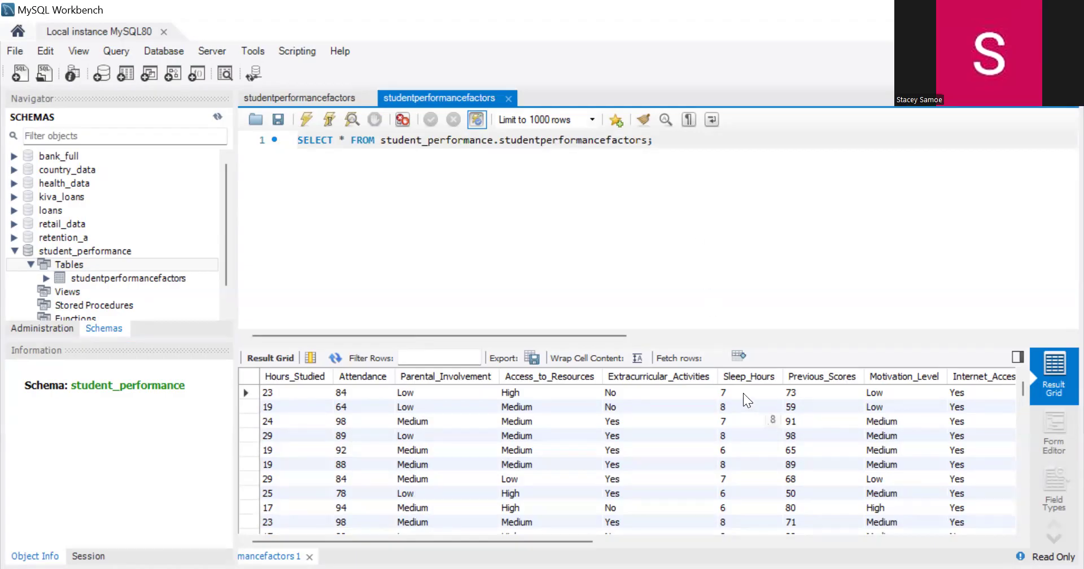
click(352, 146)
key(BackSpace)
key(BackSpace)
key(BackSpace)
key(Return)
key(Return)
key(Return)
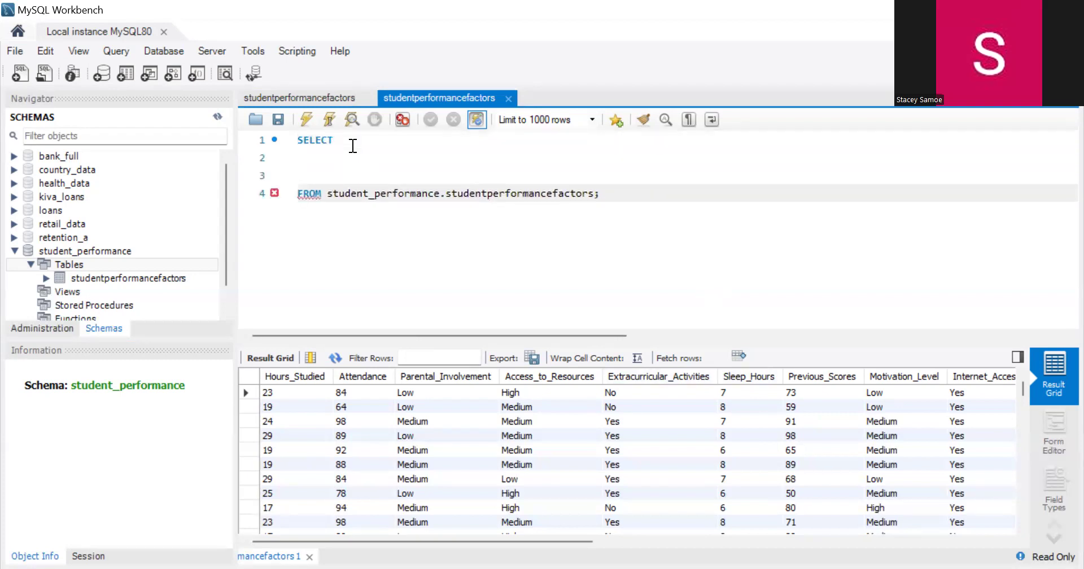
key(Up)
key(Up)
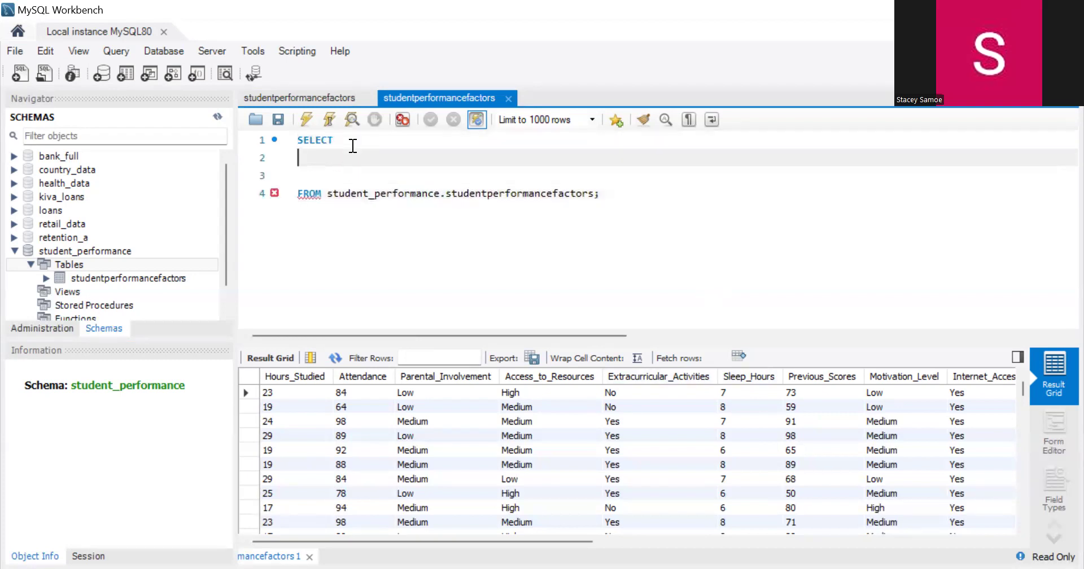
Put an asterisk on line 2 of the query, run it and review the returned columns through Exam_Score.
click(46, 277)
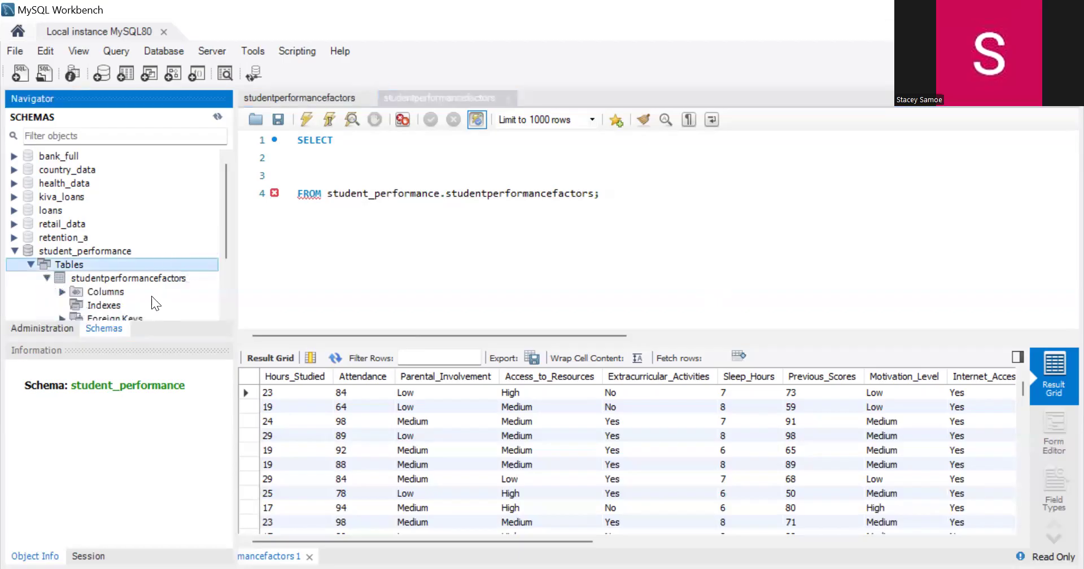
click(310, 160)
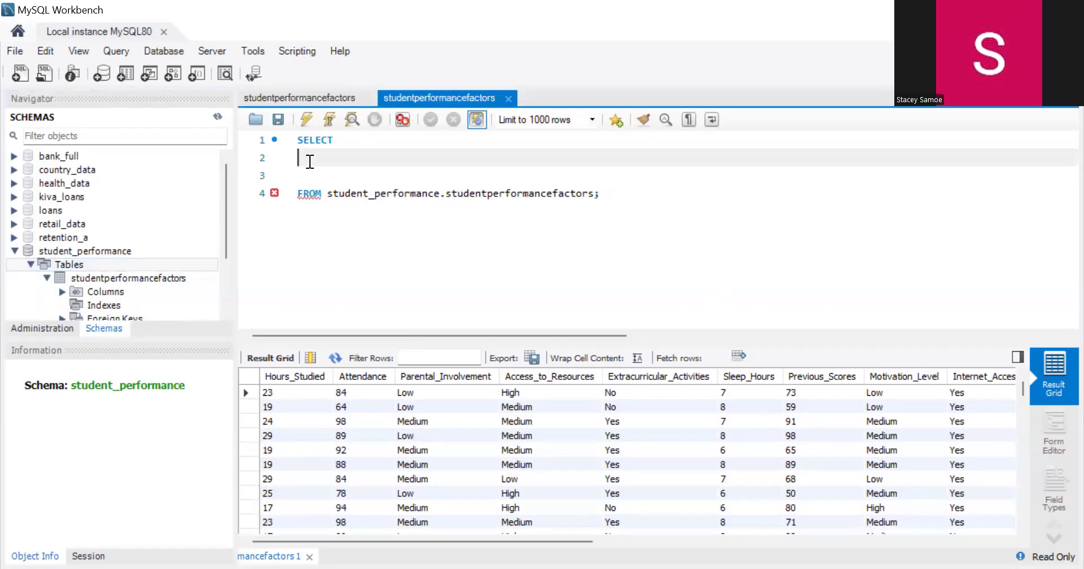
text(*)
click(303, 119)
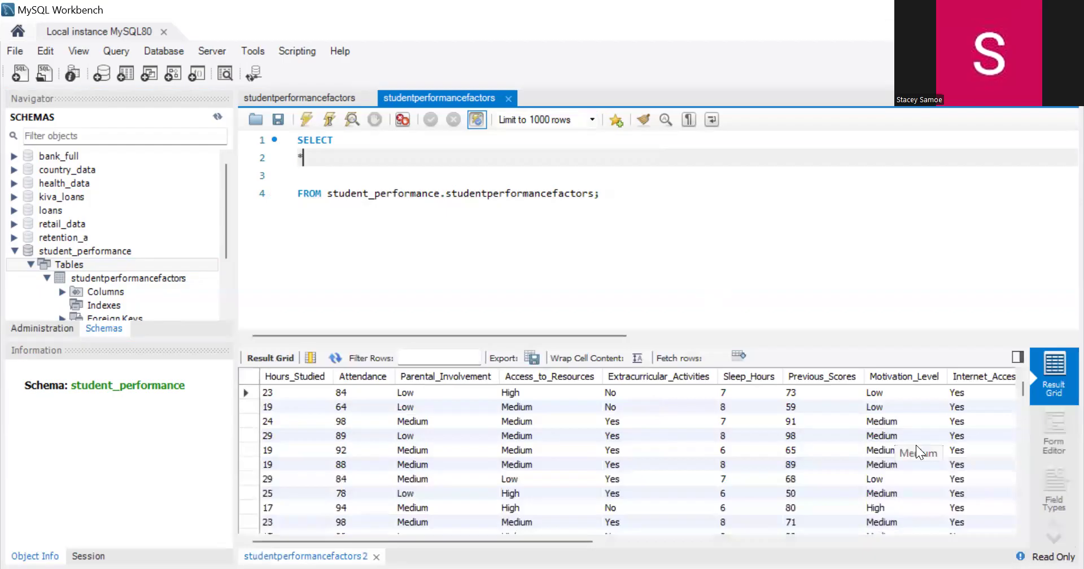
drag(525, 543, 1057, 500)
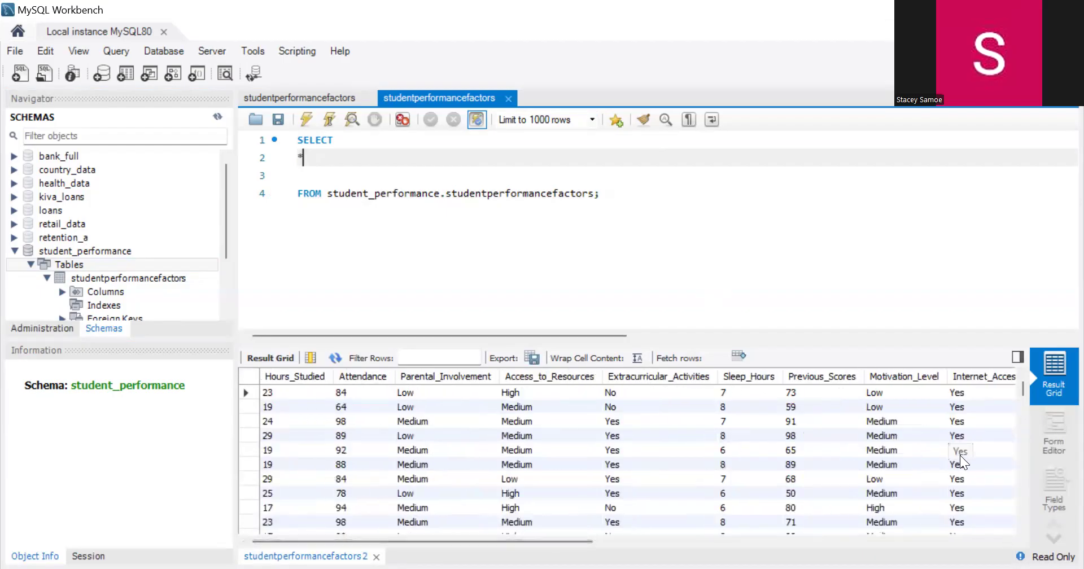
scroll(470, 542, right, 5)
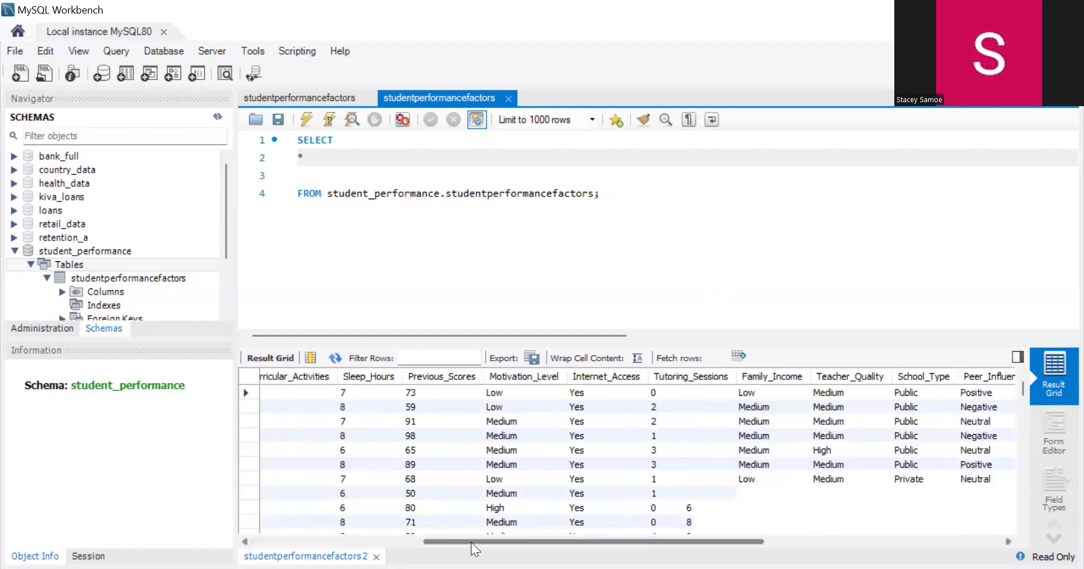
scroll(471, 542, right, 3)
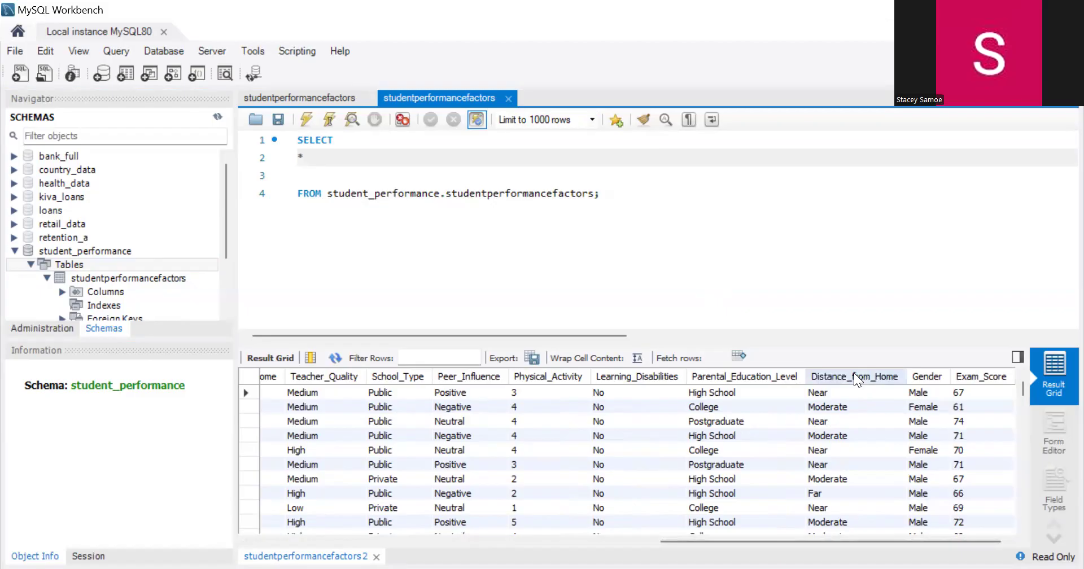
Replace the asterisk with distinct Distance_from_Home and run the query.
key(BackSpace)
key(ctrl+space)
key(Escape)
text(distinct)
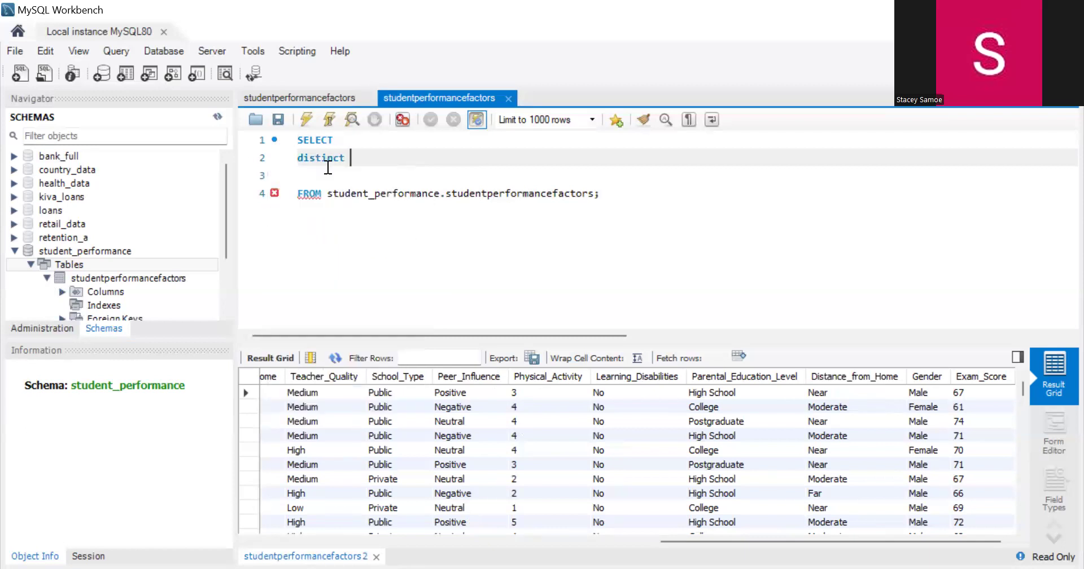
text( Dis)
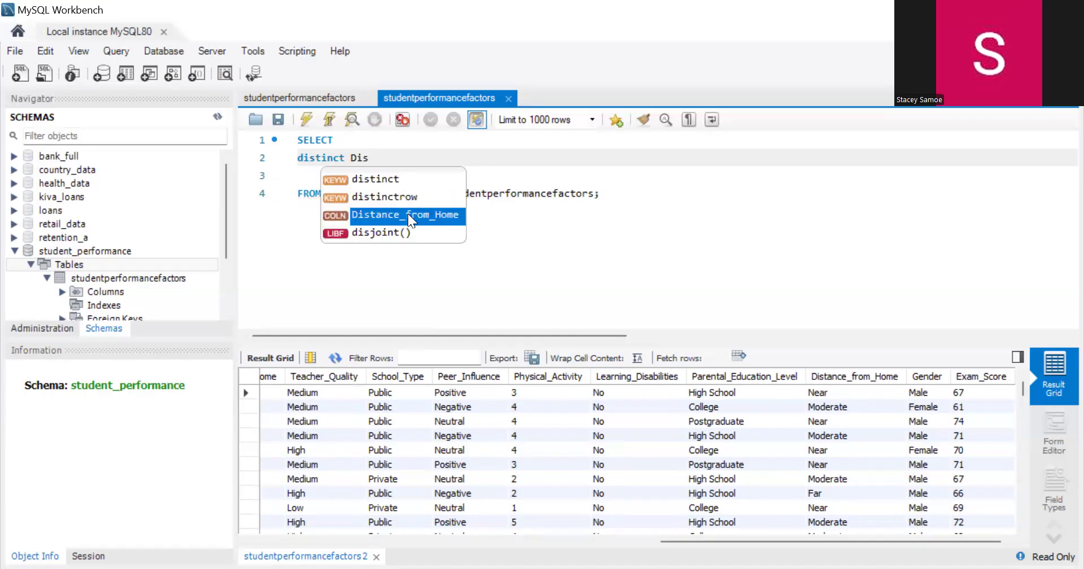
double_click(410, 218)
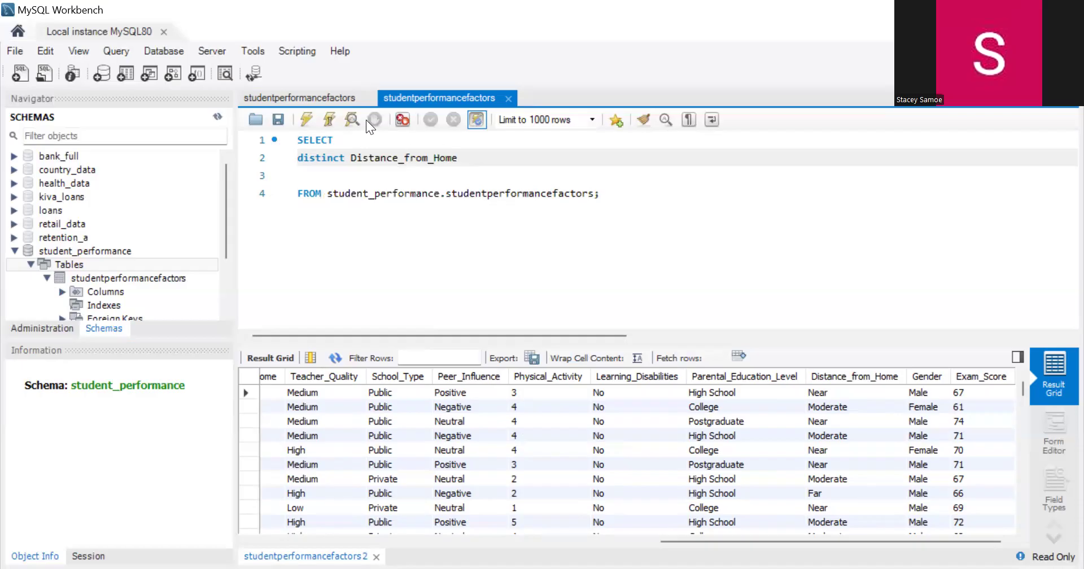
click(299, 118)
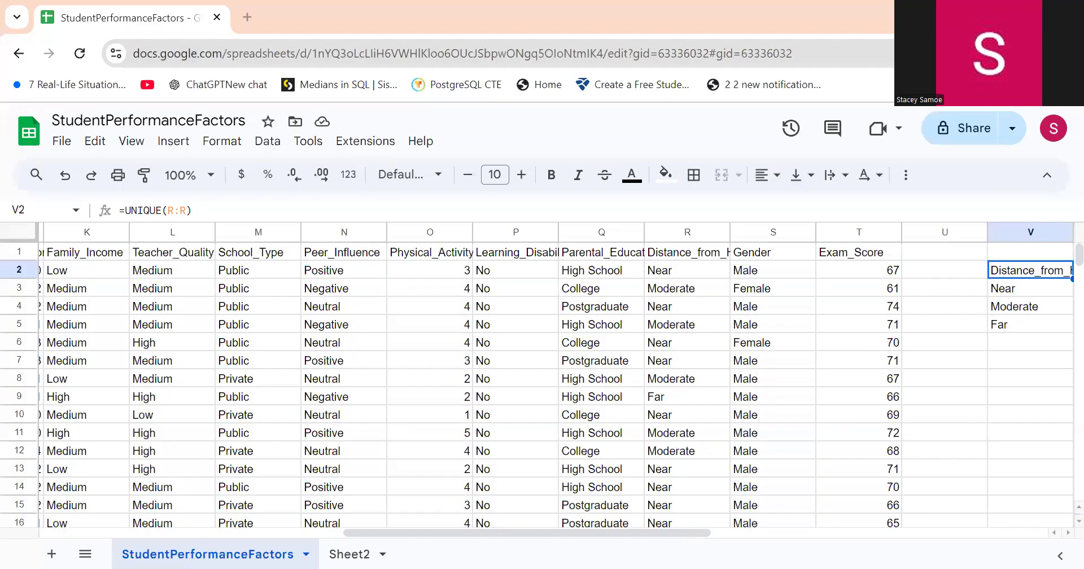
Switch to Google Sheets and look over Sheet2 and the student records in the StudentPerformanceFactors sheet.
click(338, 552)
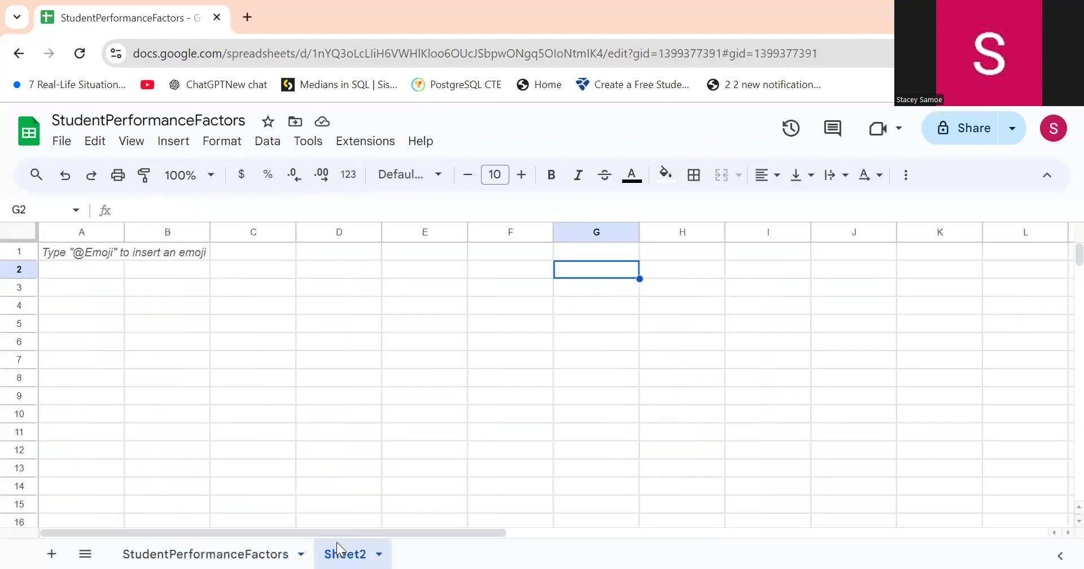
click(164, 273)
click(236, 552)
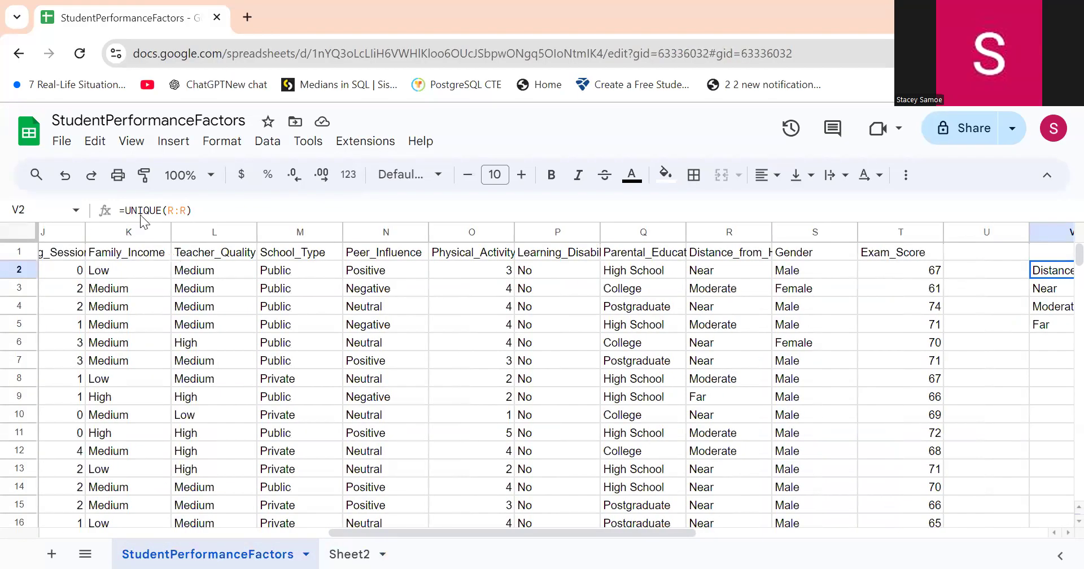
scroll(90, 302, left, 10)
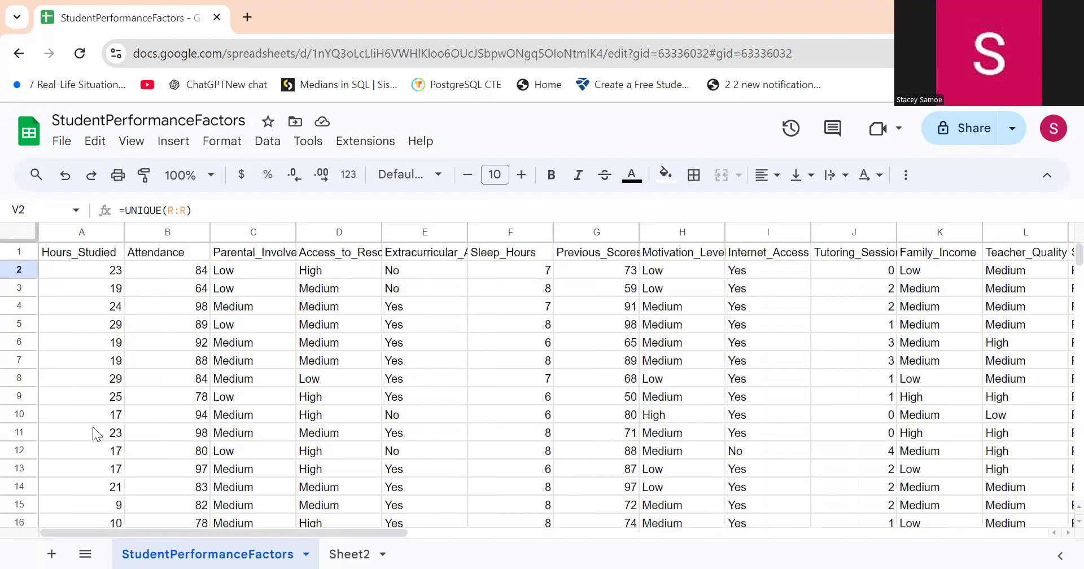
click(334, 552)
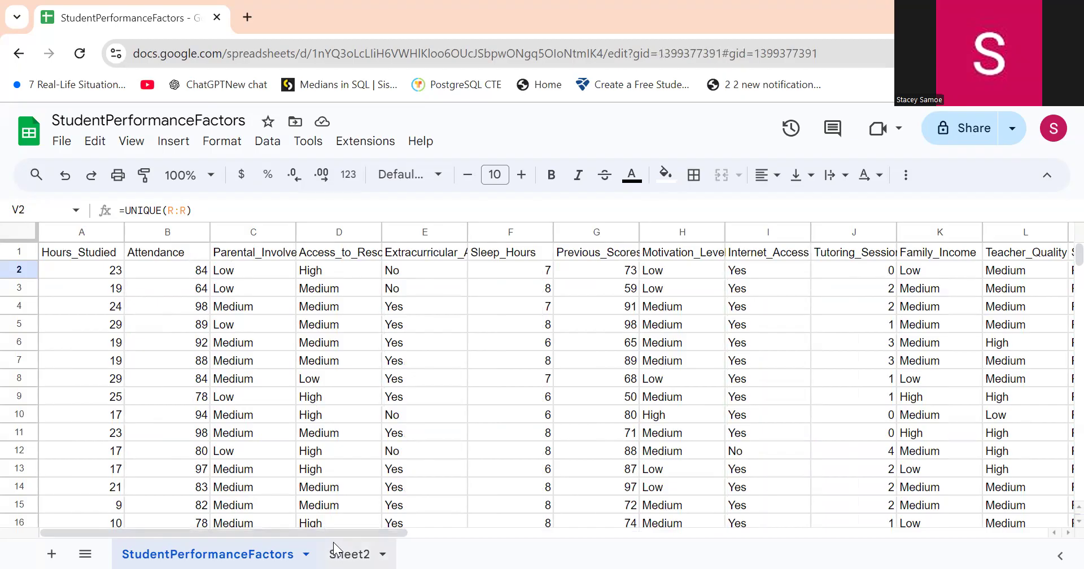
click(218, 551)
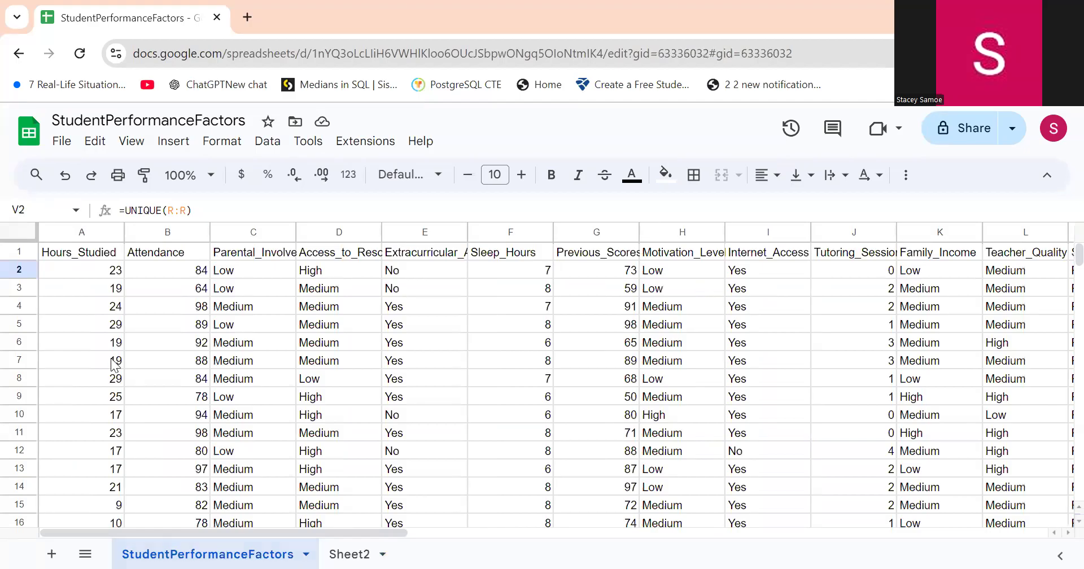
scroll(115, 366, down, 8)
scroll(115, 365, up, 8)
In cell B2 of Sheet2, enter a COUNT formula over column A of the StudentPerformanceFactors sheet.
click(348, 554)
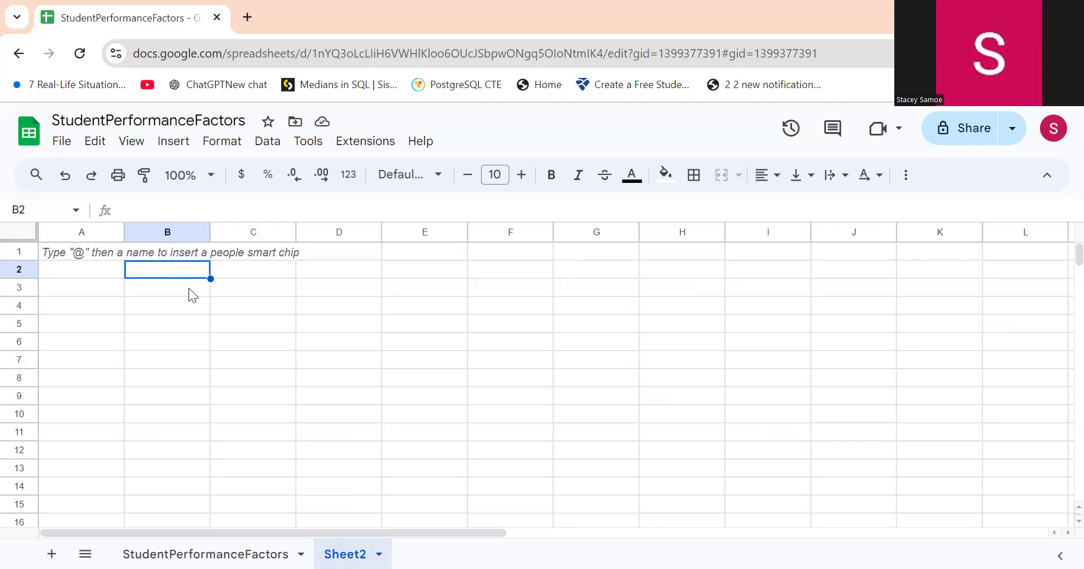
text(=count)
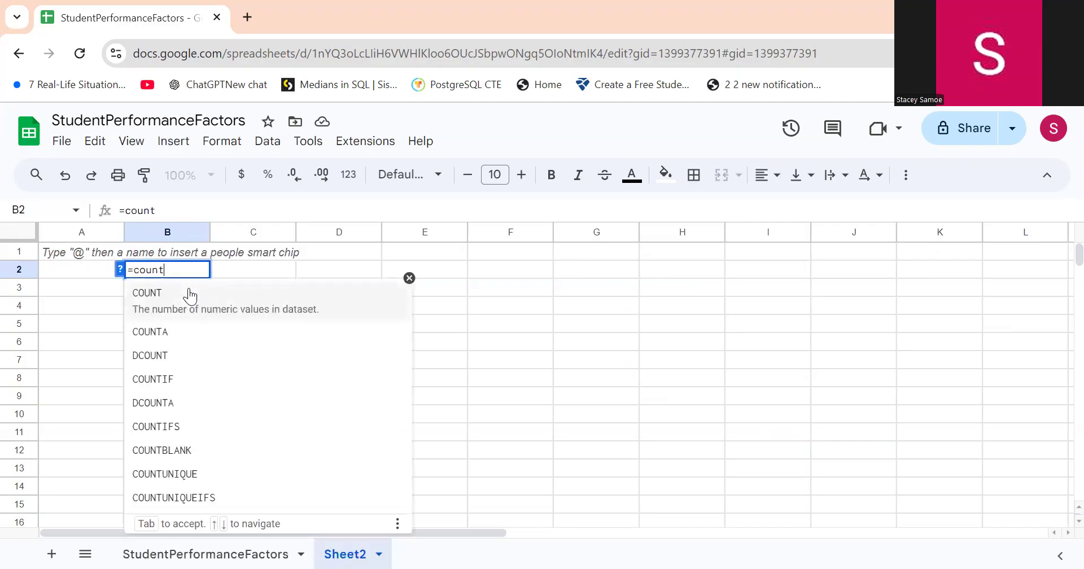
click(266, 320)
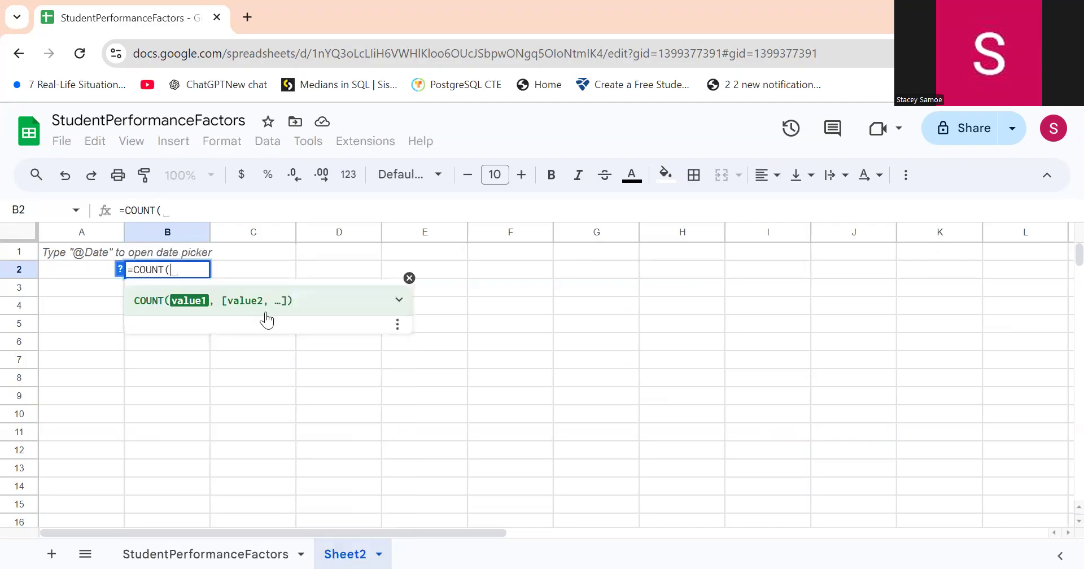
click(175, 548)
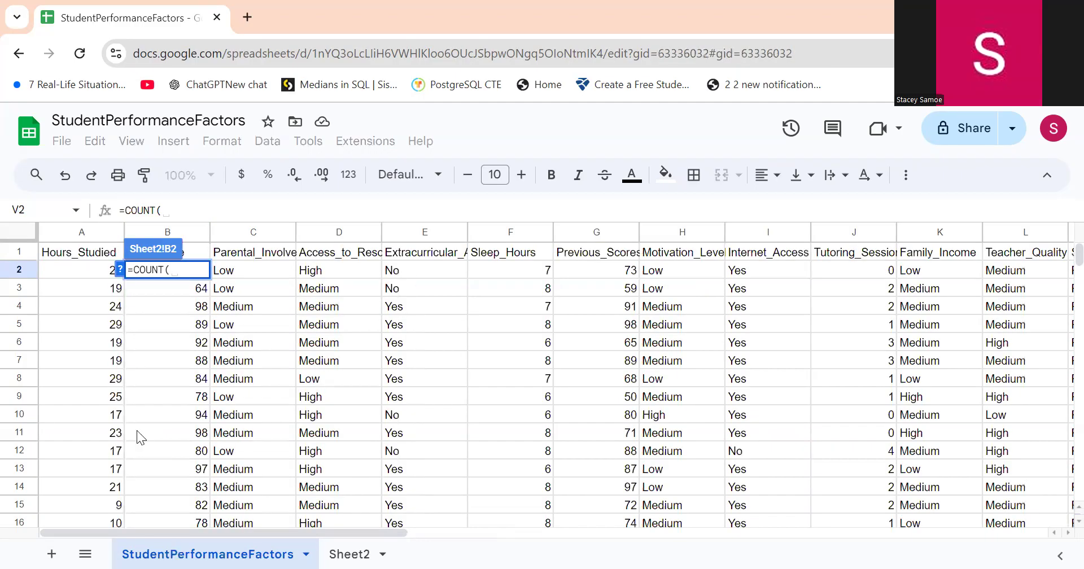
click(59, 233)
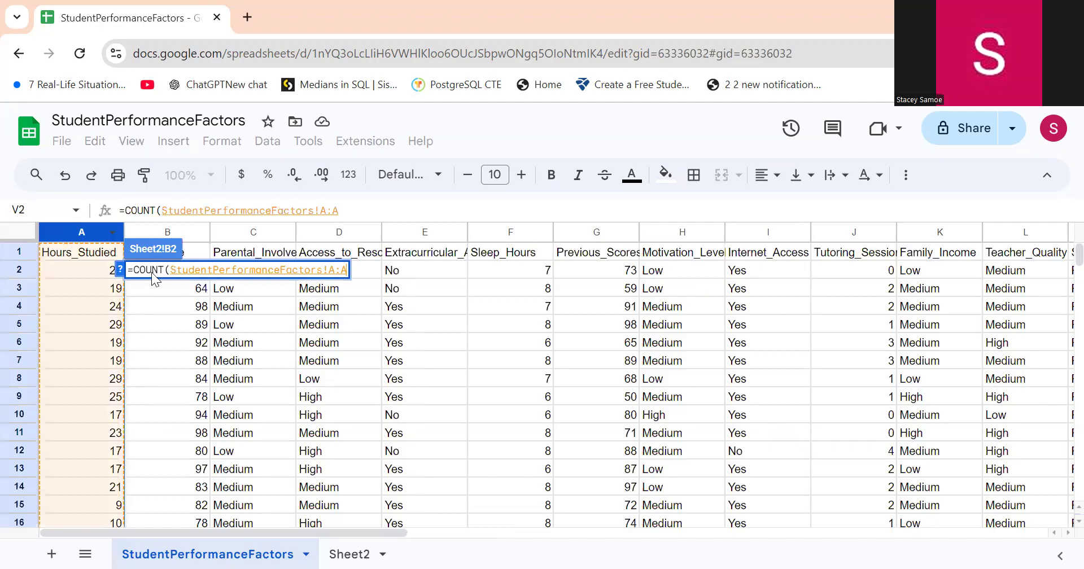
key(Return)
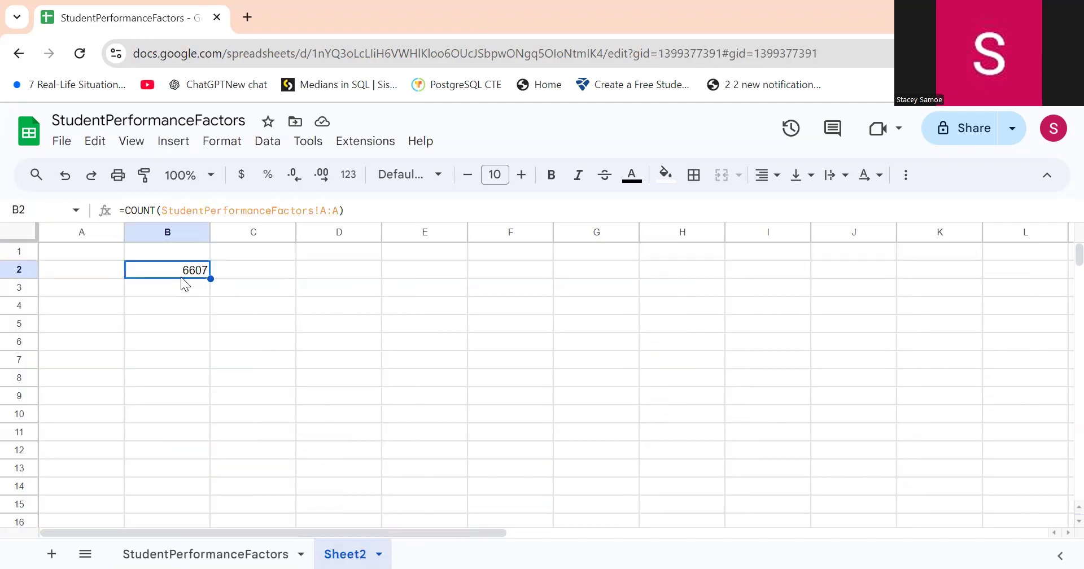
Label the student count in Sheet2 by entering "No. of students" in cell A2.
click(151, 552)
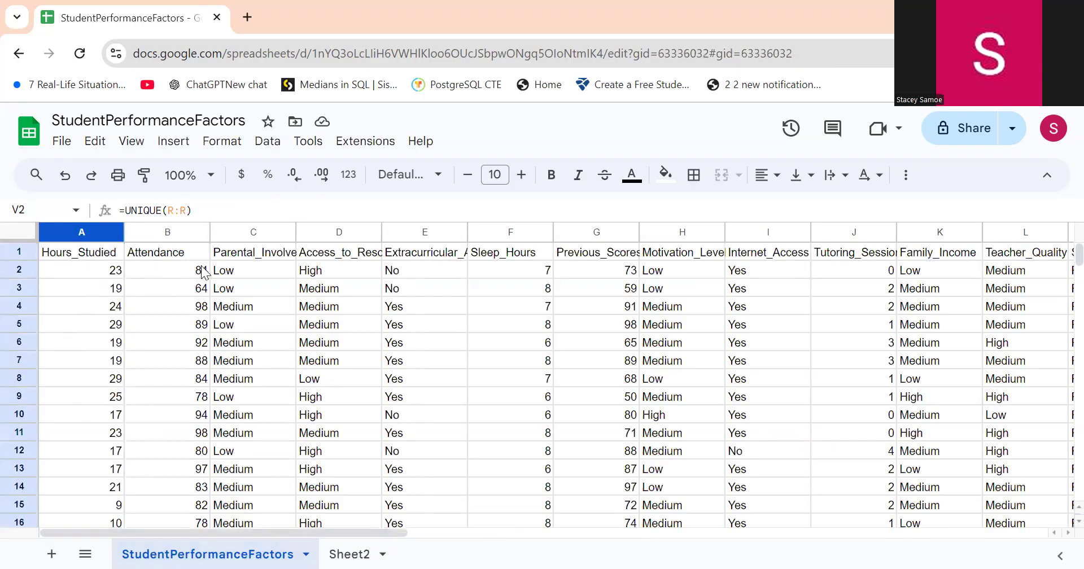
click(346, 553)
click(93, 271)
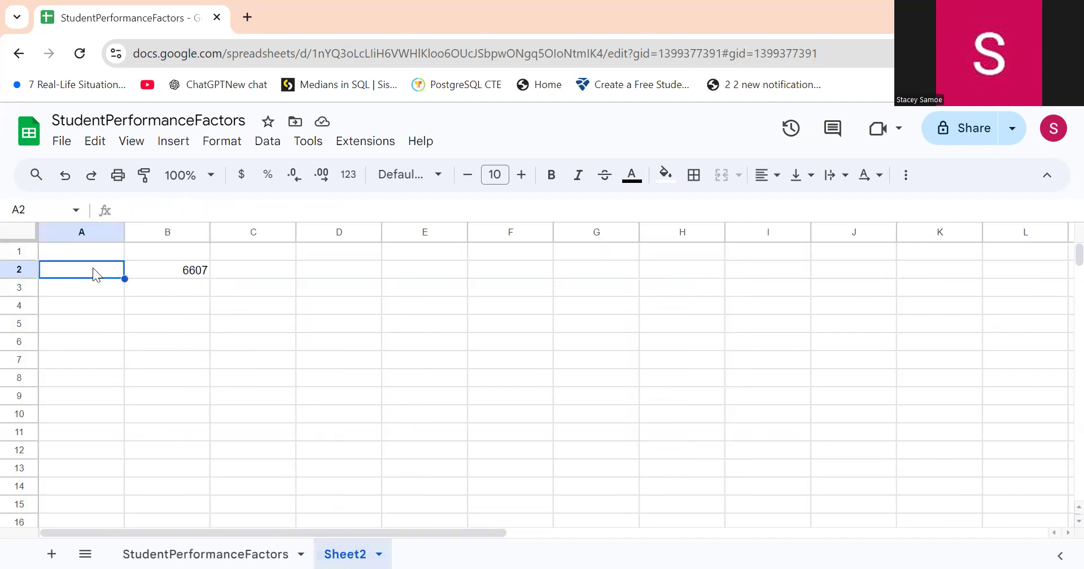
text(N)
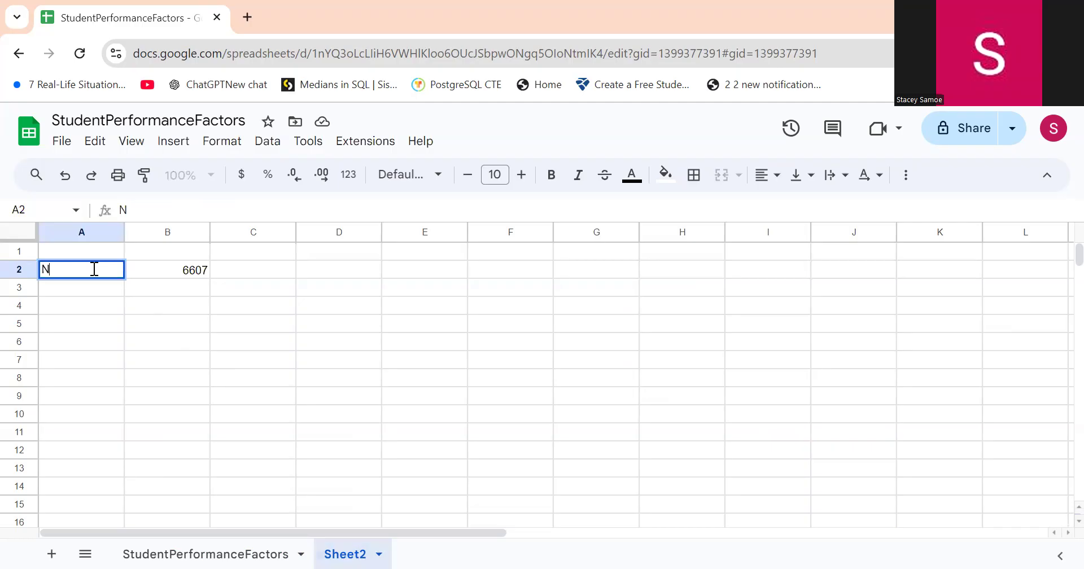
text(o. of students)
key(Return)
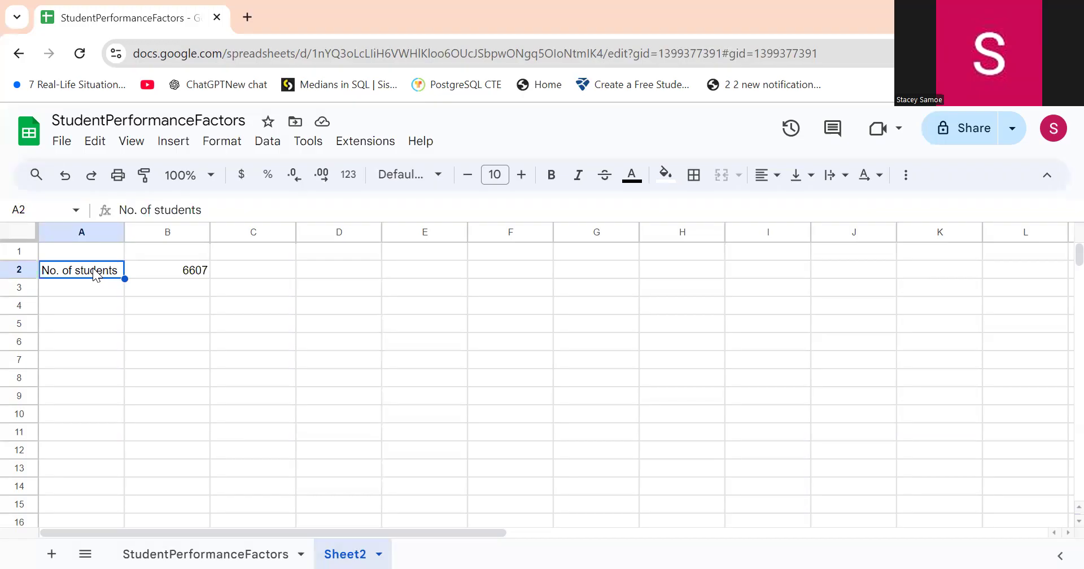
Check the formula behind the student count in cell B2.
key(Up)
key(Down)
key(Down)
key(Right)
key(Up)
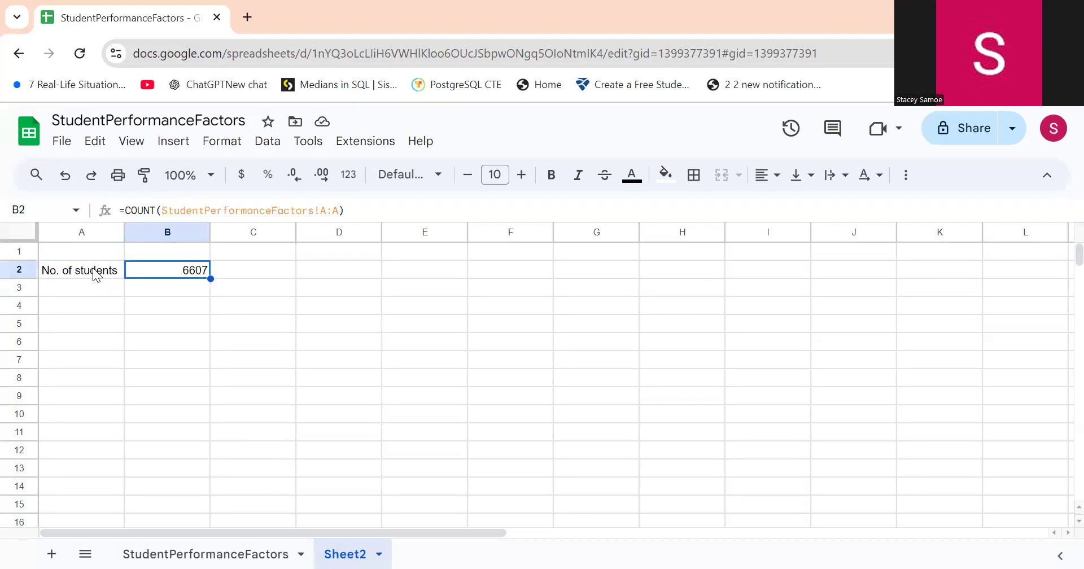
key(Down)
key(Left)
key(Down)
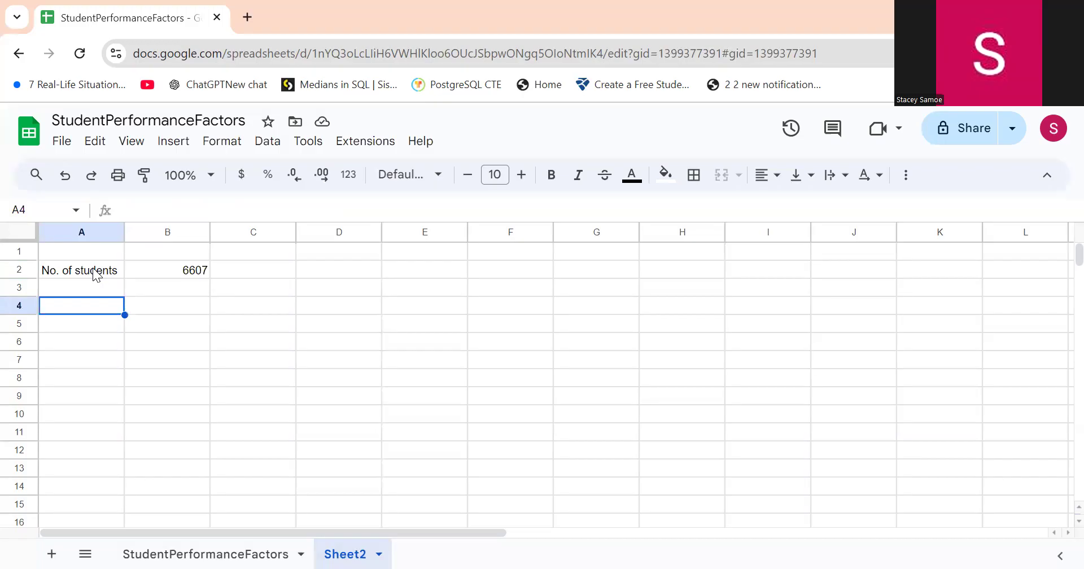
text(N)
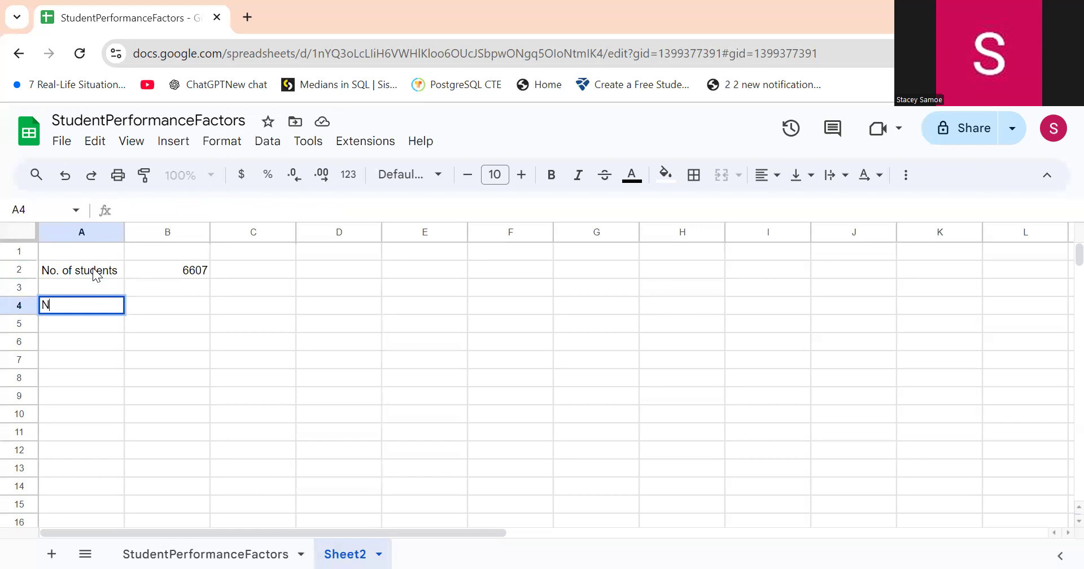
key(BackSpace)
key(Escape)
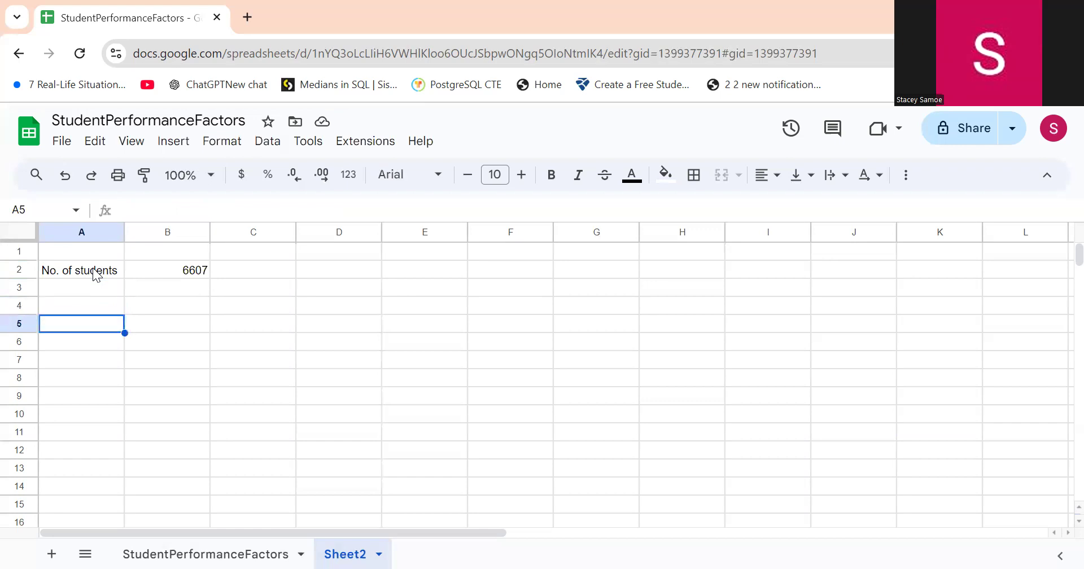
Enter the heading "Count of Students" in cell B4 of Sheet2.
key(Right)
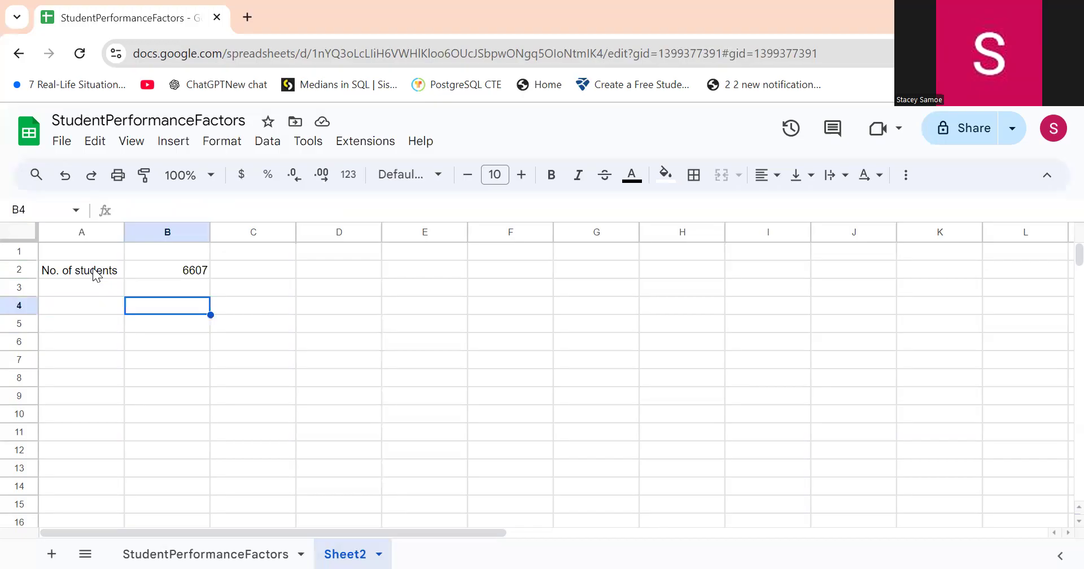
text(C)
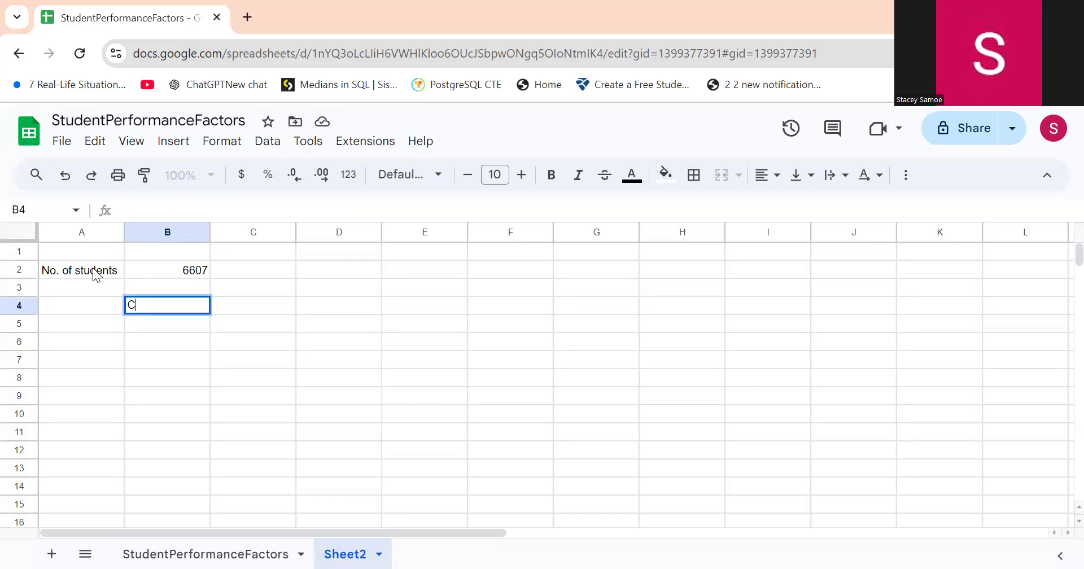
text(ount)
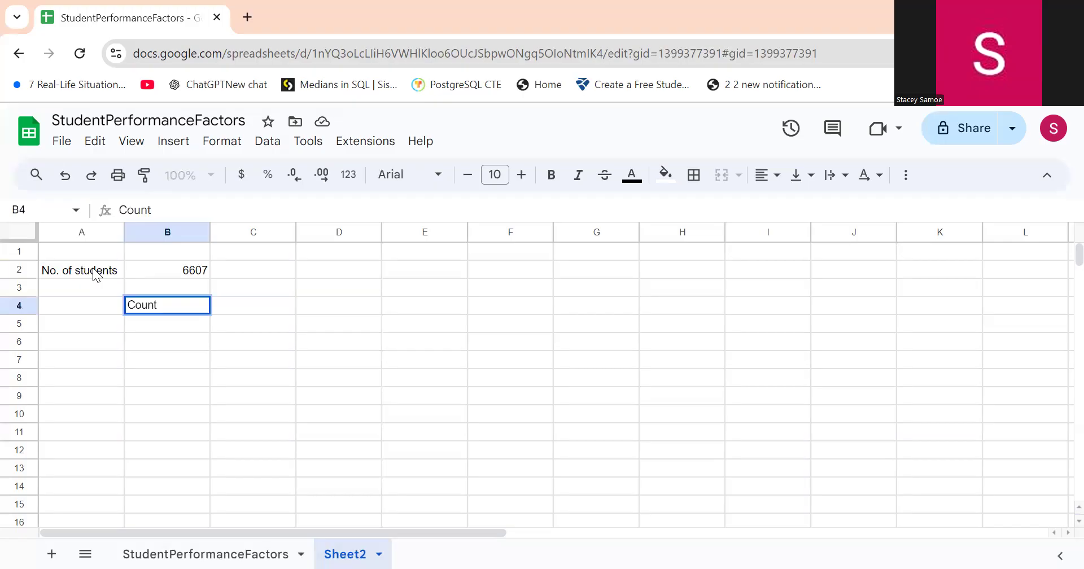
text(of Students)
key(Return)
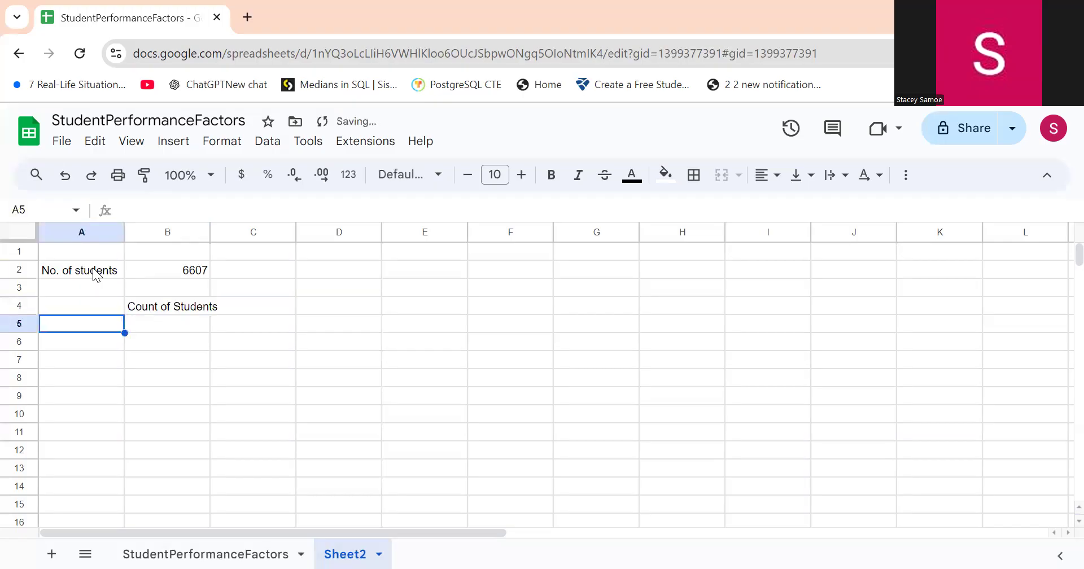
Enter the score condition ">= 50" as the row label in cell A5.
text(>)
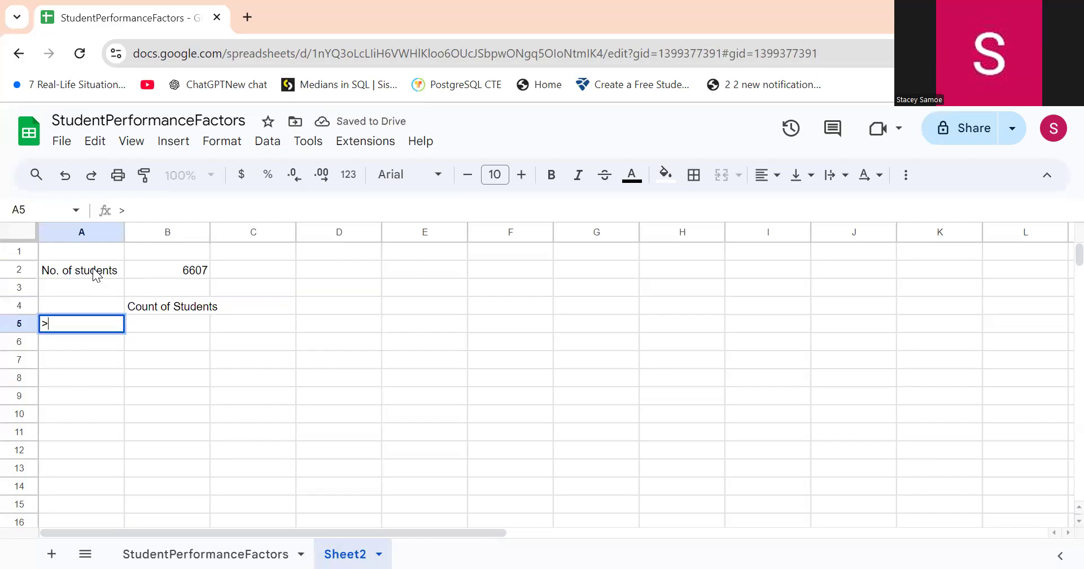
text(= 50)
key(Return)
key(Up)
key(Right)
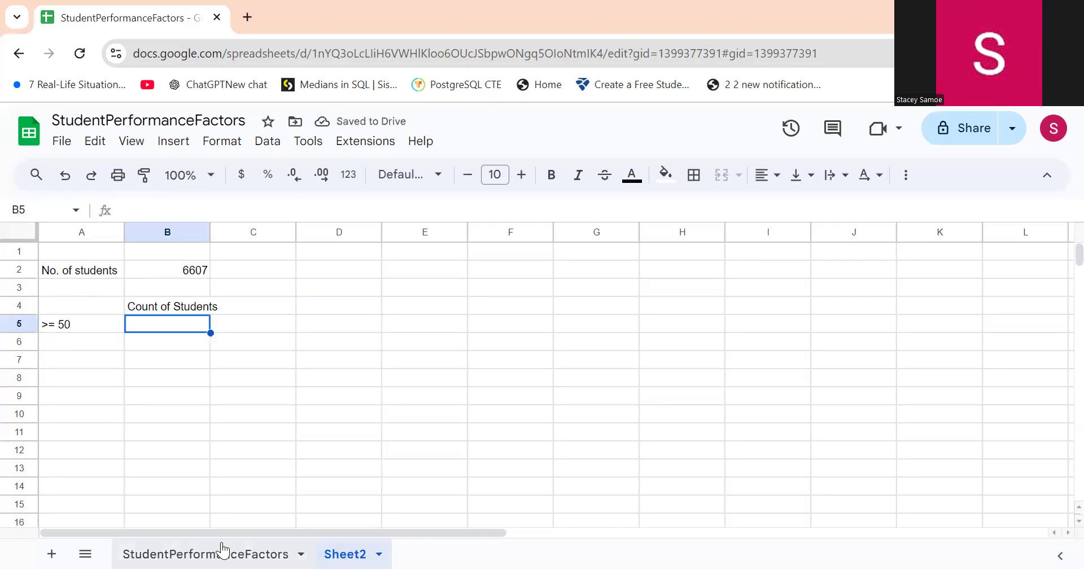
Clear the list of unique Distance_from_Home values in V2:V6 of the StudentPerformanceFactors sheet.
click(218, 553)
scroll(516, 401, right, 5)
scroll(516, 407, right, 10)
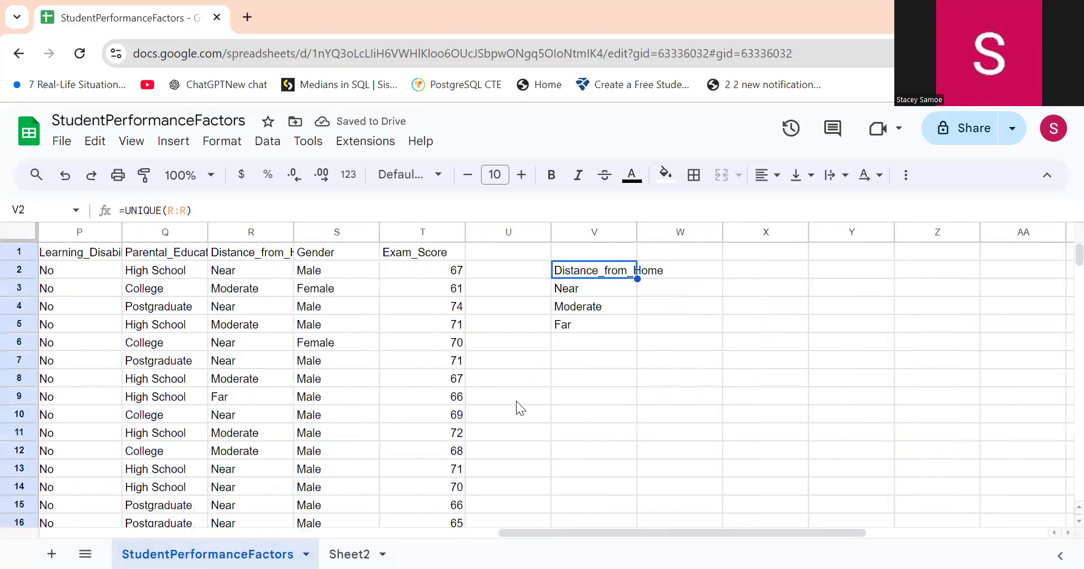
click(386, 256)
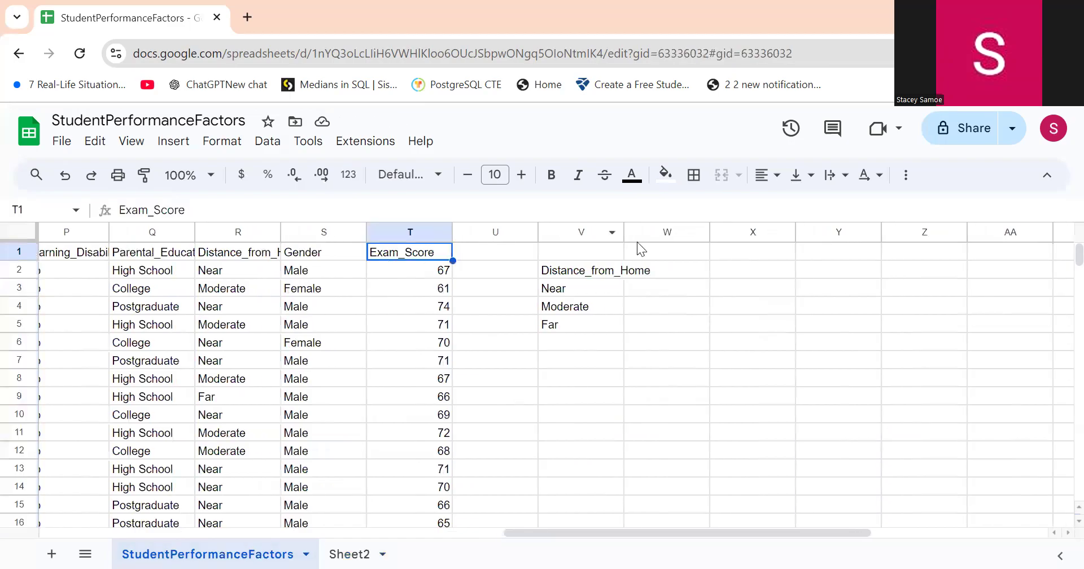
drag(581, 275, 561, 348)
key(Delete)
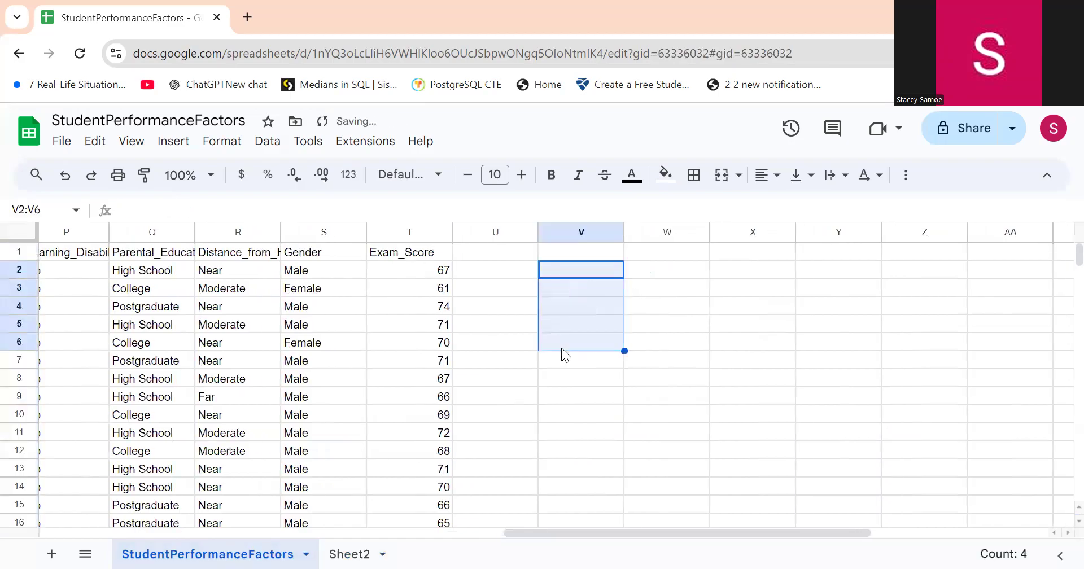
click(473, 328)
click(415, 259)
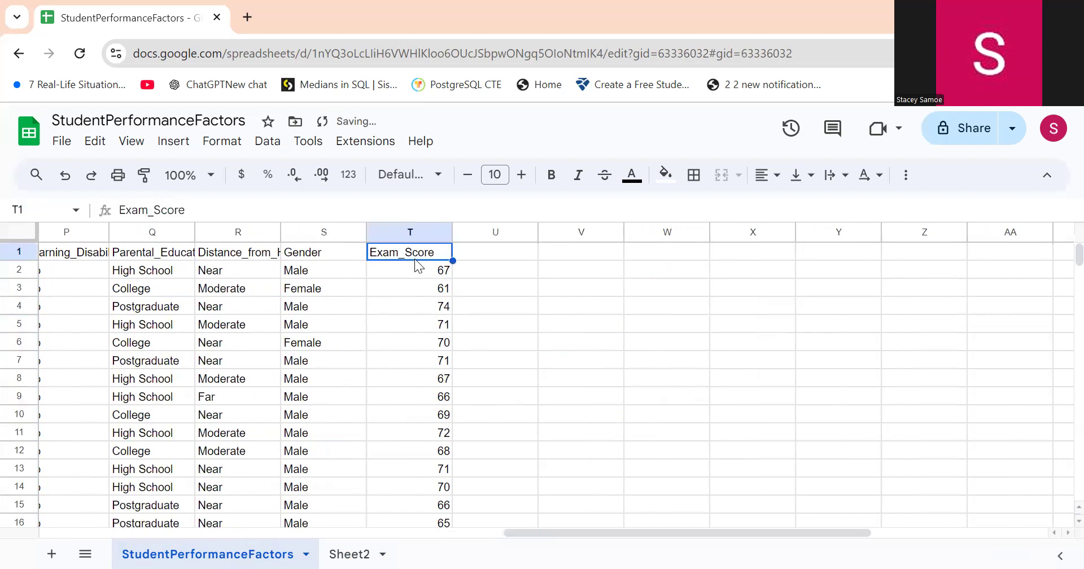
In cell B5 of Sheet2, enter a COUNTIF formula over the Exam_Score column T of StudentPerformanceFactors with the criterion ">=50)".
scroll(414, 259, left, 2)
click(350, 551)
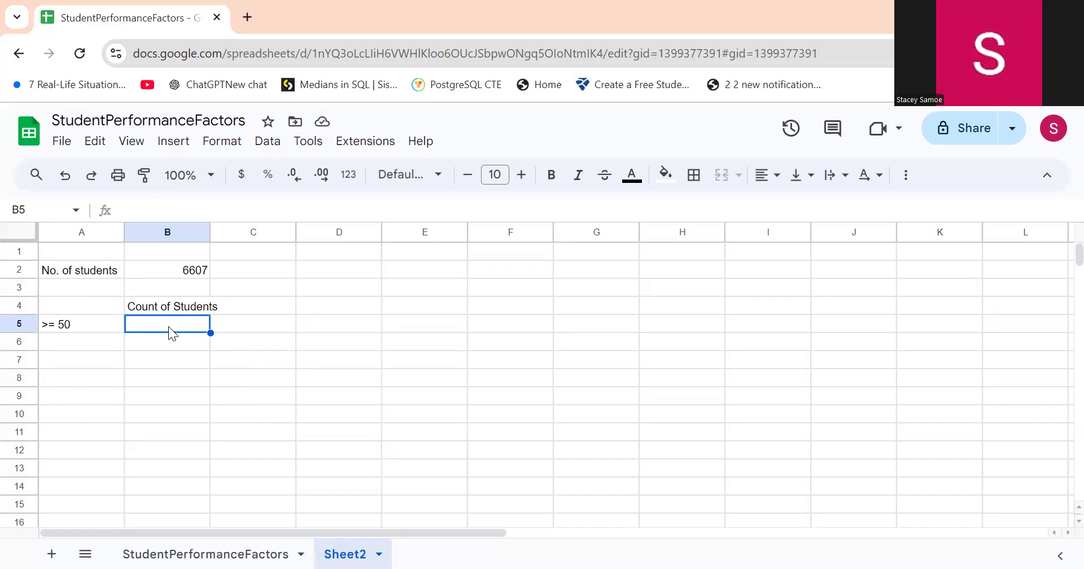
text(=)
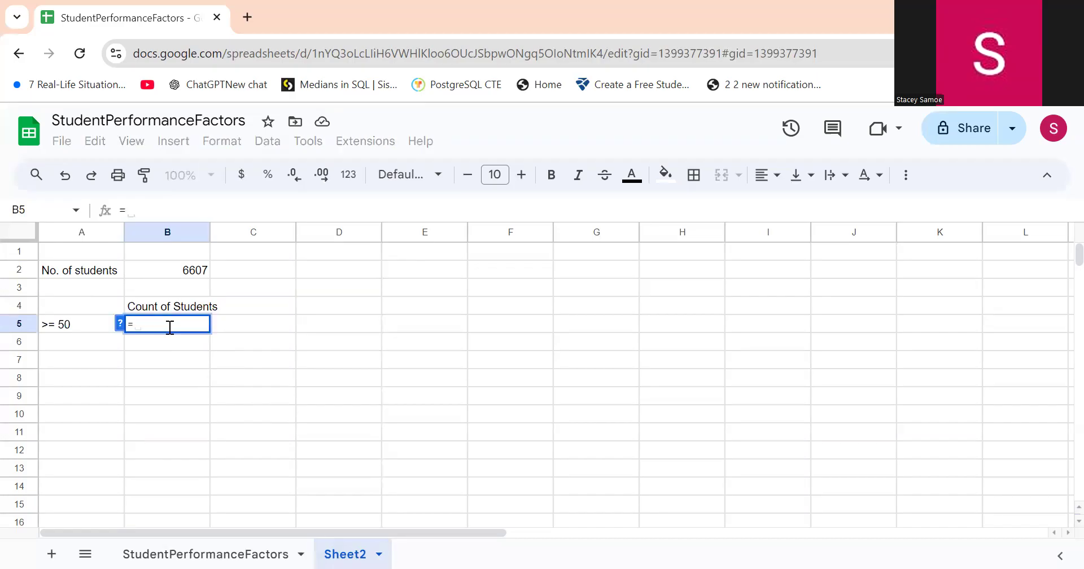
text(coun)
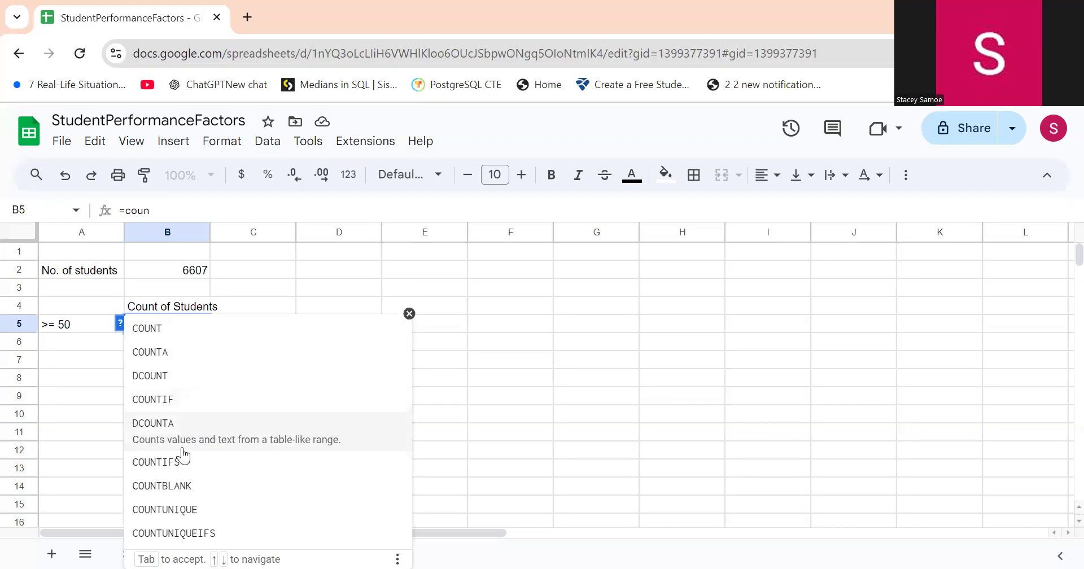
click(187, 397)
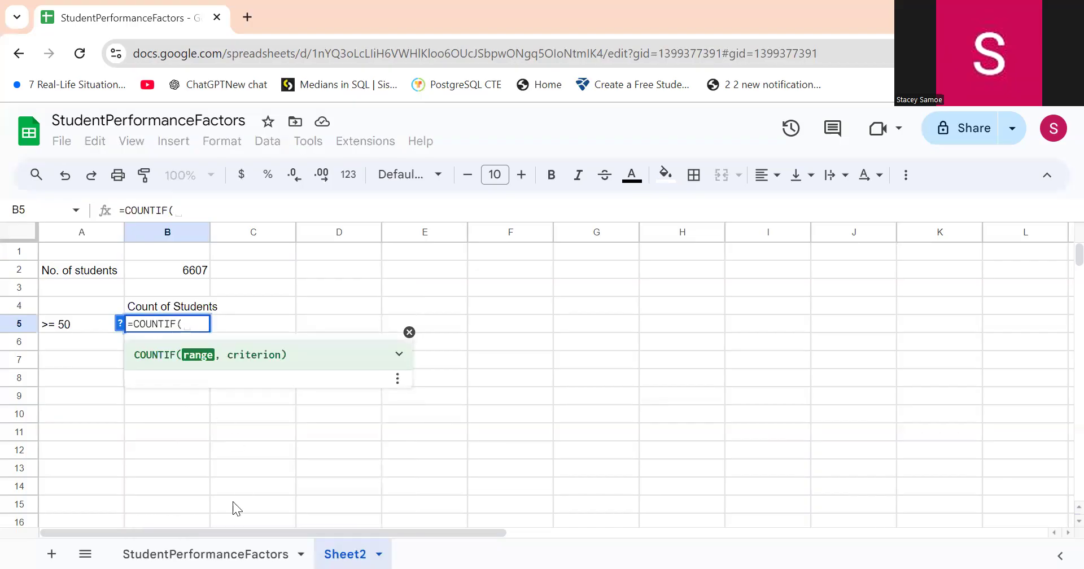
click(241, 550)
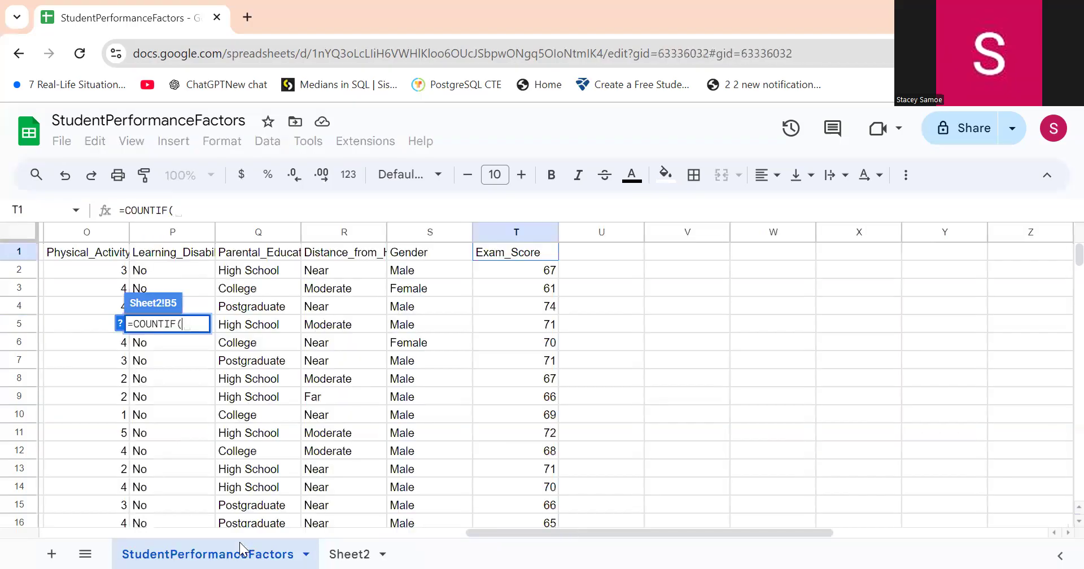
click(499, 232)
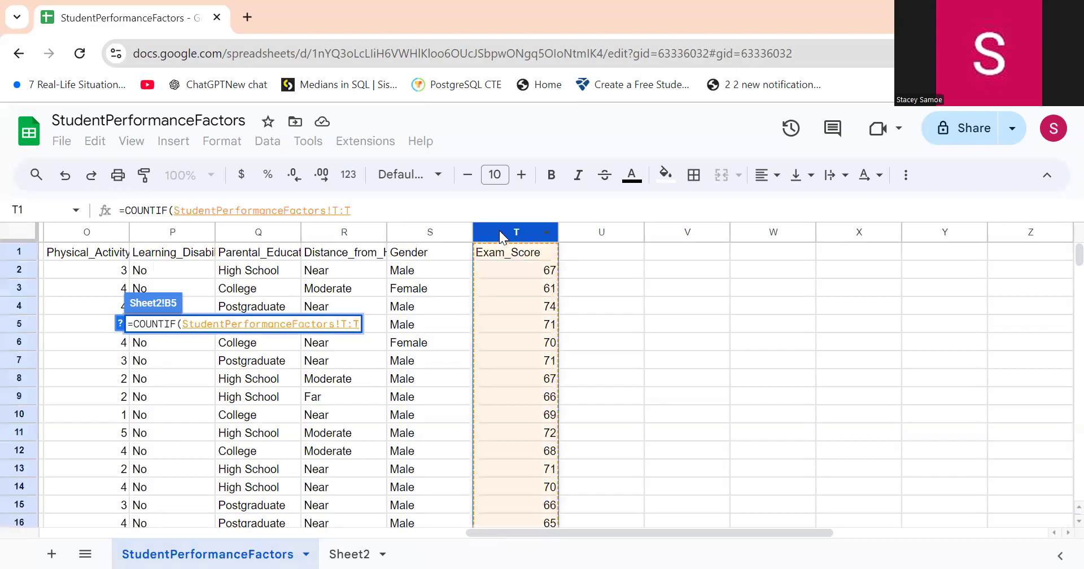
text(,)
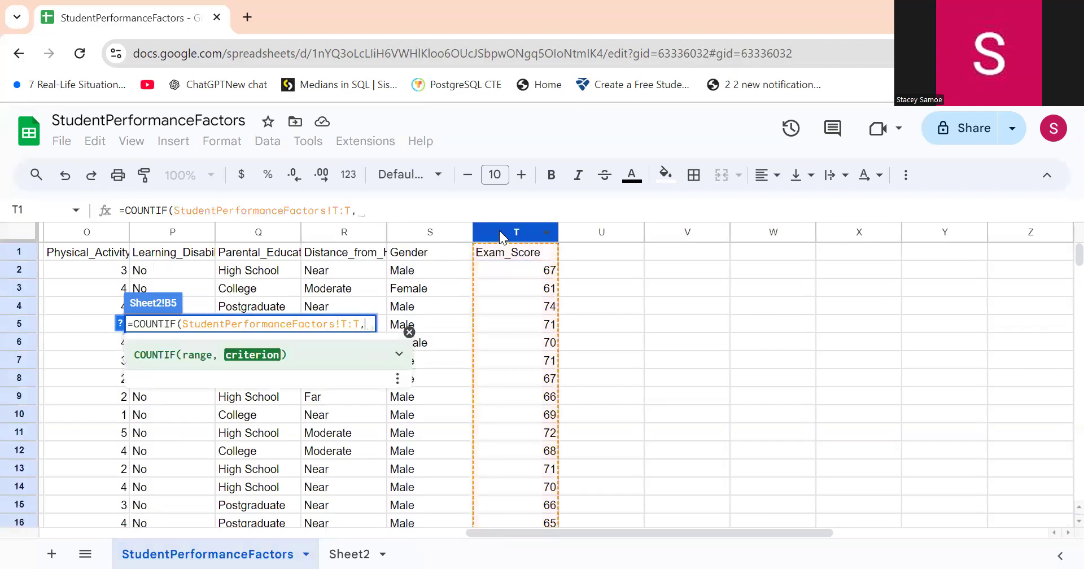
text(")
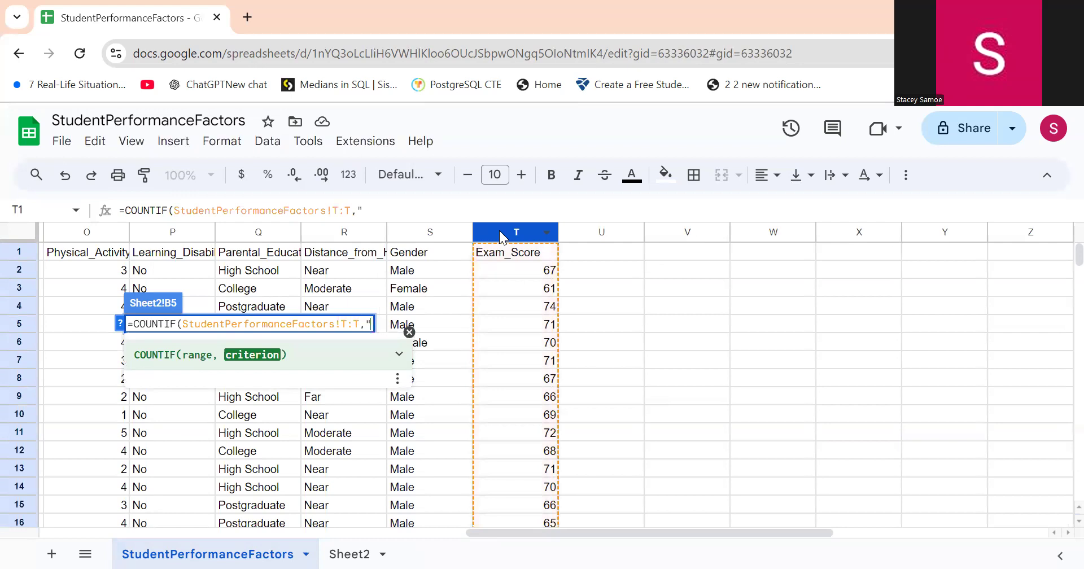
text(>)
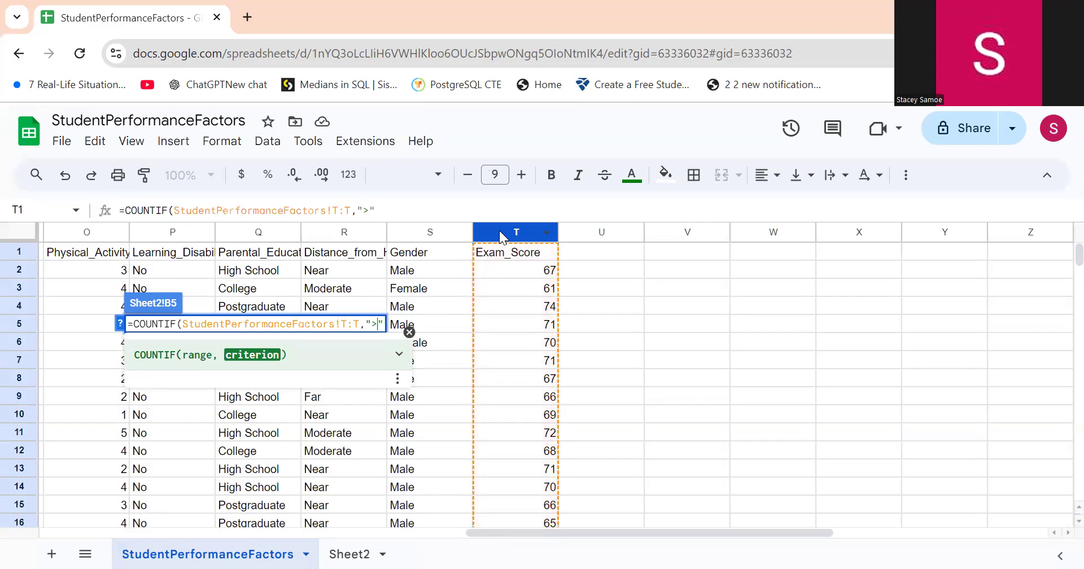
text(=50)
key(Return)
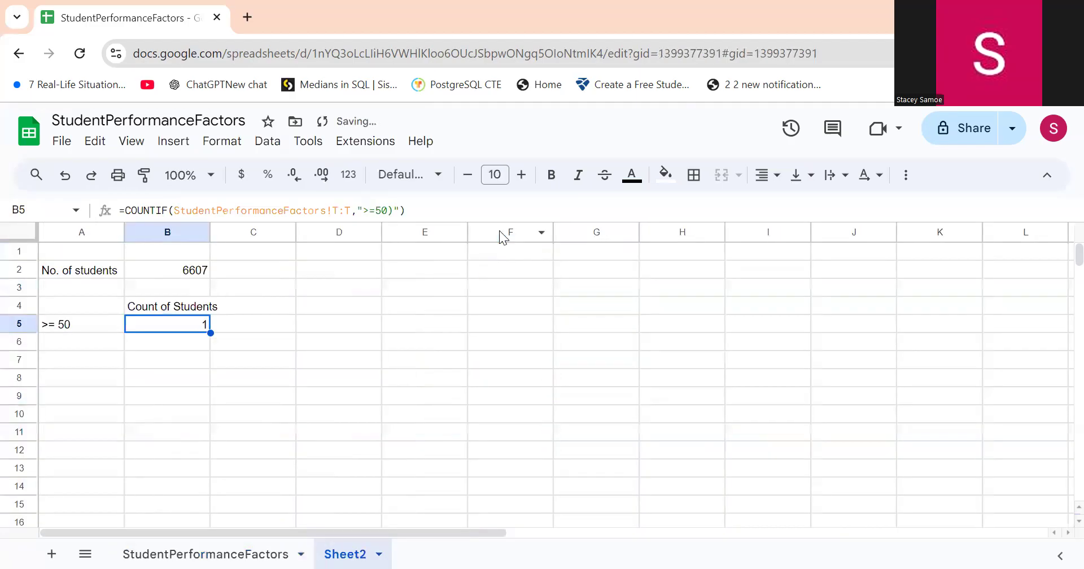
Change the comparison operator in the criterion of B5's COUNTIF formula to "<=".
key(Up)
click(370, 216)
text(<)
key(BackSpace)
text(>)
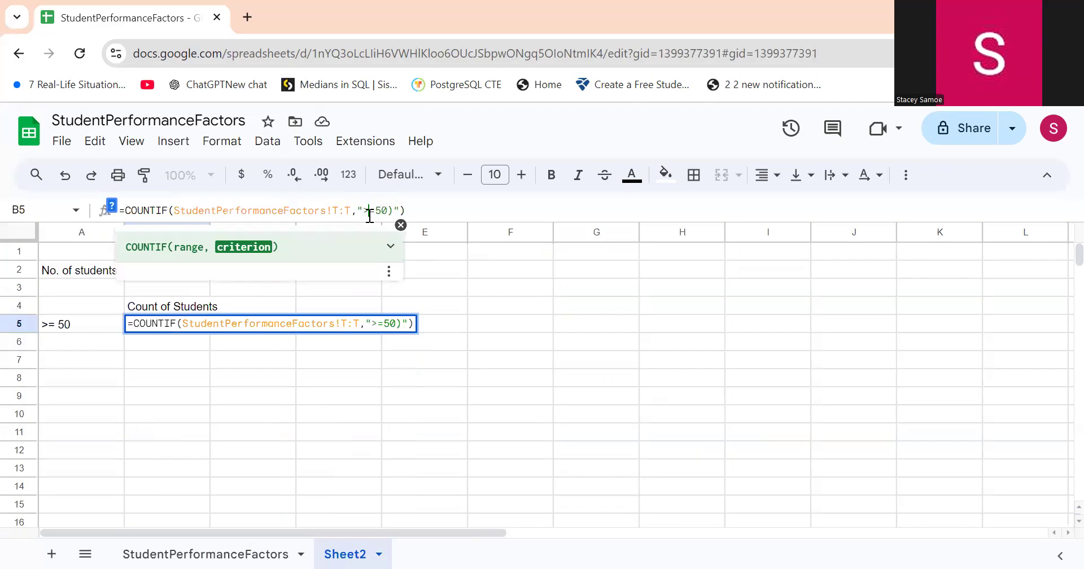
key(shift+Tab)
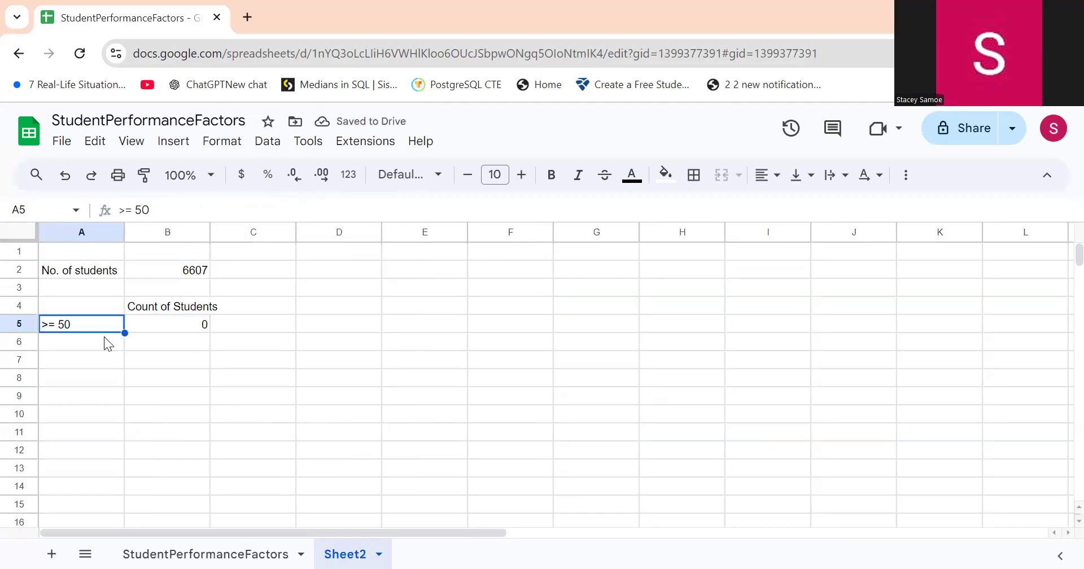
Change the condition label in cell A5 to "<= 50".
click(127, 211)
key(BackSpace)
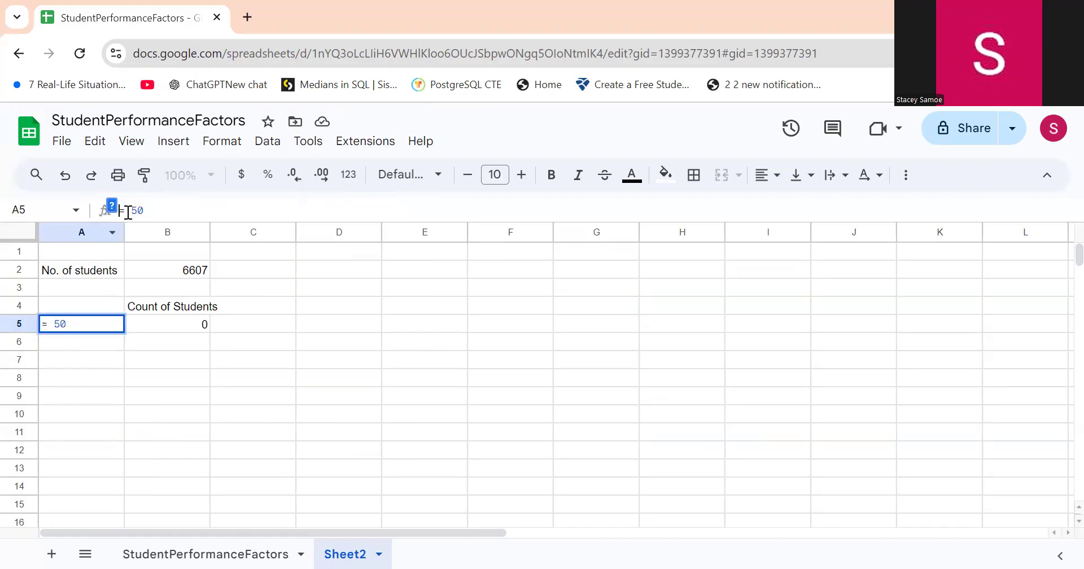
text(<)
key(Tab)
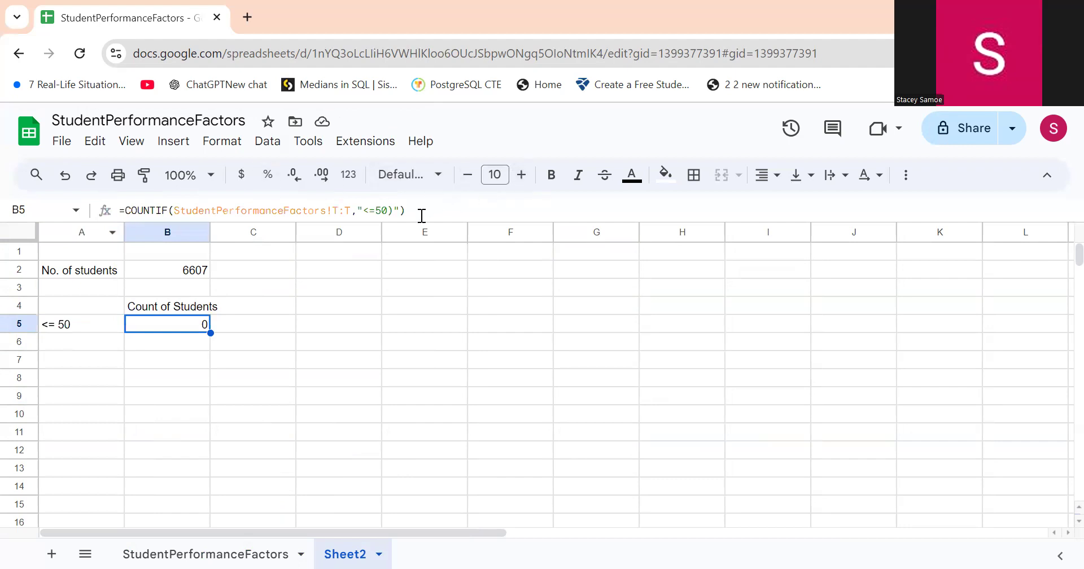
Remove the stray parenthesis inside the quotes of B5's COUNTIF formula so its criterion reads "<=50", and recheck the formula.
click(394, 212)
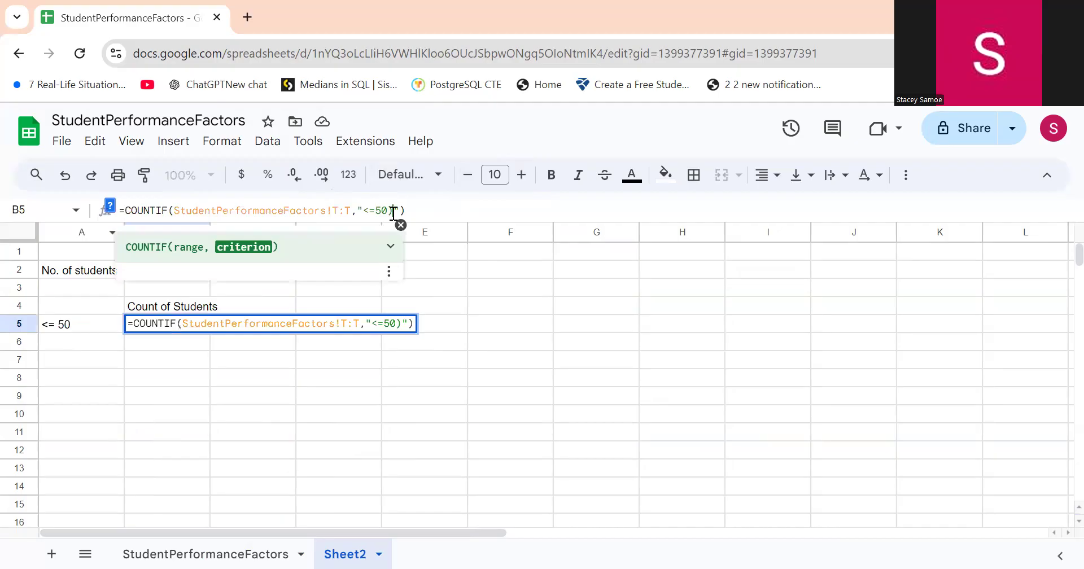
key(BackSpace)
key(Return)
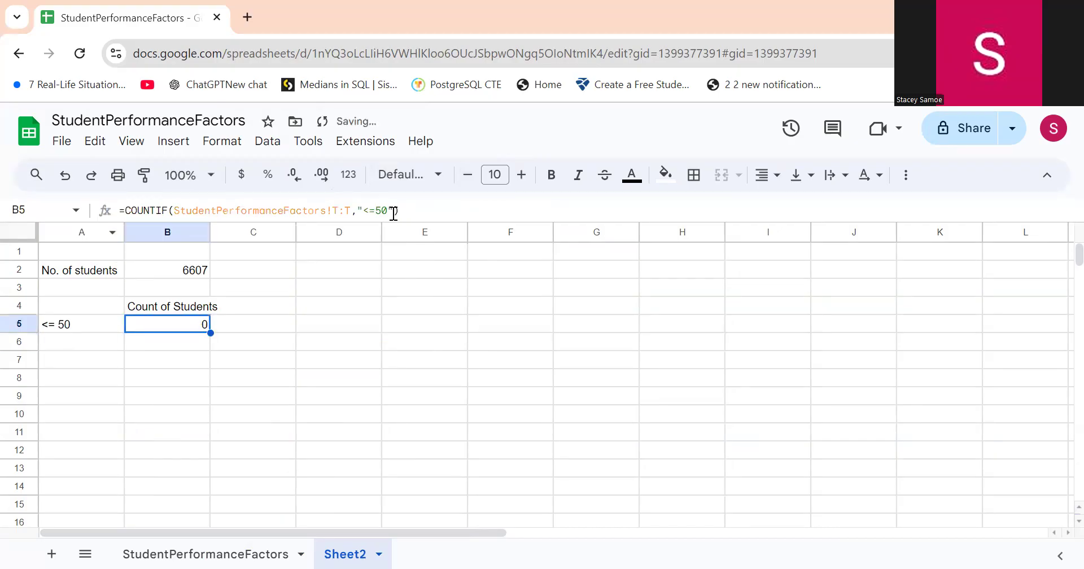
click(385, 210)
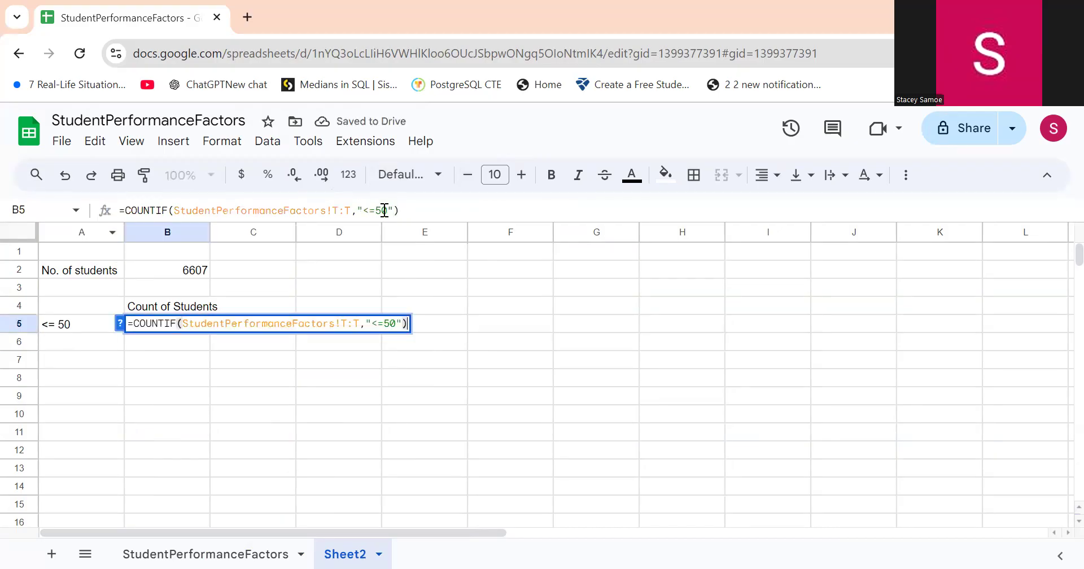
key(Return)
In cell C5, enter the formula =COUNTIF(StudentPerformanceFactors!T:T <= 50, "<=50") as a second count of low exam scores.
key(Up)
key(Right)
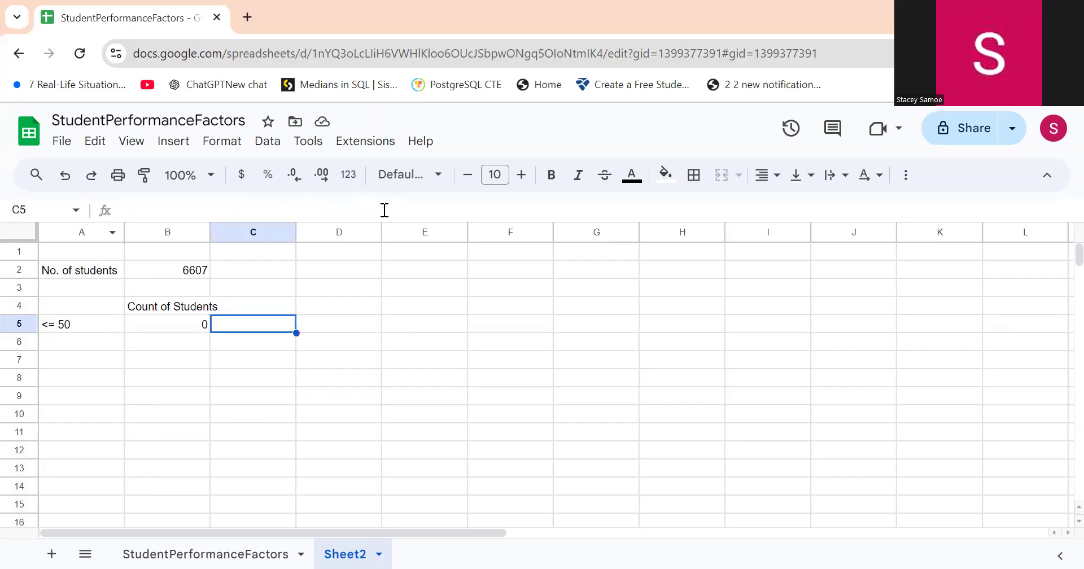
text(=count)
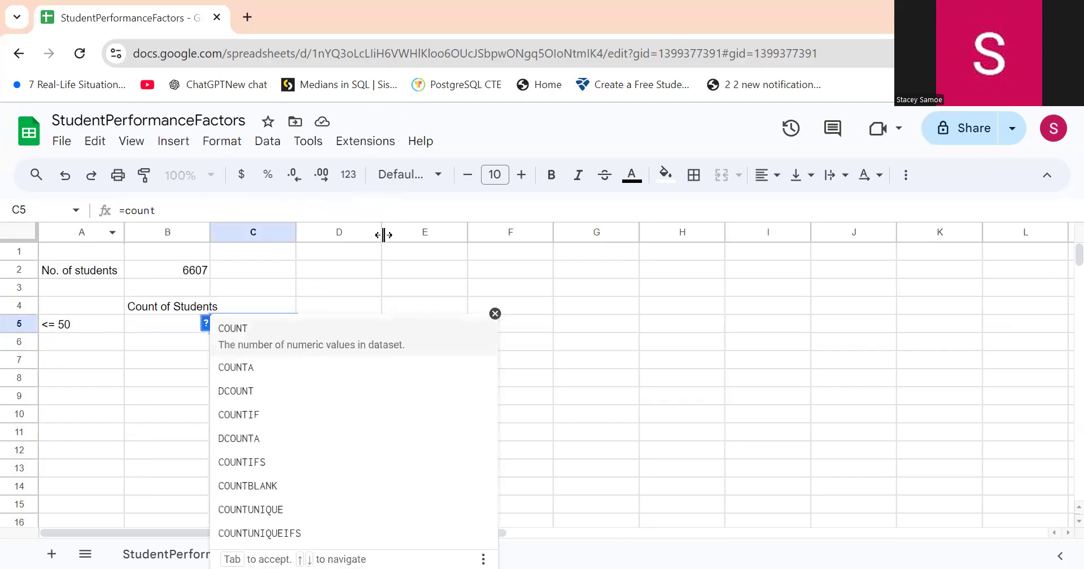
click(322, 421)
click(157, 550)
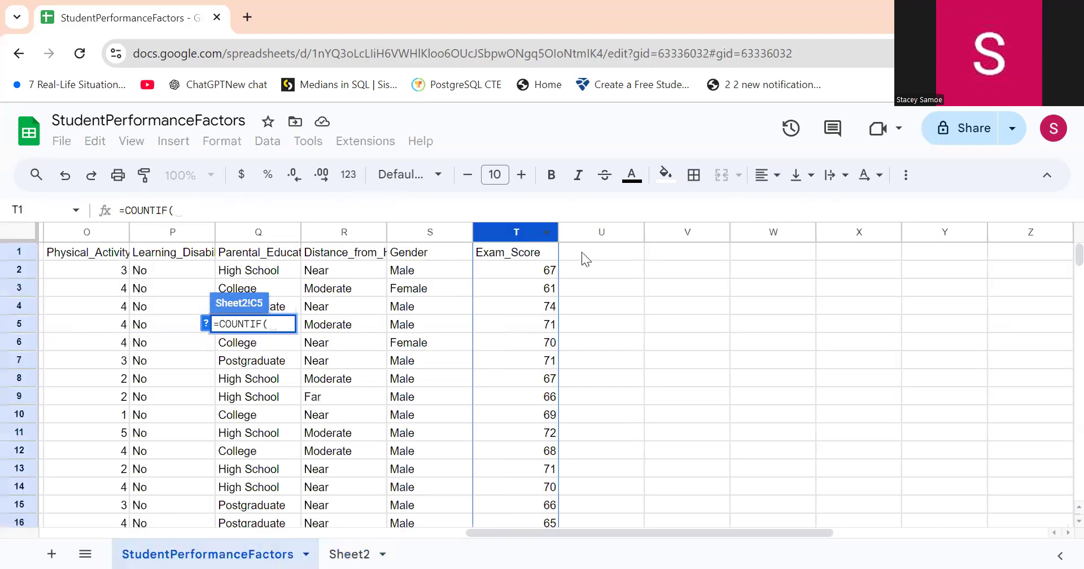
click(493, 233)
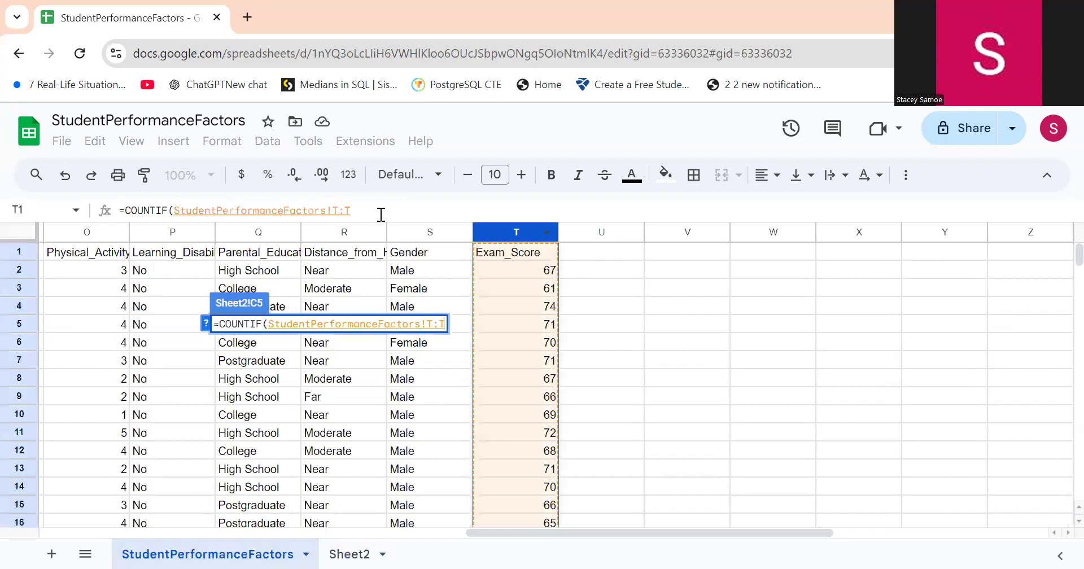
text(<= 50,)
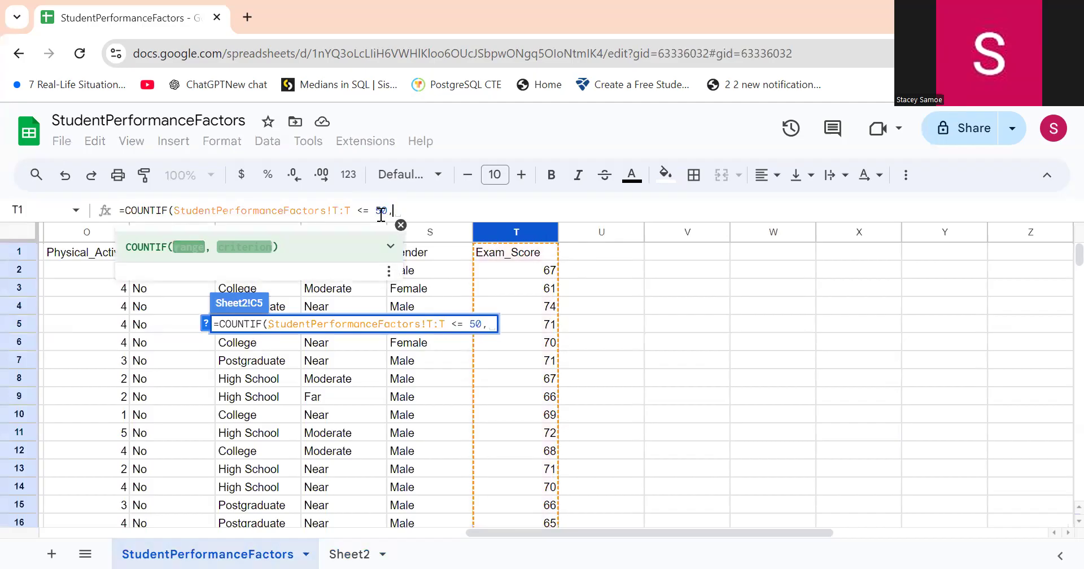
text( ;)
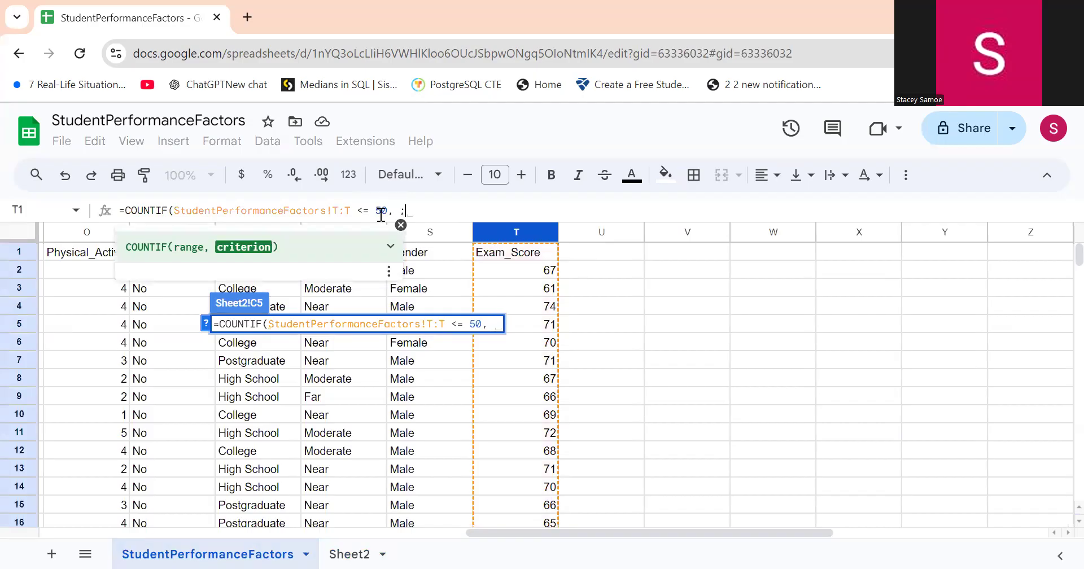
key(BackSpace)
text("")
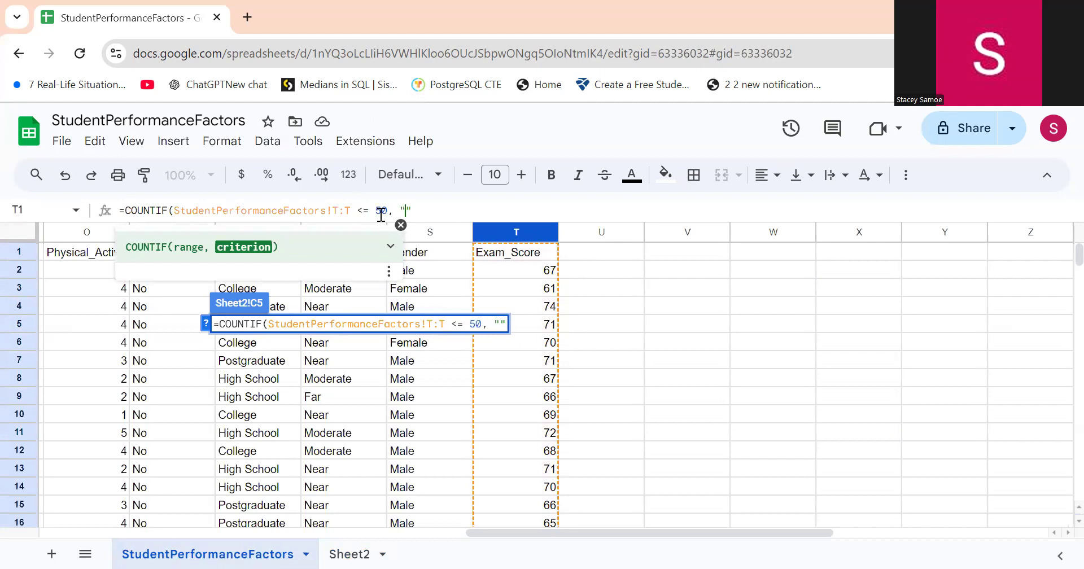
text(<=50)
key(Return)
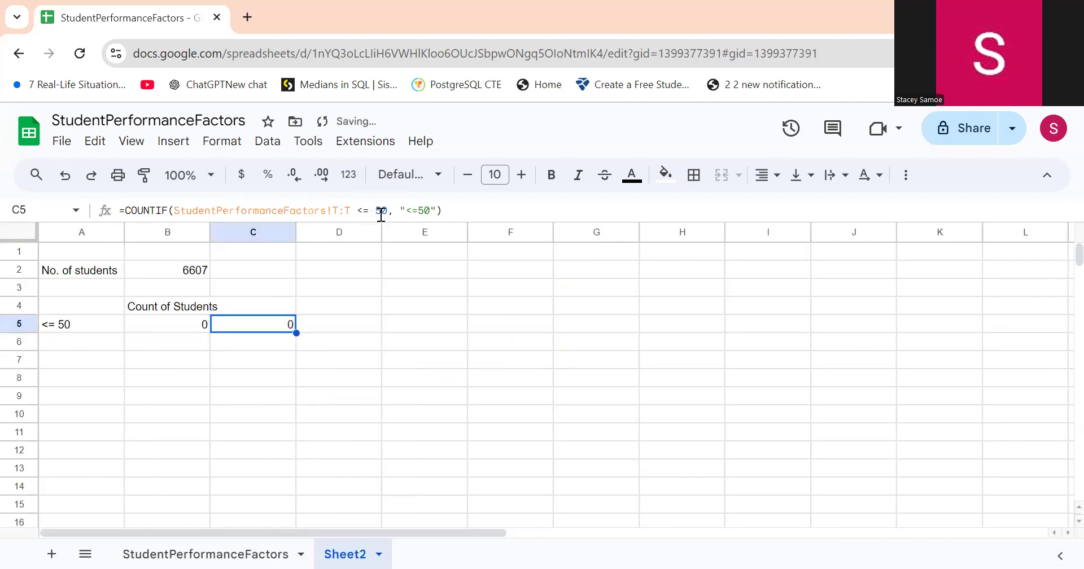
Compare the COUNTIF formulas in C5 and B5, and clear the duplicate count from cell C5.
key(Return)
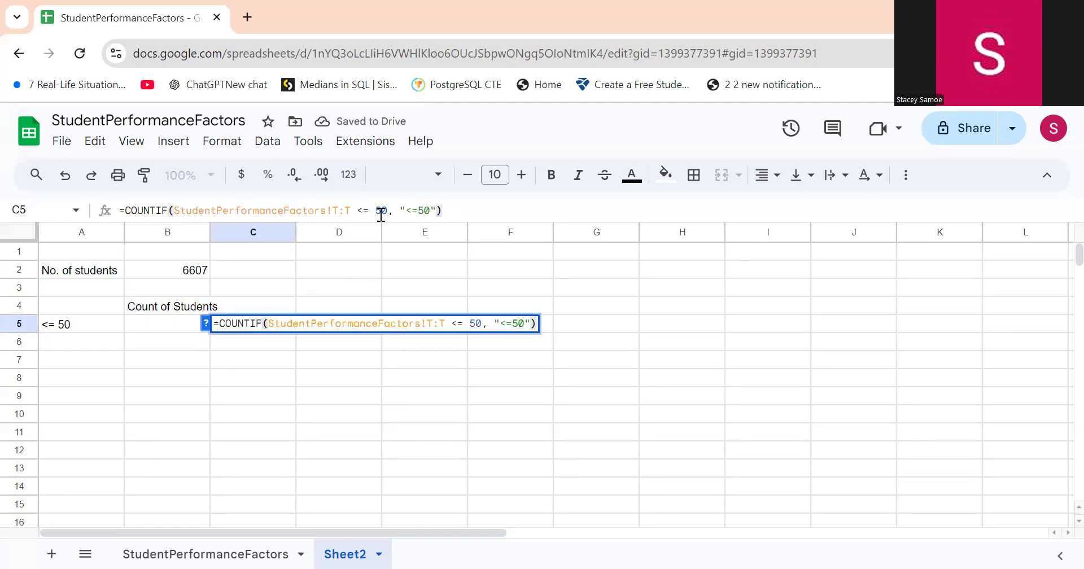
key(Return)
key(Up)
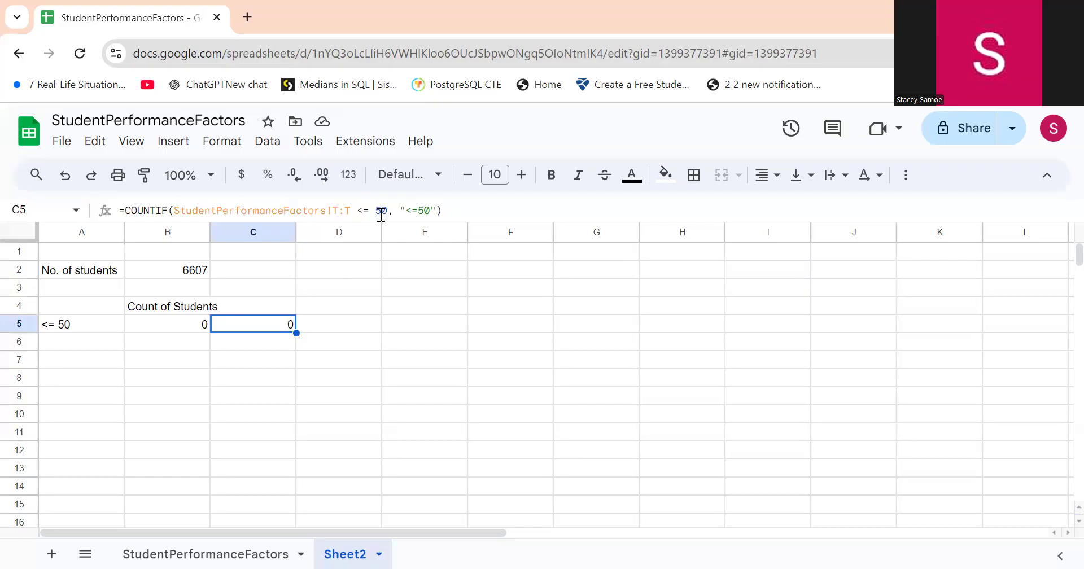
key(Left)
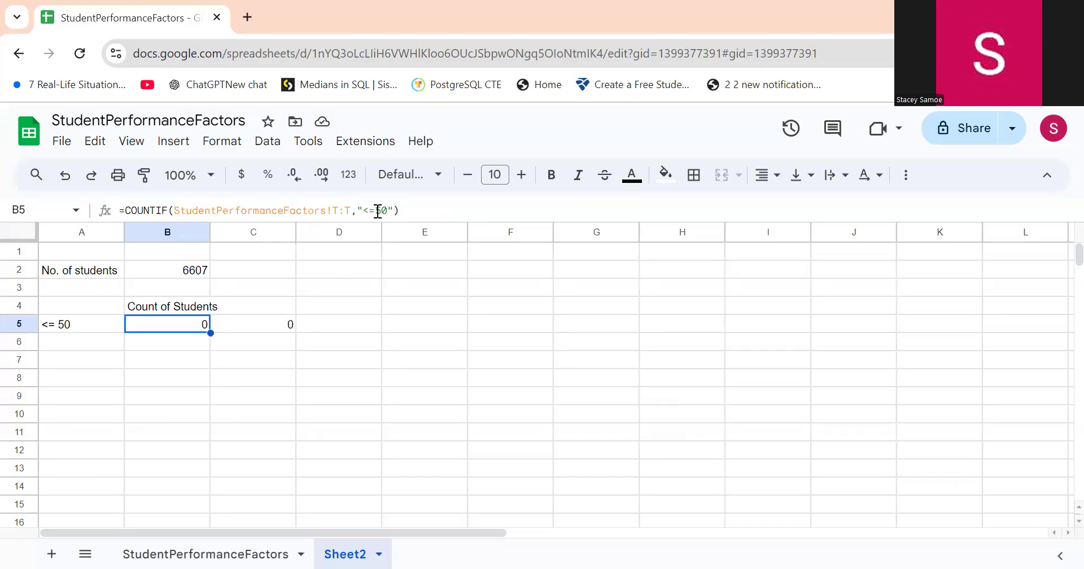
key(Right)
key(Delete)
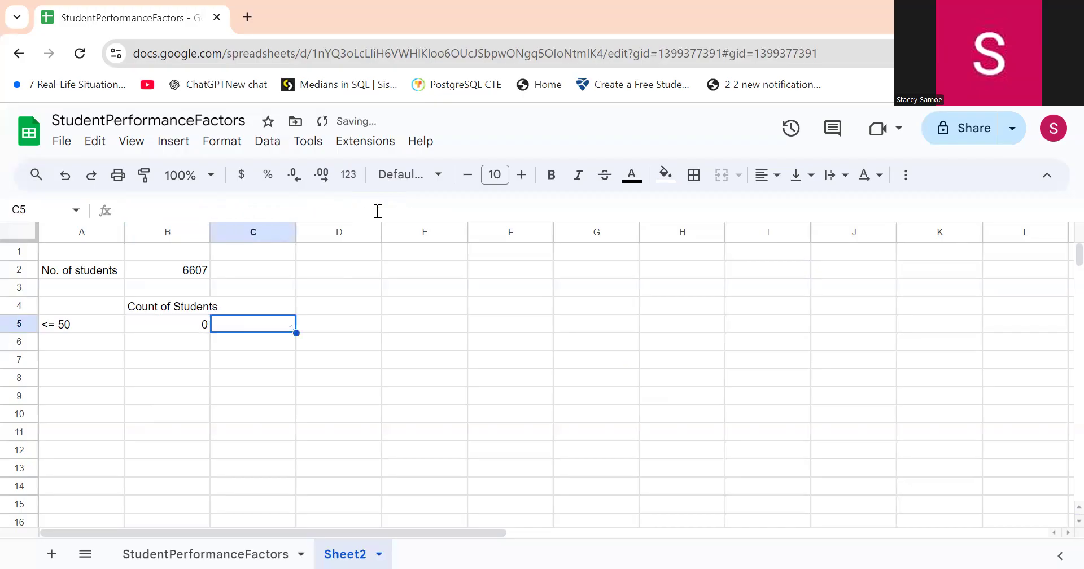
Enter the condition label "Above 50 but <=75" in cell A6.
key(Left)
key(Left)
key(Down)
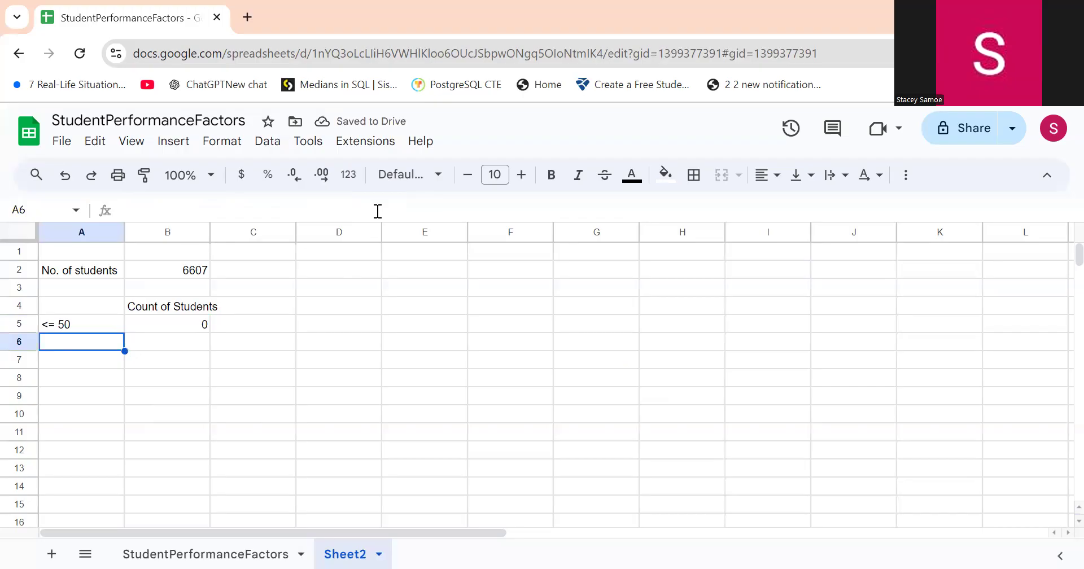
text(Above )
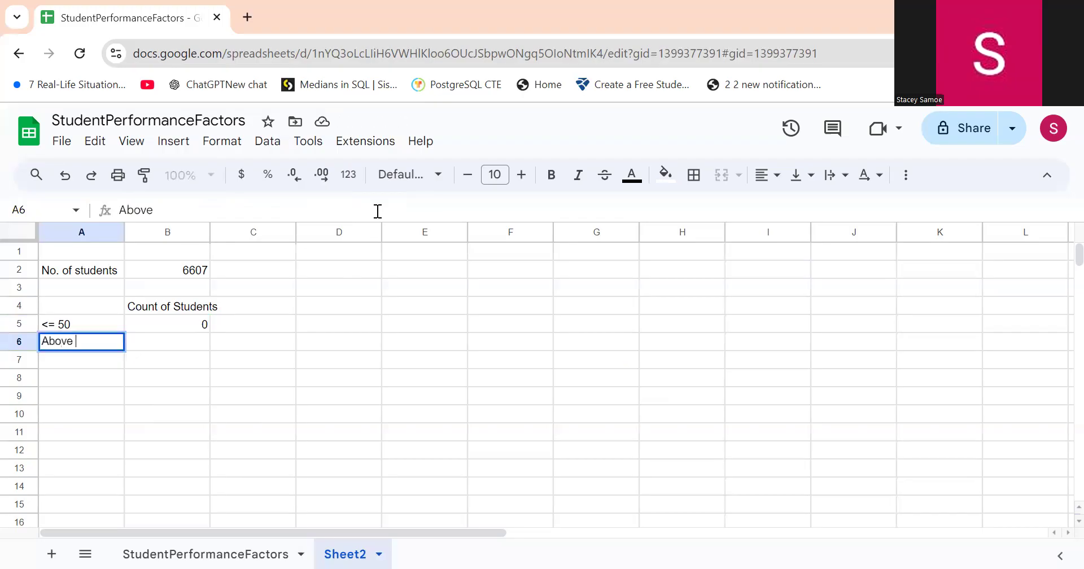
text(50 but less han)
key(BackSpace)
key(BackSpace)
key(BackSpace)
key(BackSpace)
key(BackSpace)
key(BackSpace)
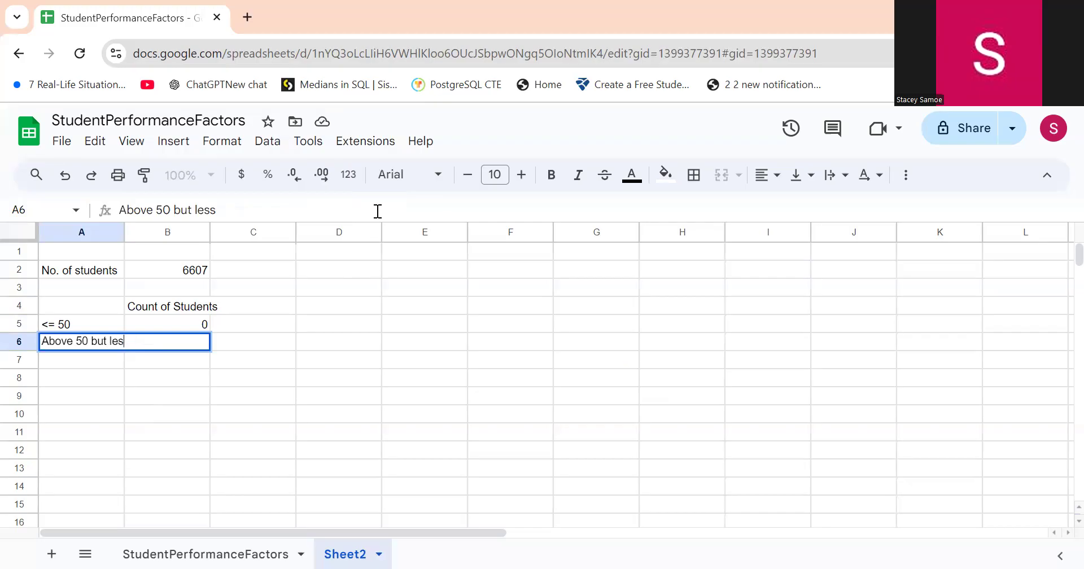
text(<=75)
key(Return)
Start a COUNTIF formula in cell B6 with the range StudentPerformanceFactors!T:T and the criterion ">50".
key(Up)
key(Right)
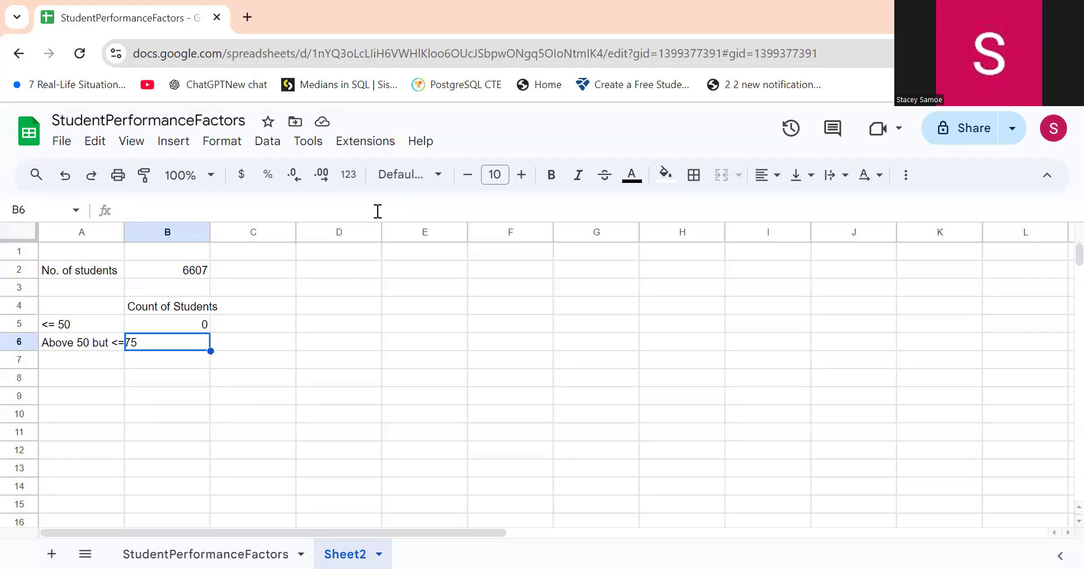
text(=)
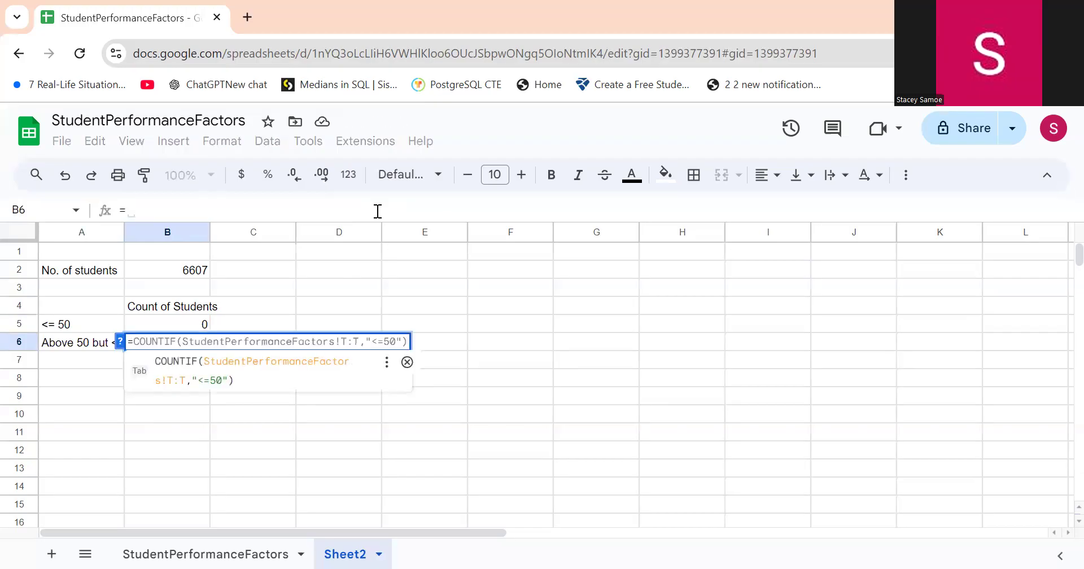
text(coun)
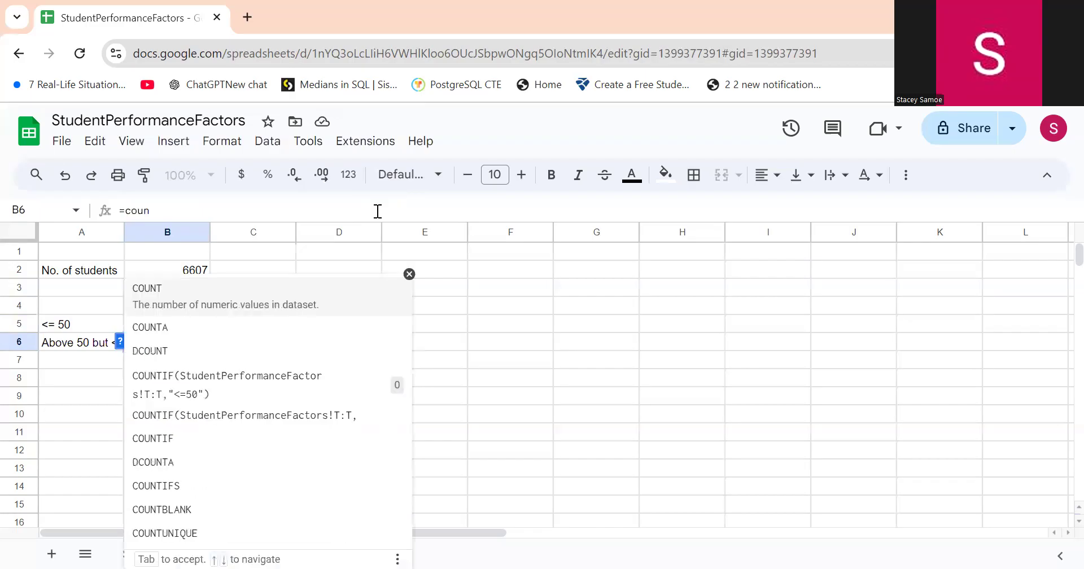
text(tif)
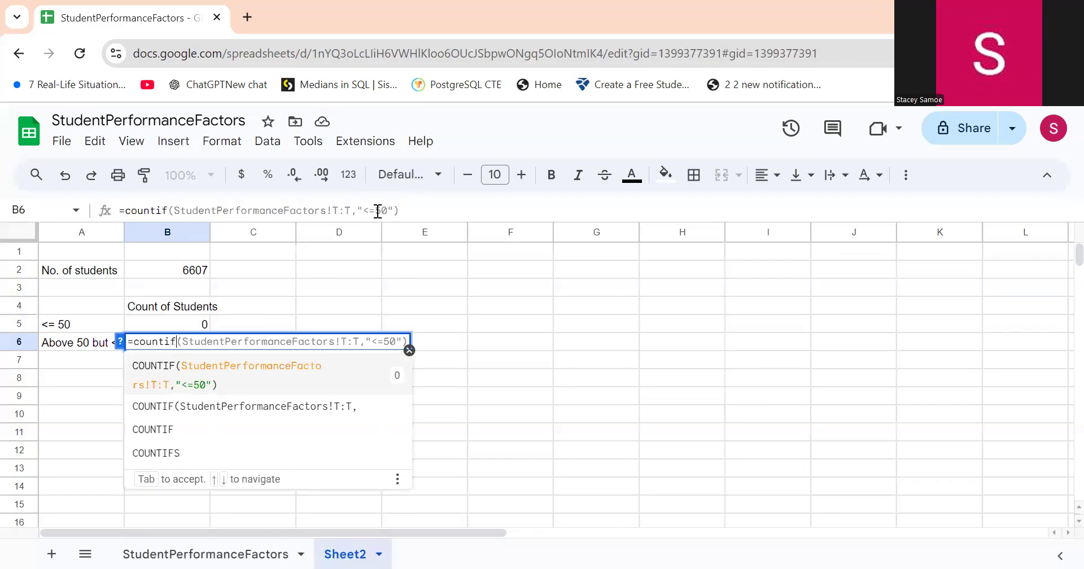
click(223, 441)
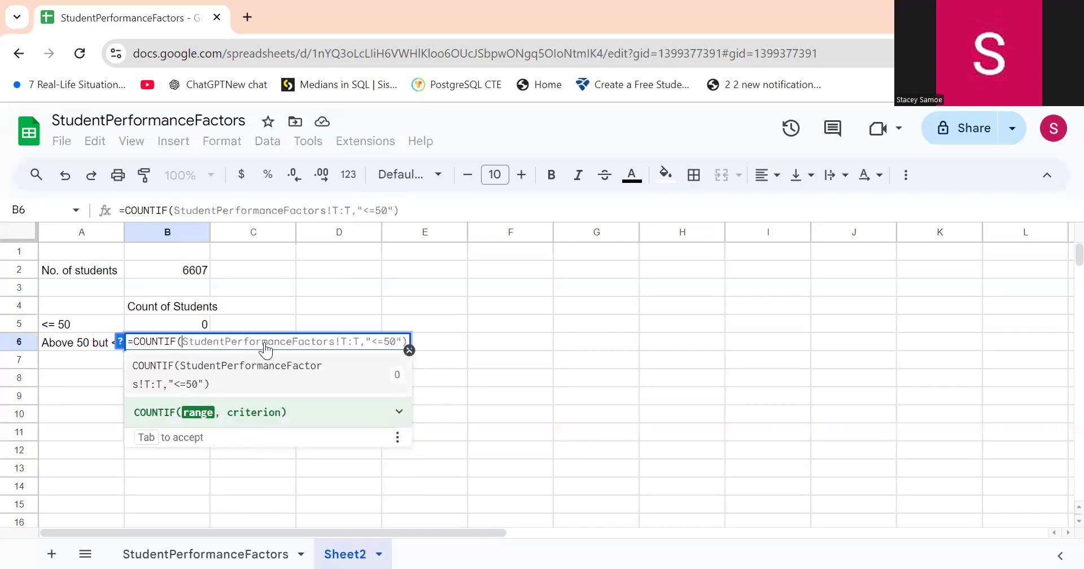
click(211, 552)
click(514, 232)
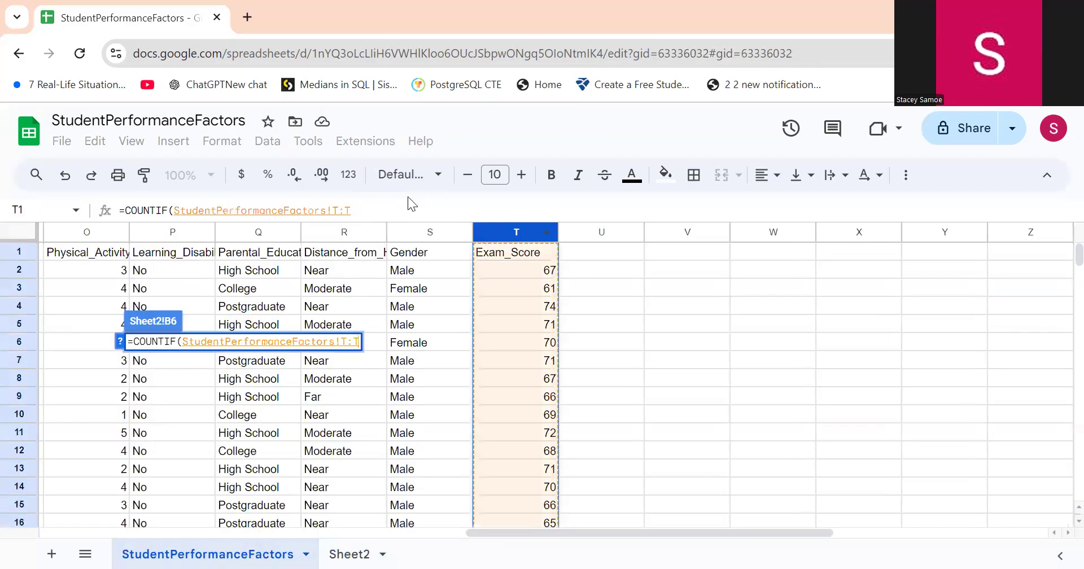
click(373, 209)
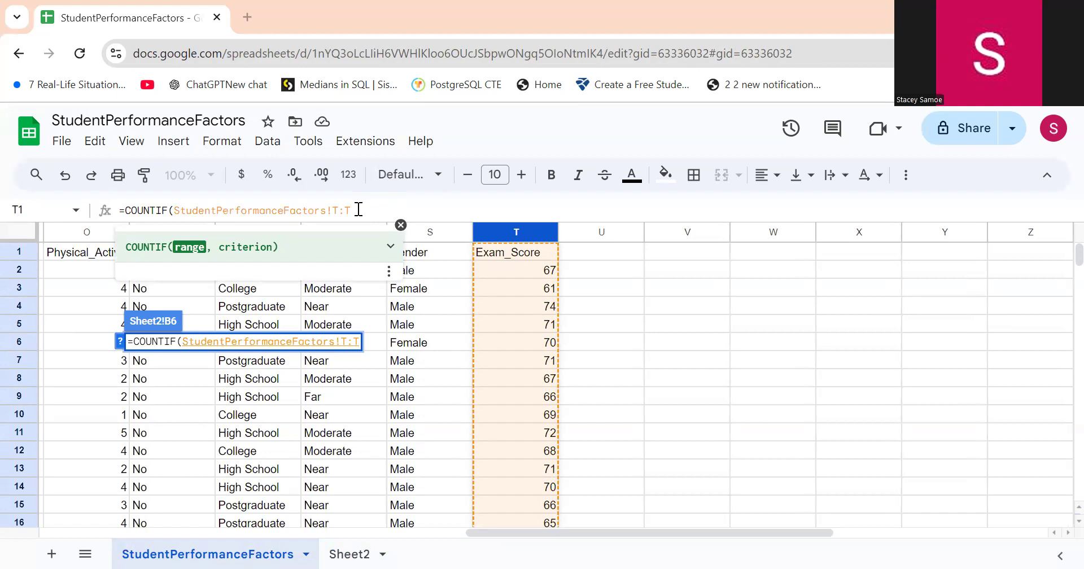
text(, )
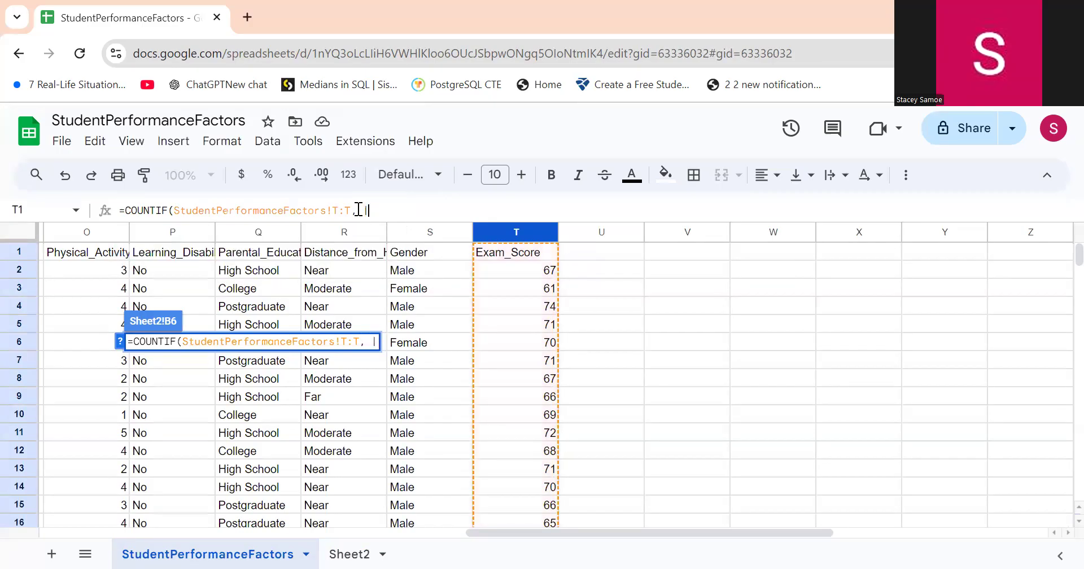
text(")
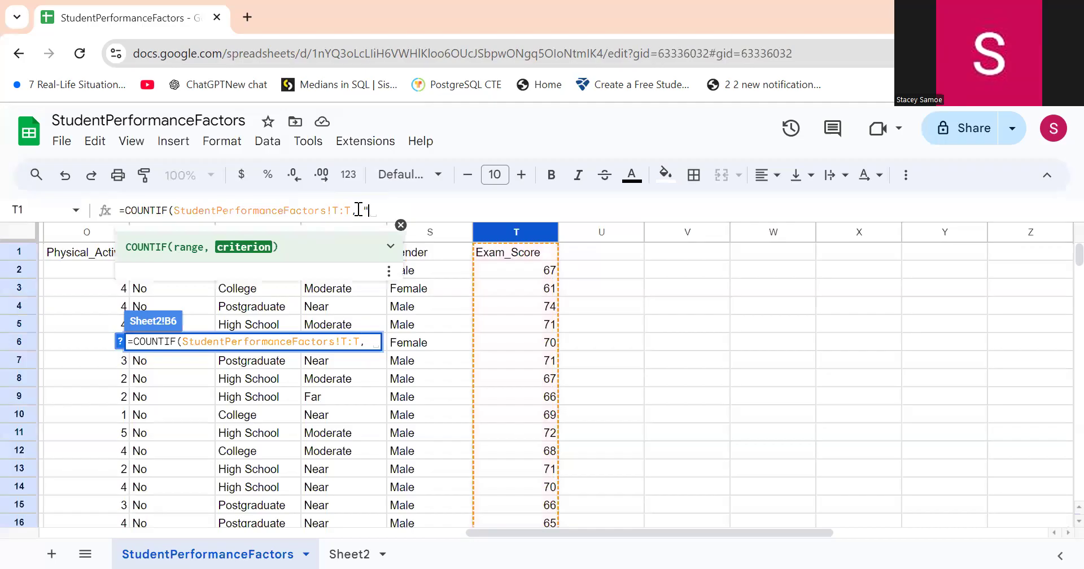
text(>50")
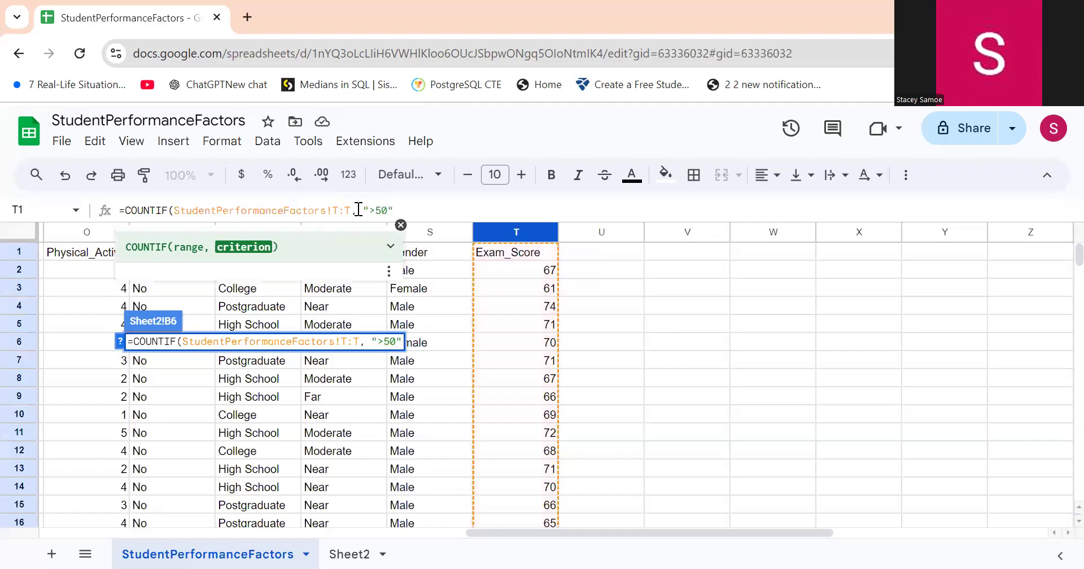
Append the range StudentPerformanceFactors!T:T and the criterion "<=75" to B6's COUNTIF formula and enter it.
text(,)
click(510, 233)
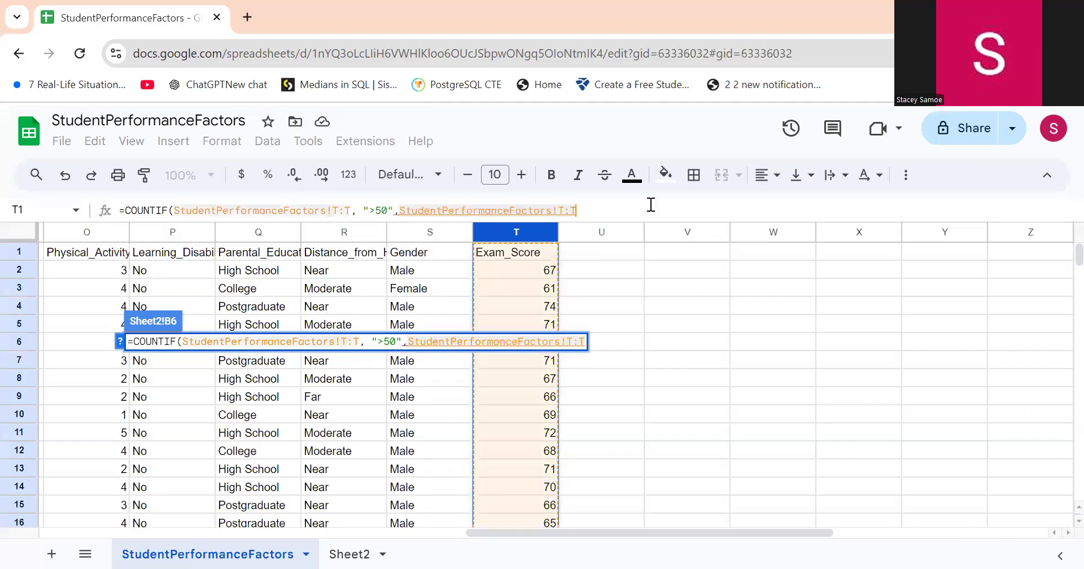
text("")
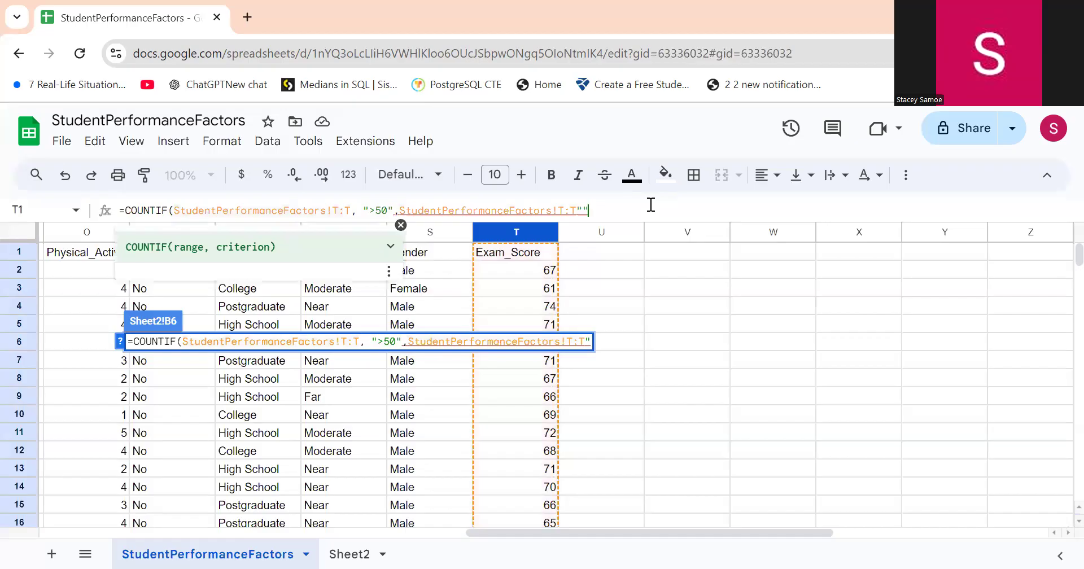
key(Left)
text(<=7)
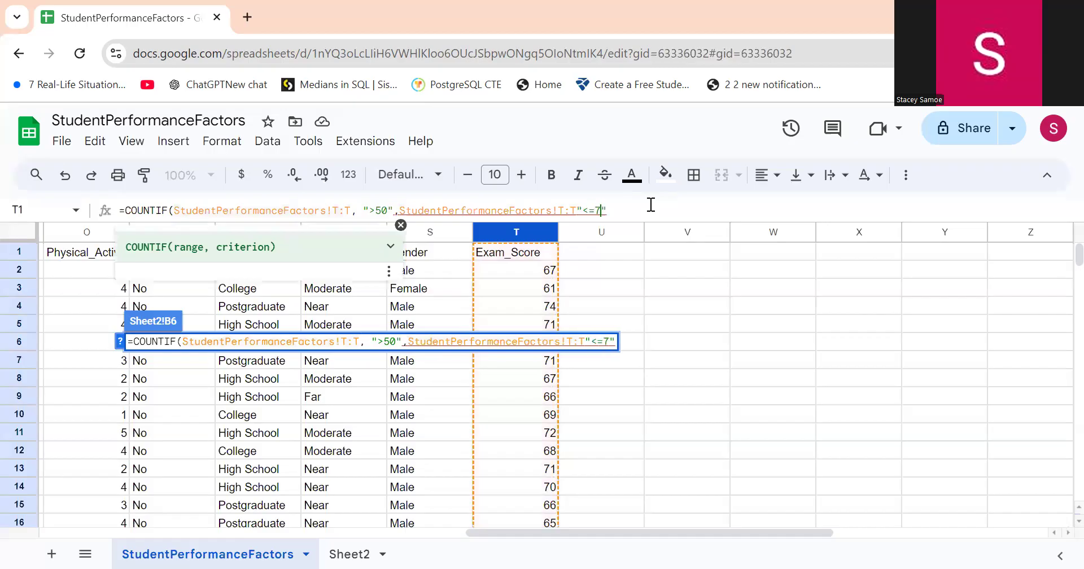
text(5)
key(Right)
text())
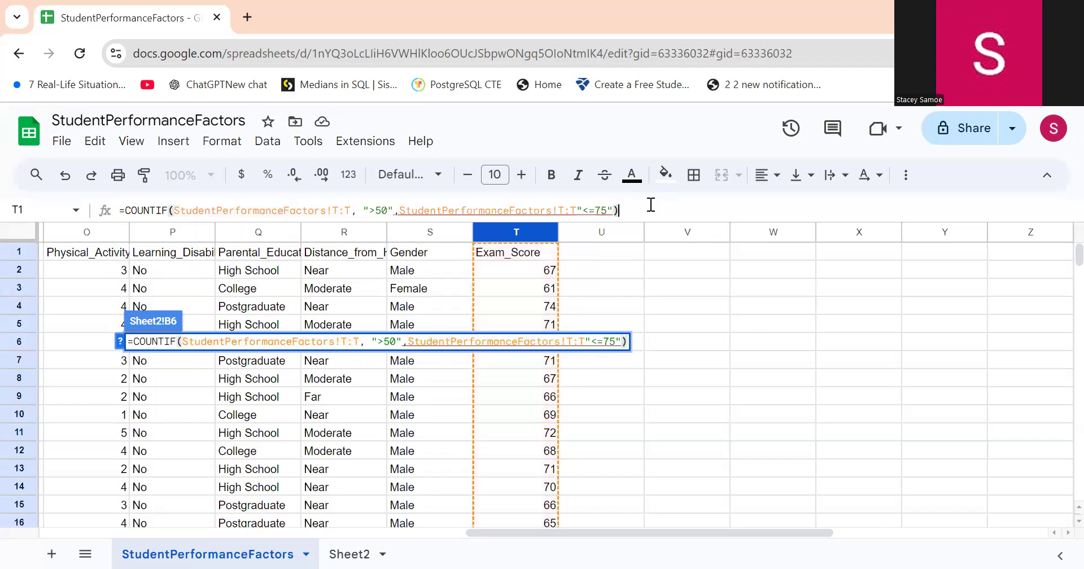
key(Return)
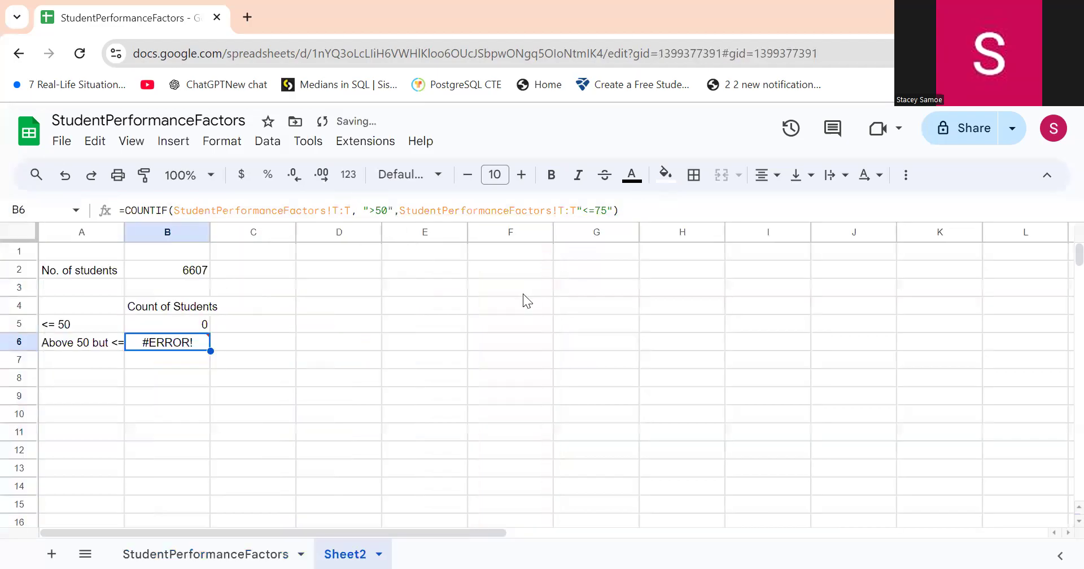
Insert the missing comma between the second range and the "<=75" criterion in B6's formula.
mouse_move(177, 345)
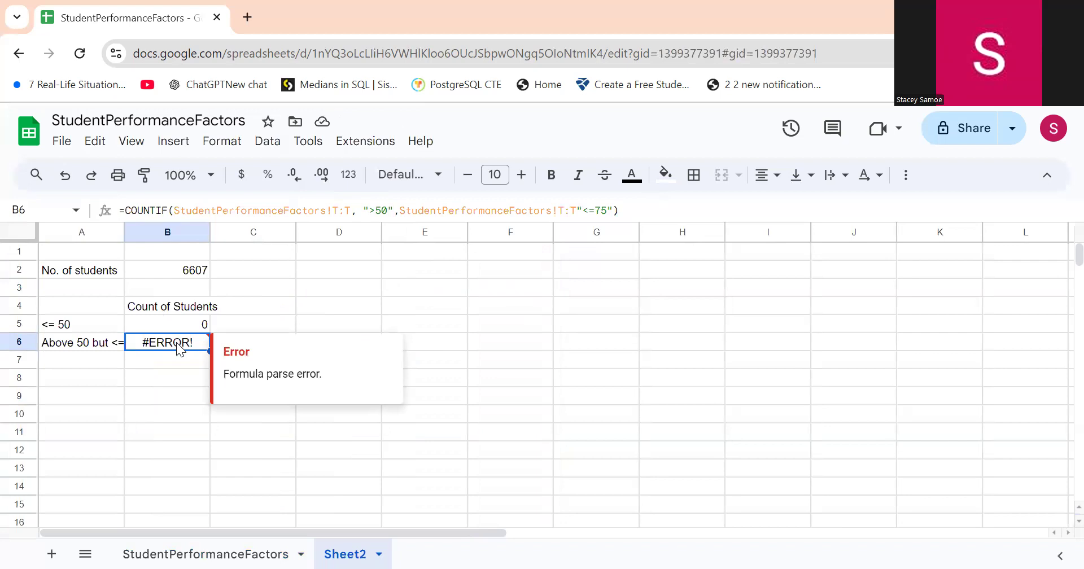
click(582, 209)
text(,)
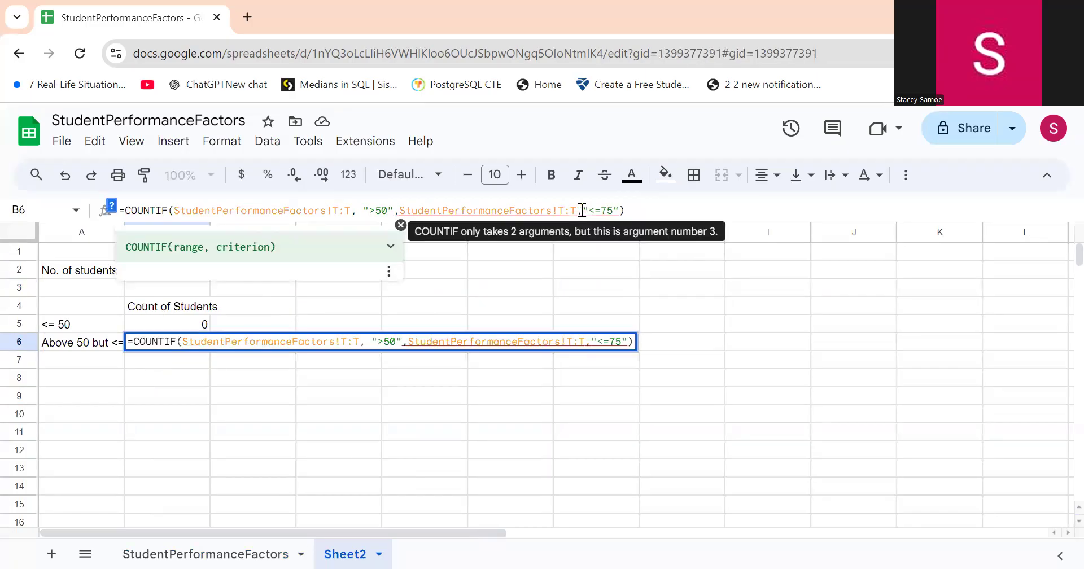
key(Return)
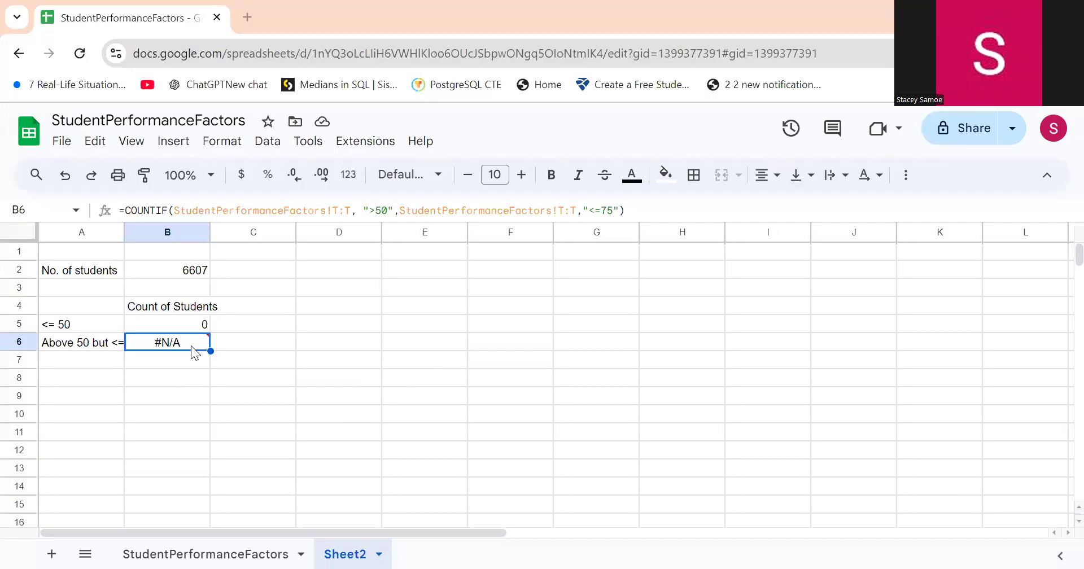
Change the function in B6's formula from COUNTIF to COUNTIFS so it accepts both score criteria.
key(Up)
key(Down)
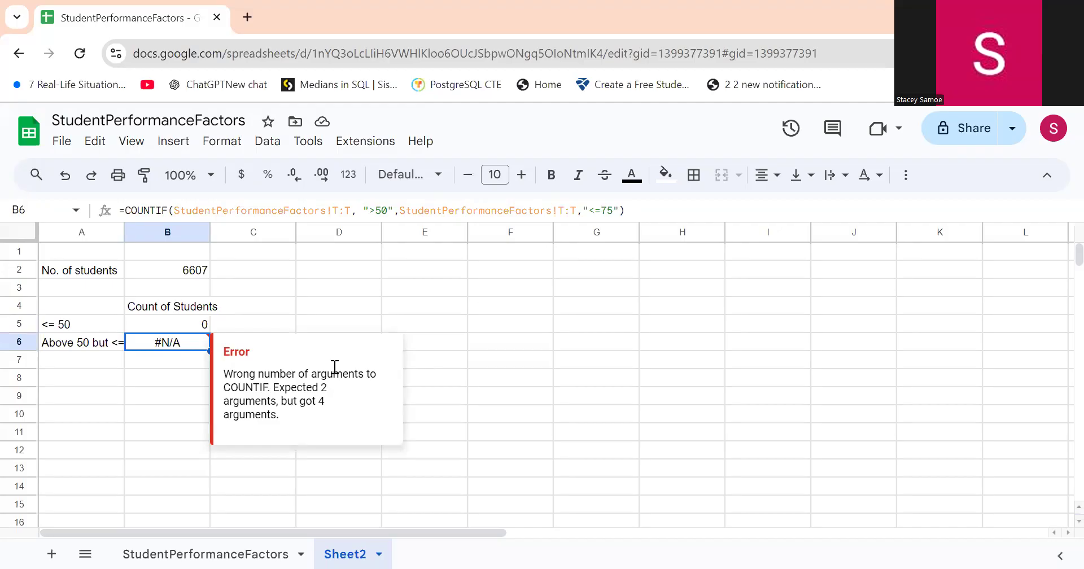
click(164, 210)
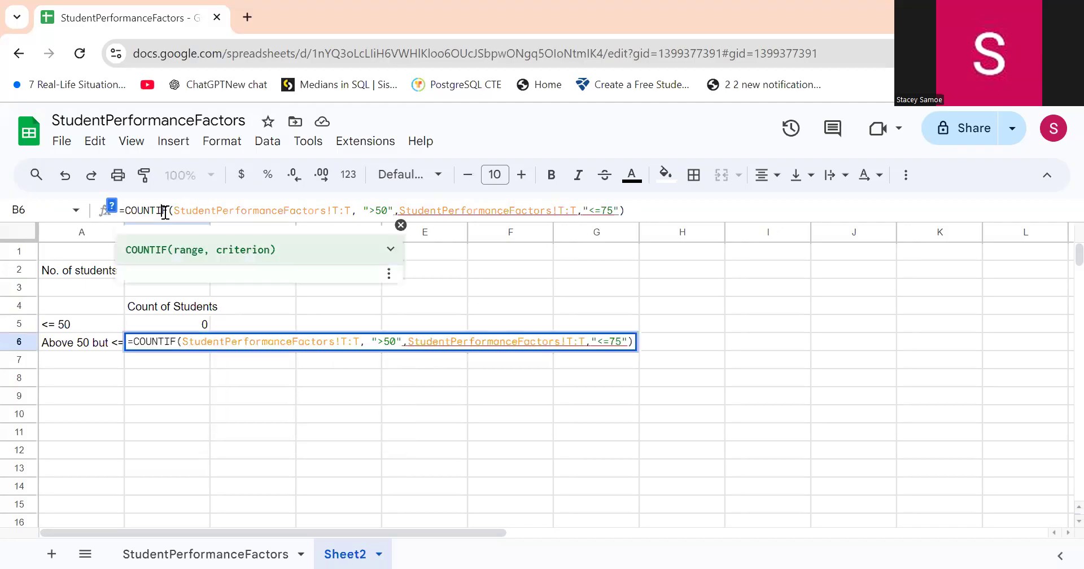
text(S)
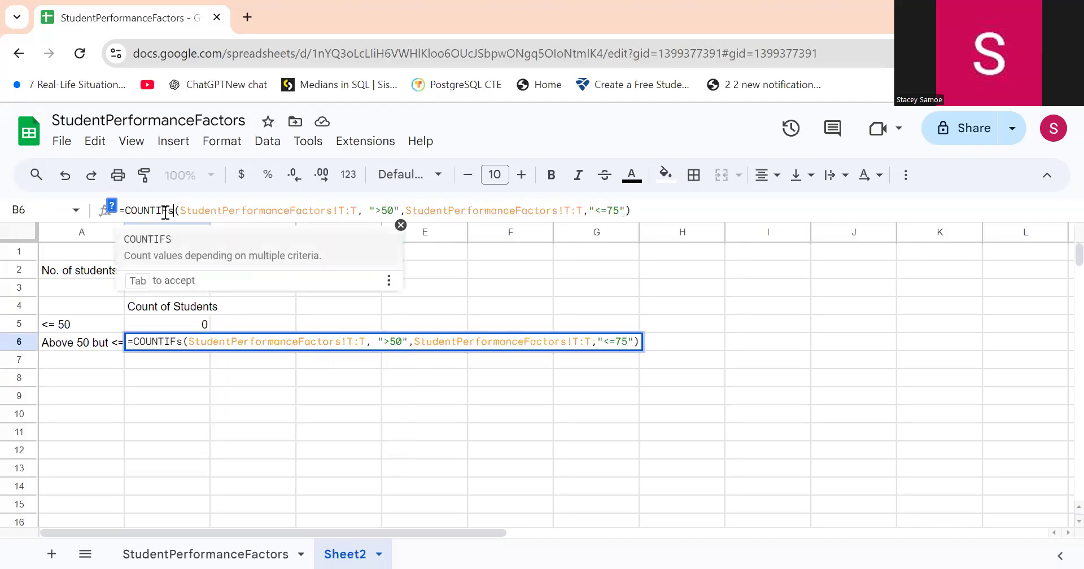
key(Right)
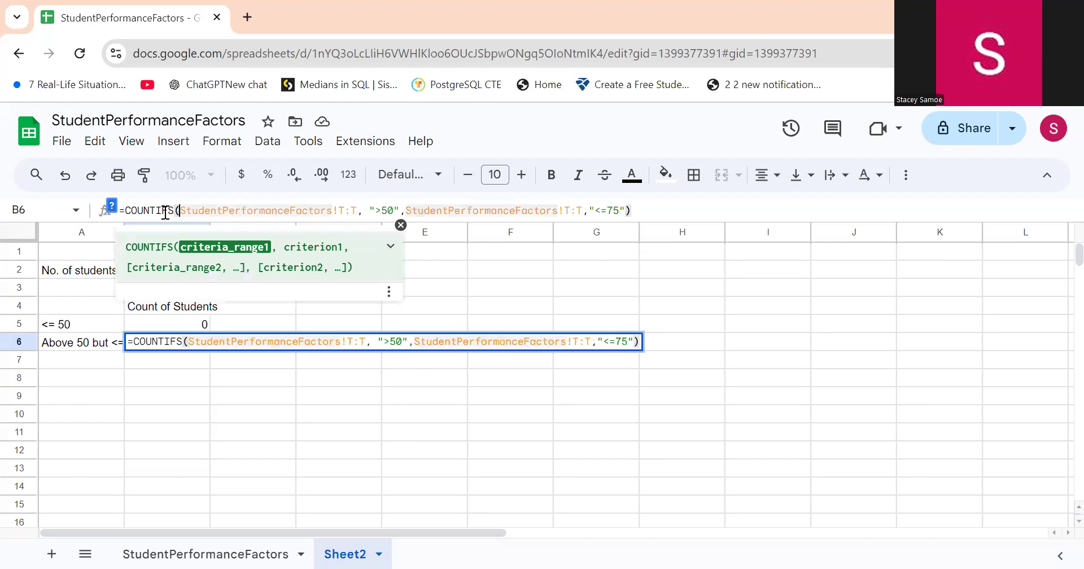
key(Return)
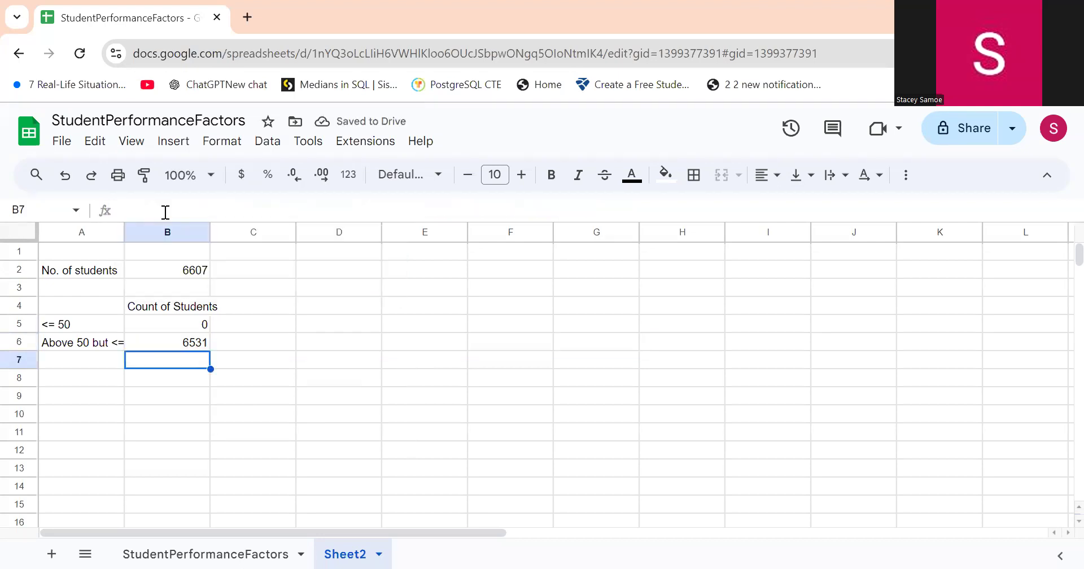
Review the COUNTIFS formula in B6 and enter the condition label "Above 75" in cell A7.
key(Up)
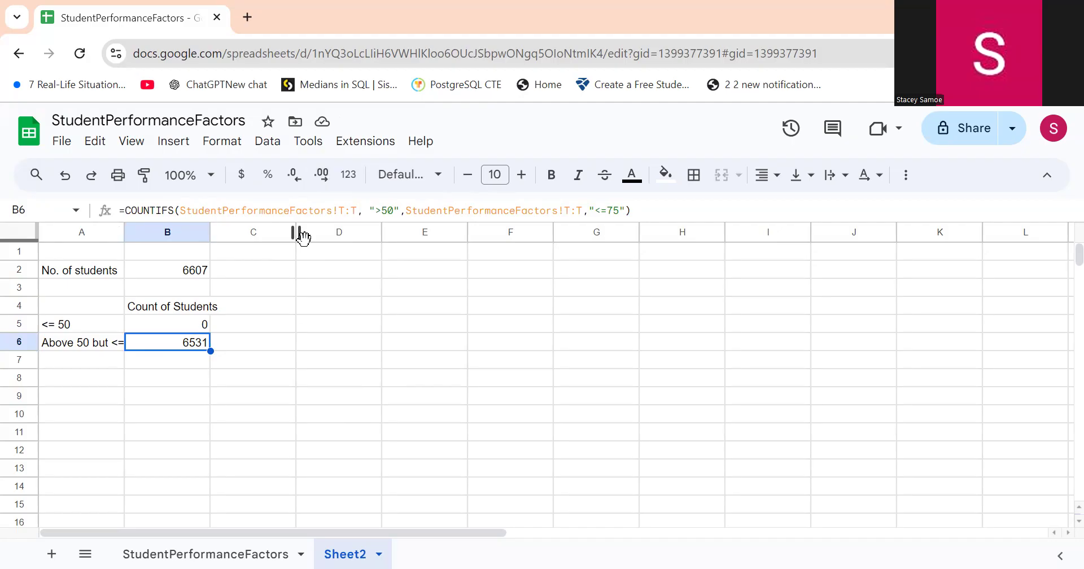
key(Up)
key(Down)
key(Down)
key(Left)
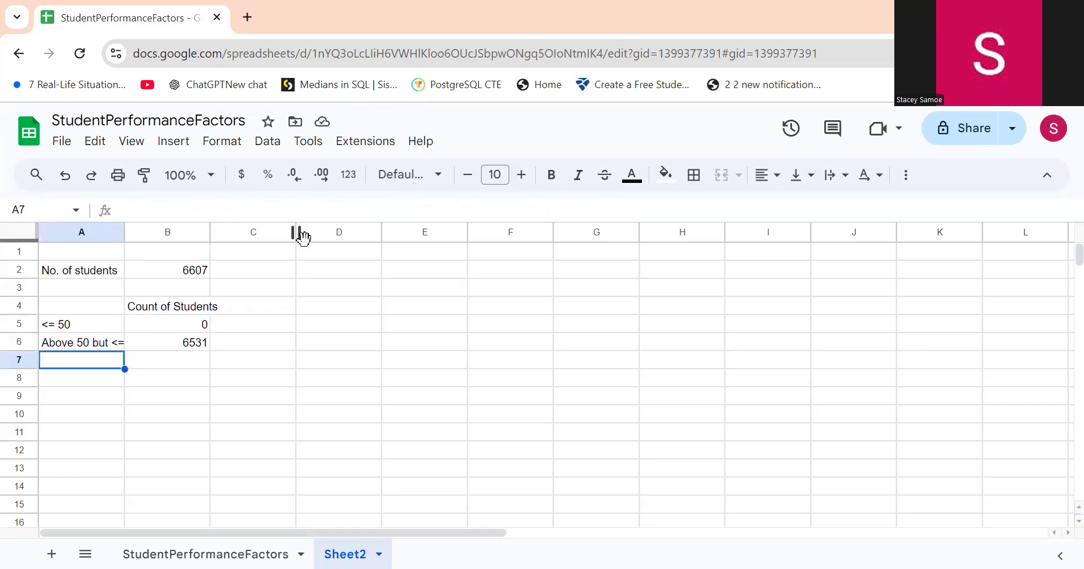
text(A)
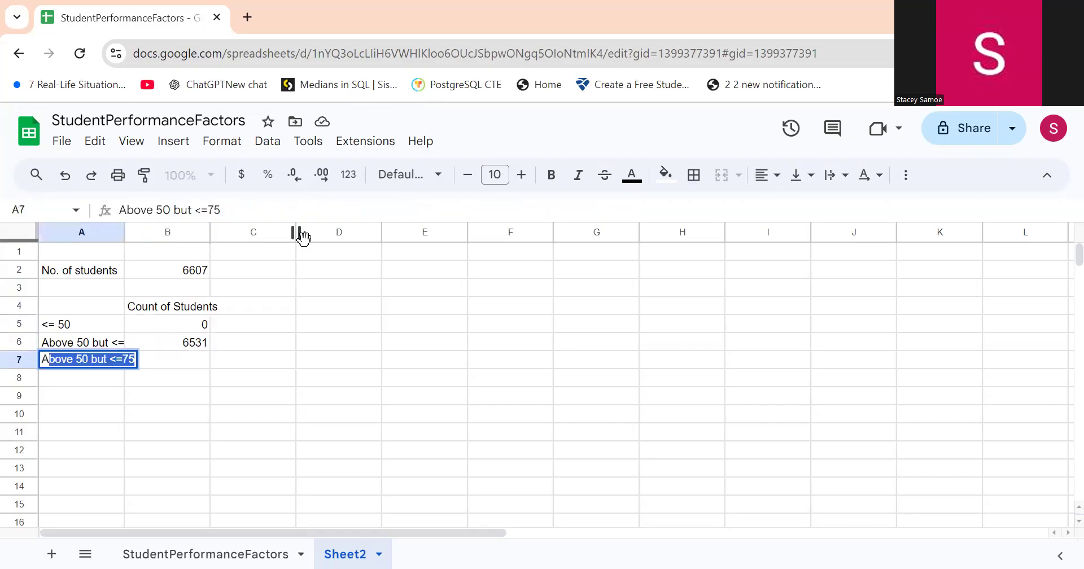
text(bove 75)
key(Return)
Finish the label entry in cell A7 and select the count cell B7 beside it.
key(Up)
key(Right)
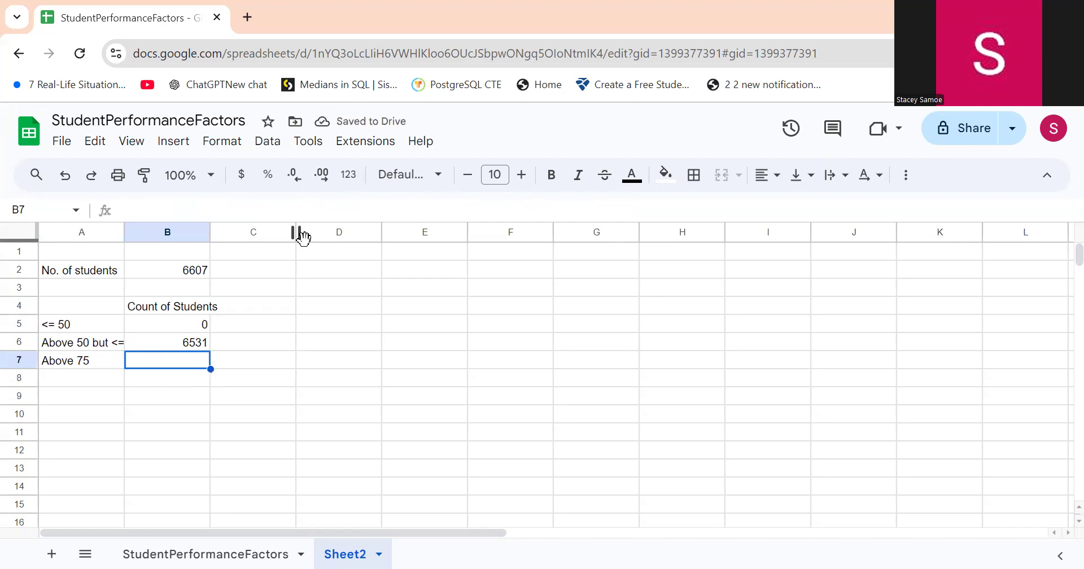
text(=)
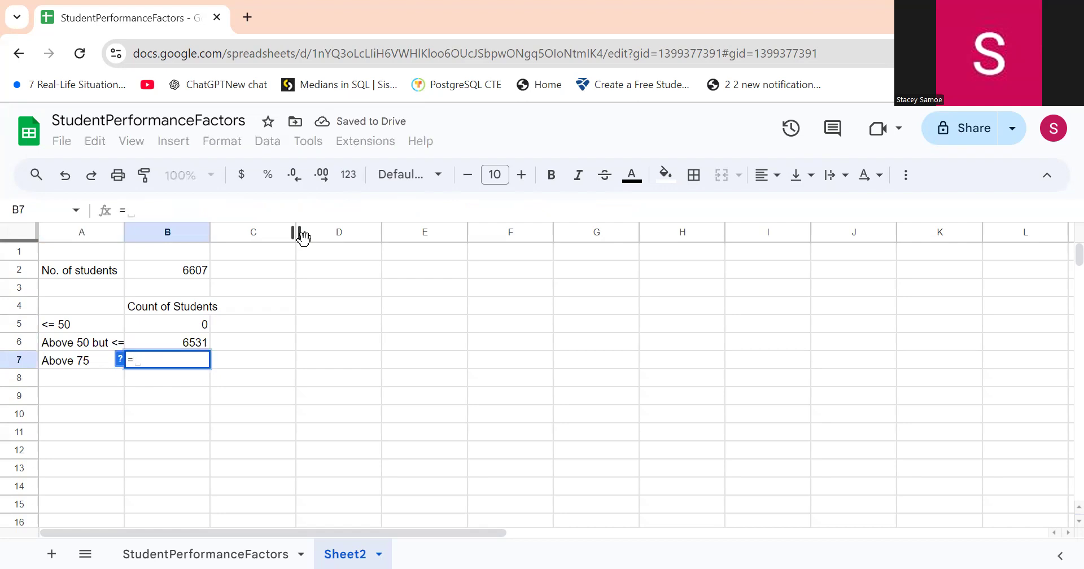
text(count)
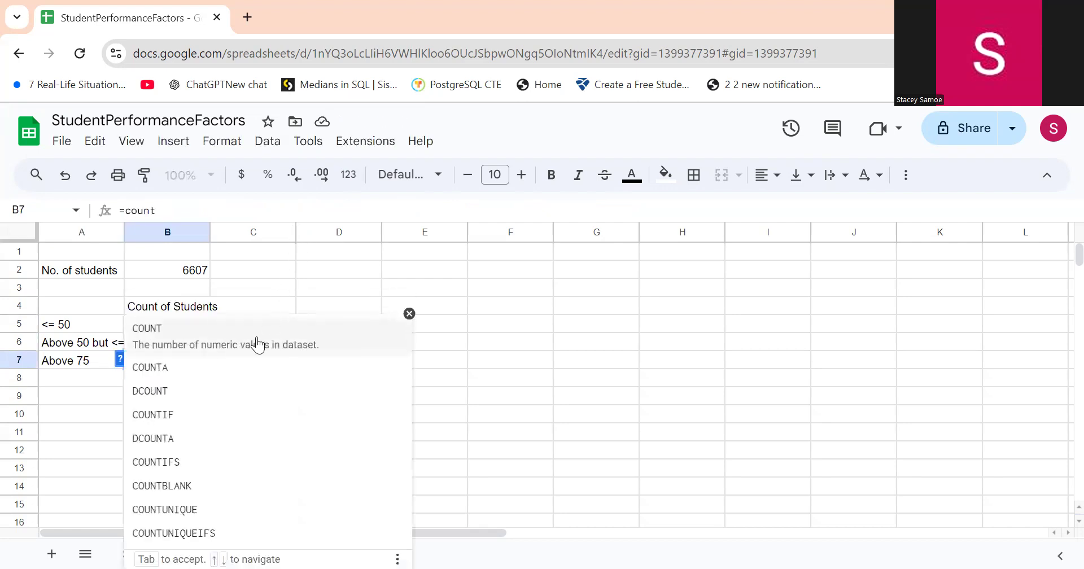
click(240, 406)
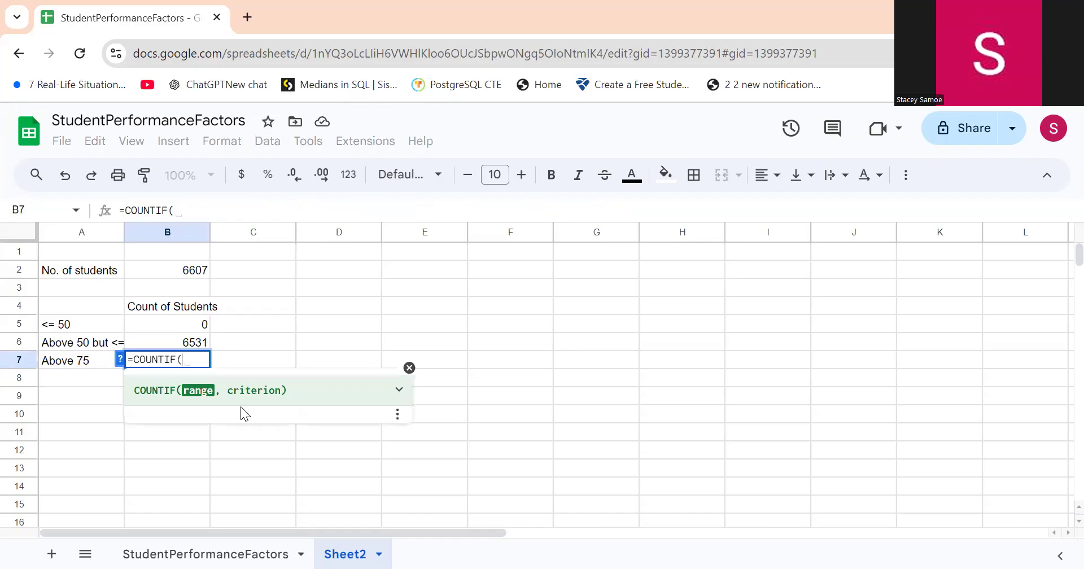
double_click(235, 551)
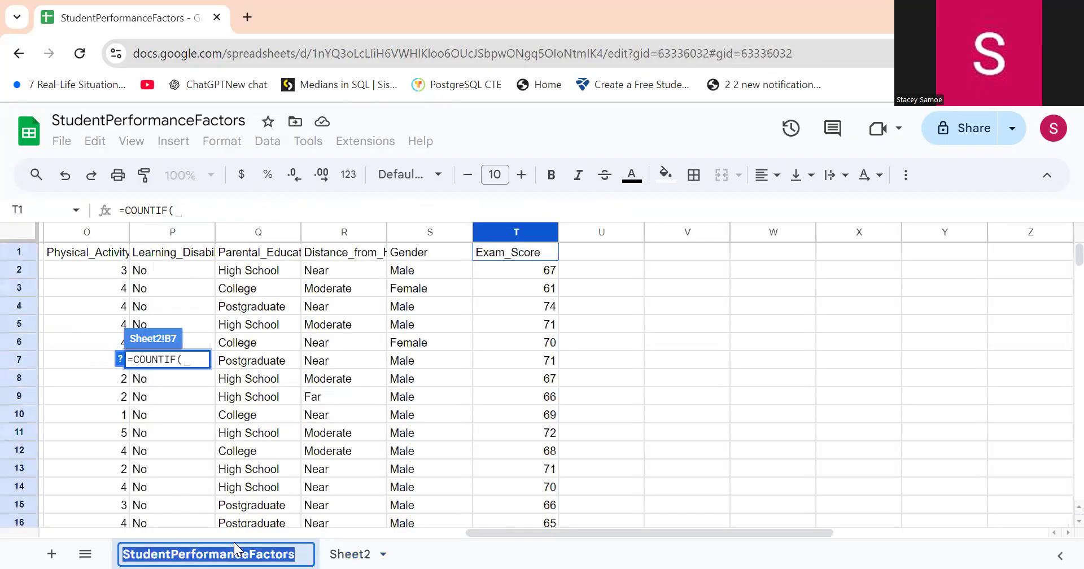
click(506, 236)
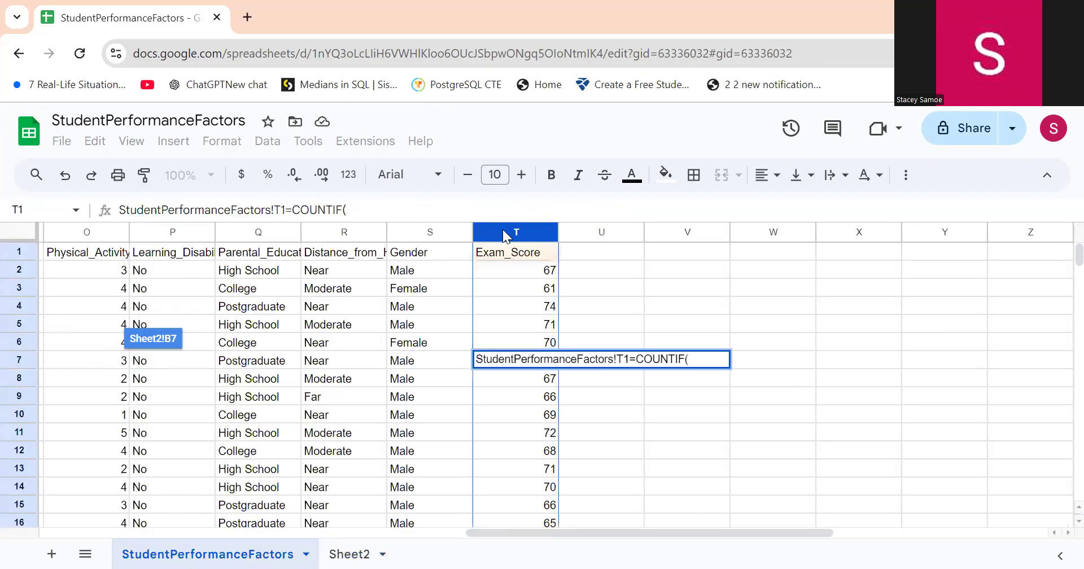
key(BackSpace)
key(BackSpace)
key(BackSpace)
key(BackSpace)
key(BackSpace)
key(BackSpace)
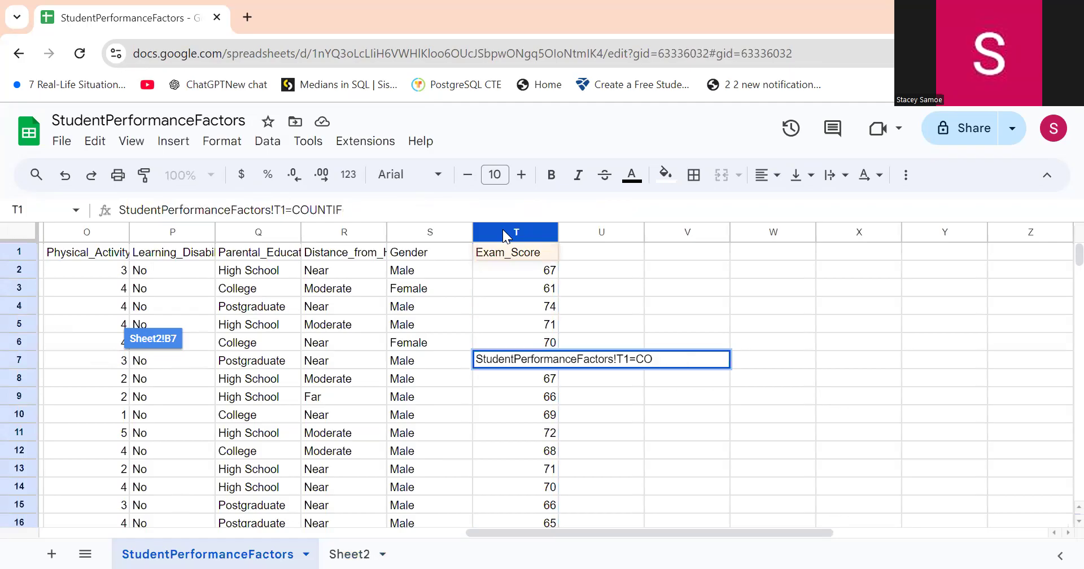
key(Escape)
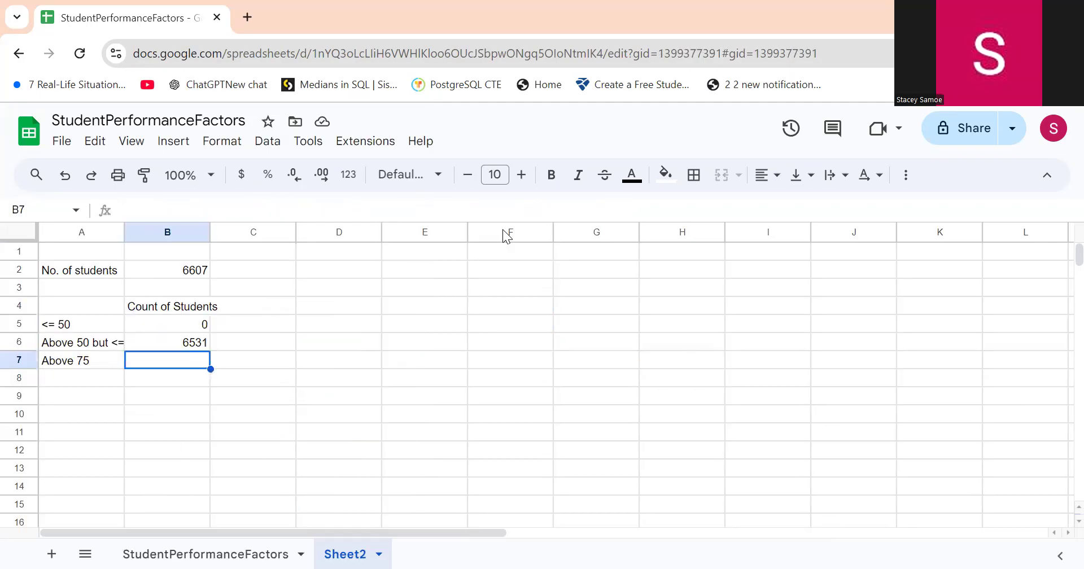
Enter a COUNTIF formula in B7 over StudentPerformanceFactors!T:T with the criterion ">75".
text(=coun)
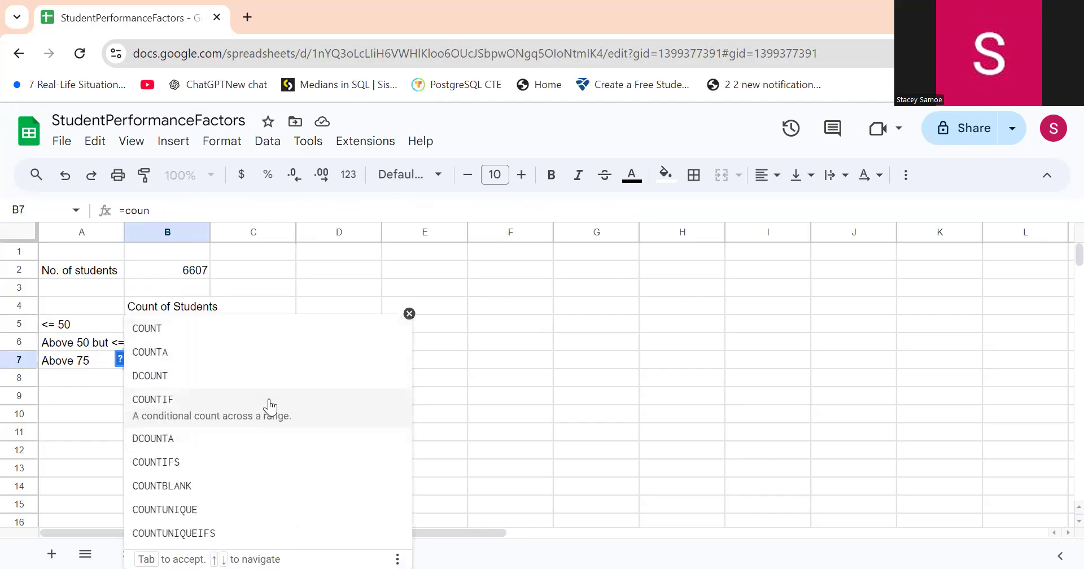
click(269, 405)
click(184, 551)
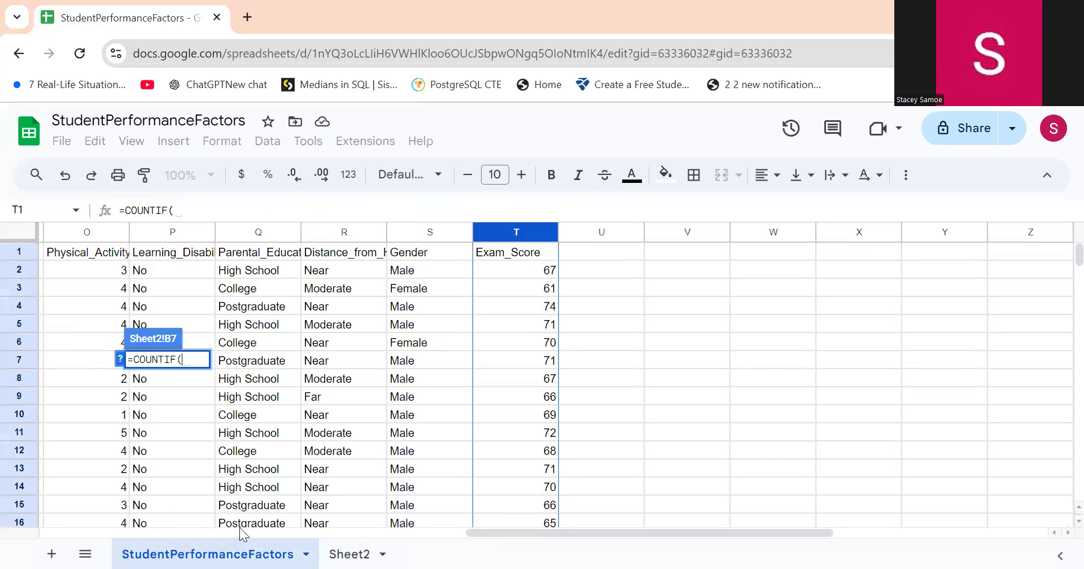
click(506, 234)
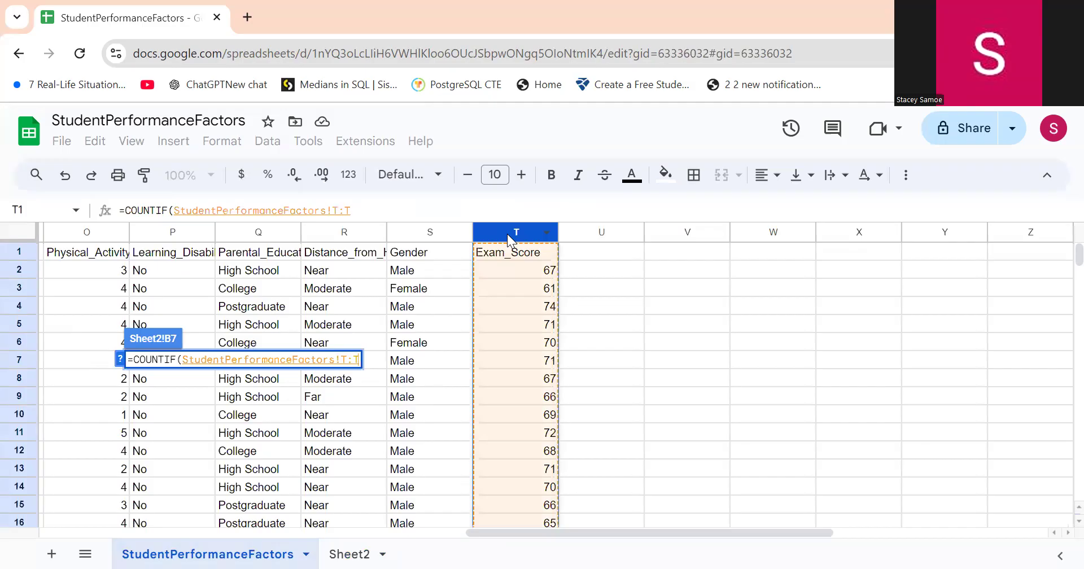
text(,">75")
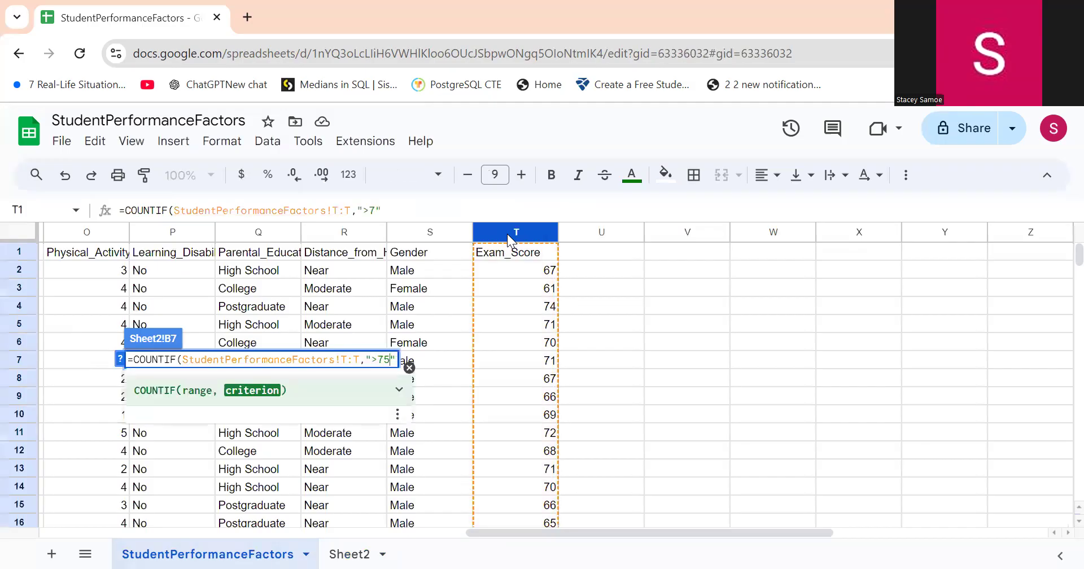
key(Return)
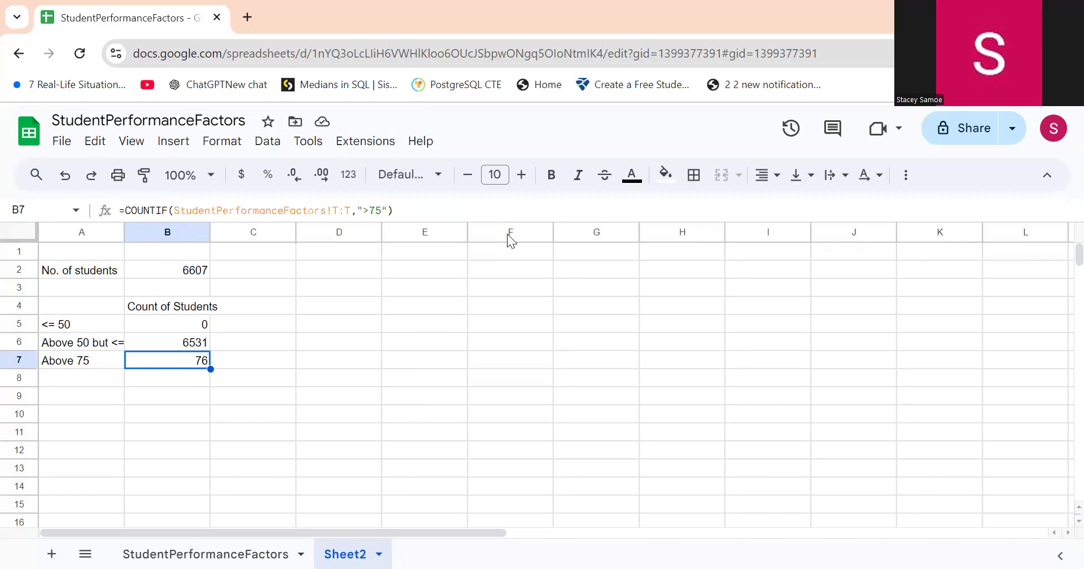
Fill the header cells A4:B4 and A1:B1 with the same light cornflower blue.
drag(57, 308, 169, 312)
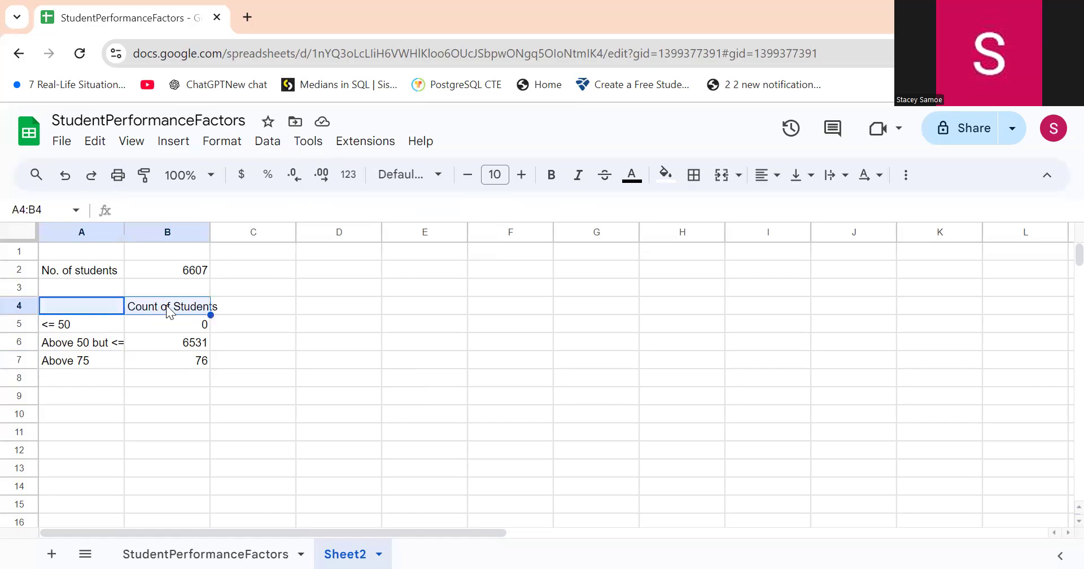
click(657, 180)
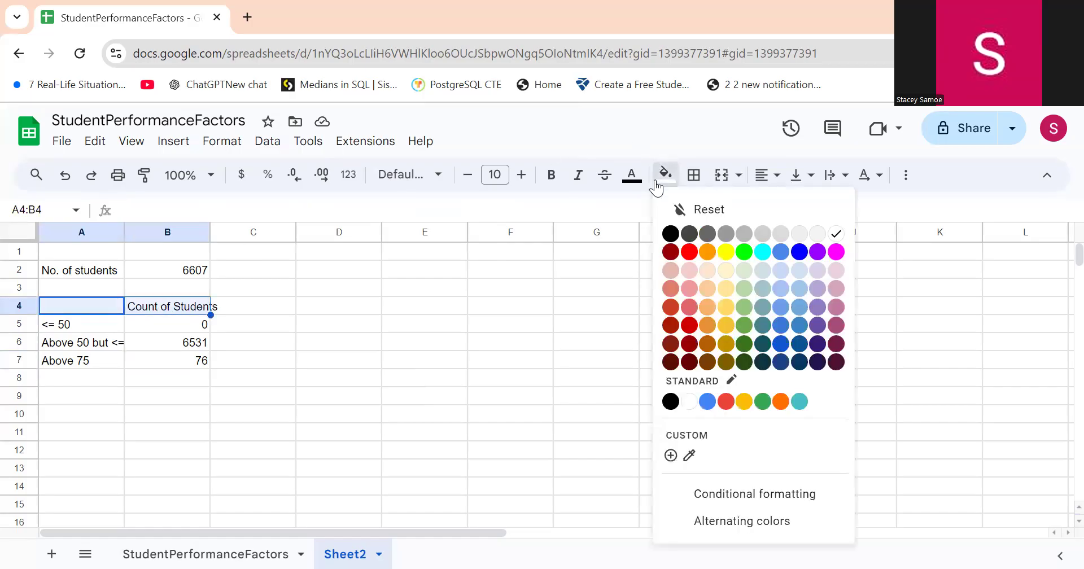
click(780, 271)
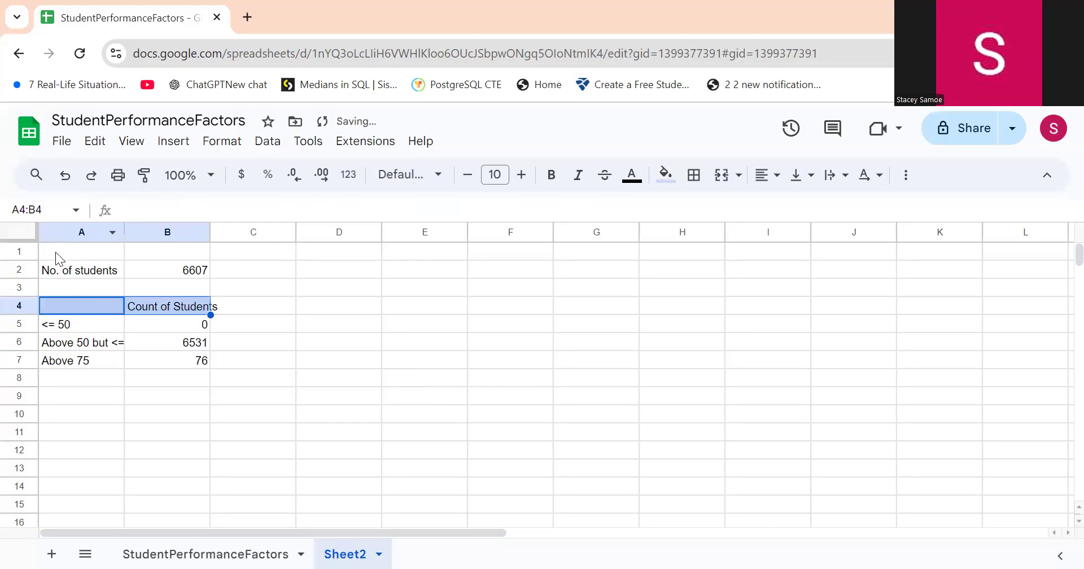
drag(56, 252, 154, 255)
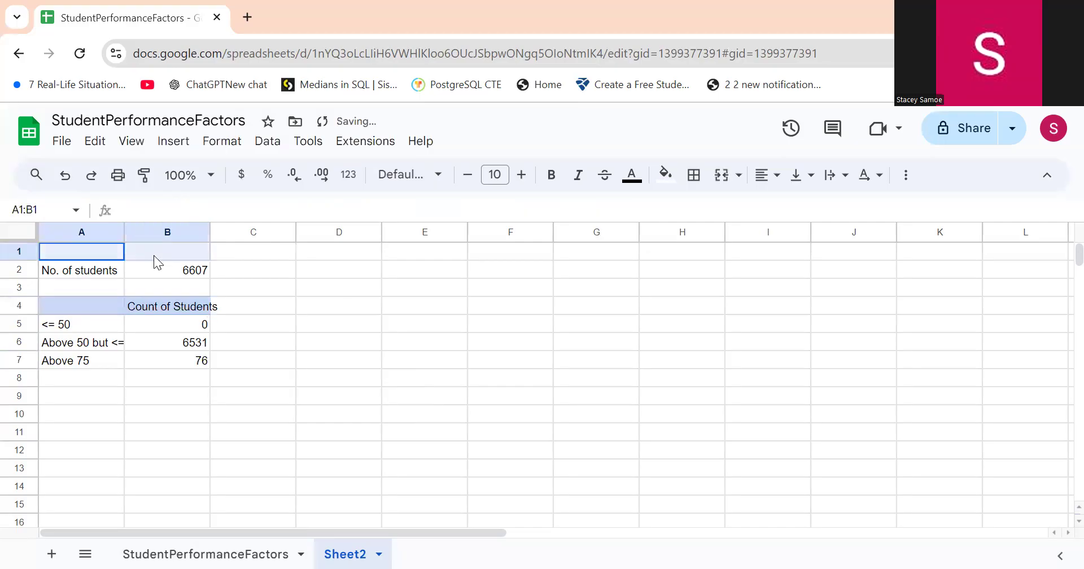
click(663, 176)
click(777, 269)
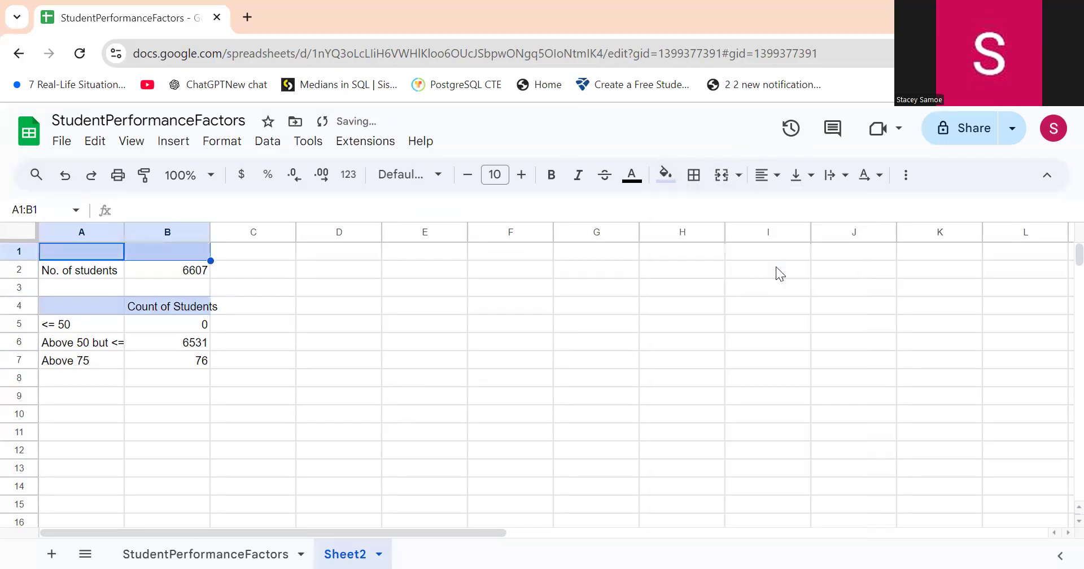
click(377, 348)
Copy the three score condition labels from A5:A7 into A11:A13.
click(57, 399)
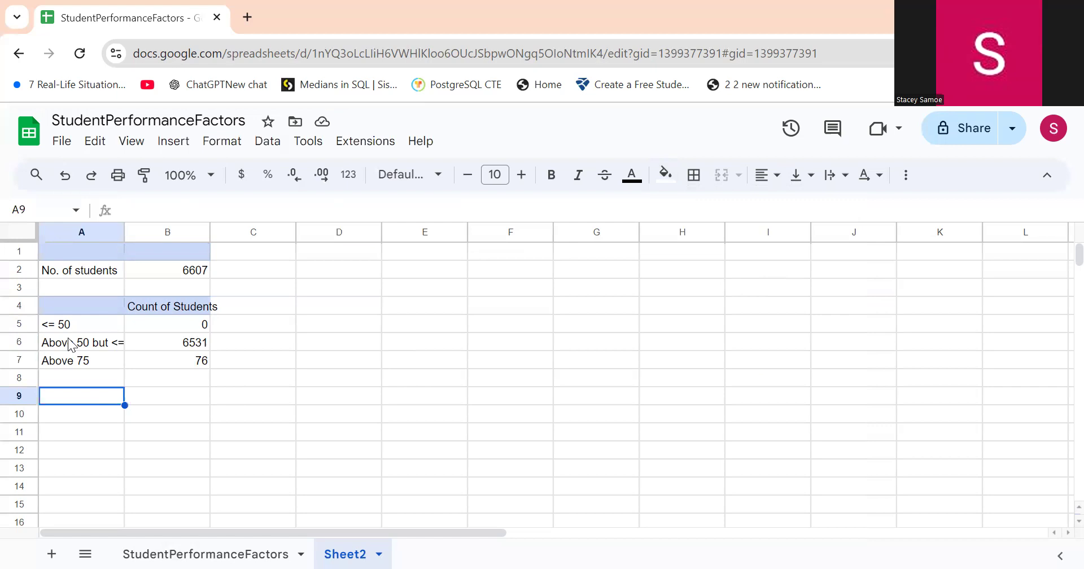
drag(67, 332, 62, 362)
key(ctrl+c)
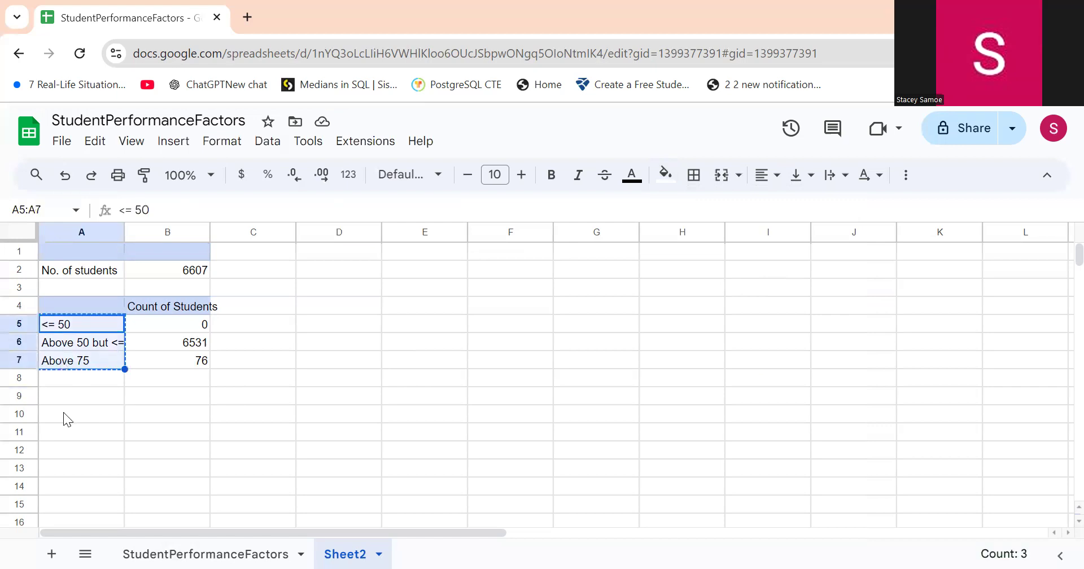
click(74, 428)
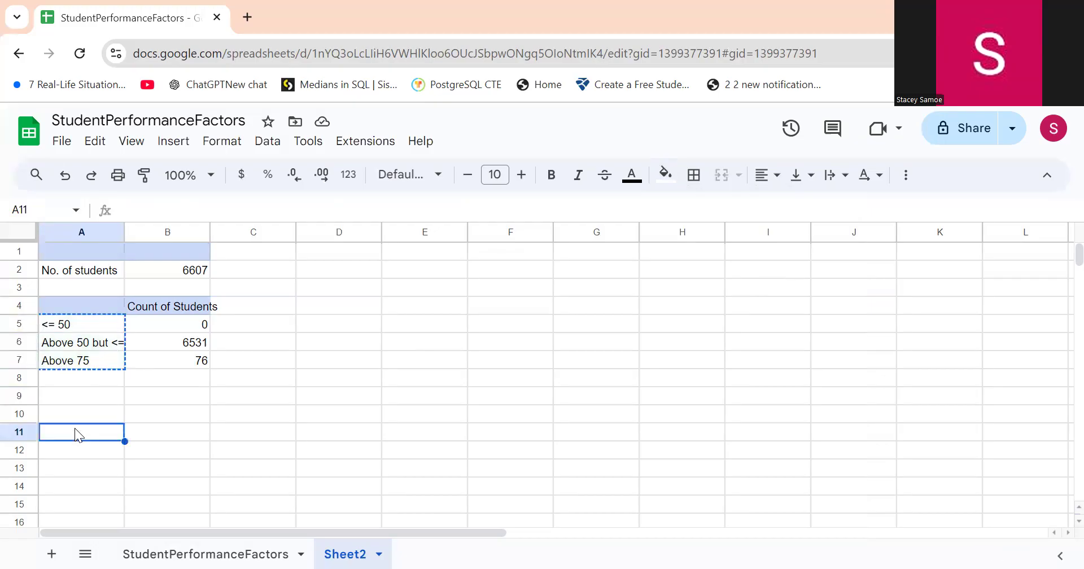
key(ctrl+v)
Fill the header row A10:D10 above the copied labels with light blue.
drag(91, 417, 186, 404)
mouse_move(103, 416)
mouse_down()
mouse_move(264, 387)
mouse_move(317, 418)
mouse_up()
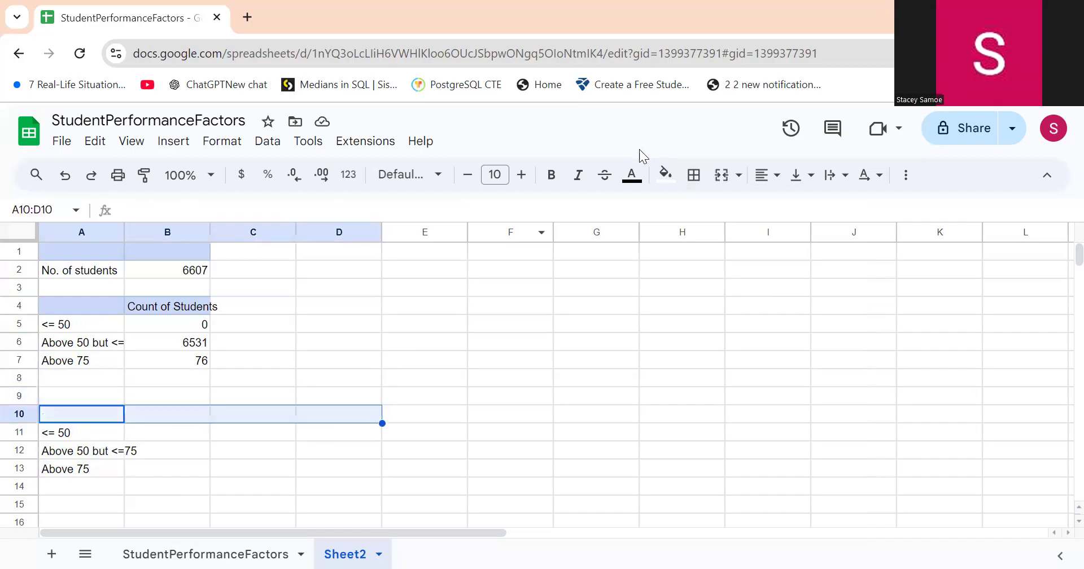
click(665, 174)
click(798, 271)
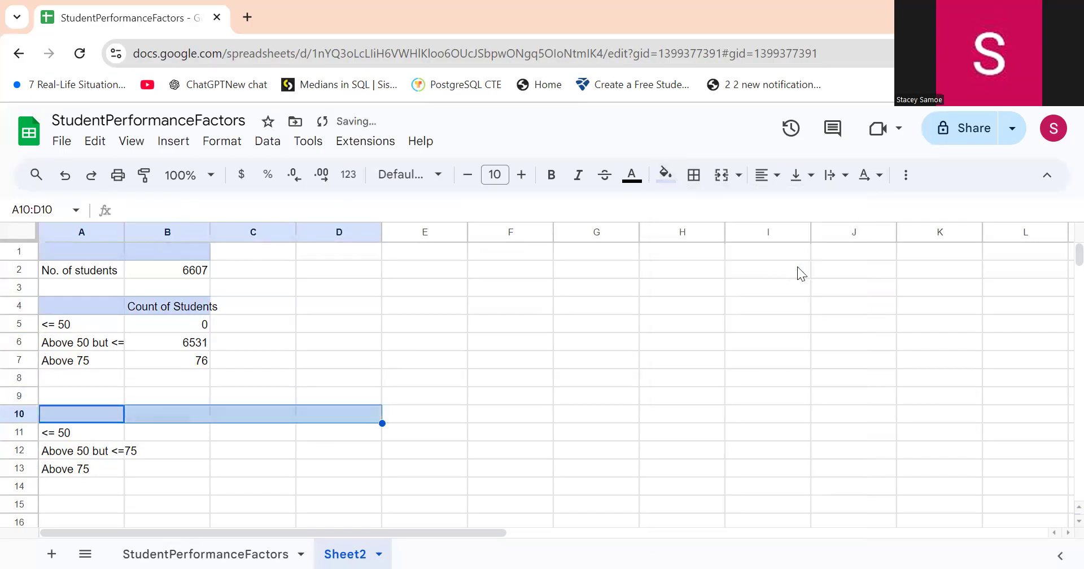
click(270, 469)
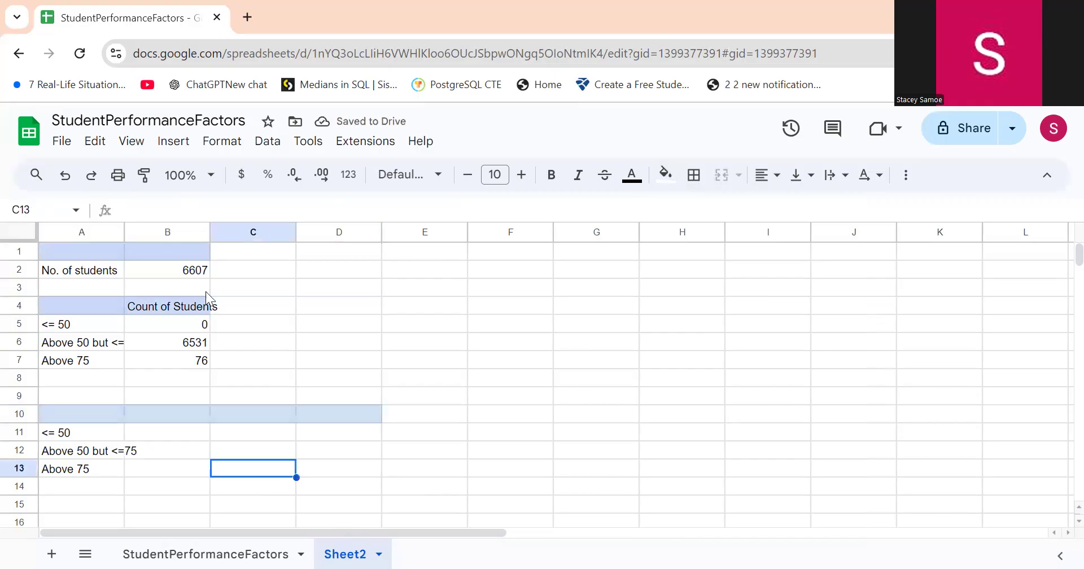
Copy the Hours_Studied and Attendance headers from A1:B1 of the StudentPerformanceFactors sheet into B10:C10 of Sheet2.
click(184, 327)
key(Down)
key(Down)
key(Down)
key(Down)
key(Down)
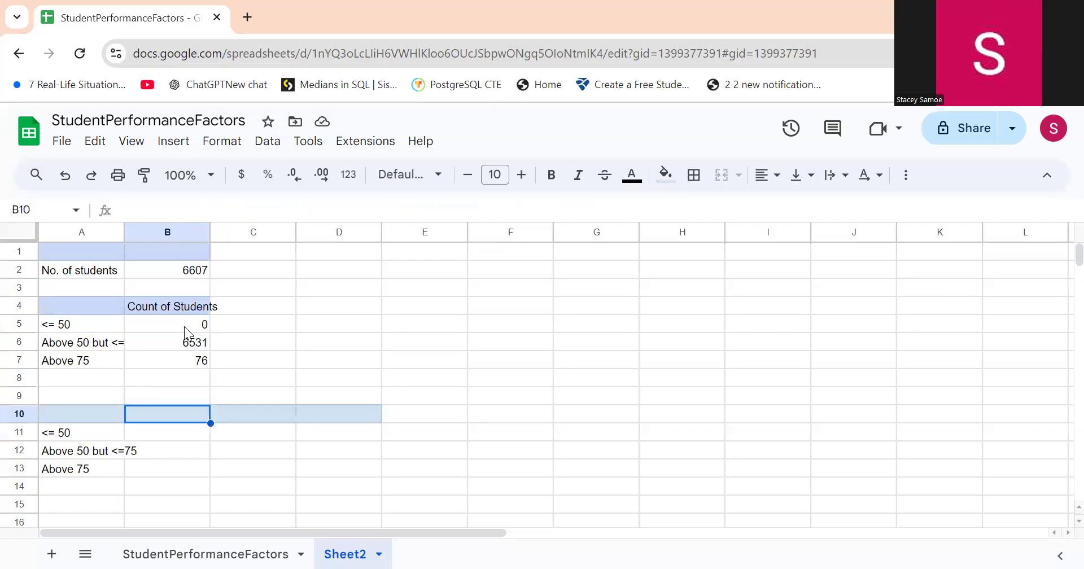
click(206, 547)
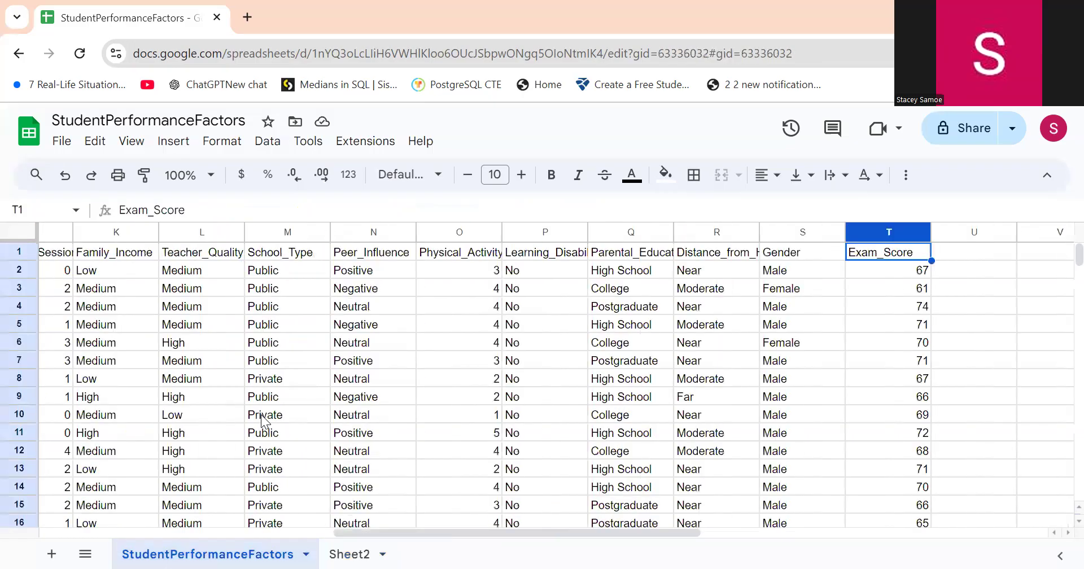
scroll(263, 420, left, 10)
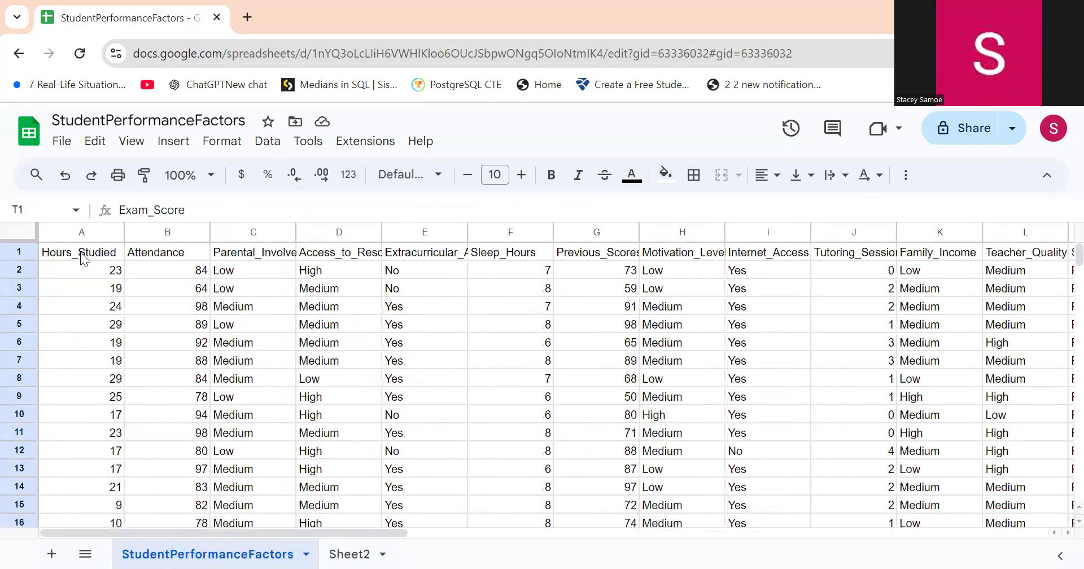
click(80, 252)
drag(80, 249, 166, 259)
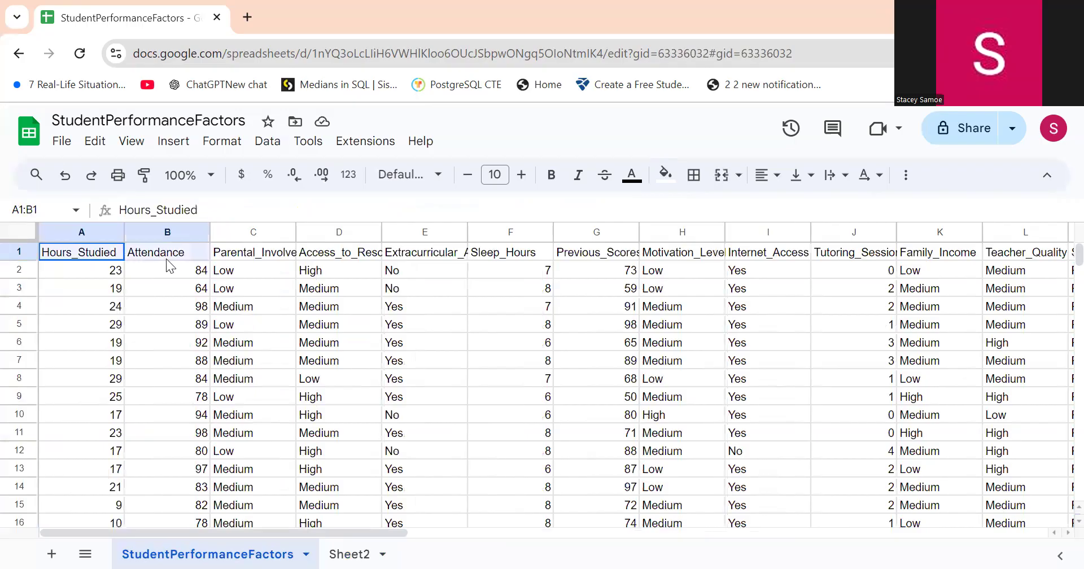
key(ctrl+c)
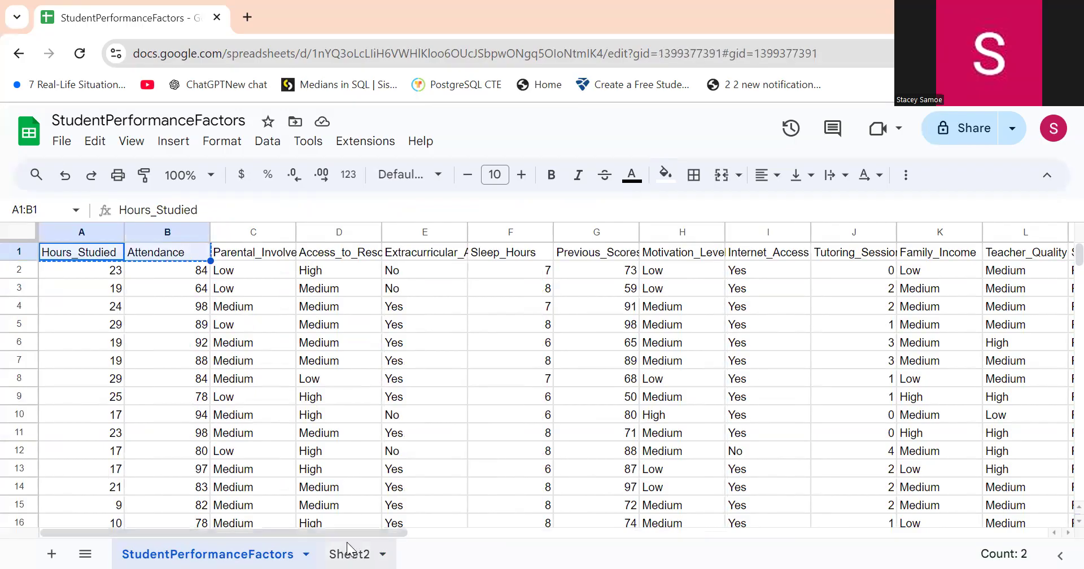
click(347, 551)
key(ctrl+v)
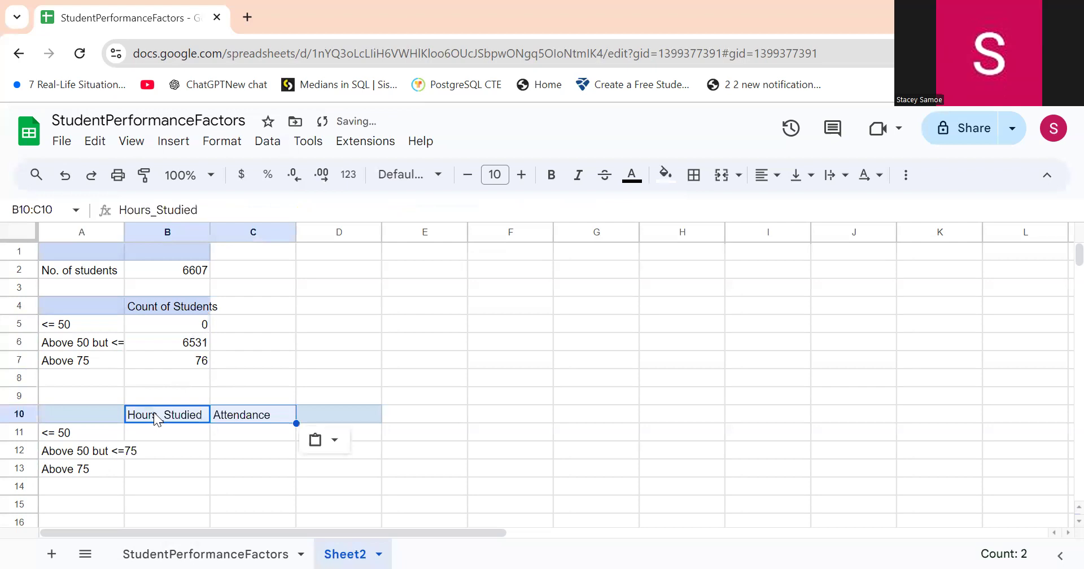
Fill the Hours_Studied and Attendance header cells B10:C10 with light cyan.
click(224, 468)
drag(146, 418, 241, 415)
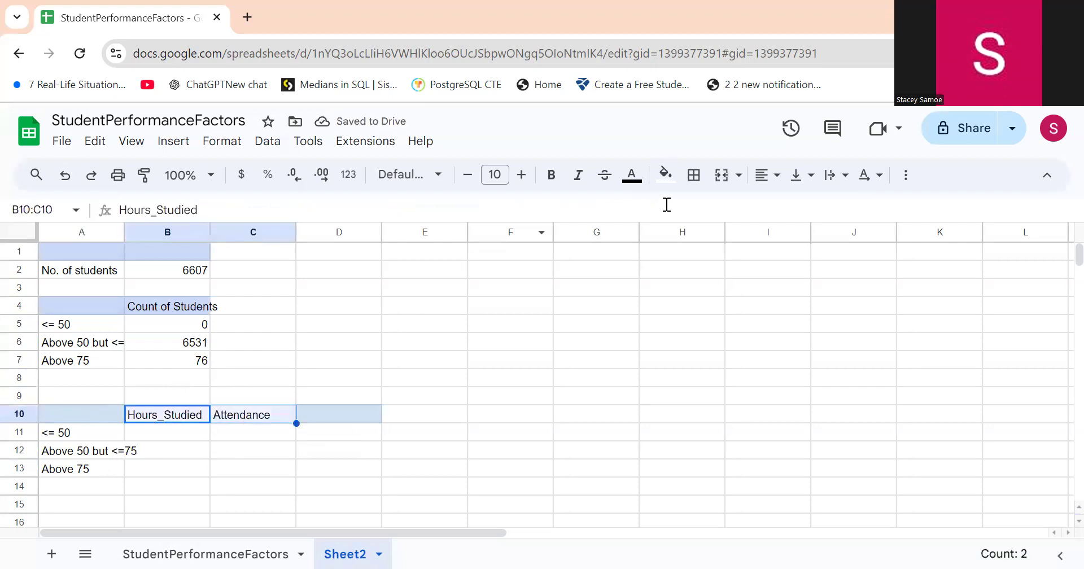
click(665, 175)
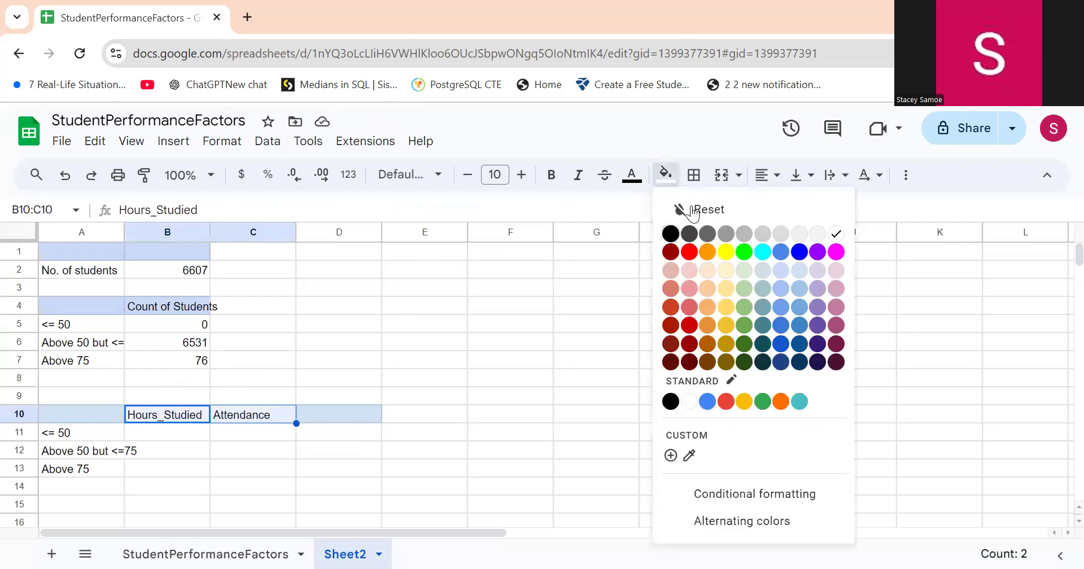
click(767, 274)
click(424, 450)
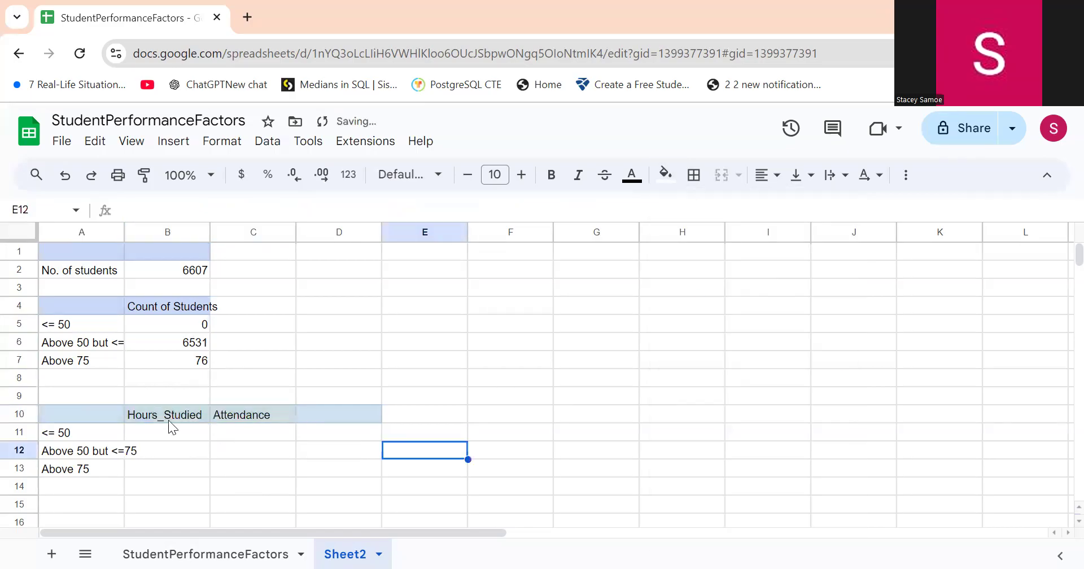
Fill the Hours_Studied and Attendance header cells B10:C10 with light cornflower blue.
drag(176, 413, 253, 404)
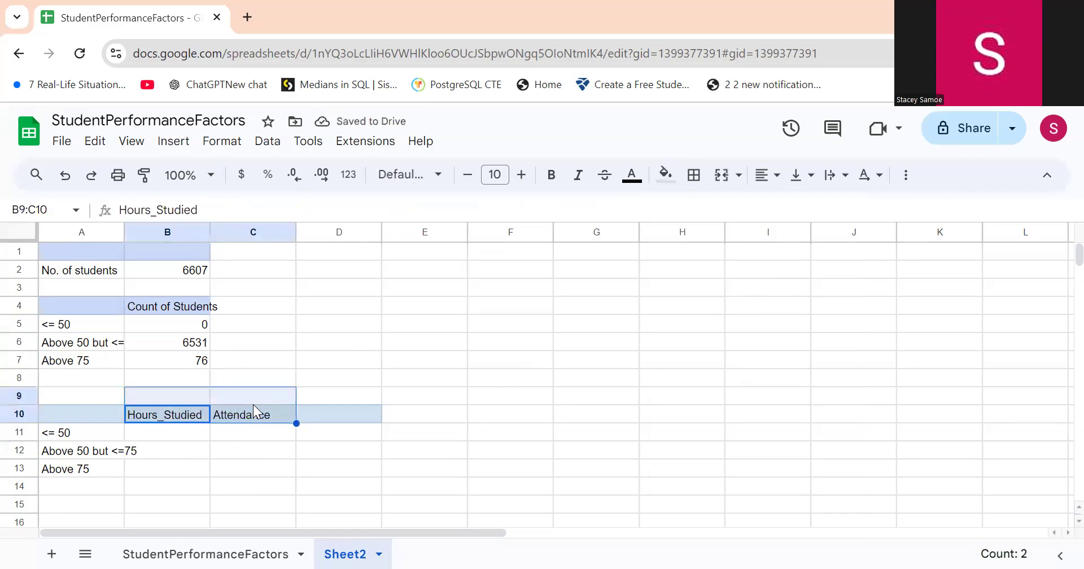
shift+click(245, 411)
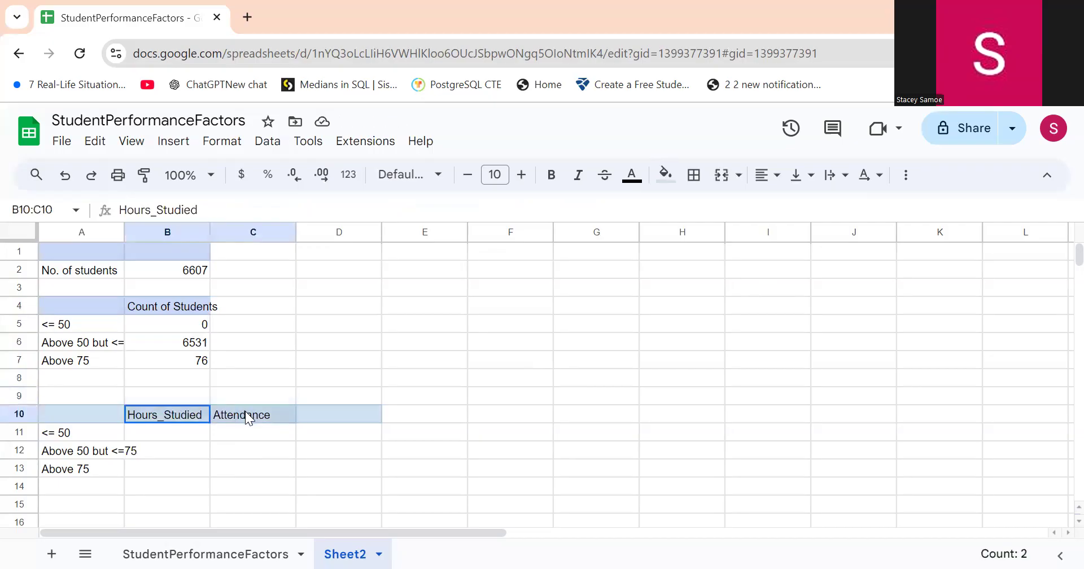
click(665, 175)
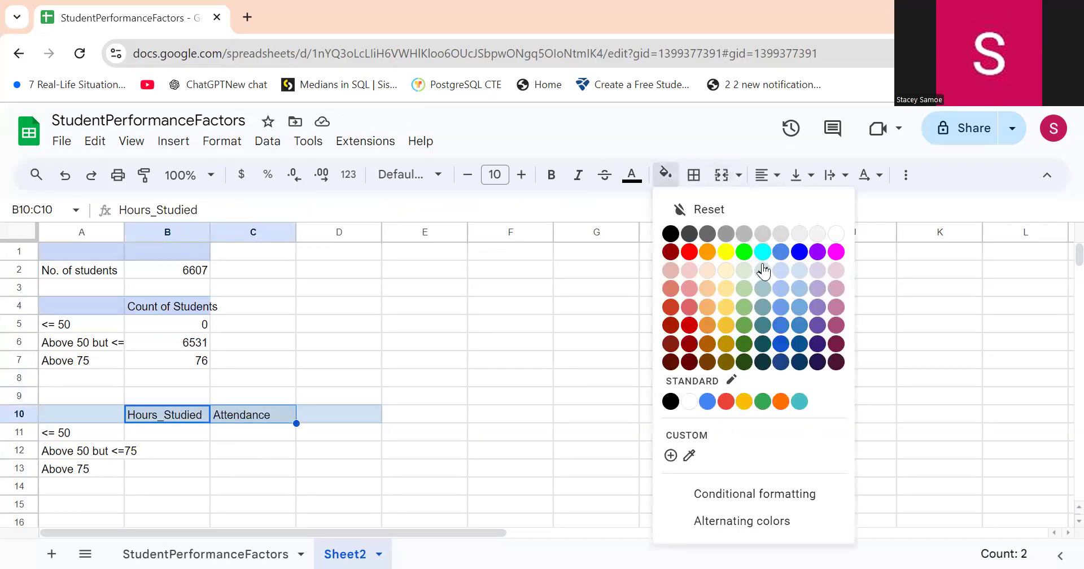
click(776, 270)
click(459, 401)
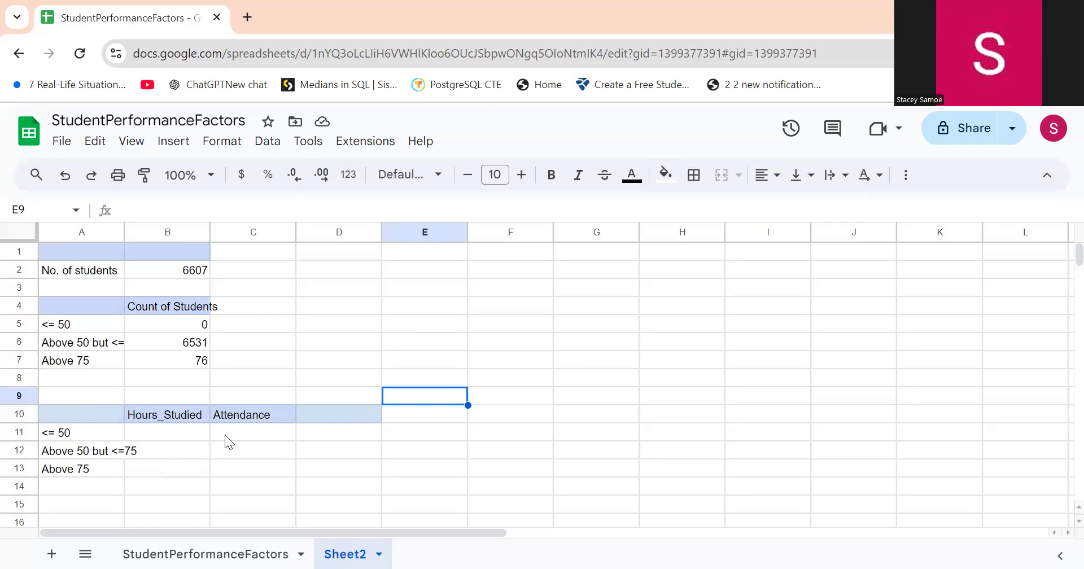
Begin an AVERAGEIF formula in B13, the Hours_Studied cell of the Above 75 row.
click(162, 450)
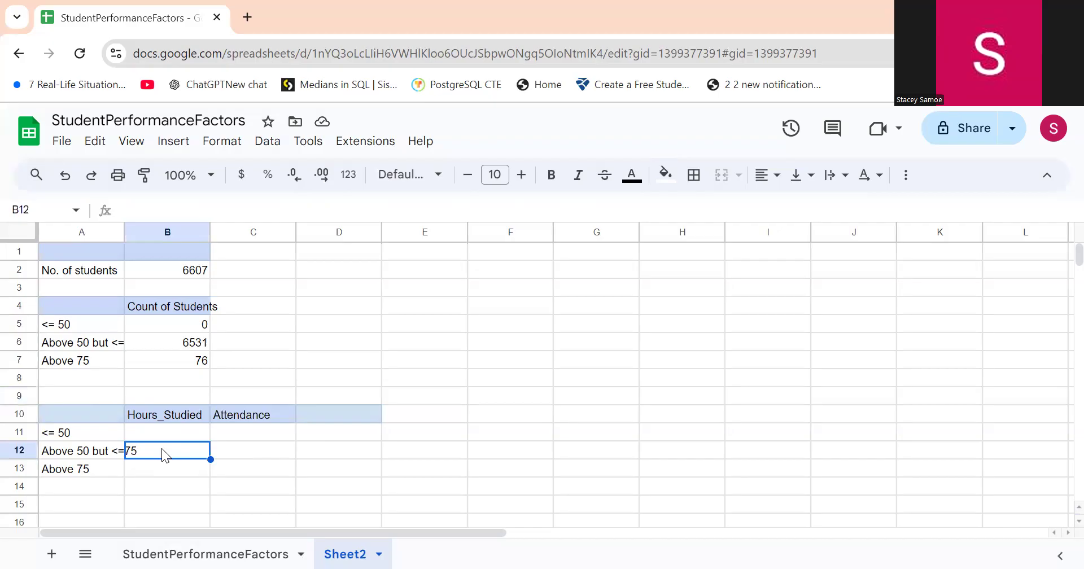
key(Down)
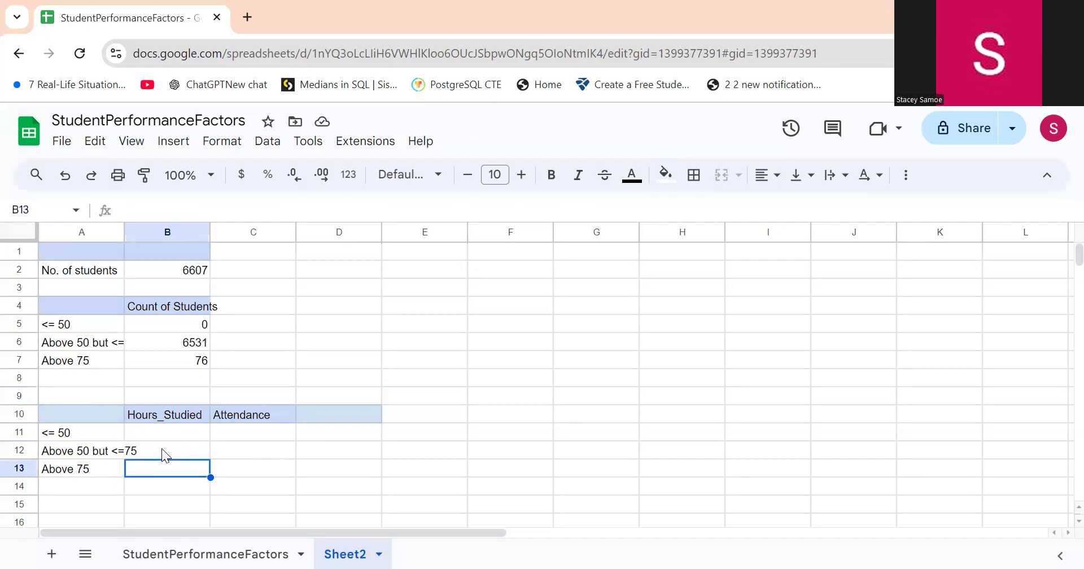
text(=)
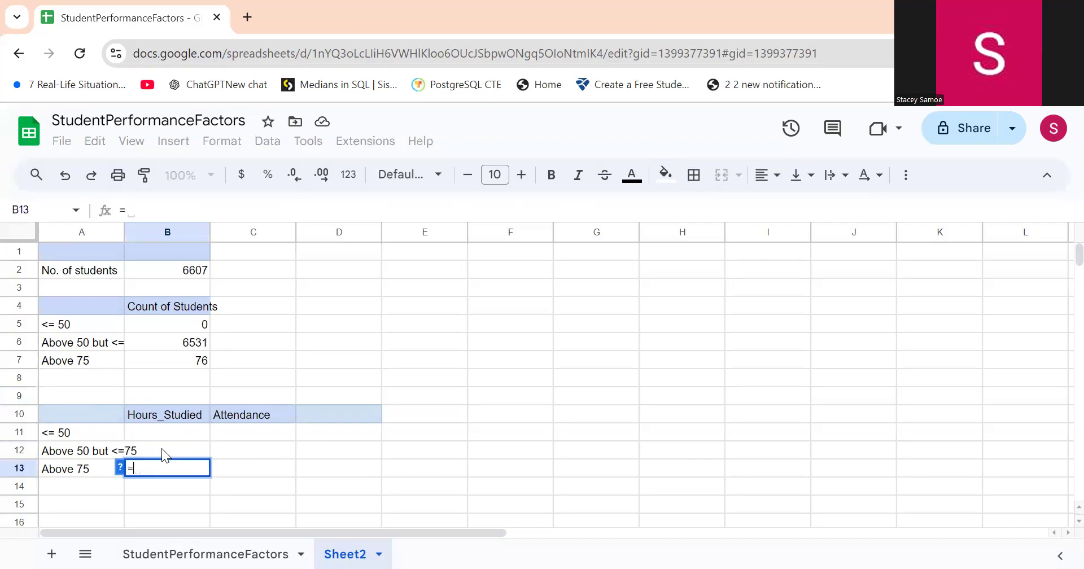
text(av)
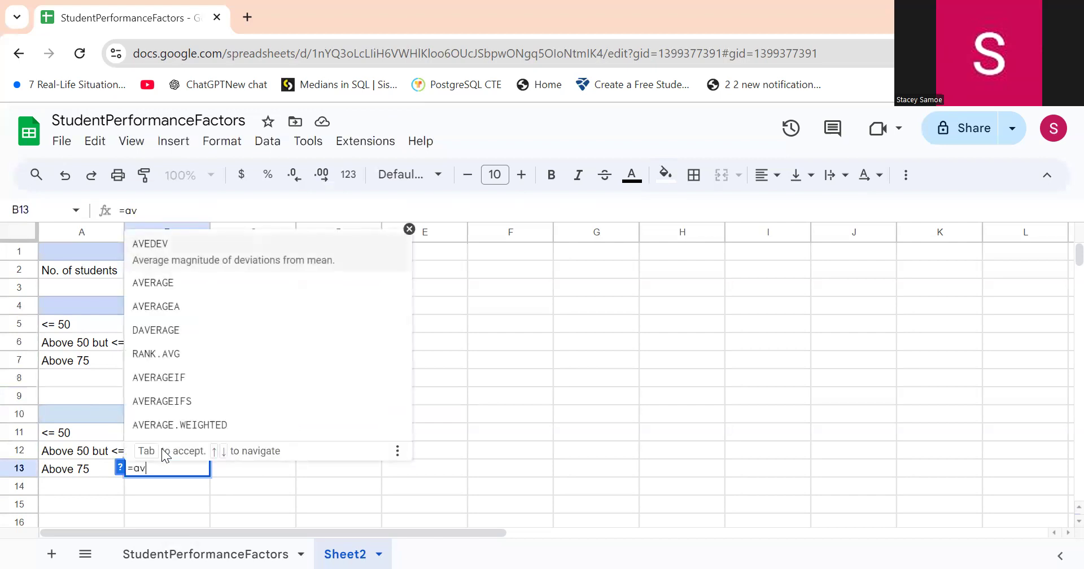
text(ee)
key(BackSpace)
text(rag)
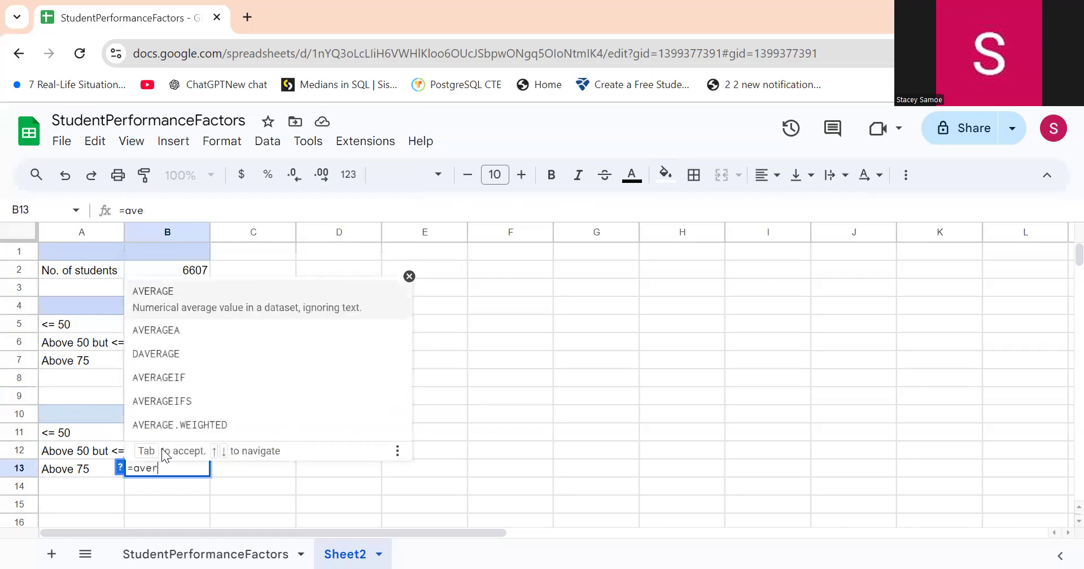
click(215, 377)
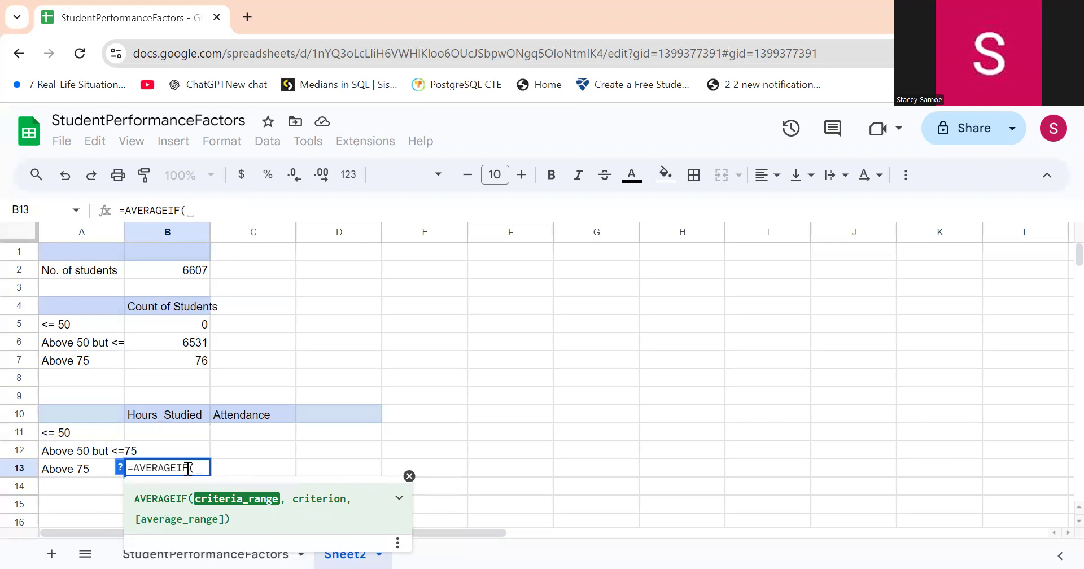
Reference the Hours_Studied column A:A of the StudentPerformanceFactors sheet as the first argument of the AVERAGEIF formula in B13.
click(244, 551)
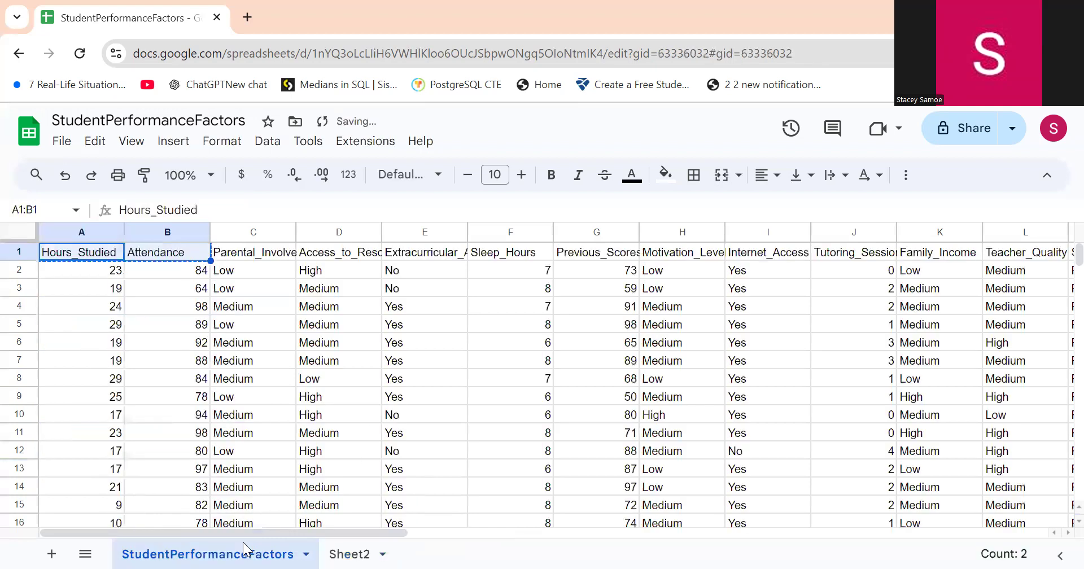
click(63, 234)
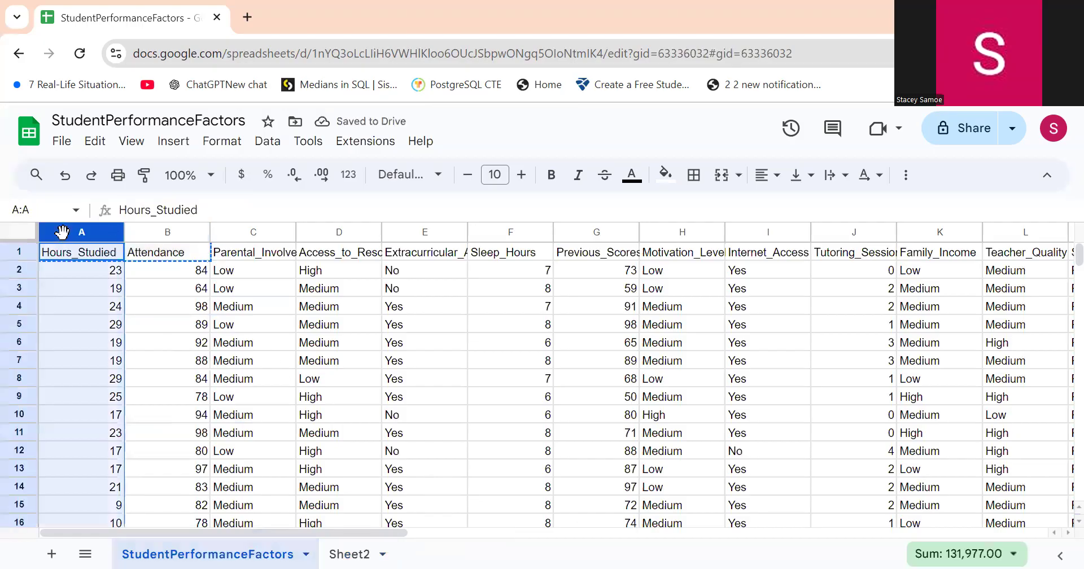
click(356, 551)
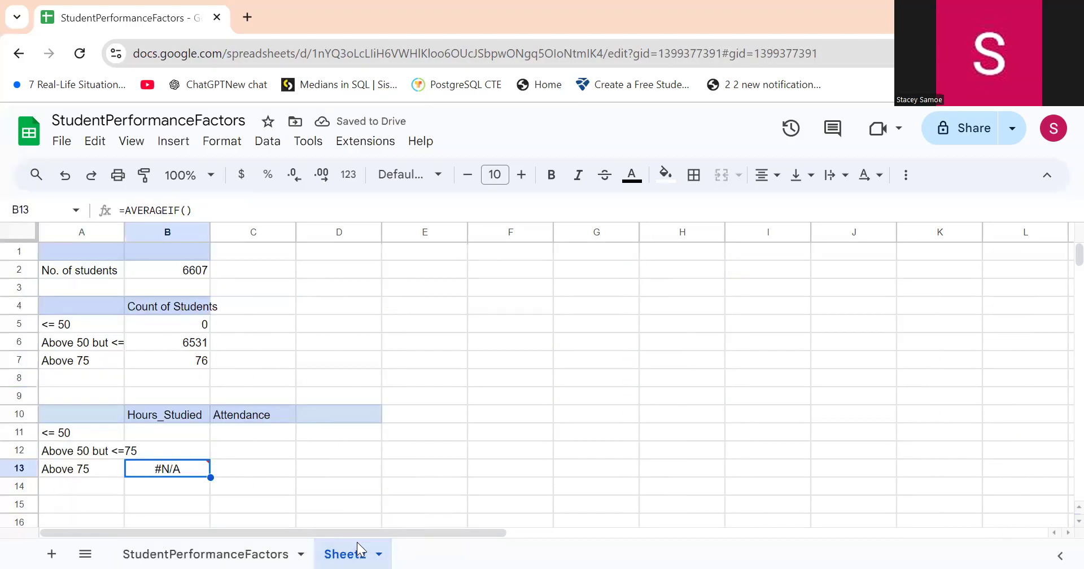
double_click(176, 468)
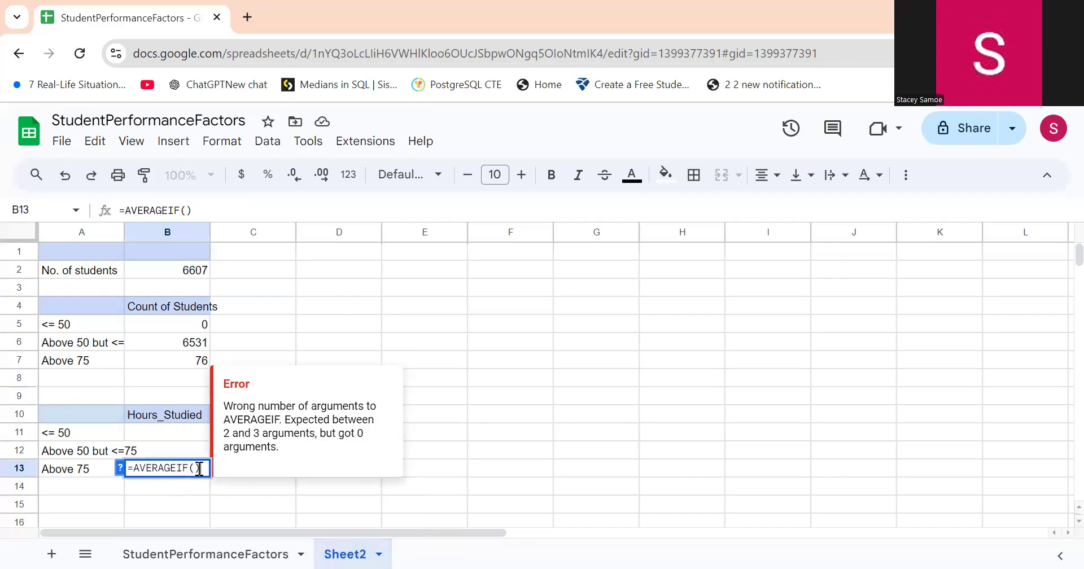
click(199, 469)
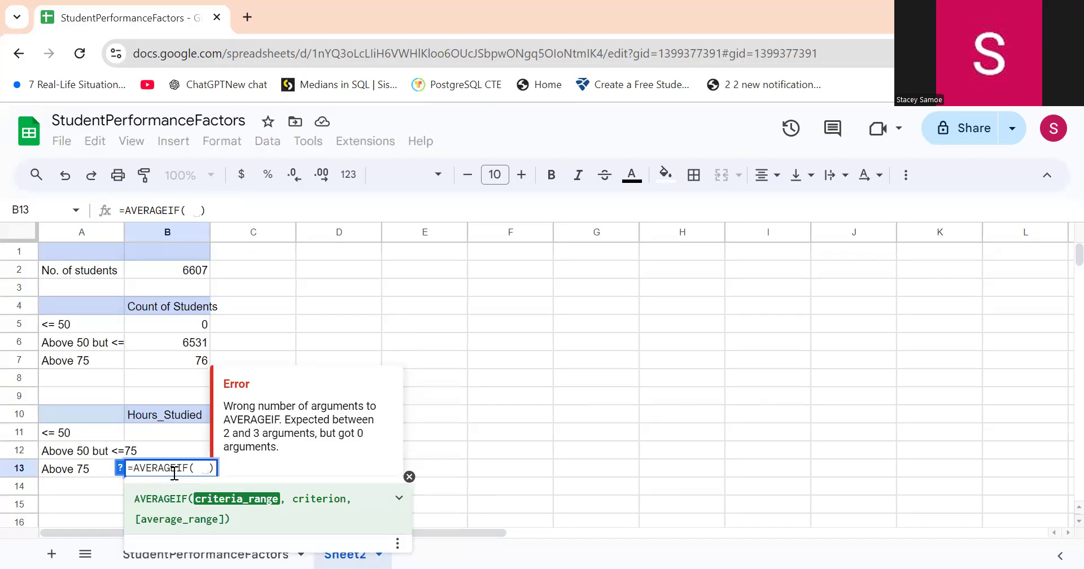
click(198, 552)
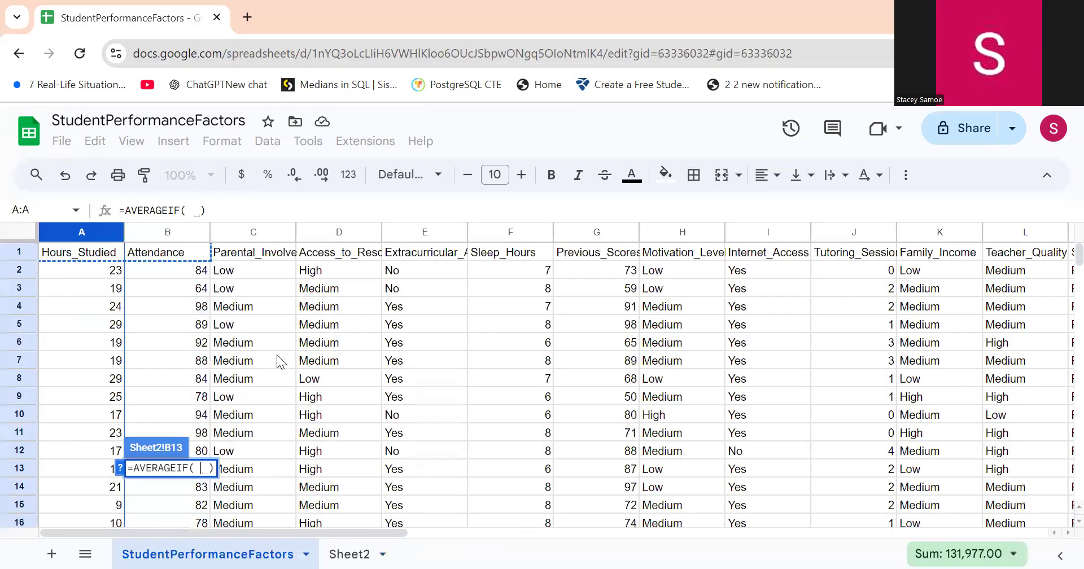
click(75, 233)
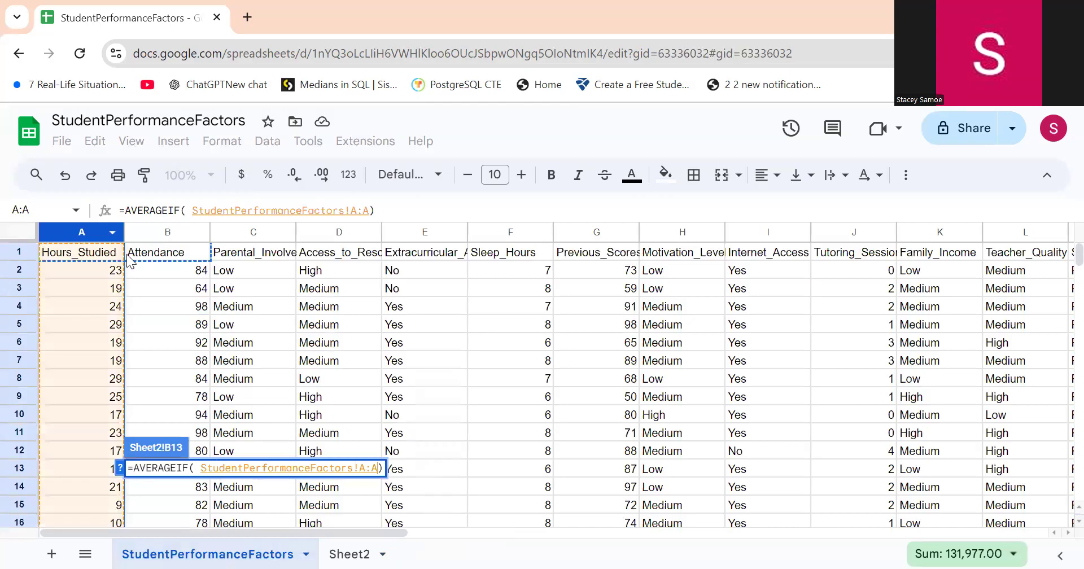
click(374, 210)
key(Left)
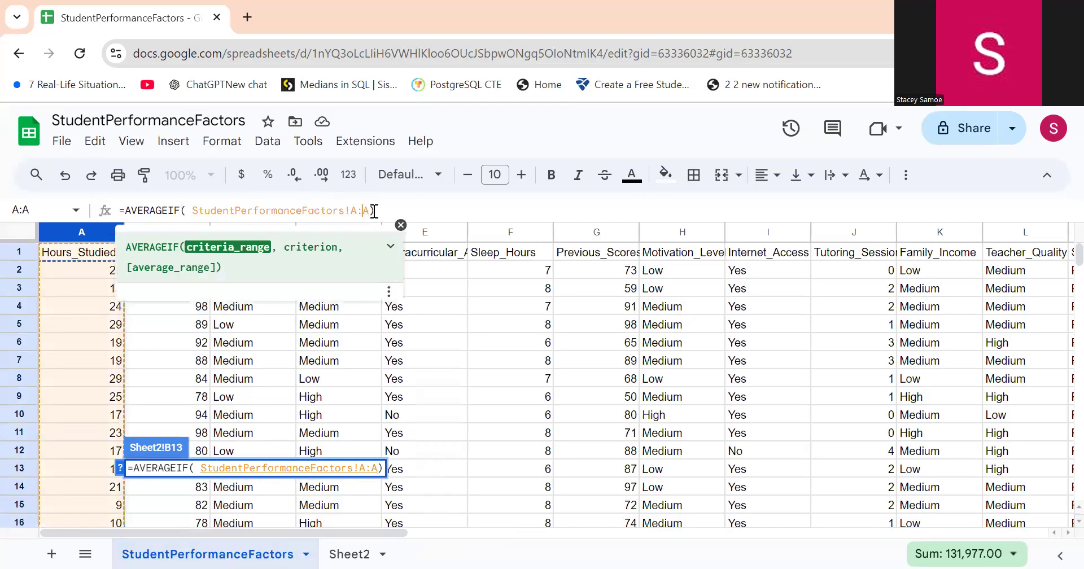
key(Right)
text(,)
Add the Exam_Score condition StudentPerformanceFactors!T:T>75 as the second AVERAGEIF argument and enter the formula in B13.
scroll(442, 237, right, 10)
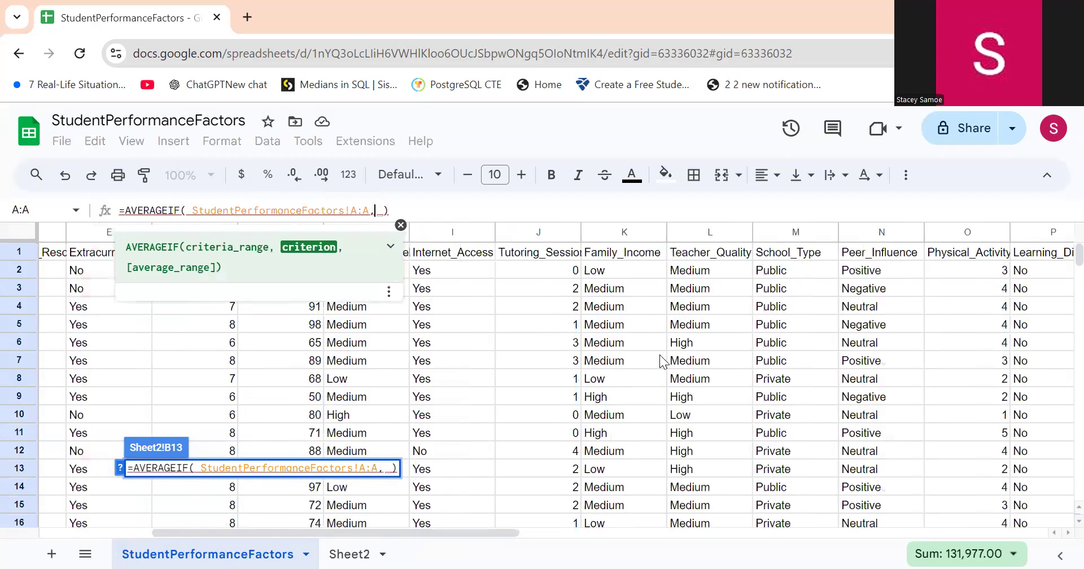
scroll(556, 238, right, 5)
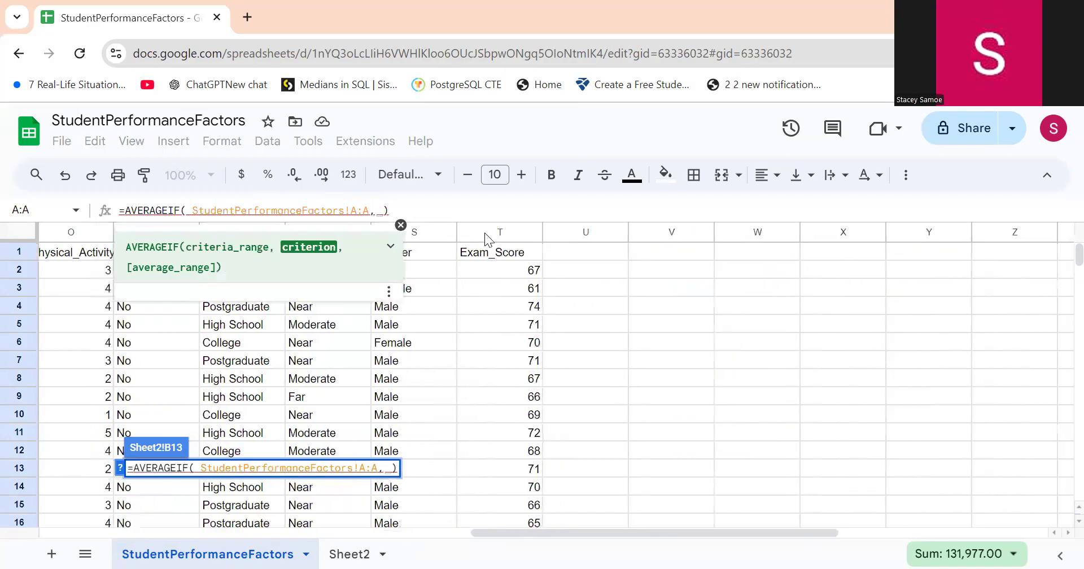
click(484, 233)
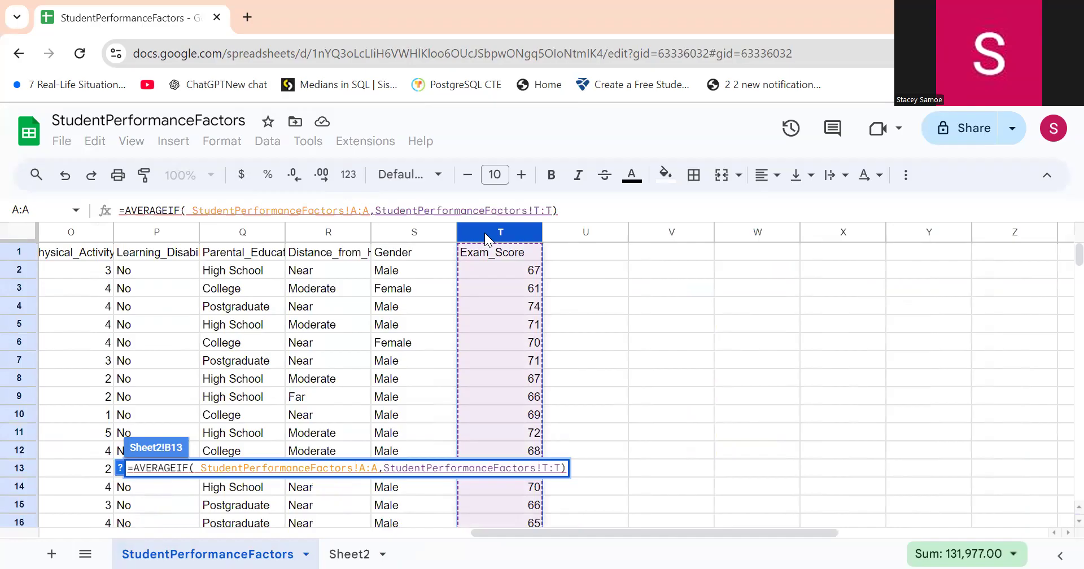
text(>)
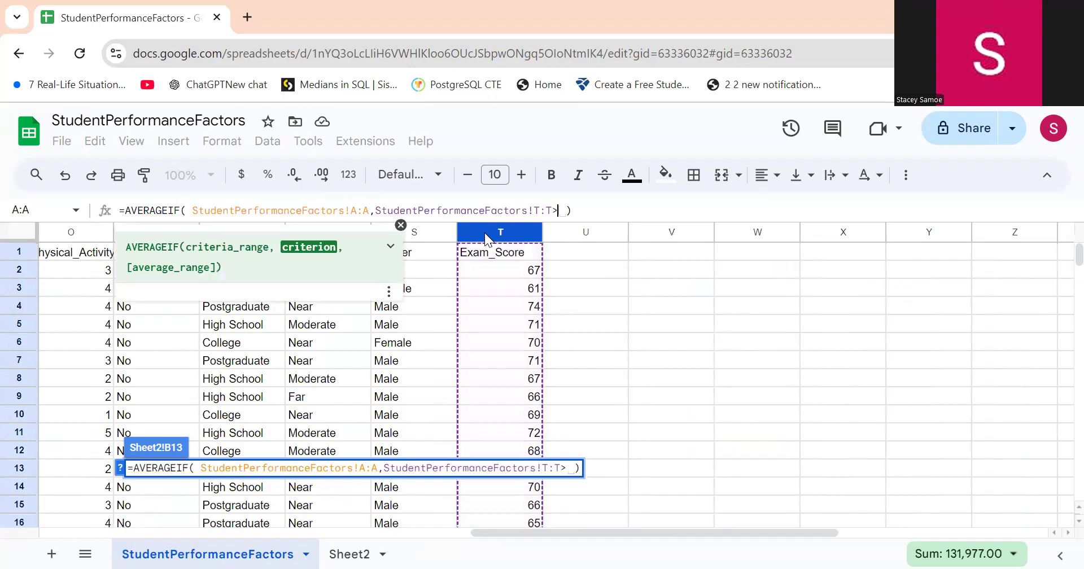
text(7)
text(5)
key(Return)
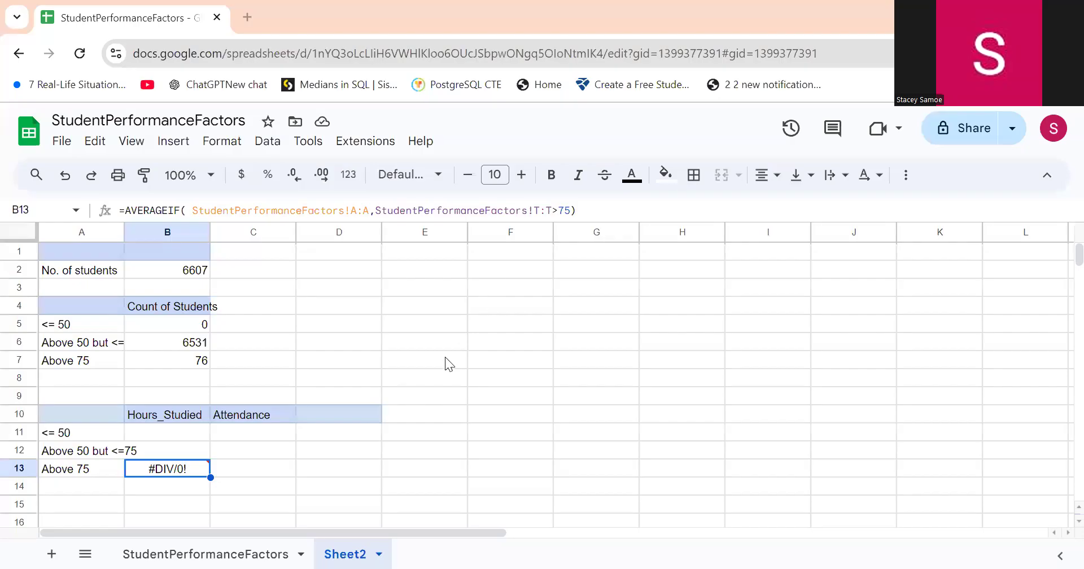
Move the StudentPerformanceFactors!A:A reference in the B13 formula behind the T:T>75 condition.
mouse_move(182, 466)
drag(372, 210, 235, 211)
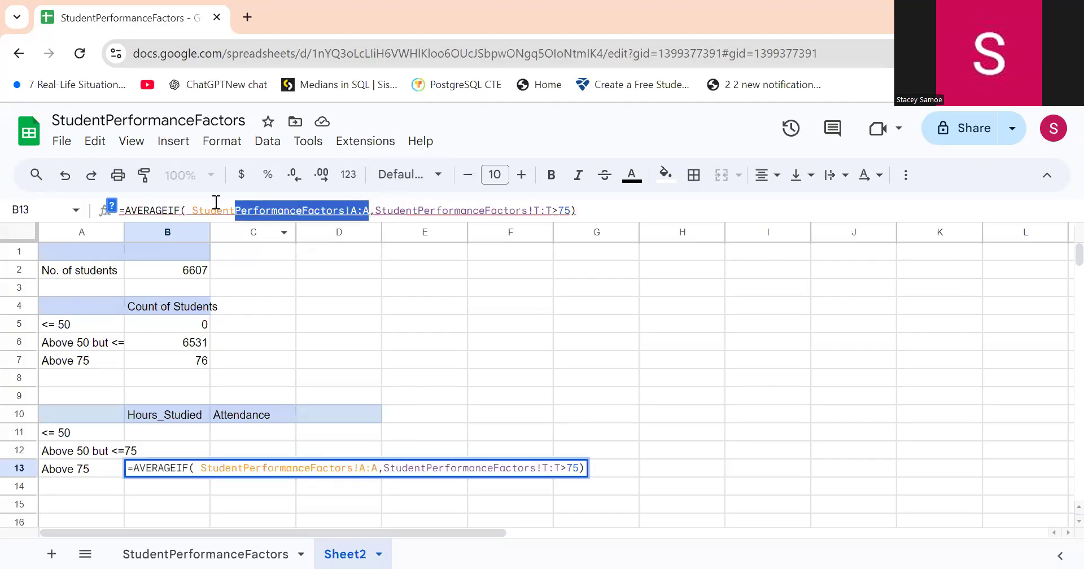
key(BackSpace)
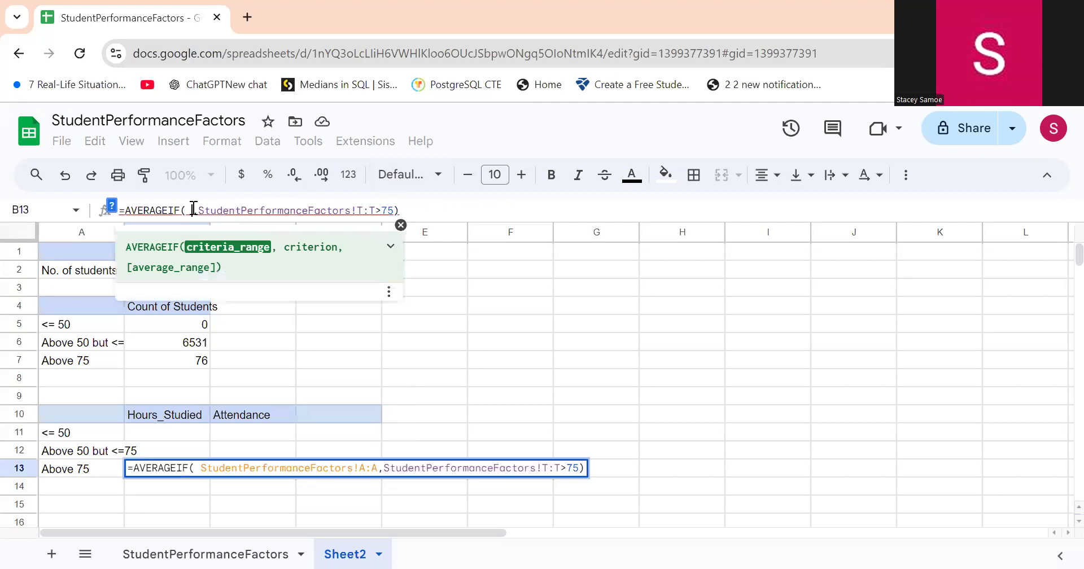
click(198, 211)
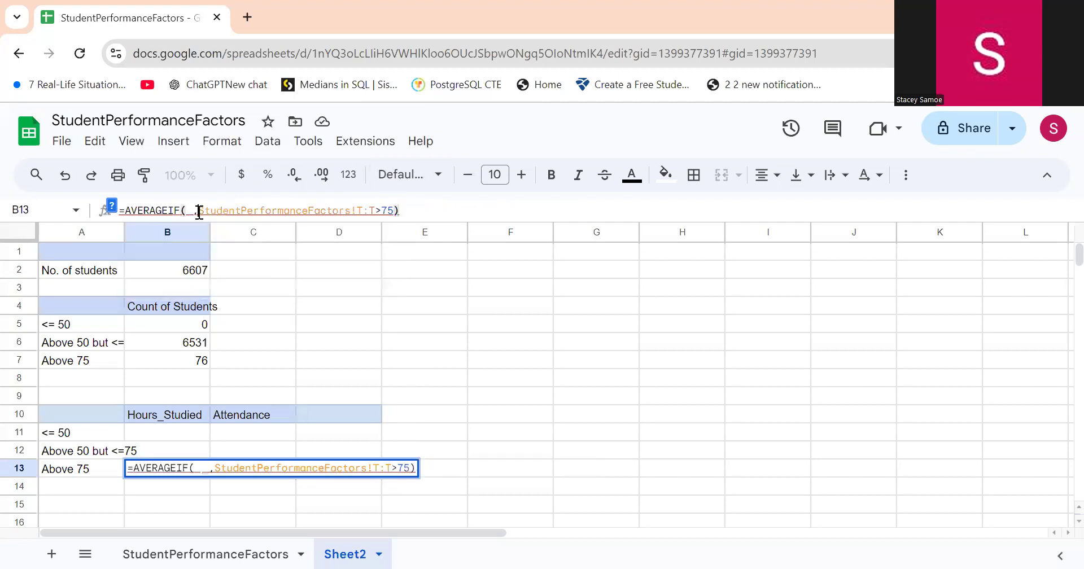
key(BackSpace)
key(BackSpace)
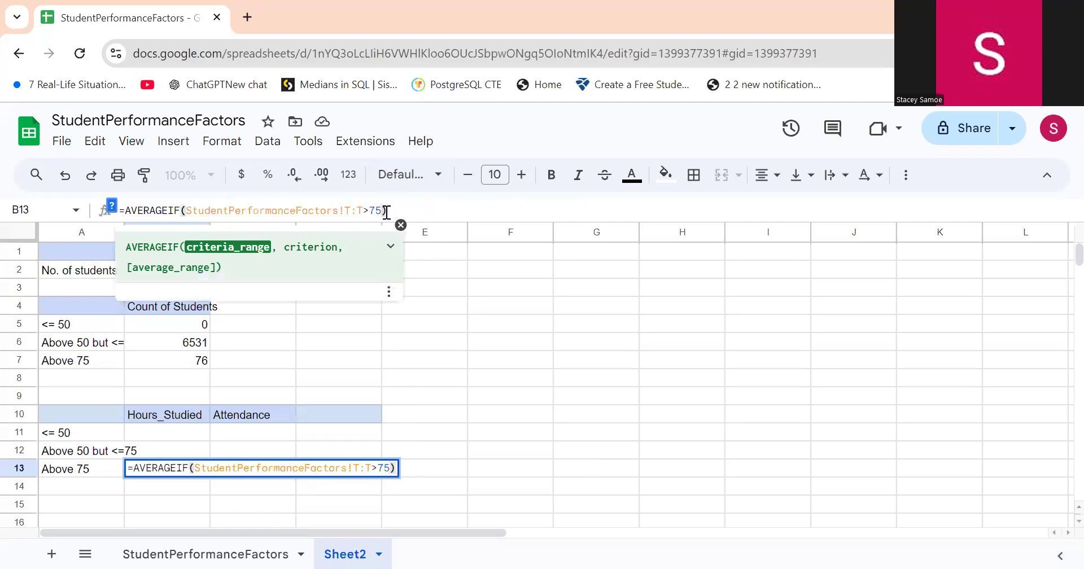
text(,)
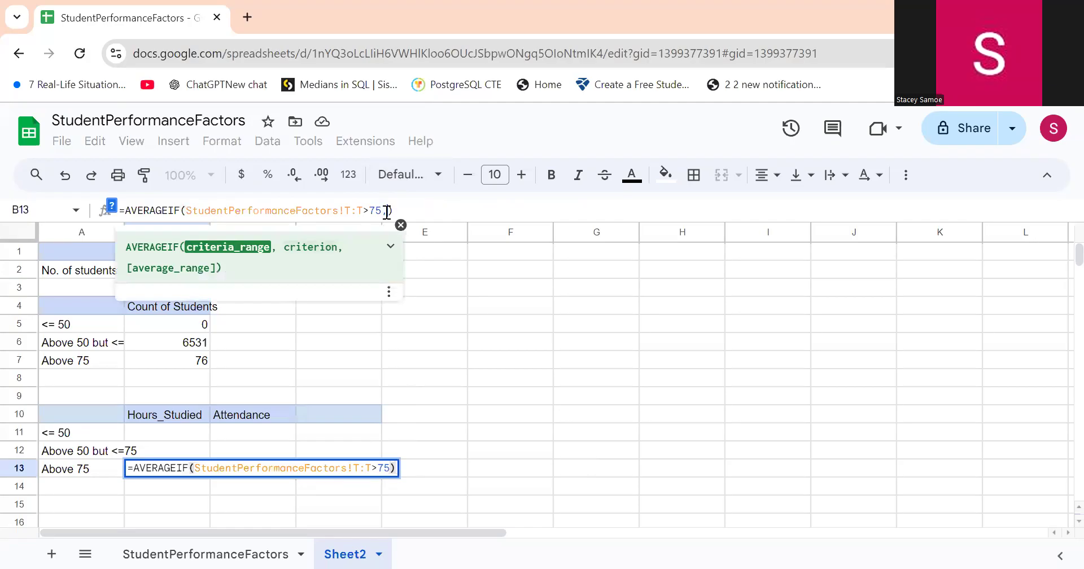
key(Return)
key(Up)
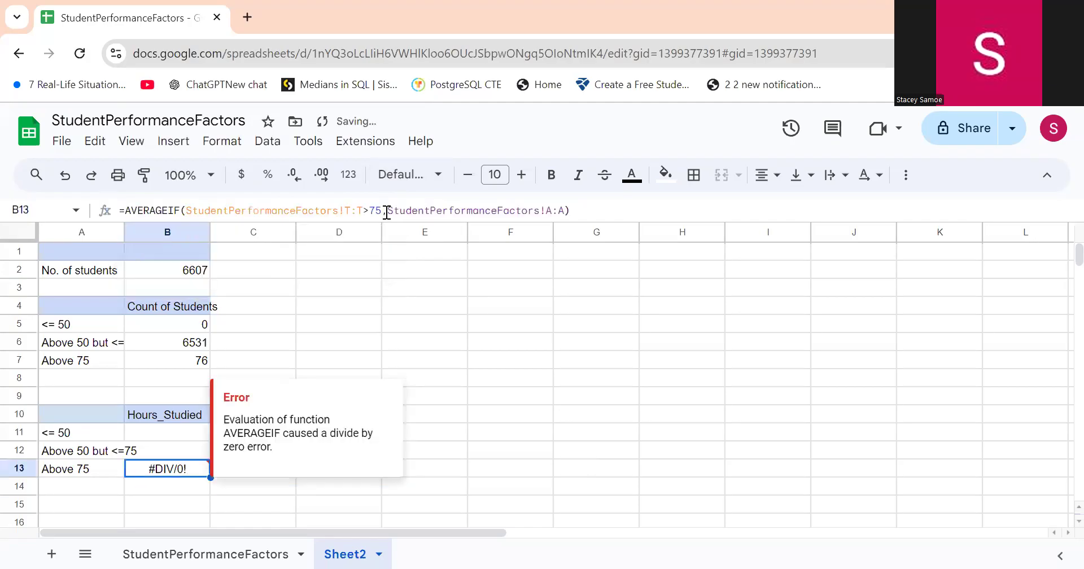
Split the B13 condition into separate arguments so the formula reads =AVERAGEIF(StudentPerformanceFactors!T:T,">75",StudentPerformanceFactors!A:A).
click(364, 213)
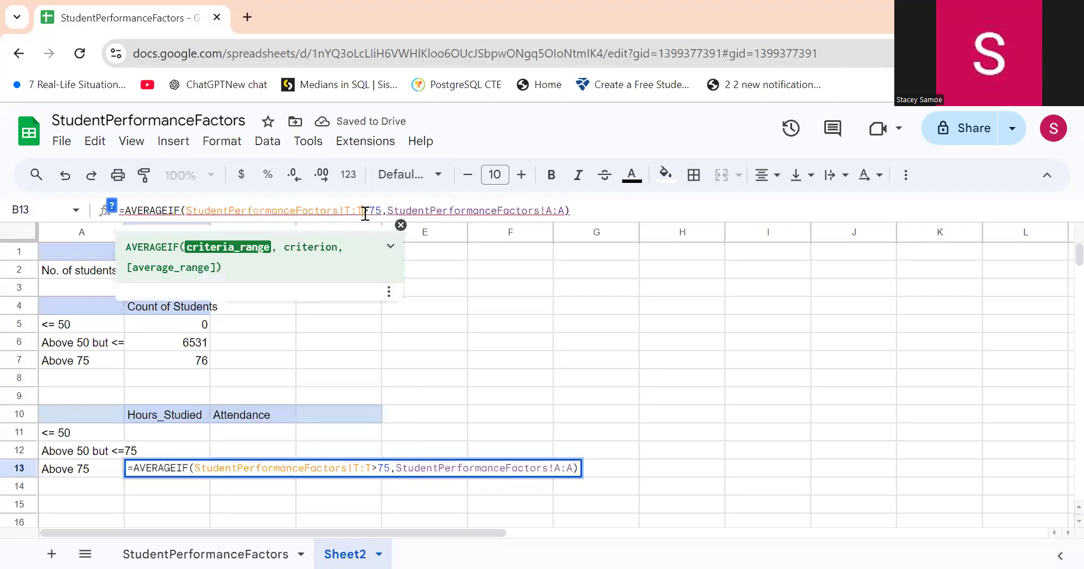
text(,)
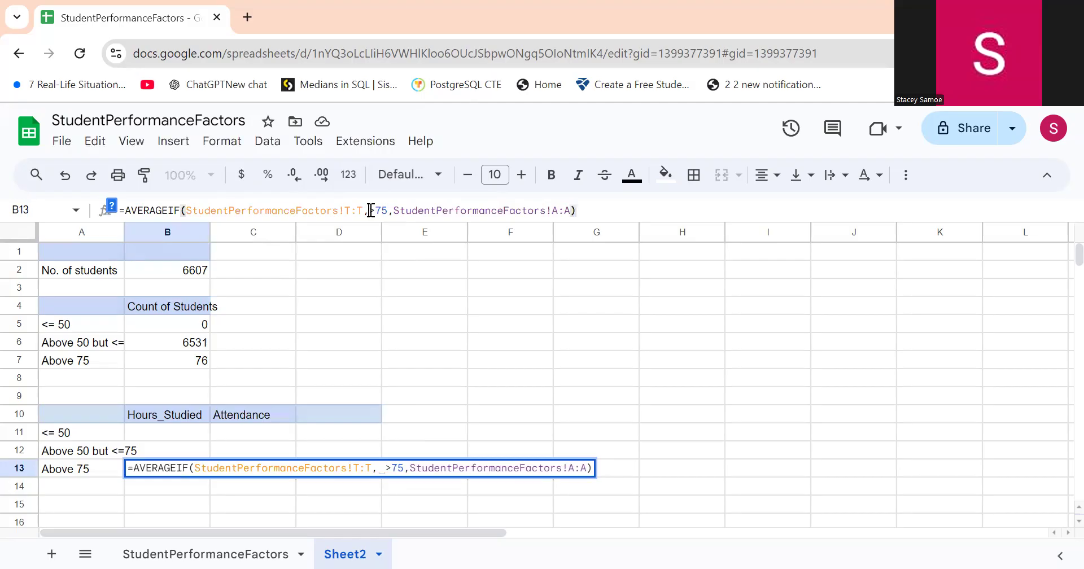
click(370, 210)
text(")
key(Right)
key(Right)
key(Right)
text(")
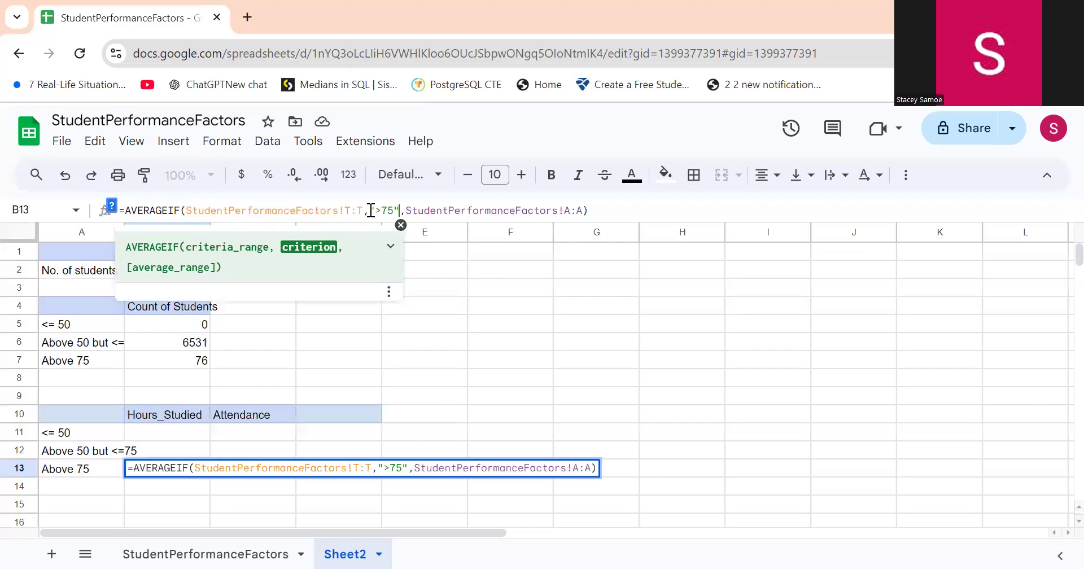
key(Return)
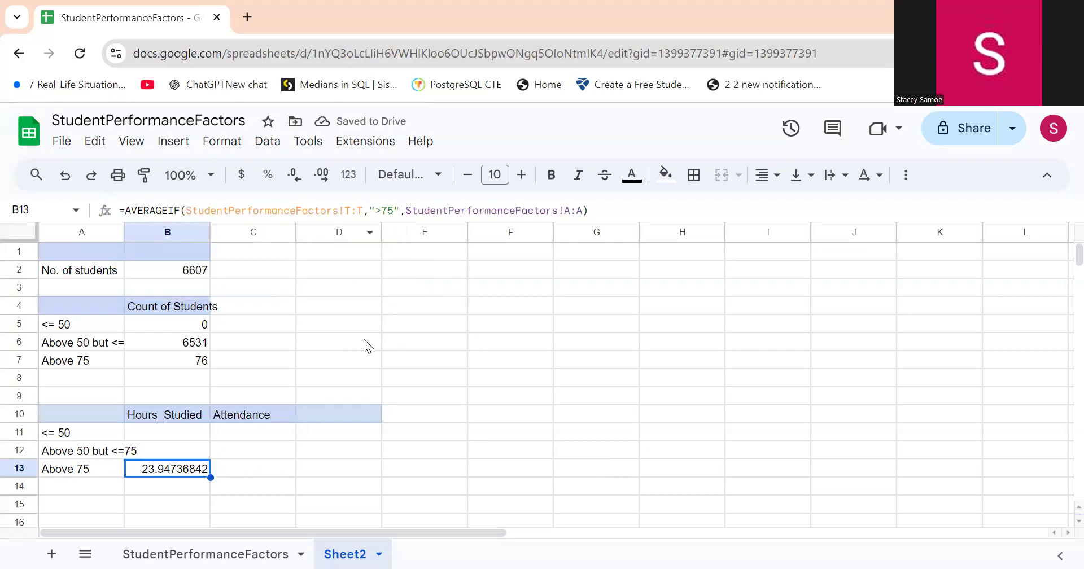
Reduce the Hours_Studied average in B13 to two decimal places.
click(296, 185)
click(295, 185)
click(295, 185)
click(295, 185)
click(295, 186)
click(295, 185)
click(295, 185)
click(318, 178)
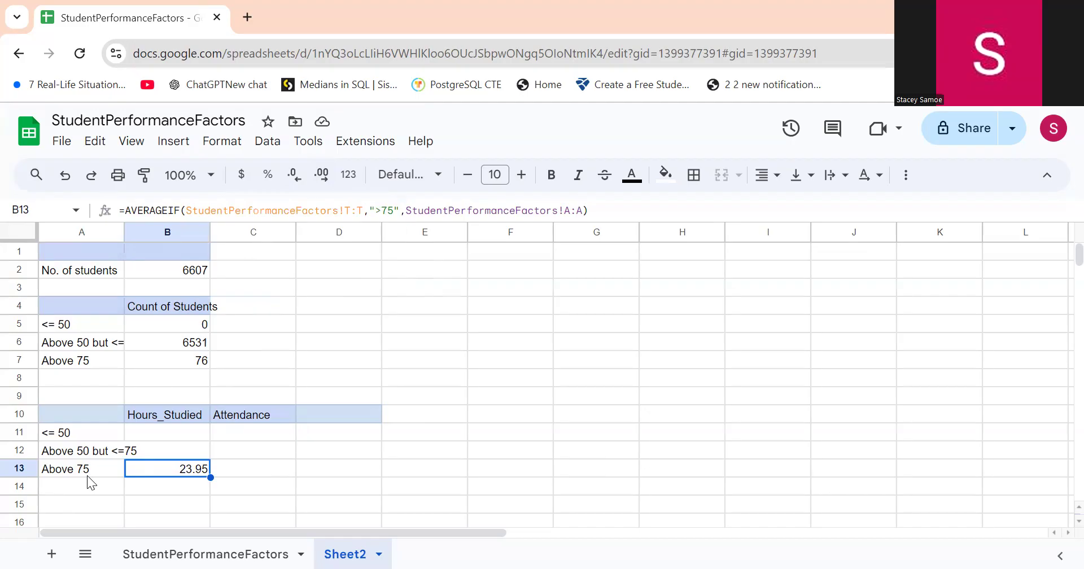
Examine the Hours_Studied column on the StudentPerformanceFactors sheet and return to Sheet2.
click(207, 551)
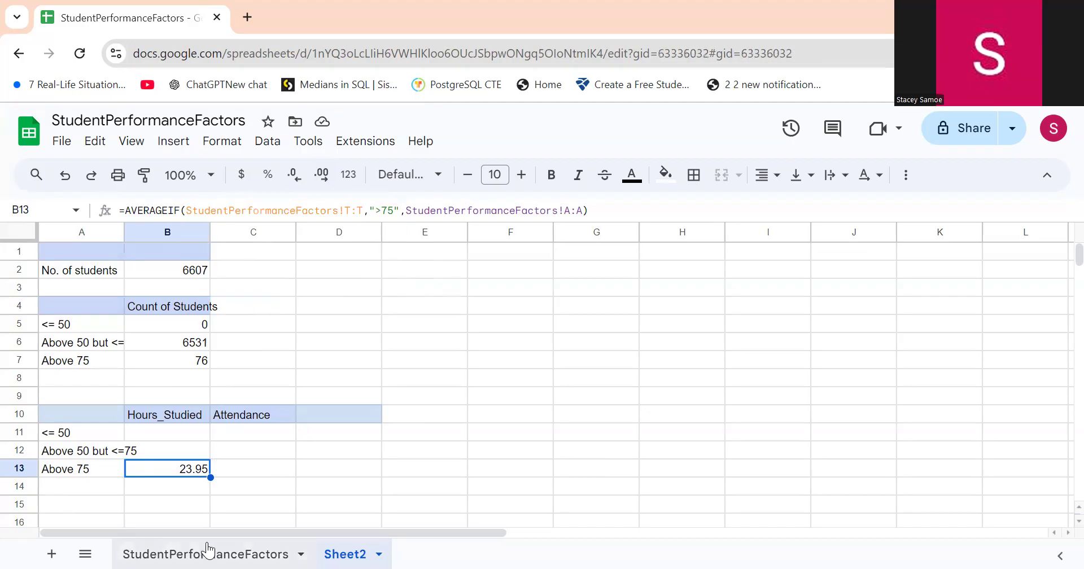
scroll(209, 370, left, 10)
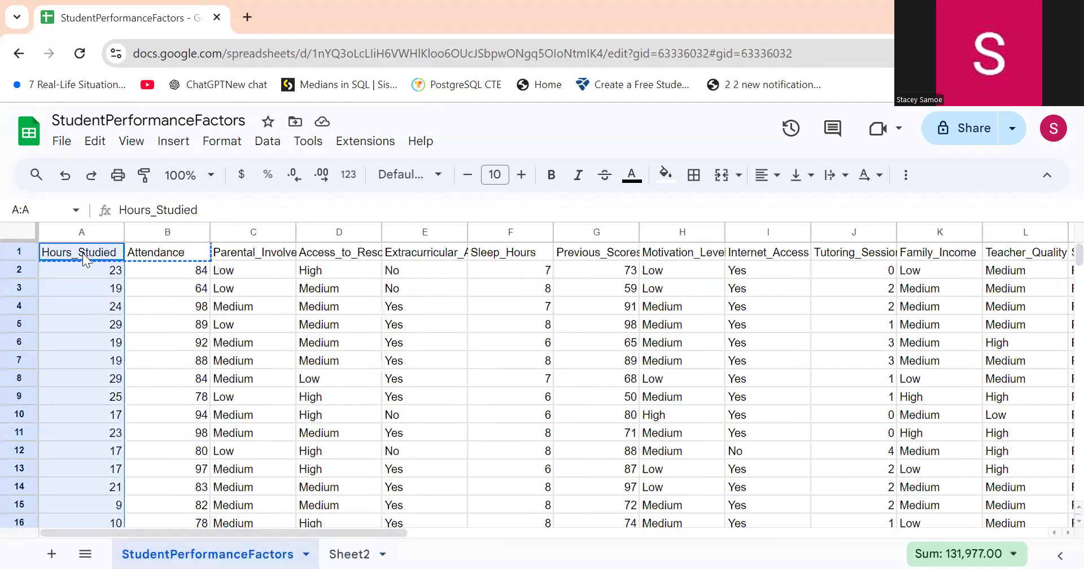
click(83, 253)
click(349, 553)
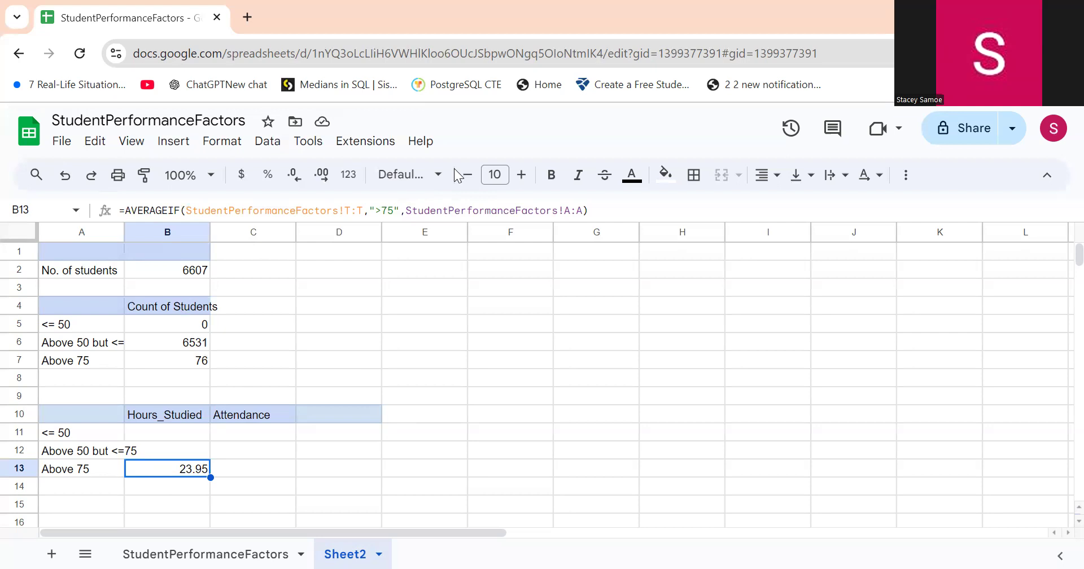
Begin an AVERAGEIFS formula in Sheet2 cell B12 with the Hours_Studied column StudentPerformanceFactors!A:A as the average range.
click(177, 454)
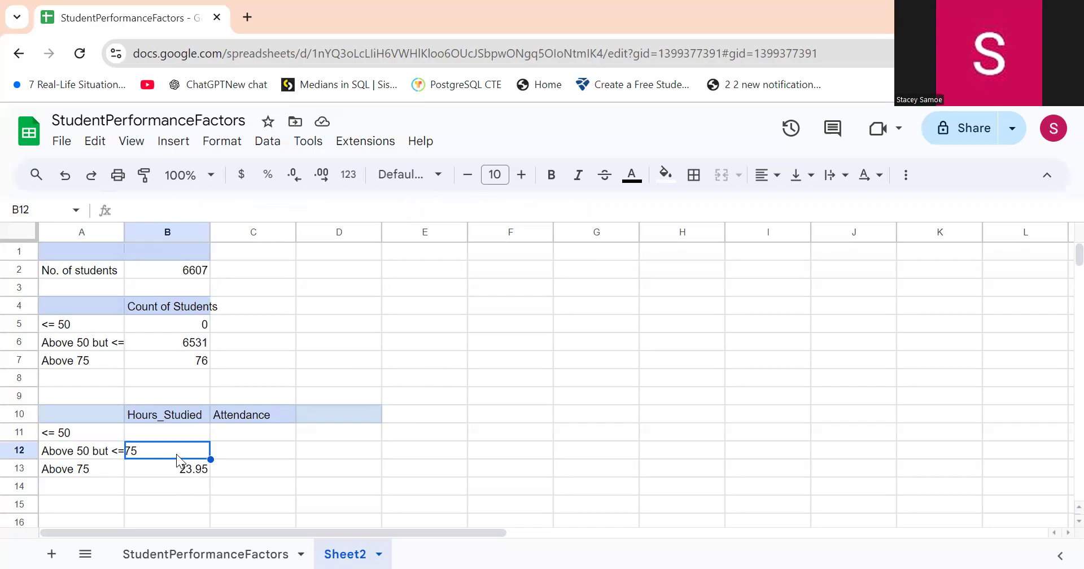
double_click(176, 453)
key(BackSpace)
key(BackSpace)
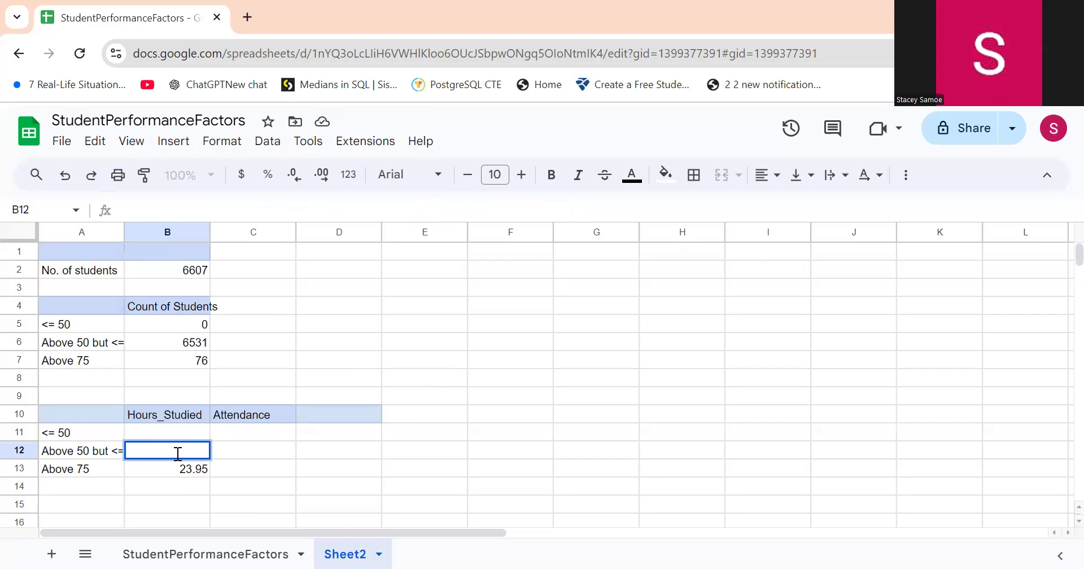
text(=)
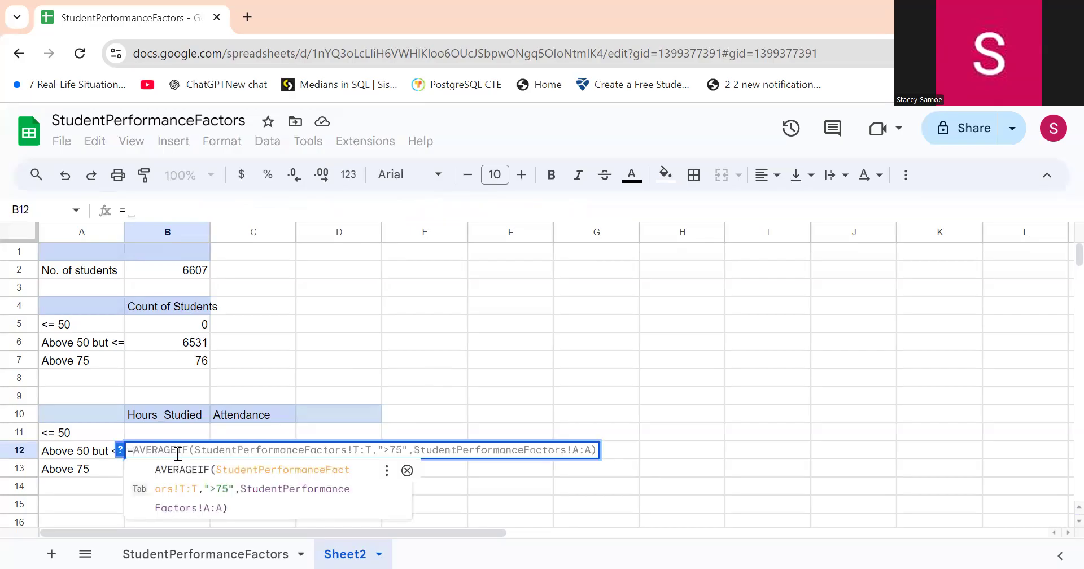
text(avera)
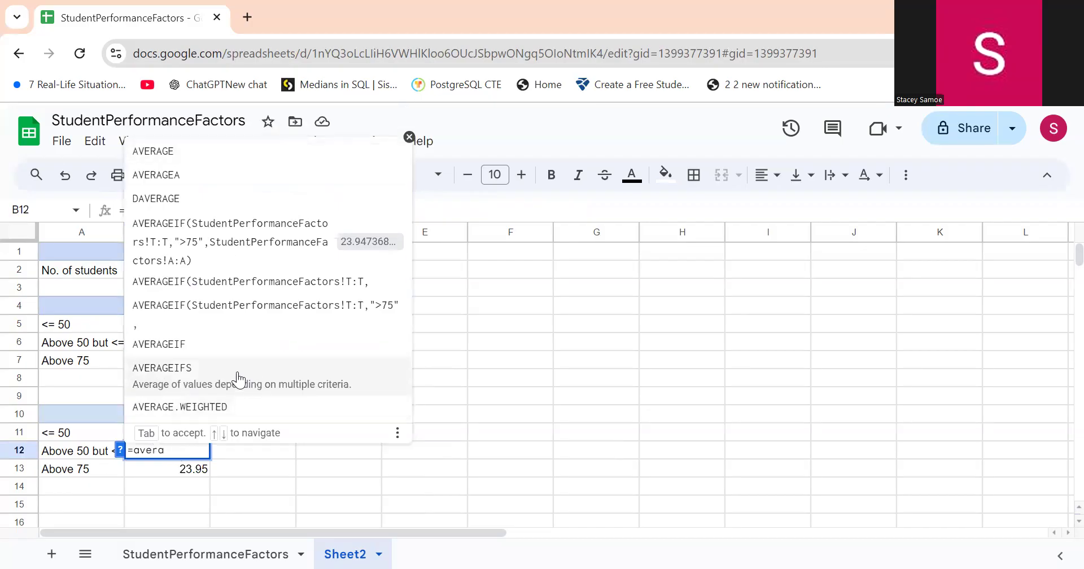
click(238, 373)
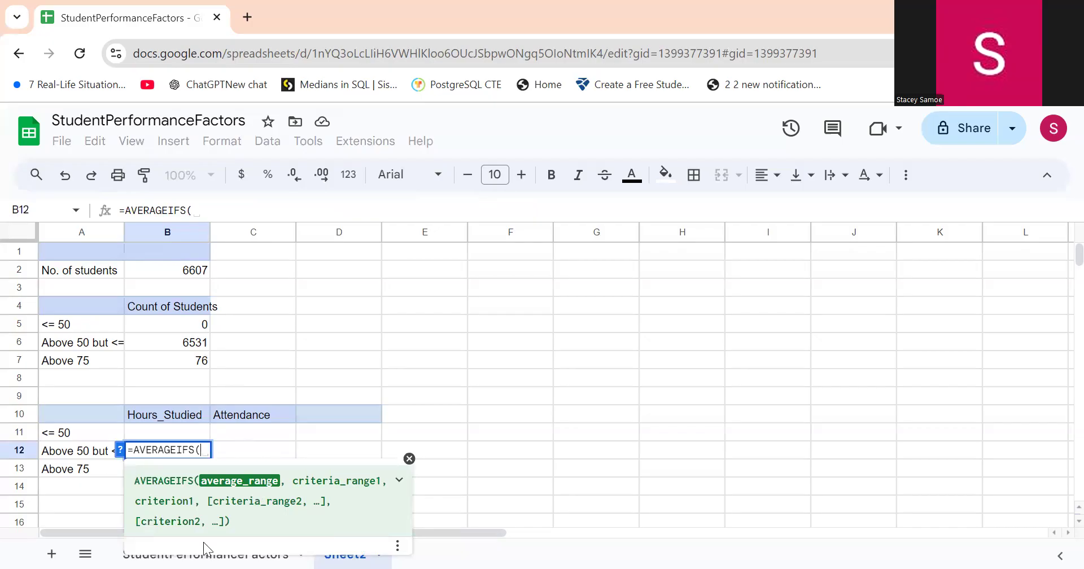
click(225, 550)
scroll(721, 357, right, 4)
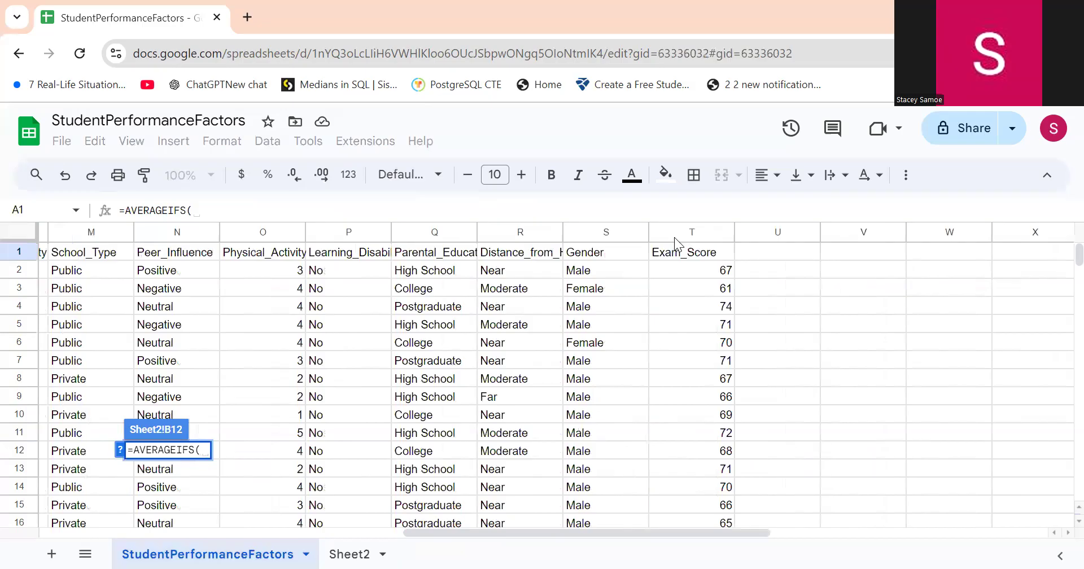
scroll(674, 237, left, 1)
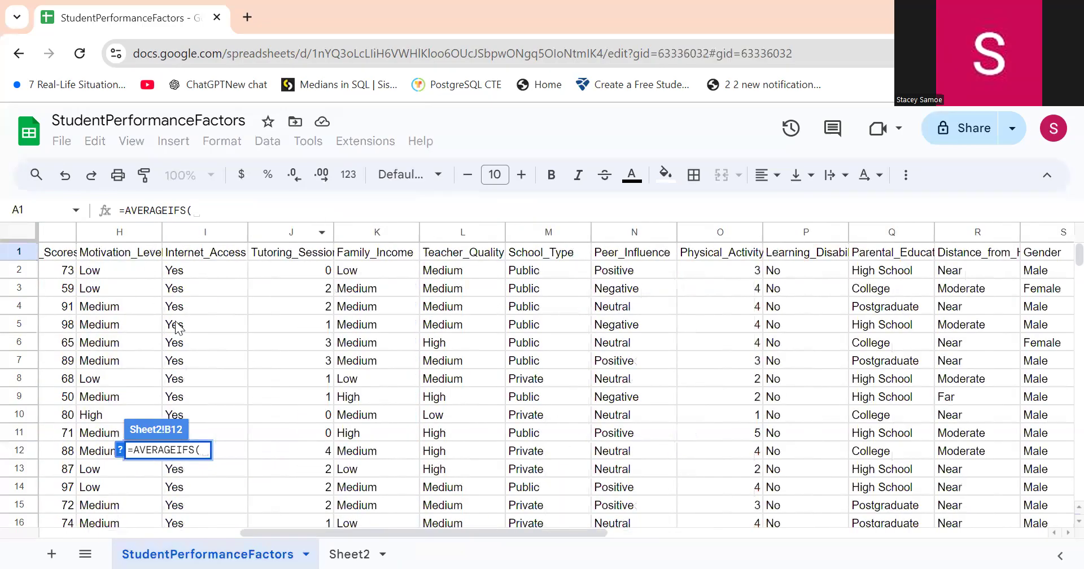
scroll(102, 260, left, 5)
click(71, 238)
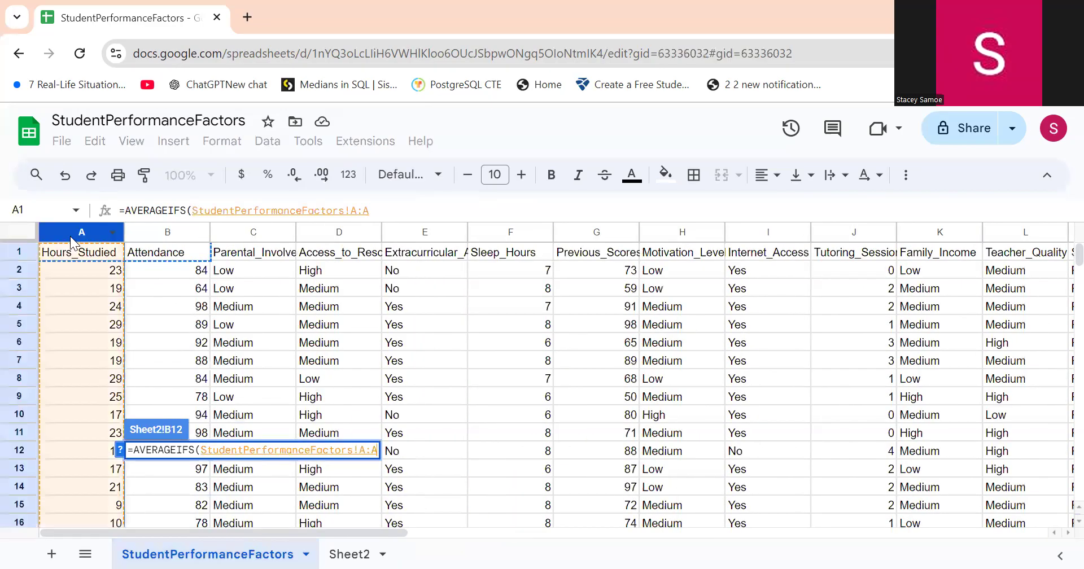
text(,)
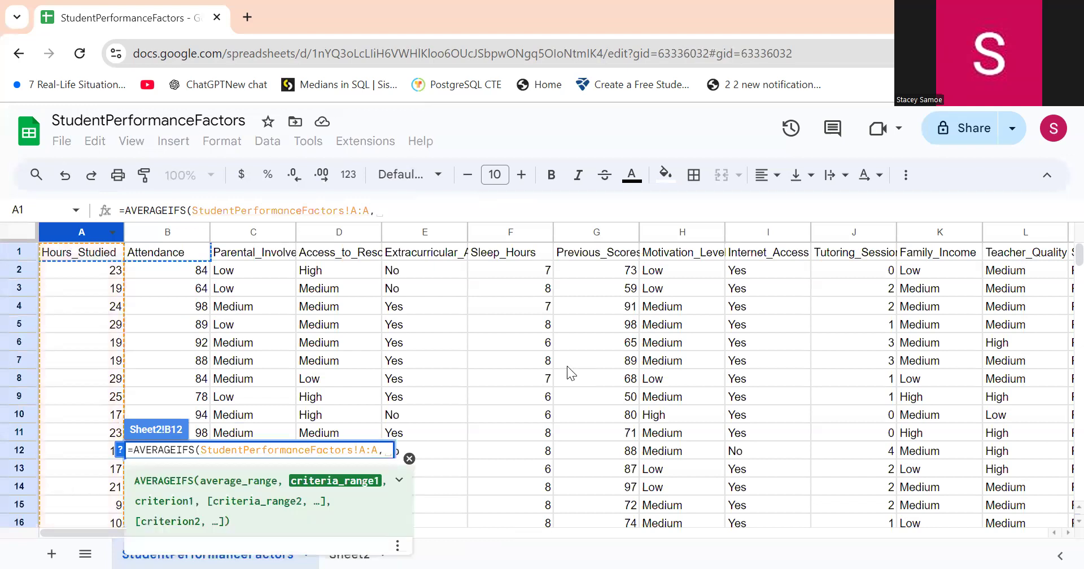
Add the Exam_Score column StudentPerformanceFactors!T:T with the criterion ">50" as the first condition of the AVERAGEIFS formula.
scroll(567, 366, right, 3)
scroll(567, 365, right, 5)
scroll(570, 372, right, 4)
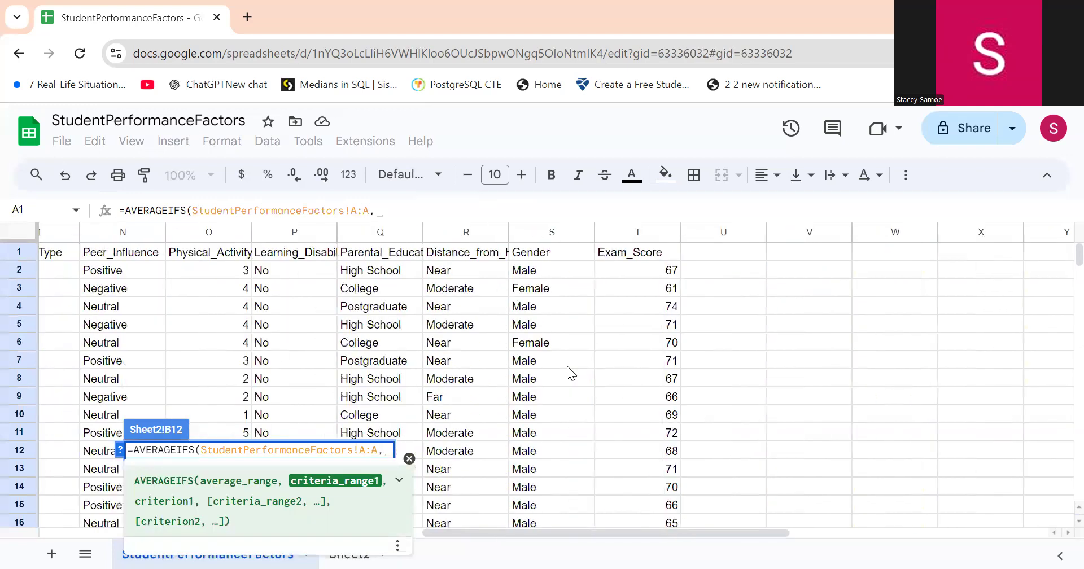
click(613, 230)
click(558, 213)
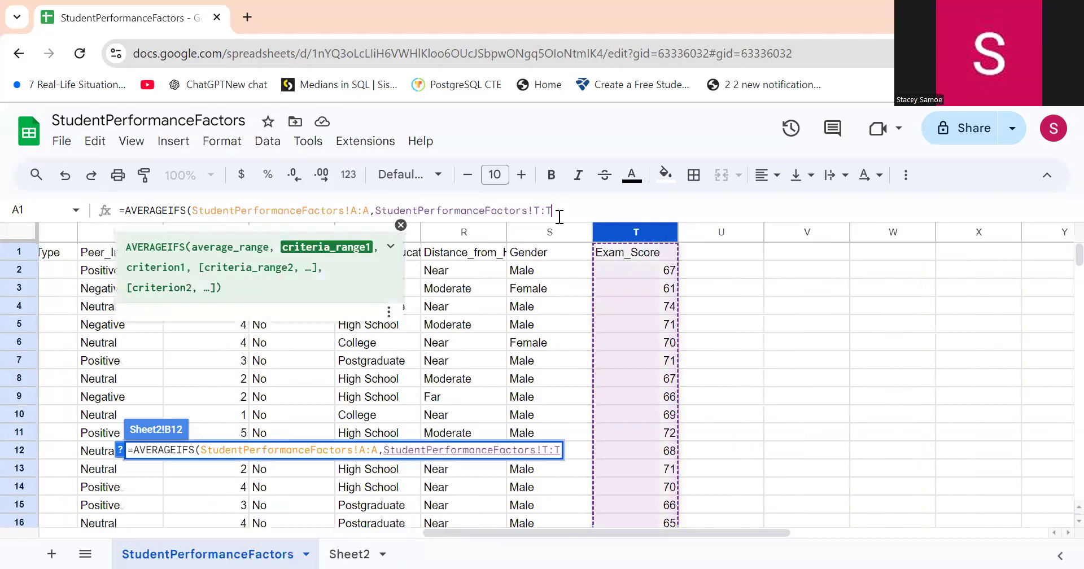
text(,">)
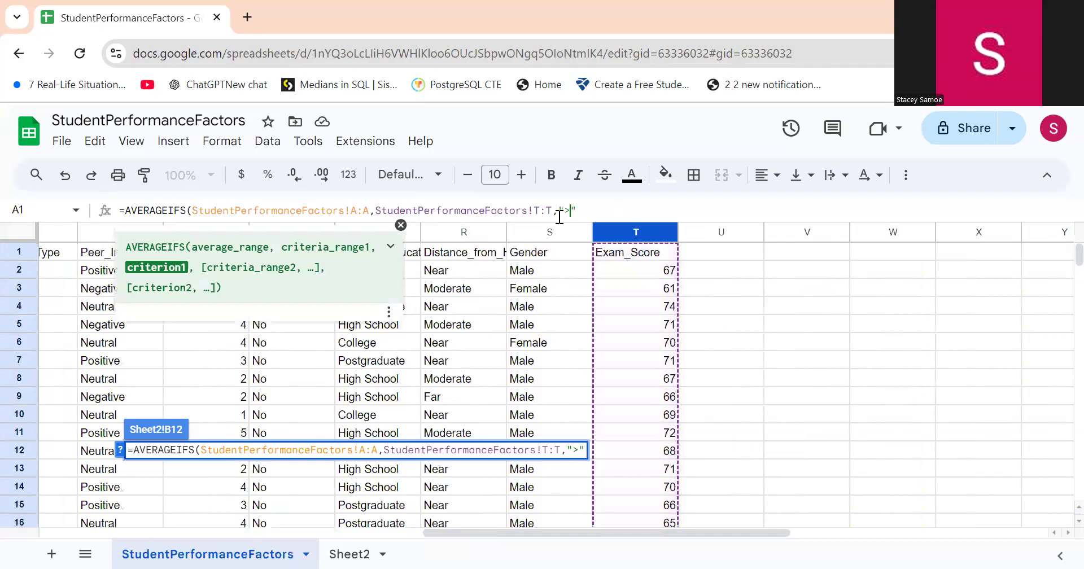
text(50",)
Add StudentPerformanceFactors!T:T with "<75" as the second AVERAGEIFS condition and enter the formula in B12.
click(611, 229)
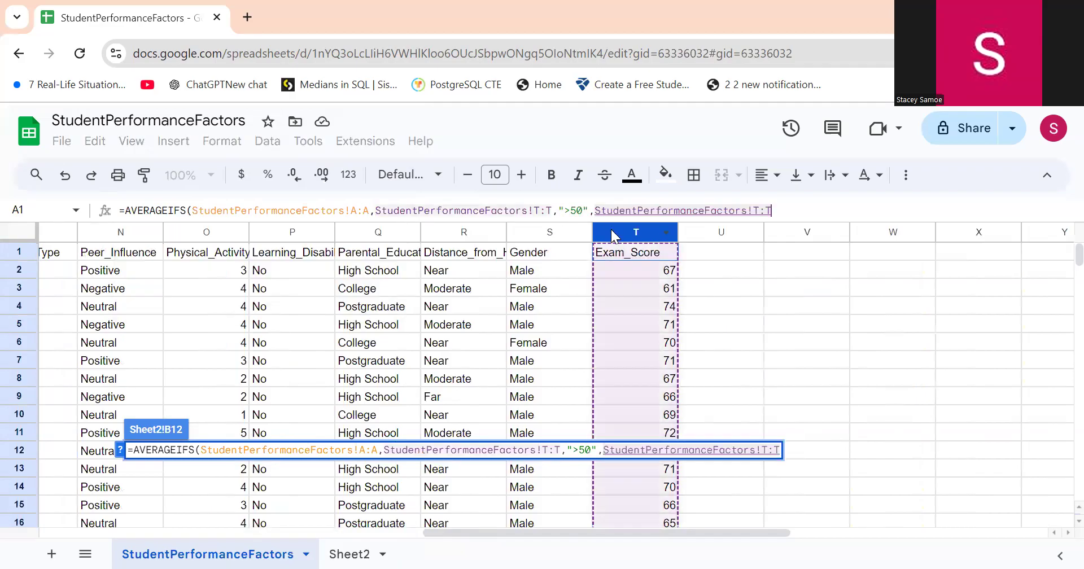
text(,)
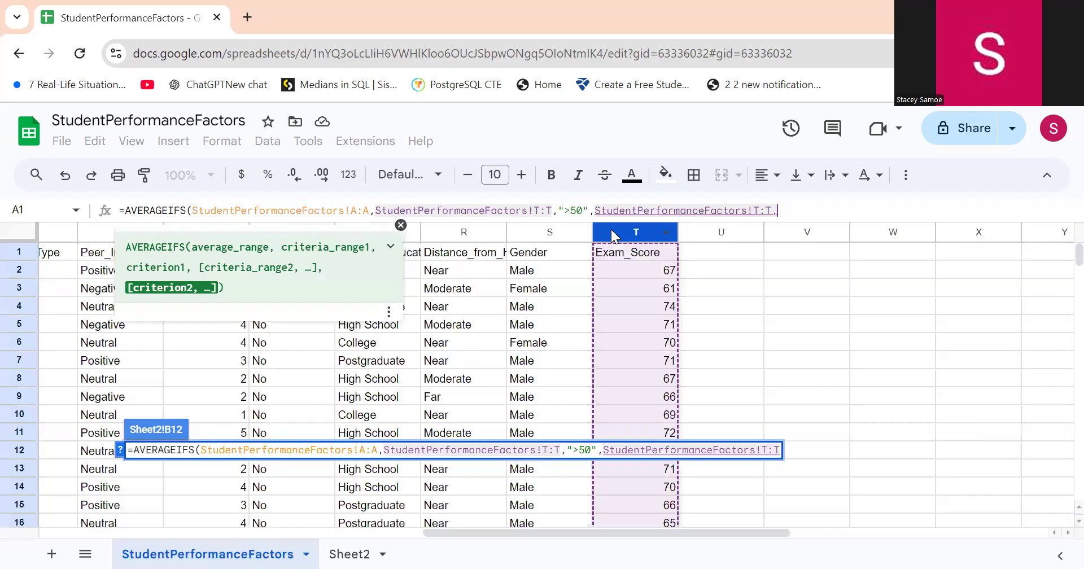
text("<75"))
key(Return)
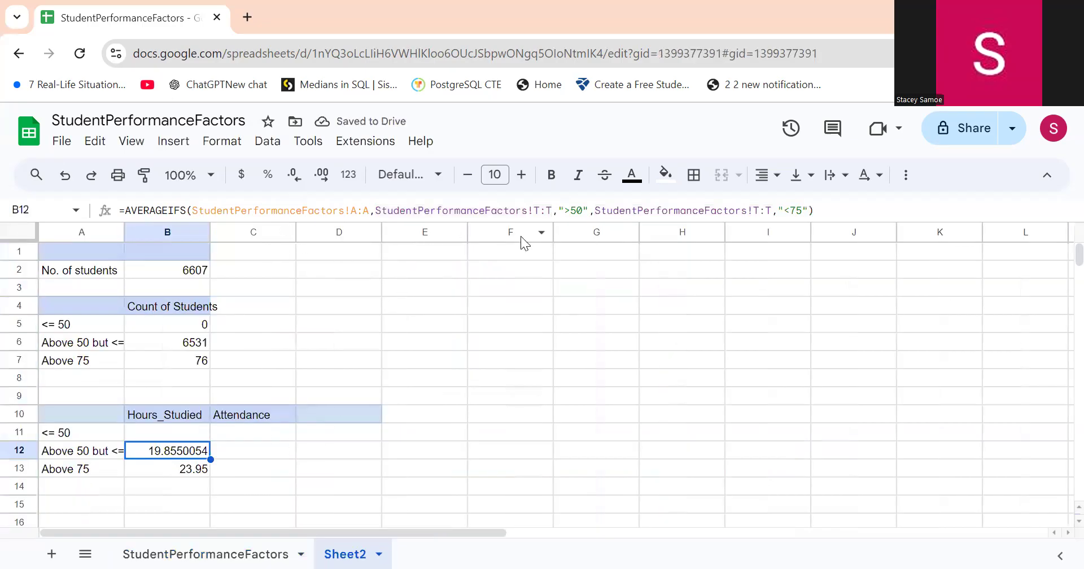
Reduce the Hours_Studied average in B12 to two decimal places.
click(291, 180)
click(291, 180)
click(291, 179)
click(291, 181)
click(291, 181)
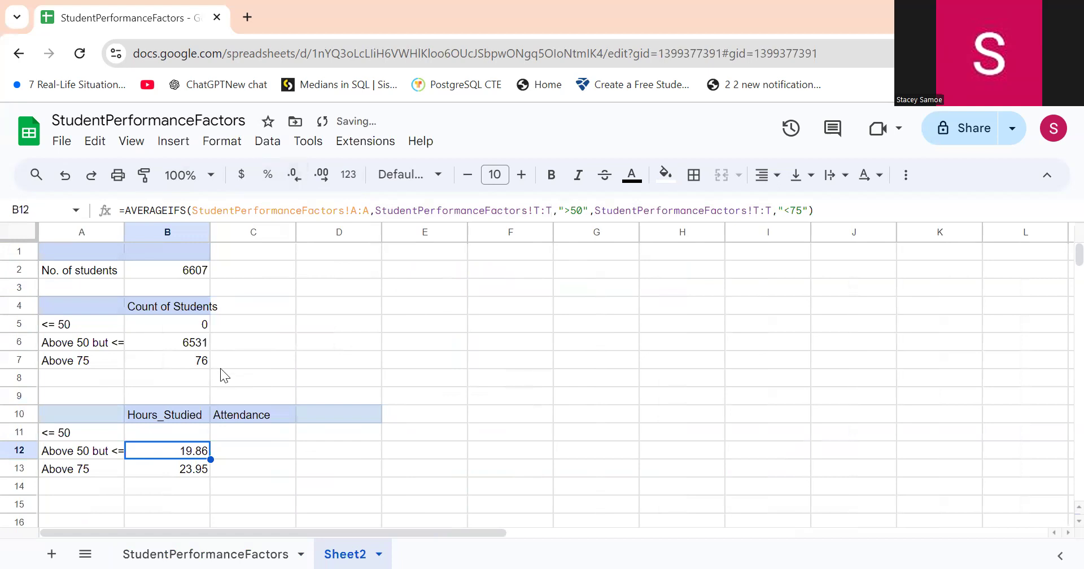
Review the student count and Hours_Studied average formulas in column B from B2 down to B13.
click(178, 266)
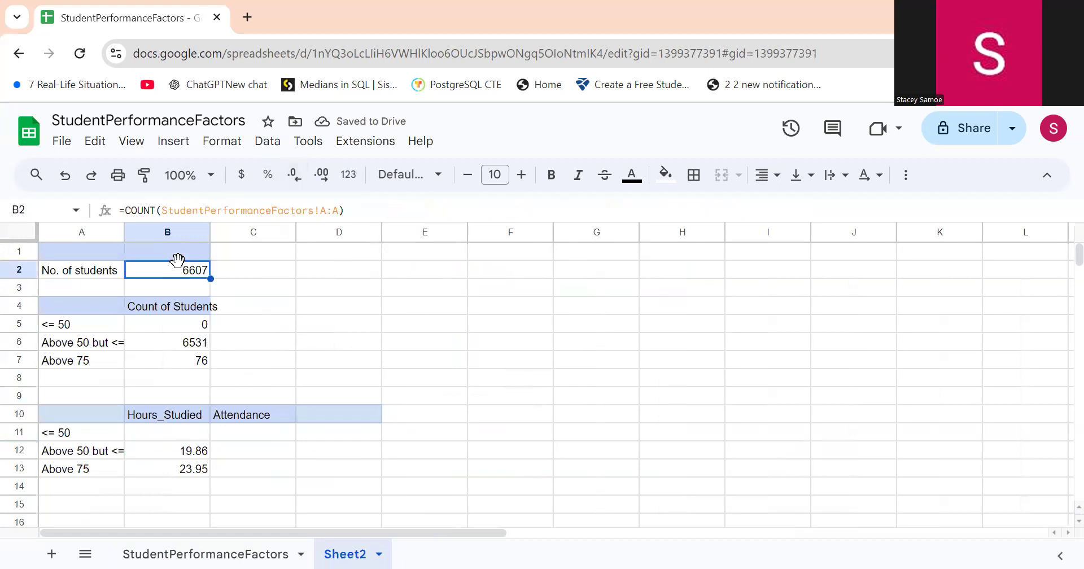
click(171, 324)
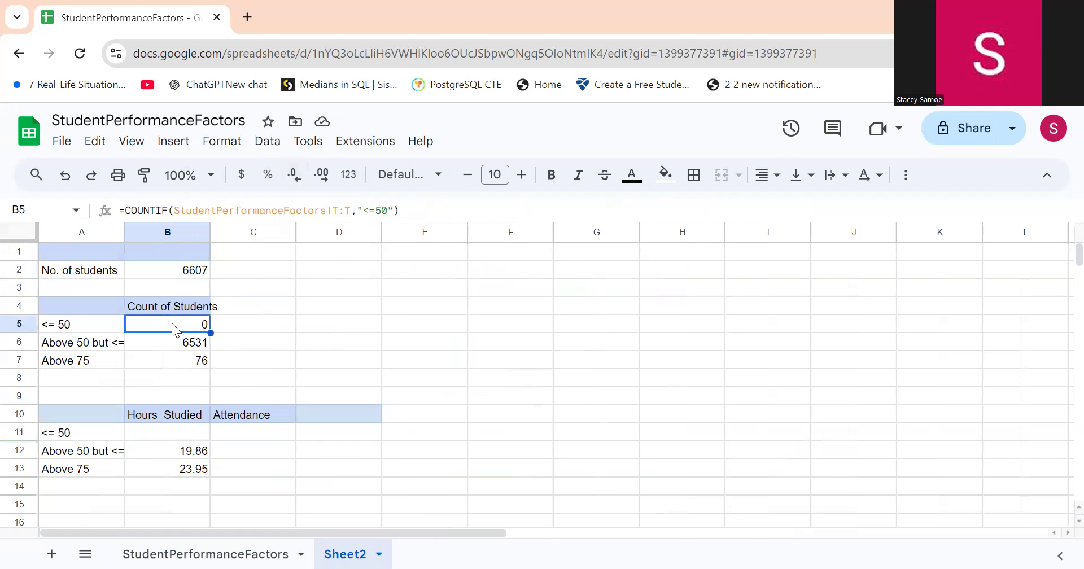
key(Down)
key(Down)
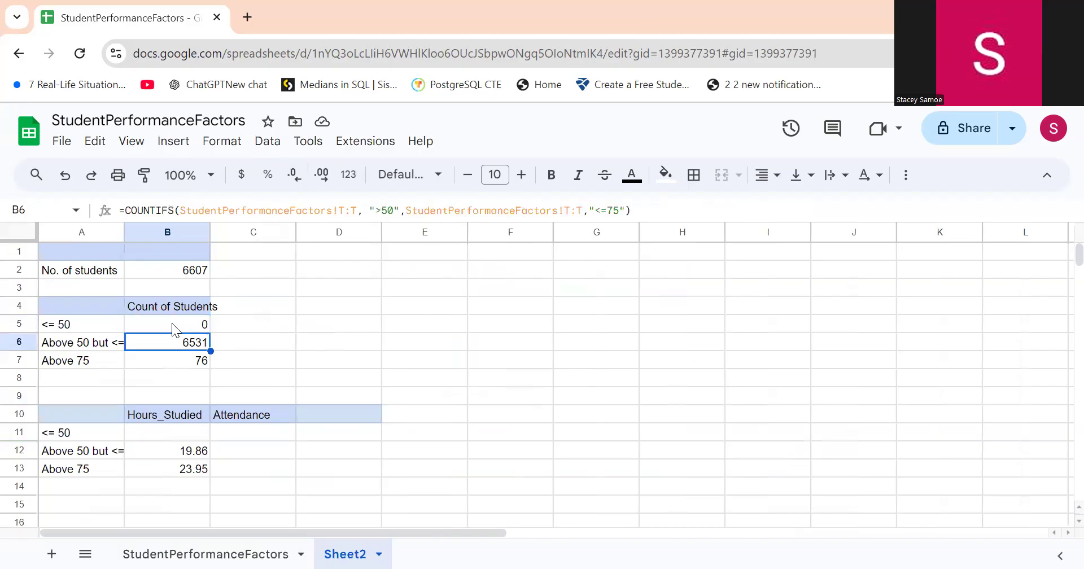
key(Down)
key(Down)
key(Down)
key(Down)
key(Down)
key(Down)
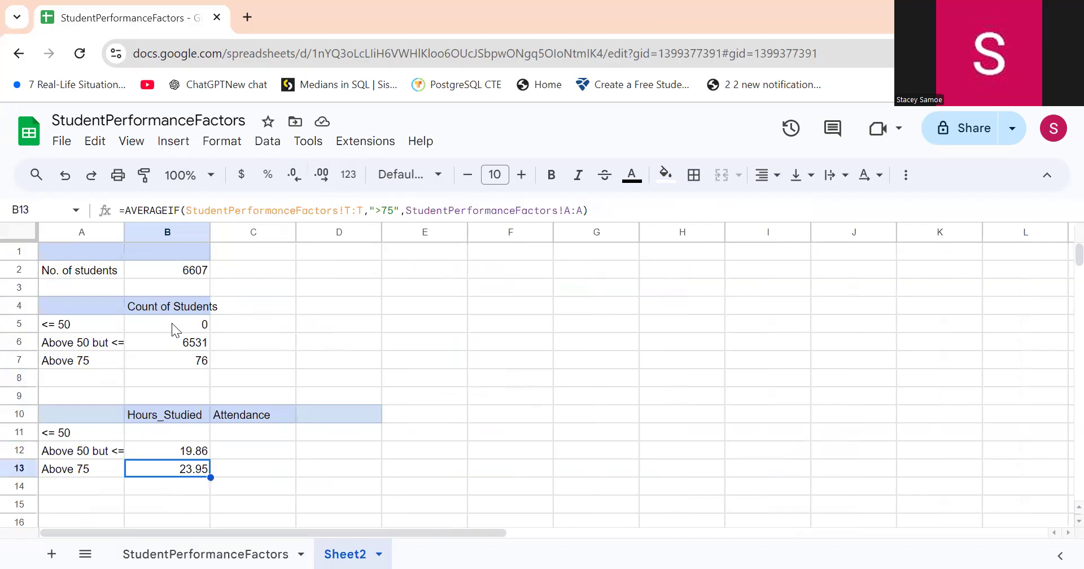
key(Up)
key(Up)
key(Up)
key(Up)
key(Down)
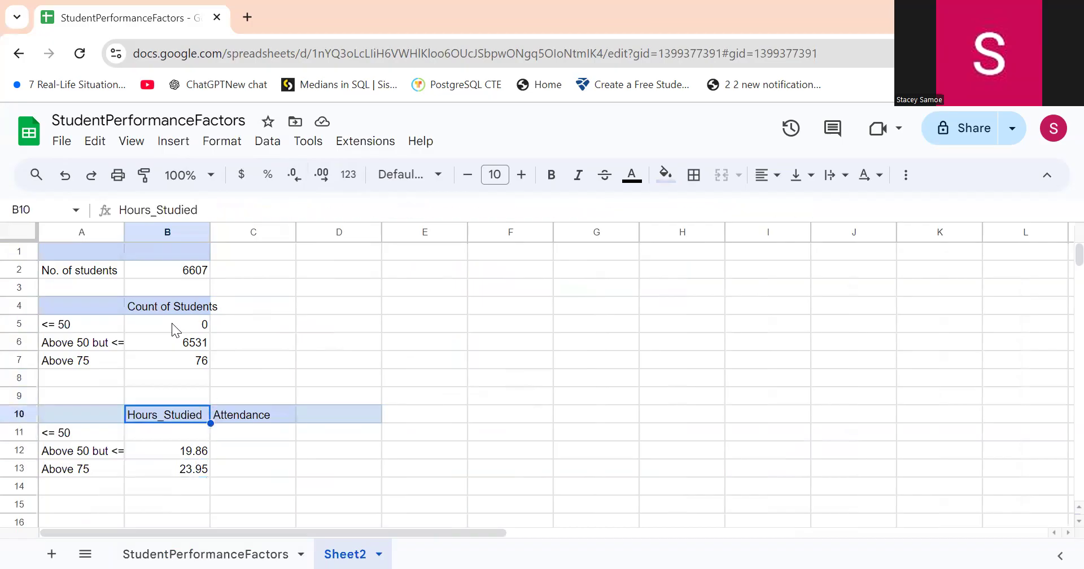
key(Down)
key(Down)
key(Left)
key(Up)
key(Down)
key(Down)
key(Down)
key(Up)
key(Up)
key(Up)
key(Up)
key(Up)
key(Up)
key(Up)
key(Up)
key(Up)
key(Up)
key(Right)
key(Right)
key(Down)
key(Down)
key(Down)
key(Down)
key(Down)
key(Down)
key(Down)
key(Down)
key(Down)
key(Down)
key(Up)
key(Up)
key(Left)
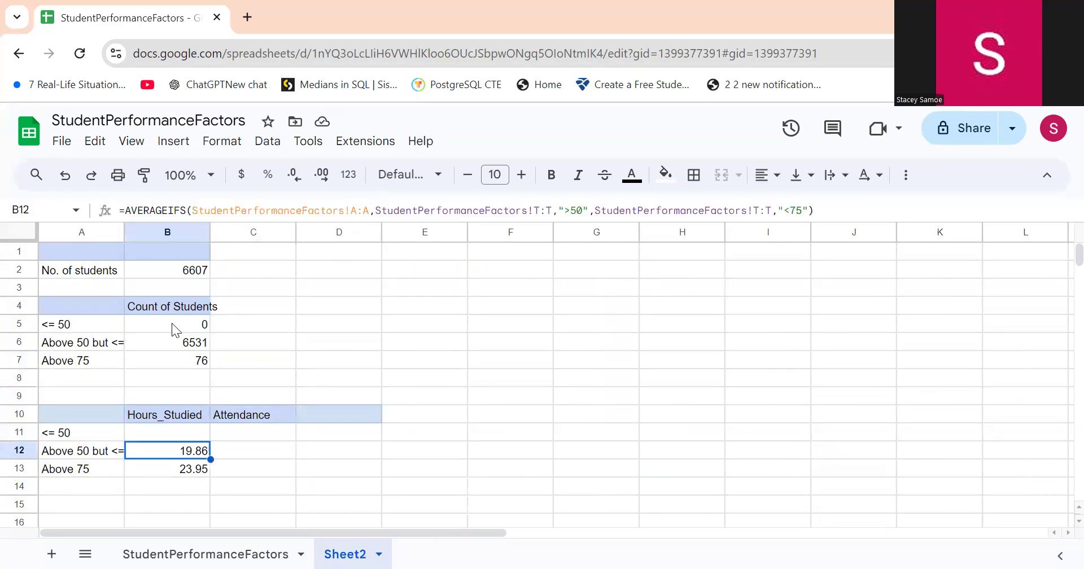
Move the Hours_Studied header and averages from B10:B13 to C4:C7, beside the student counts.
drag(173, 409, 163, 468)
key(ctrl+c)
click(247, 301)
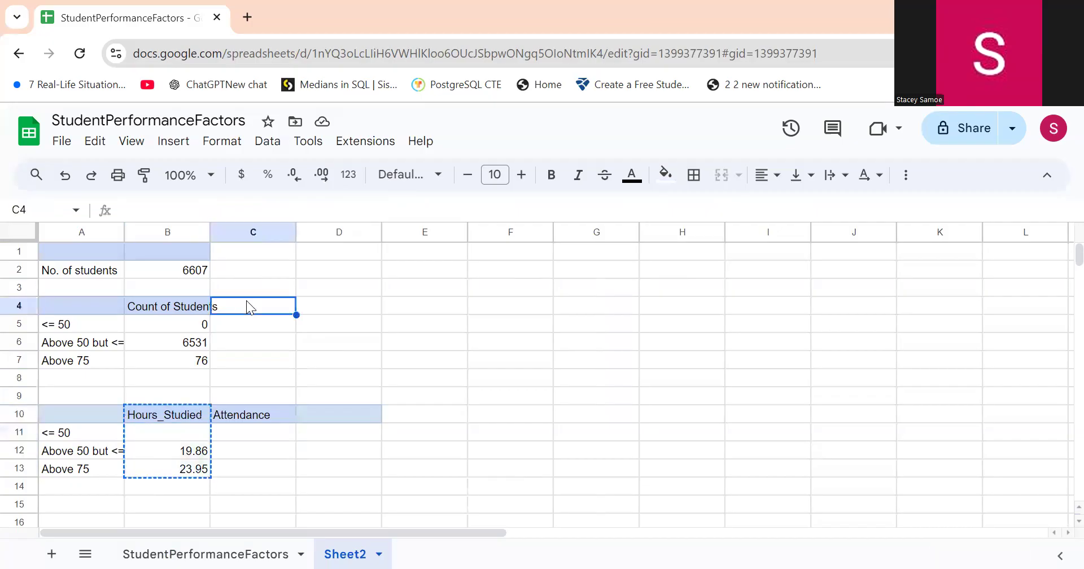
key(ctrl+v)
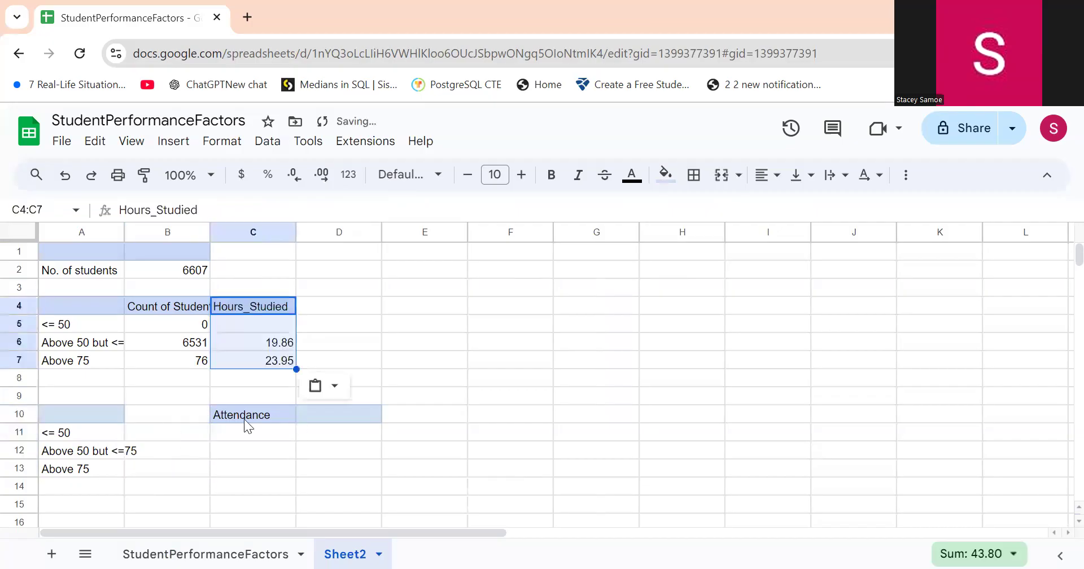
Move the Attendance header cells C10:D10 to D4:E4, beside the Hours_Studied header.
drag(244, 419, 346, 413)
key(ctrl+x)
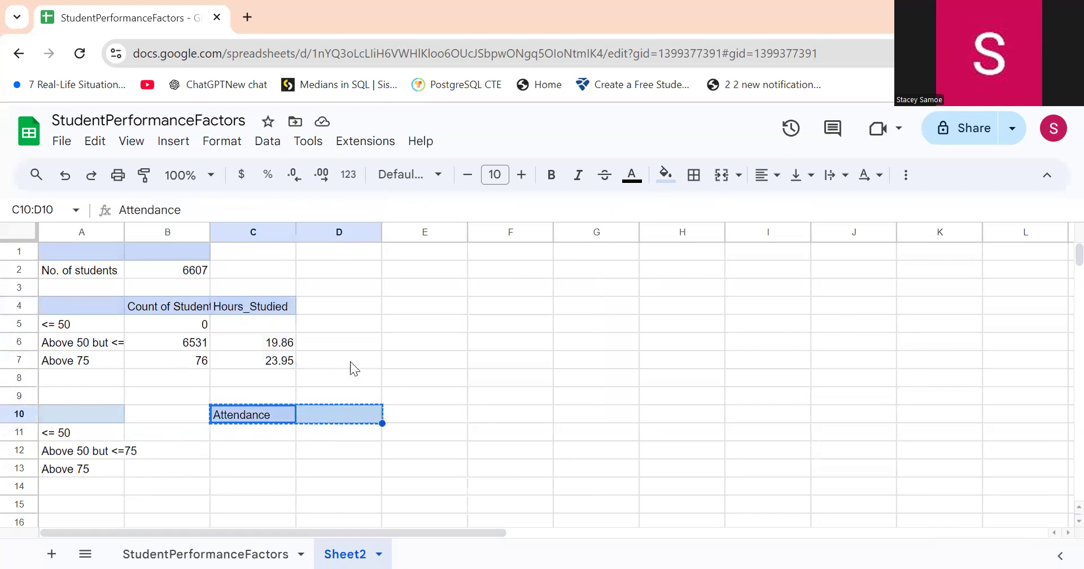
click(329, 305)
key(ctrl+v)
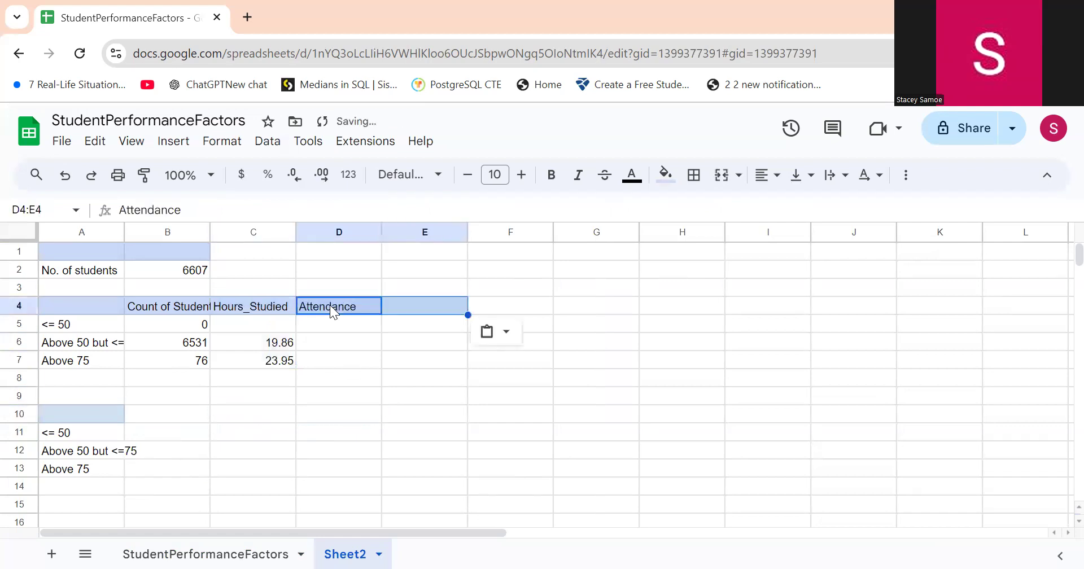
Clear the leftover score band labels in A9:A14 and remove the fill color from those cells.
drag(81, 402, 79, 484)
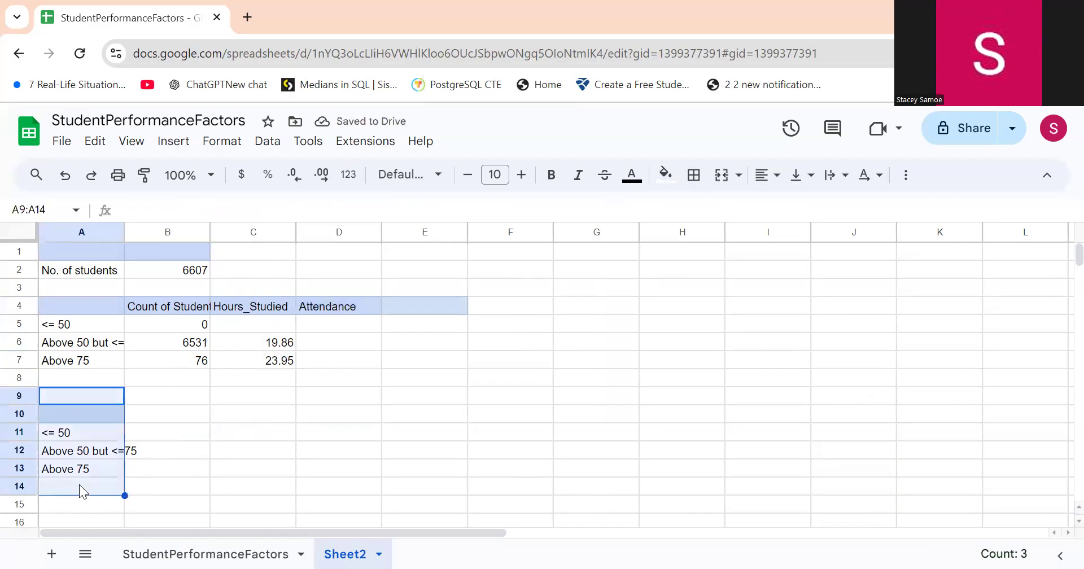
key(Delete)
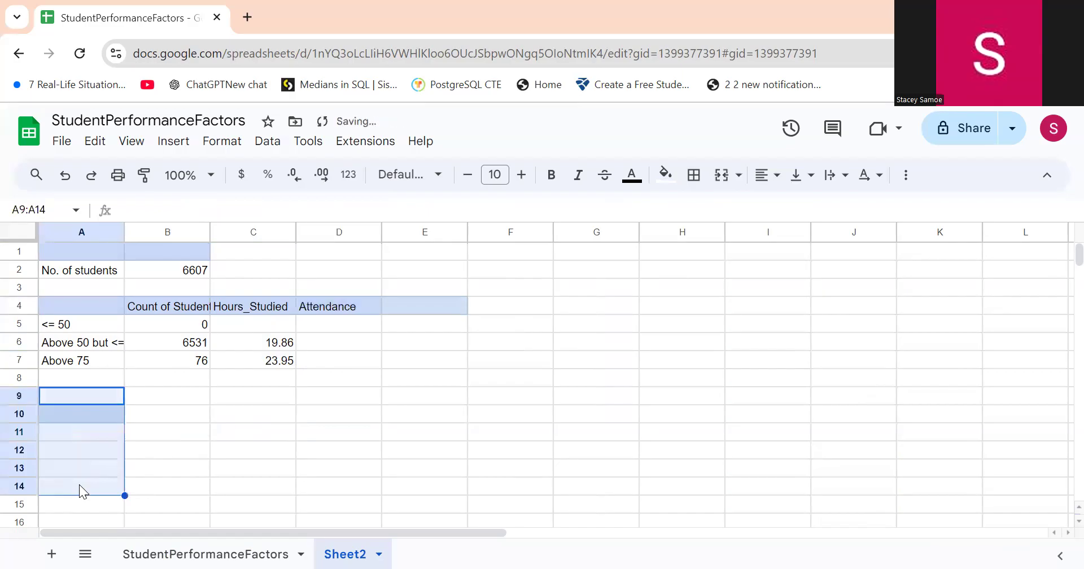
click(660, 176)
click(698, 207)
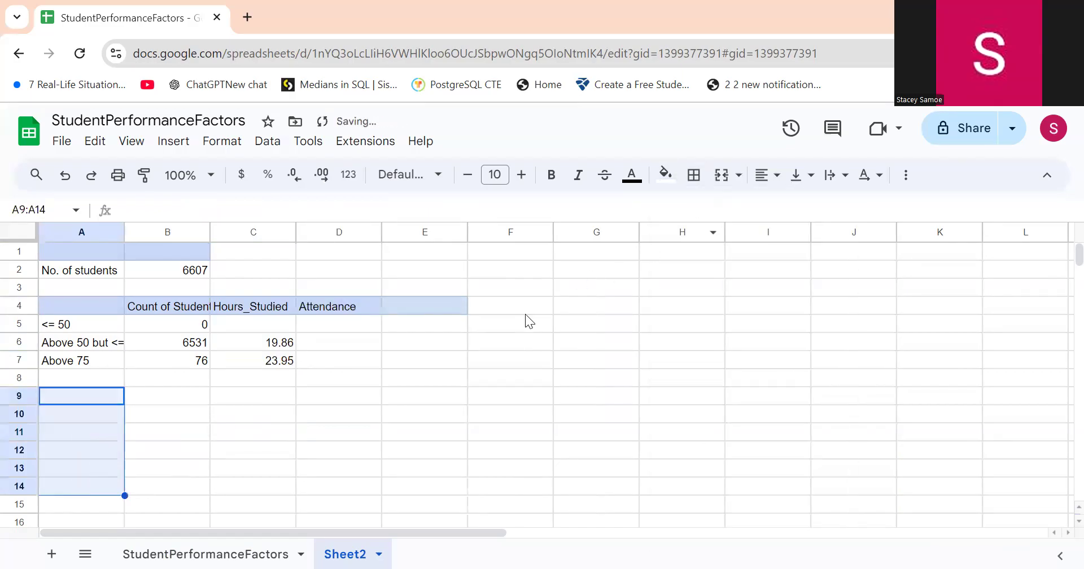
click(460, 375)
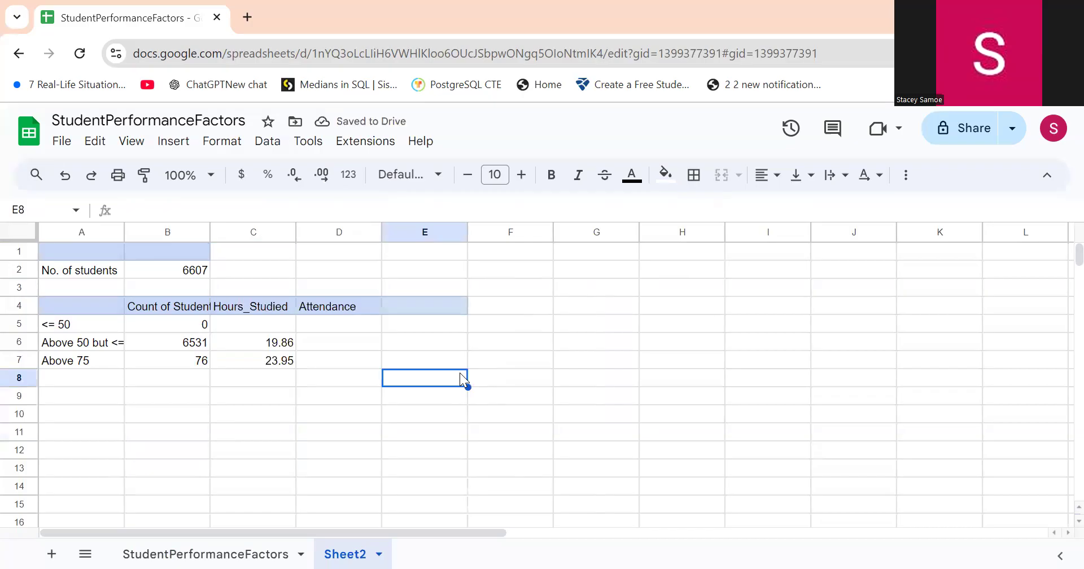
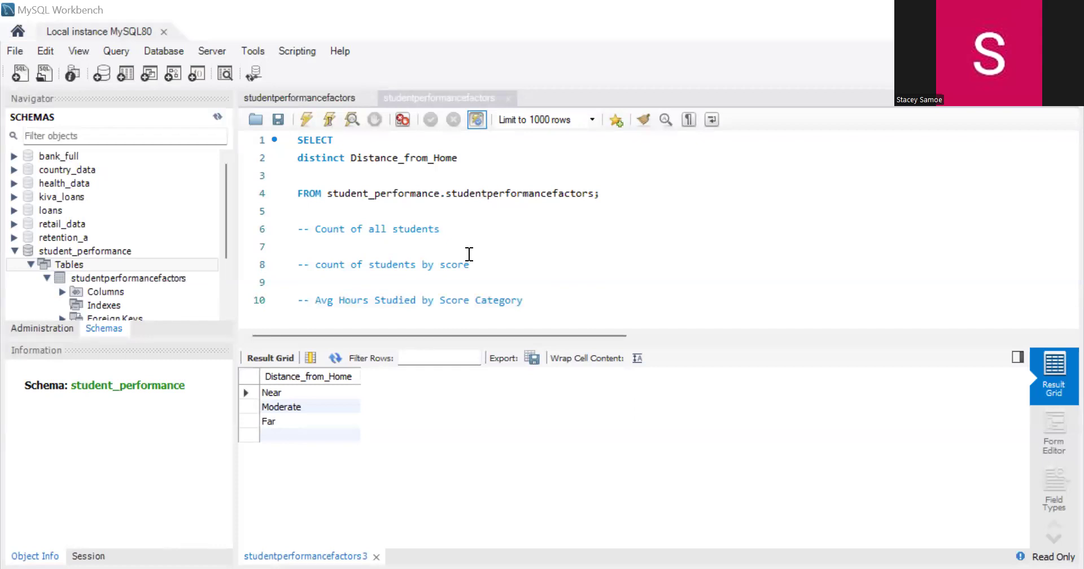
In MySQL Workbench, replace distinct Distance_from_Home with * in the SELECT query on student_performance.studentperformancefactors.
drag(462, 157, 296, 157)
text(*)
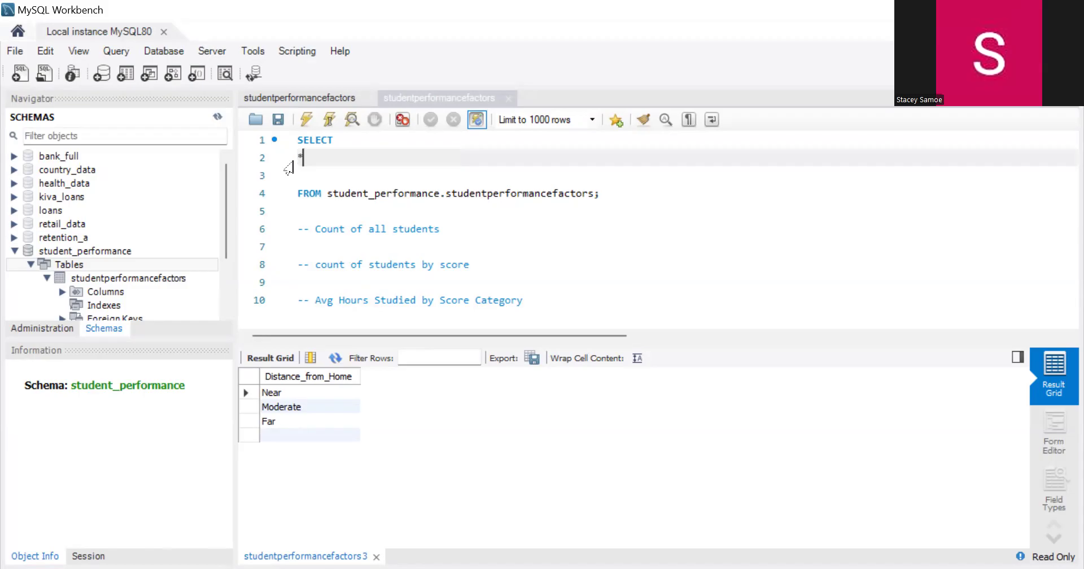
Join the SELECT * FROM student_performance.studentperformancefactors query onto a single line and run it.
key(Down)
key(Down)
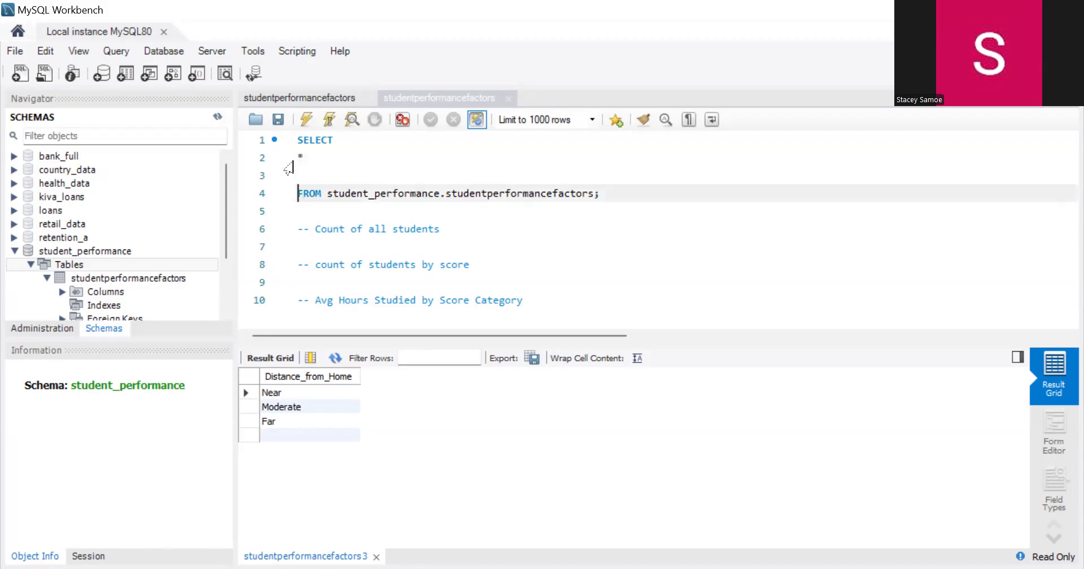
key(BackSpace)
key(BackSpace)
key(BackSpace)
text(*)
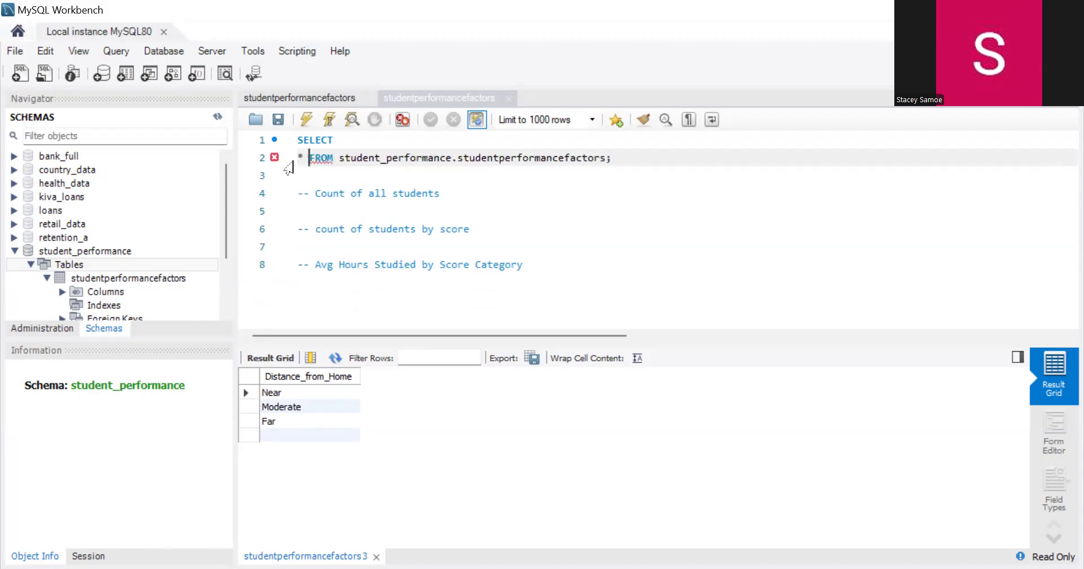
key(Home)
key(BackSpace)
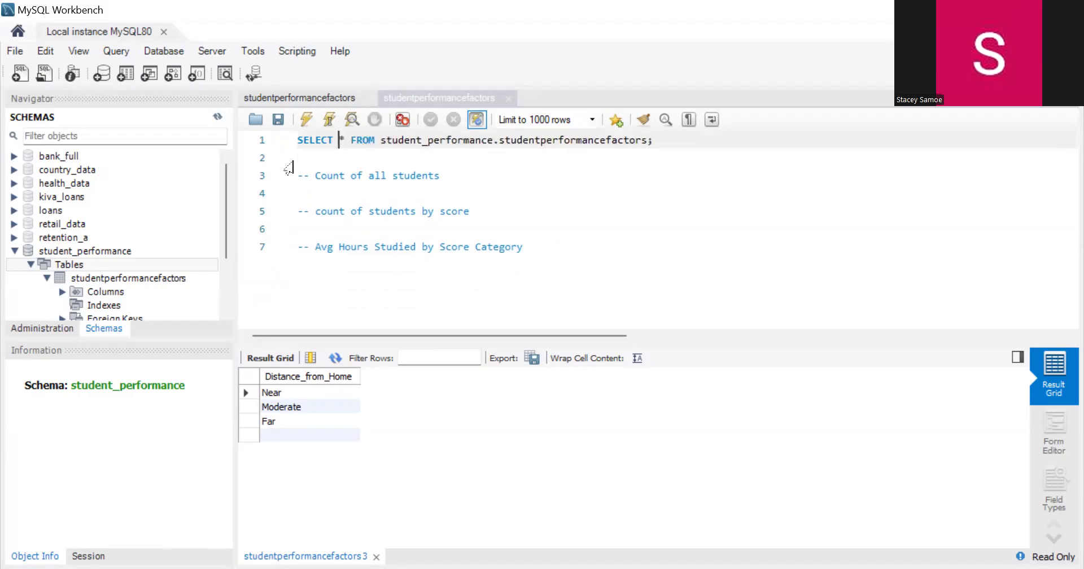
click(305, 125)
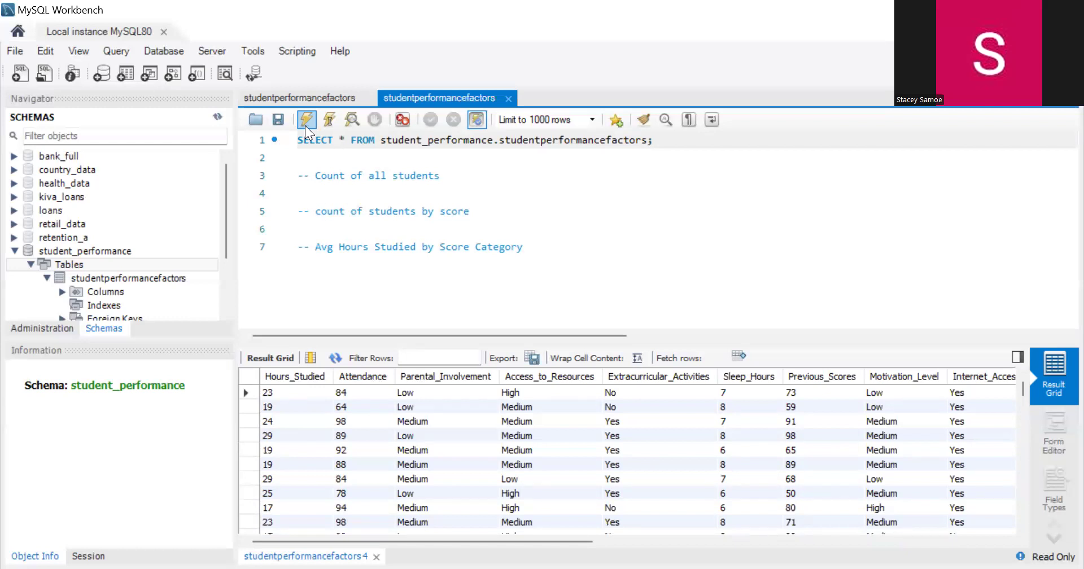
Below the "Count of all students" comment, write select count(*) on a new line.
click(454, 175)
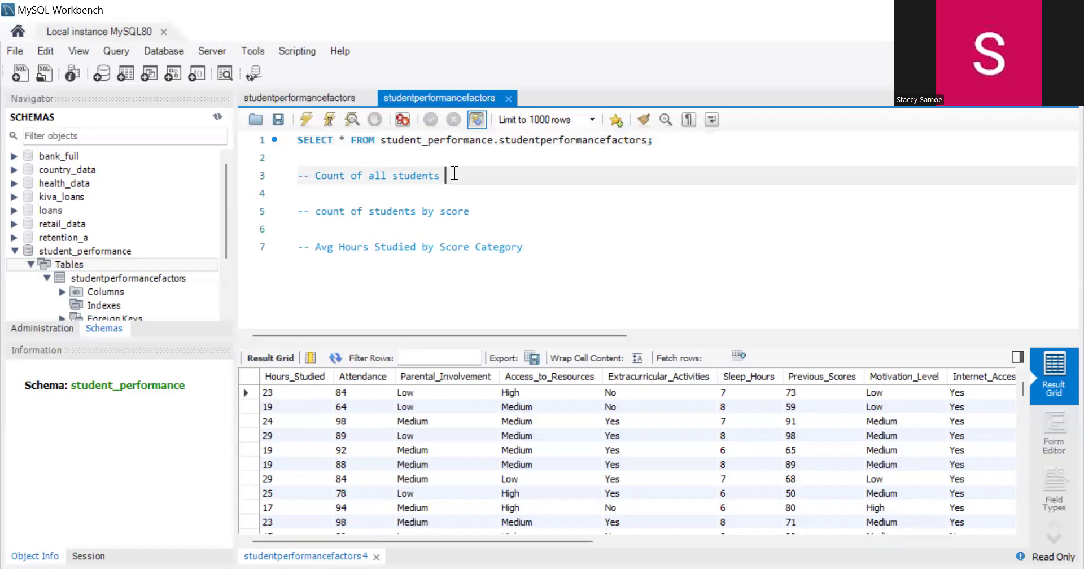
key(Return)
text(select)
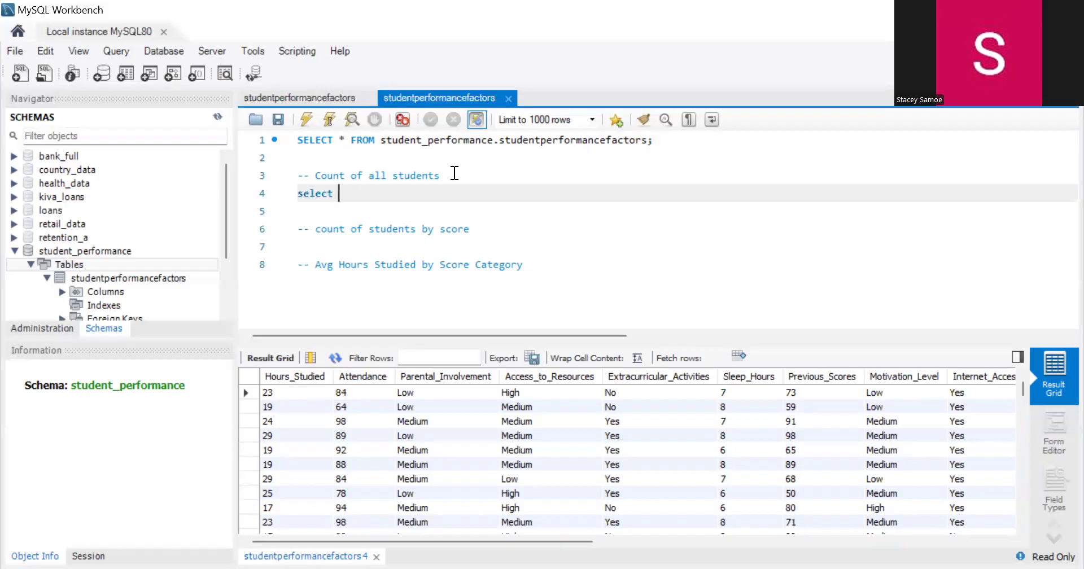
text(count())
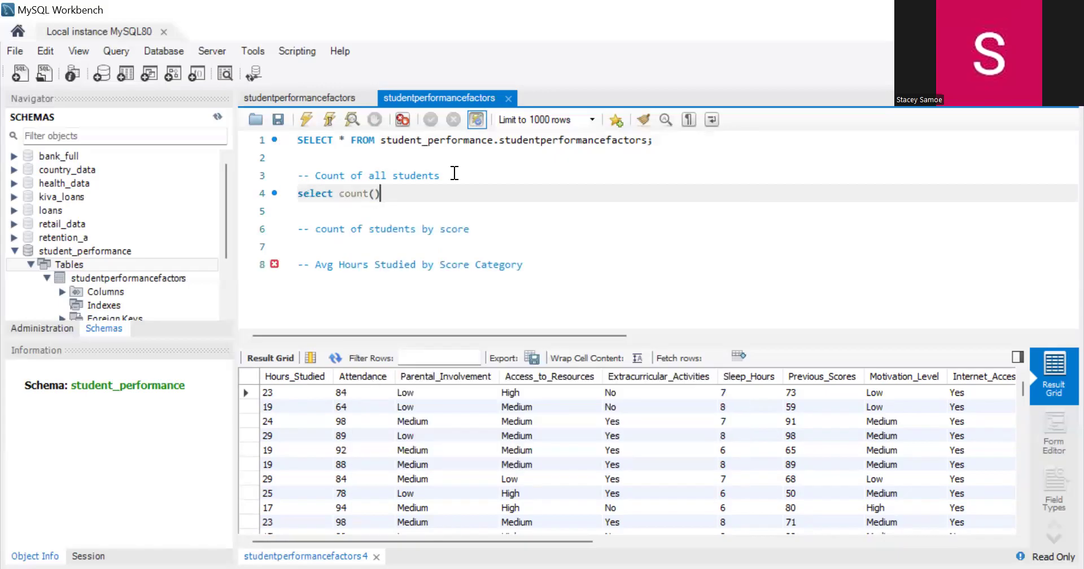
key(Left)
text(*))
key(Return)
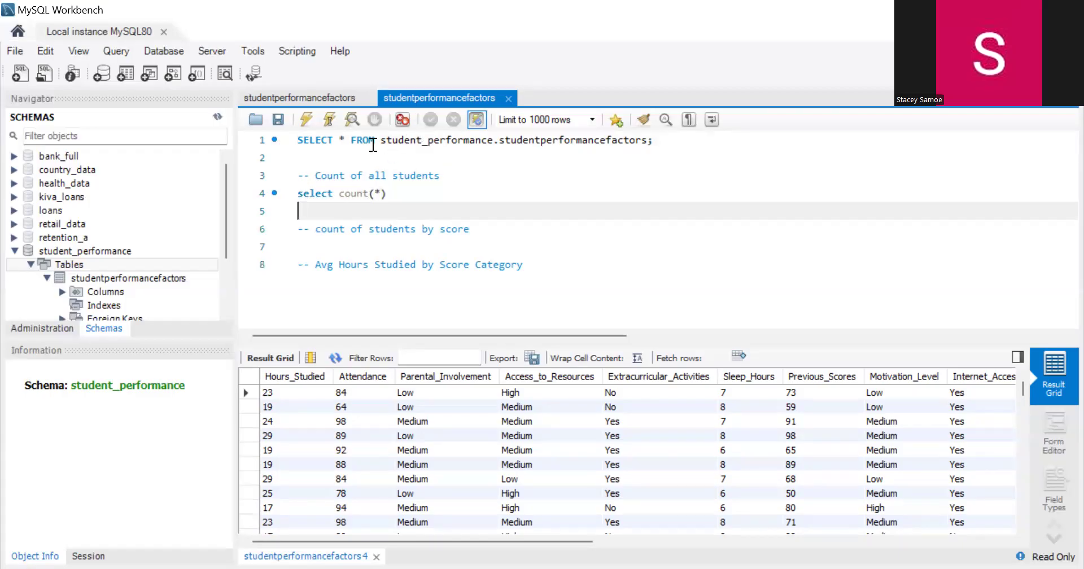
Copy the FROM student_performance.studentperformancefactors; clause from the first query to the end of select count(*), and run the script.
drag(337, 141, 496, 159)
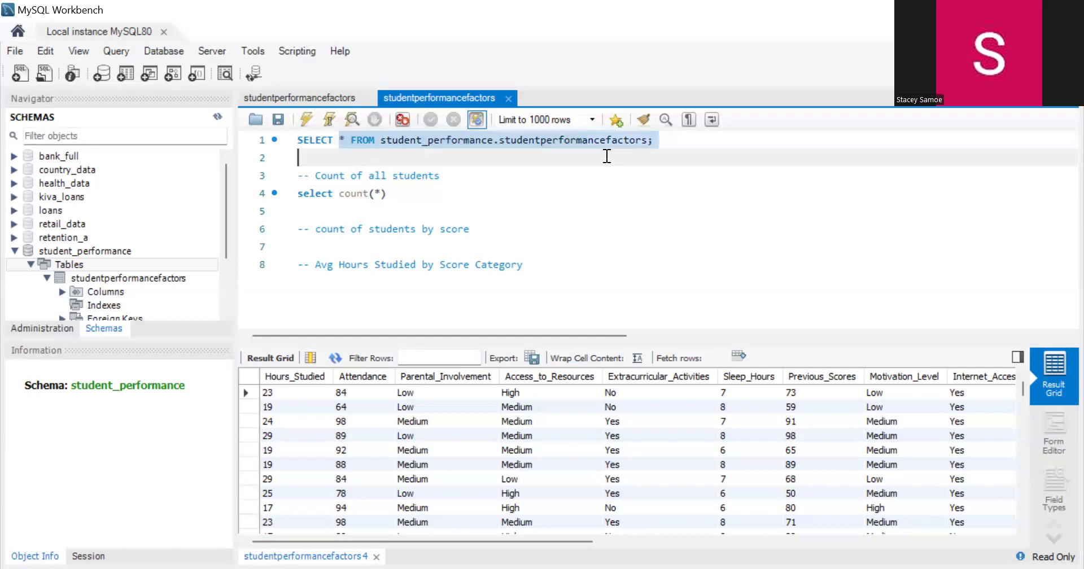
click(351, 140)
drag(352, 141, 658, 143)
key(ctrl+c)
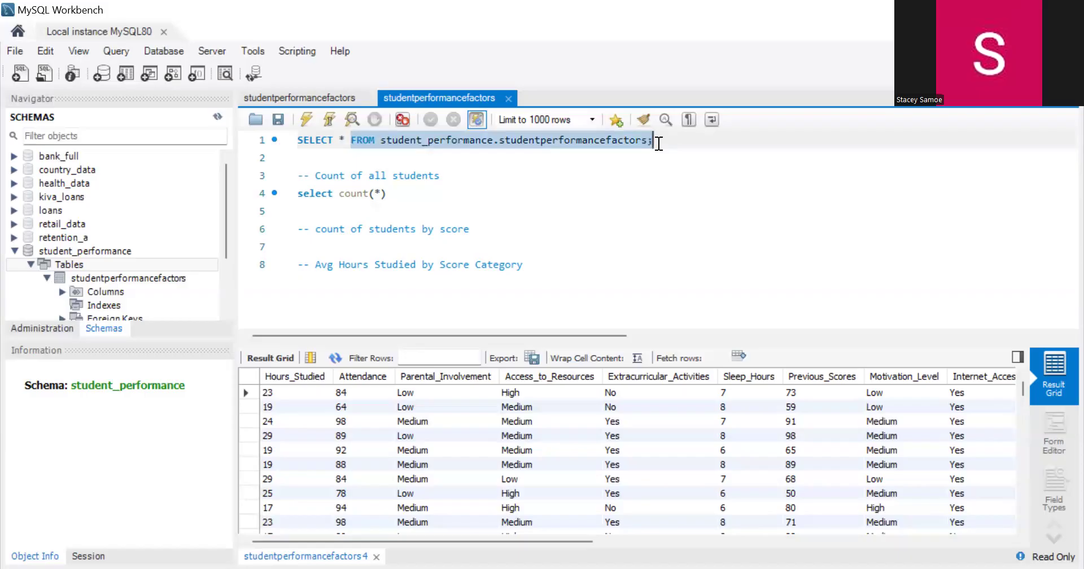
click(423, 195)
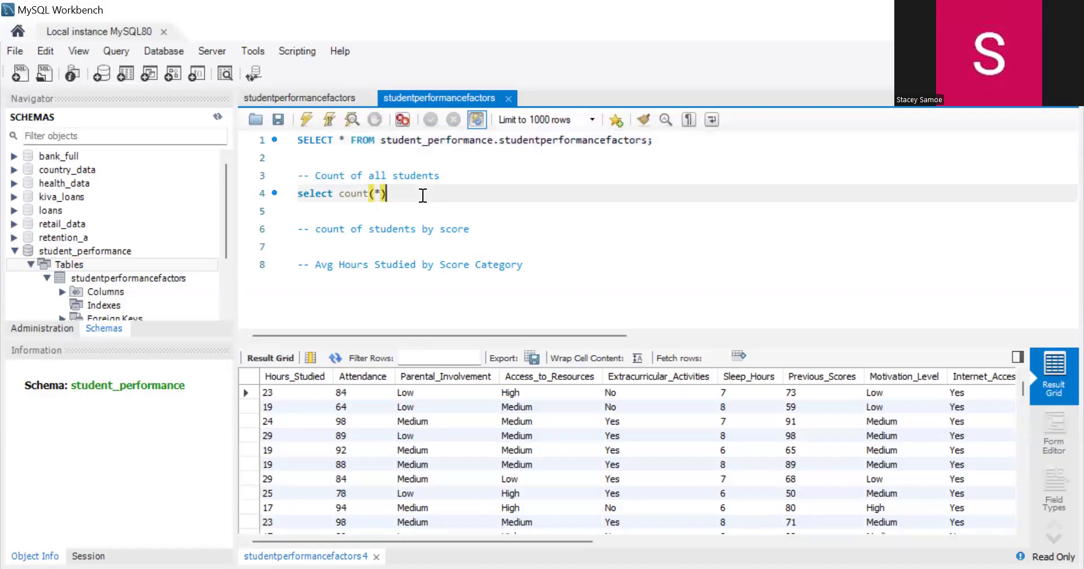
key(ctrl+v)
key(Return)
key(BackSpace)
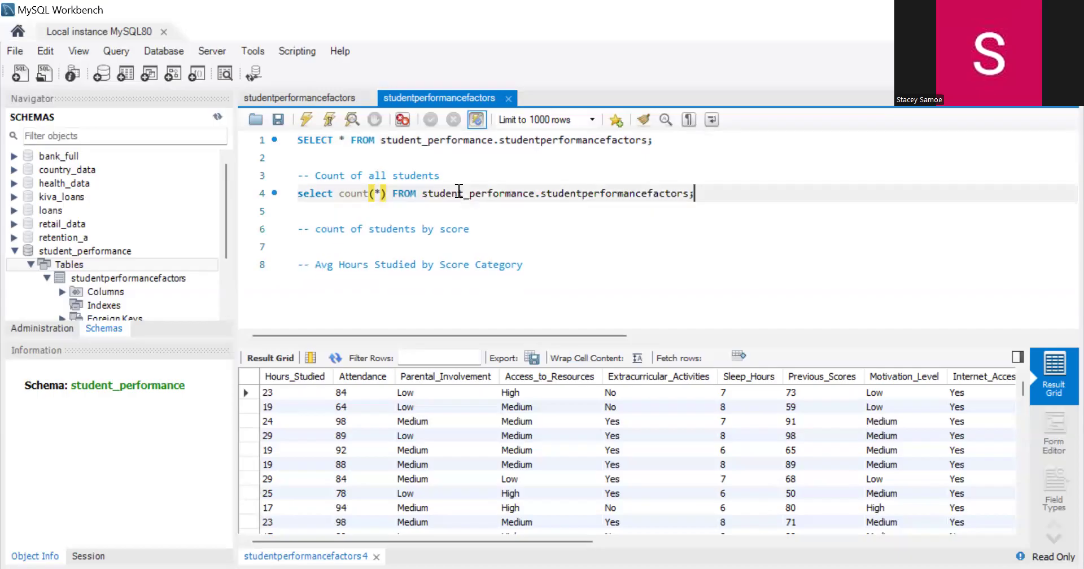
click(305, 121)
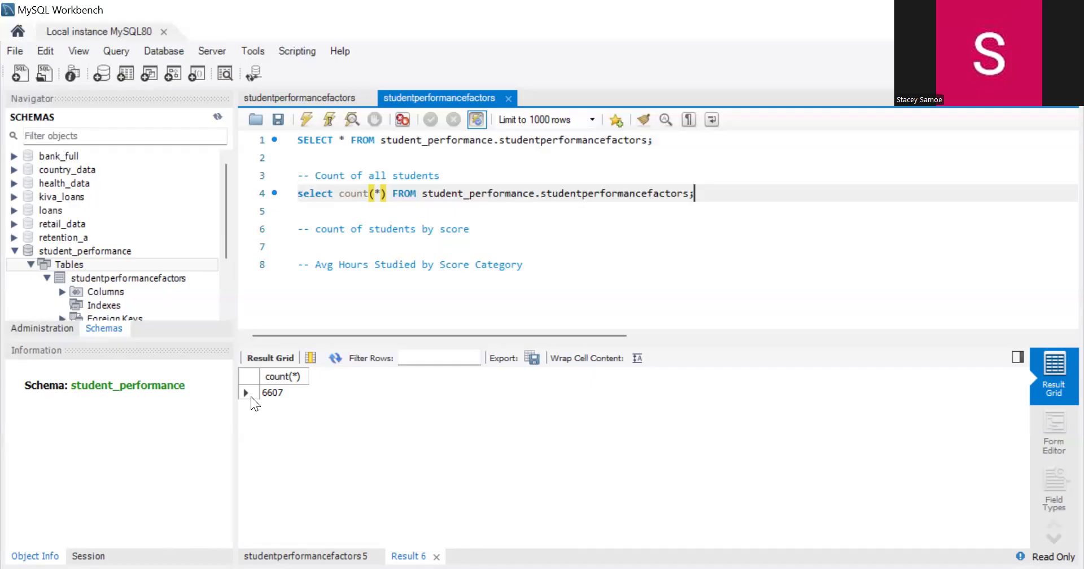
Comment out the SELECT * query and the select count(*) query with -- prefixes.
click(485, 193)
click(475, 140)
text(--)
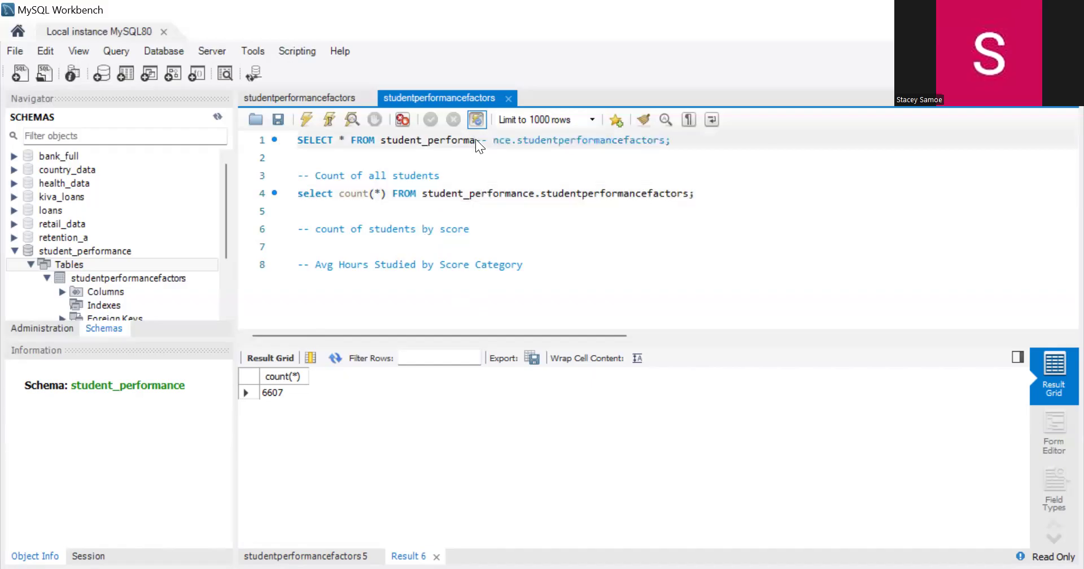
click(300, 139)
text(--)
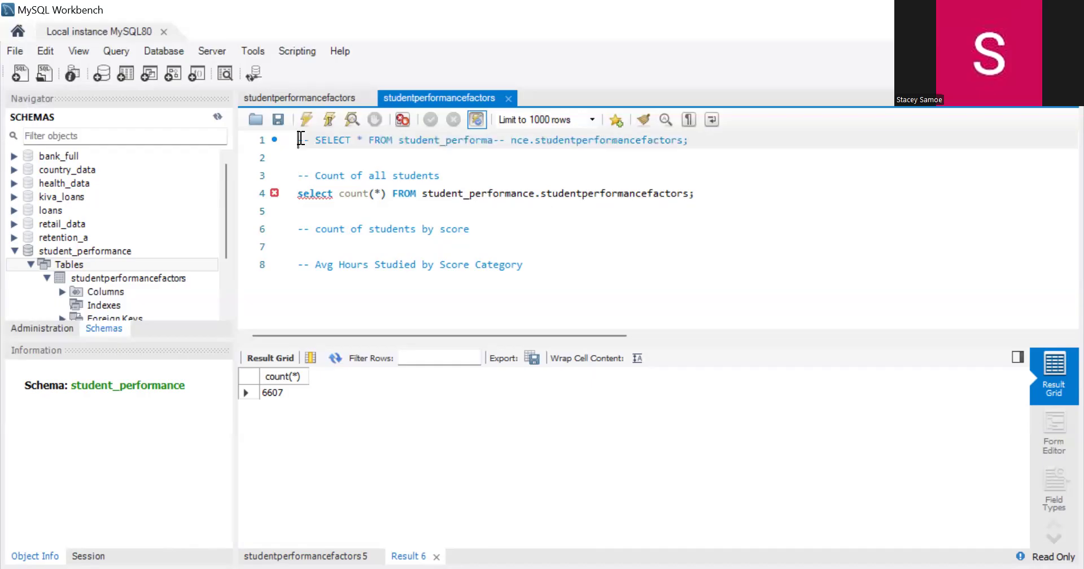
click(288, 201)
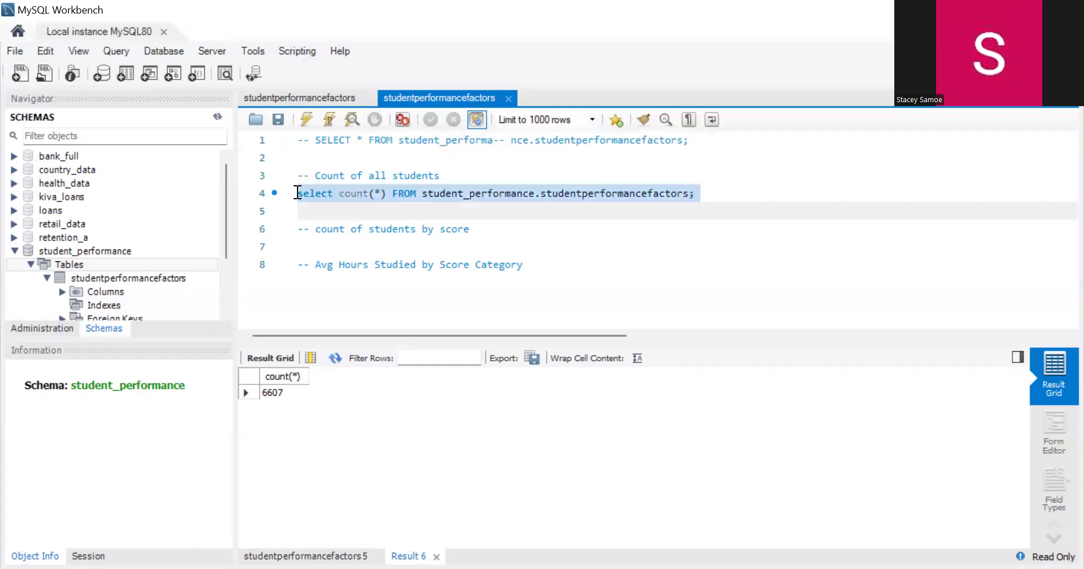
key(ctrl+slash)
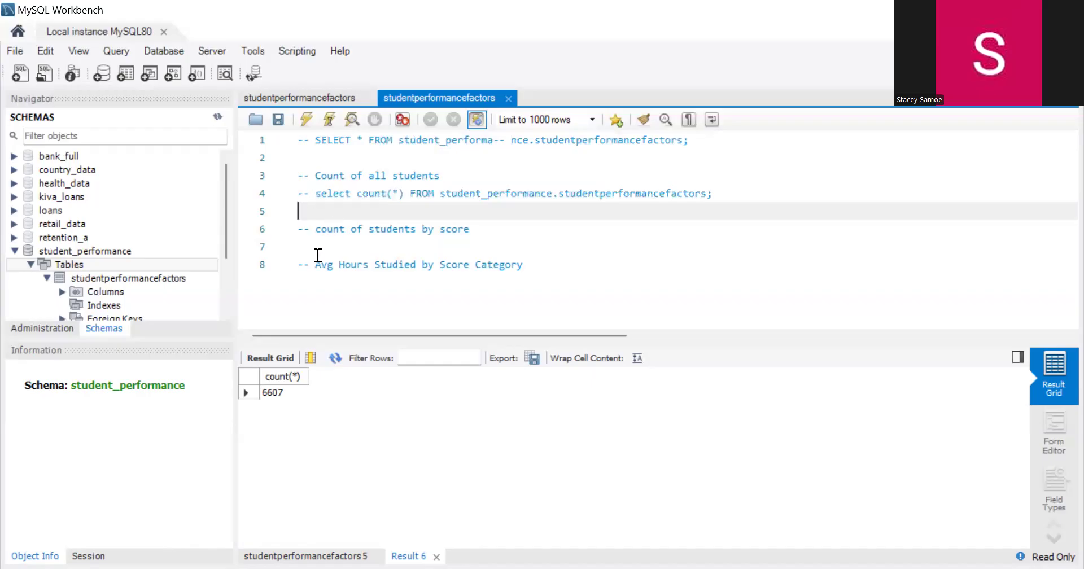
Copy the count(*) query without its comment marker to a new line below the "count of students by score" comment.
click(331, 244)
key(Return)
key(Up)
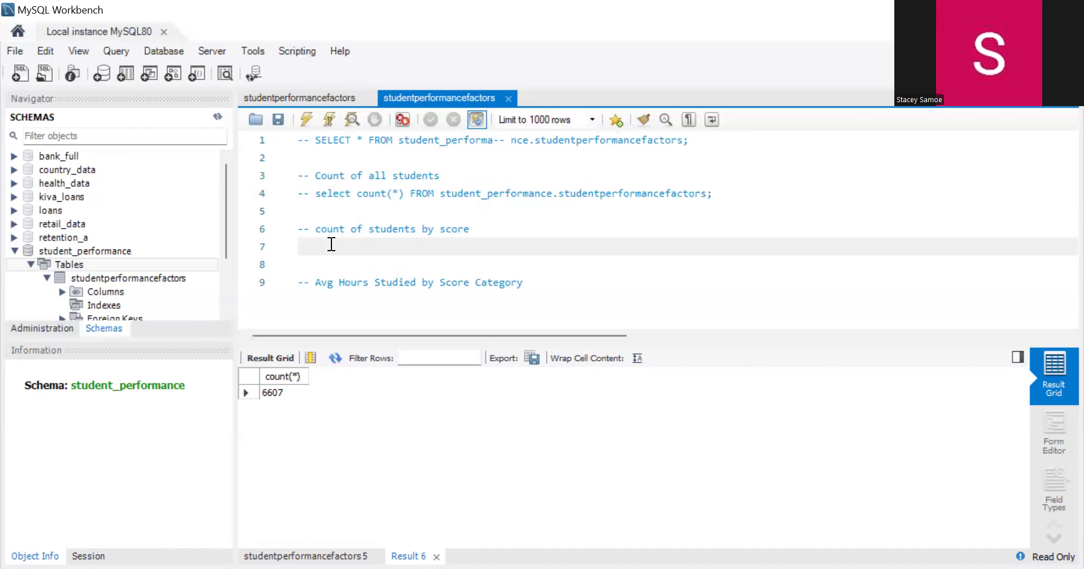
click(718, 193)
drag(712, 194, 317, 194)
key(ctrl+c)
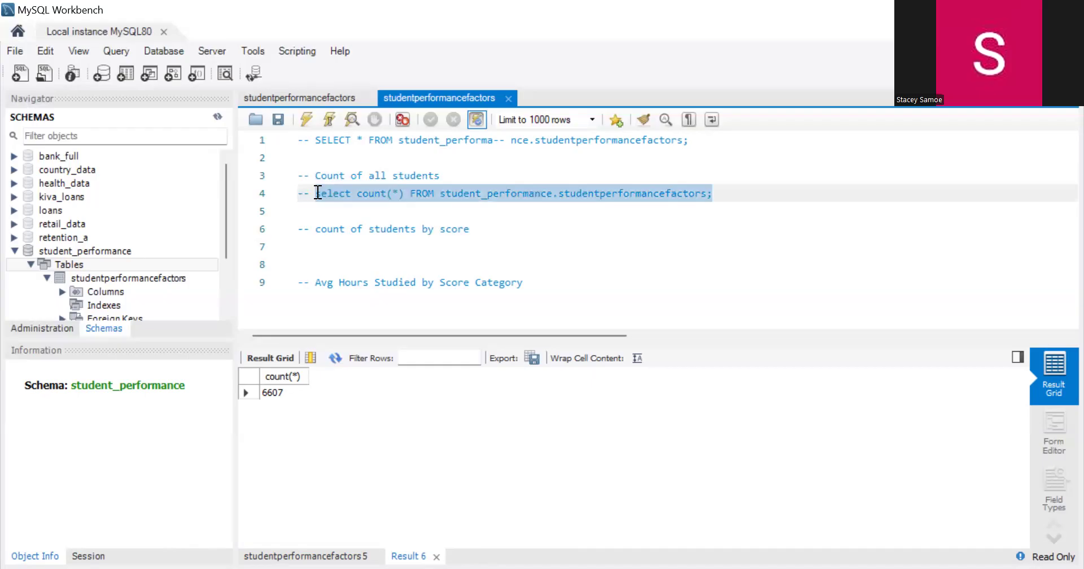
click(313, 244)
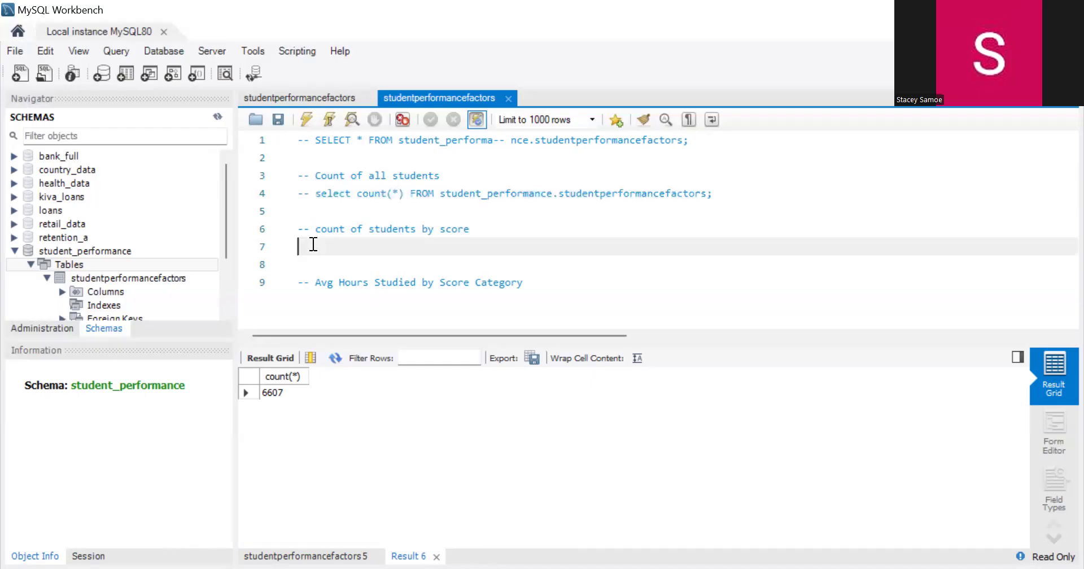
key(ctrl+v)
Split the copied query into separate lines for select, an indented count(*), and the FROM clause.
click(338, 247)
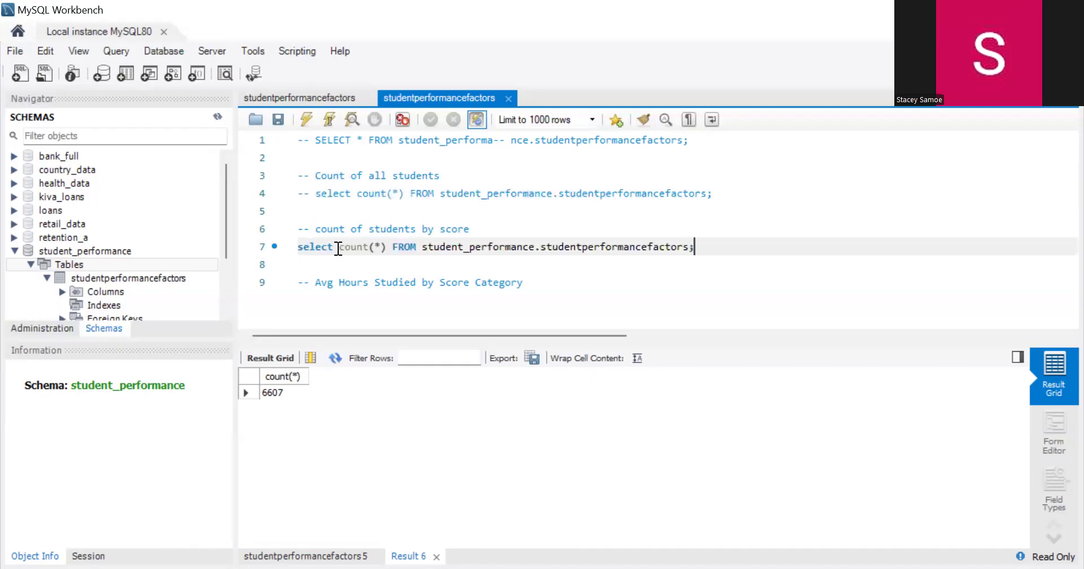
key(Return)
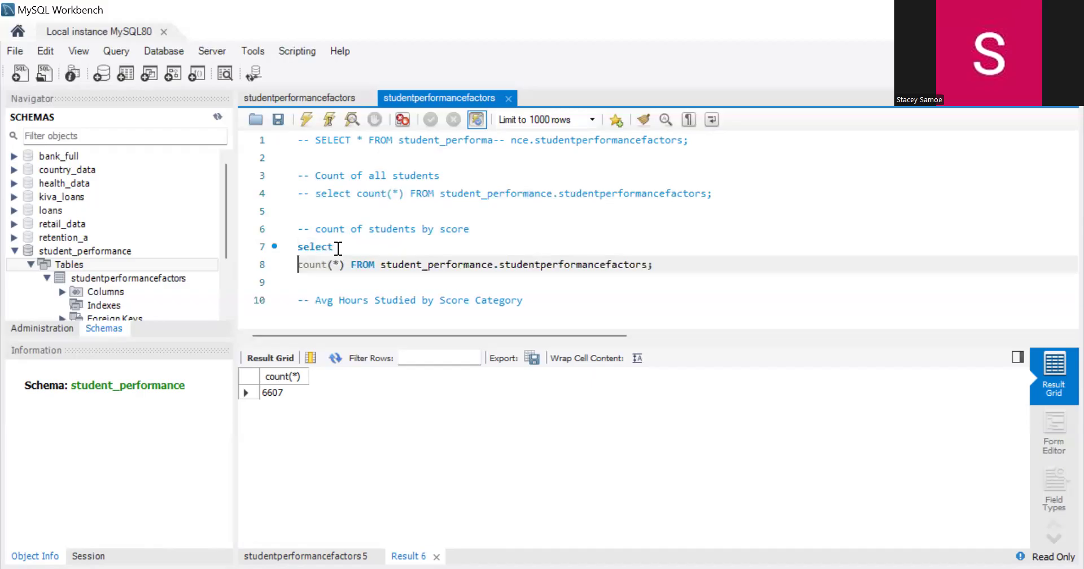
key(Tab)
click(377, 264)
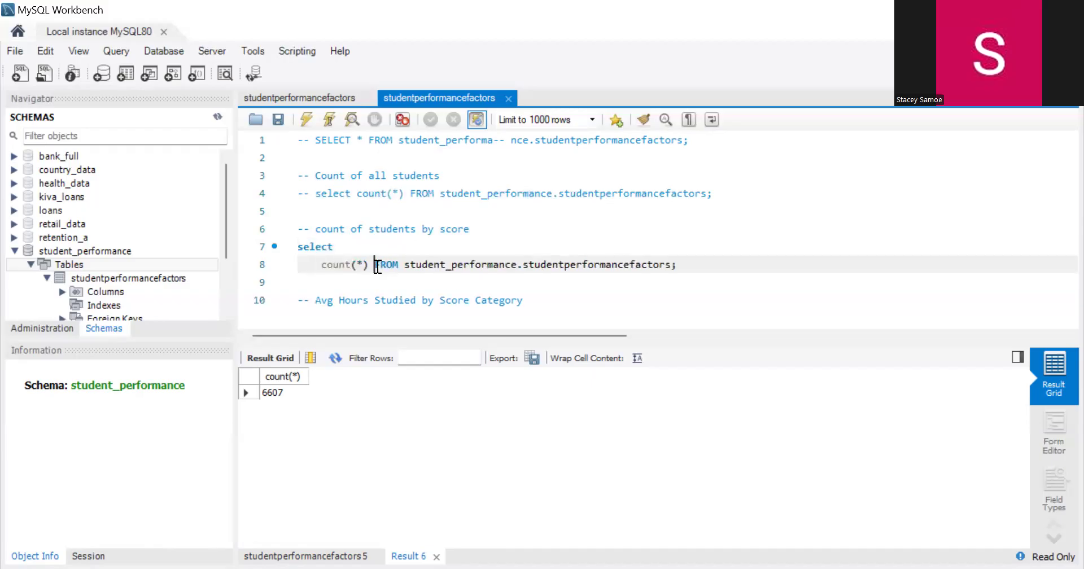
key(Return)
key(BackSpace)
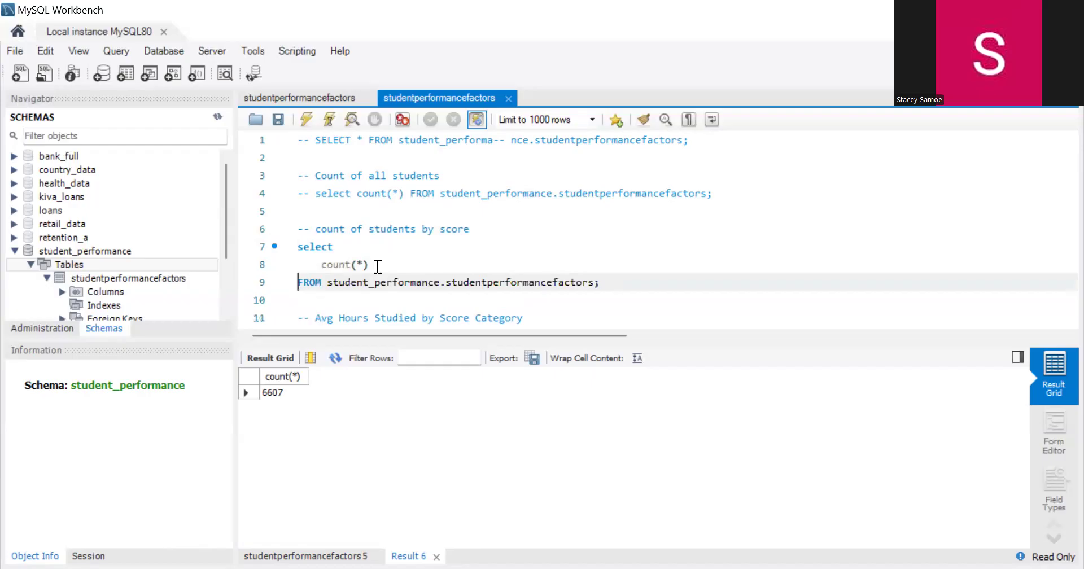
Add a comma after count(*) and begin a case expression on the following line.
click(378, 265)
text(;)
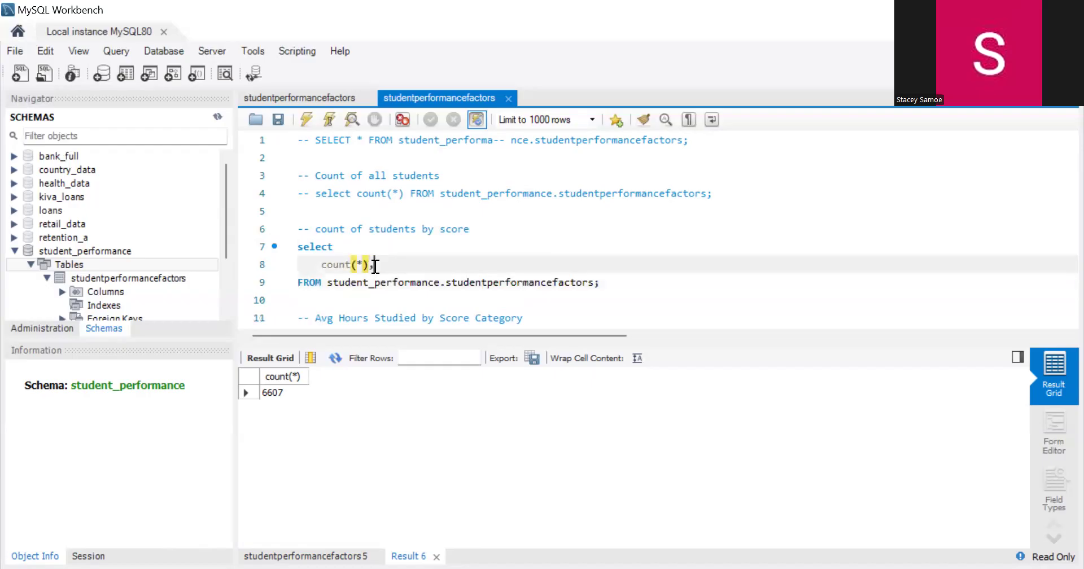
key(Return)
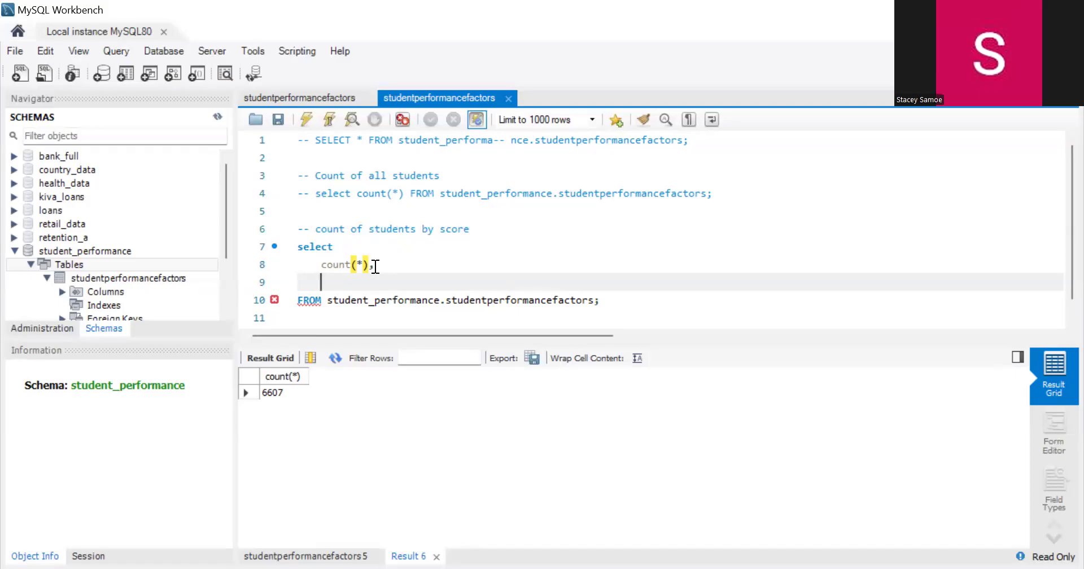
text(case)
key(Return)
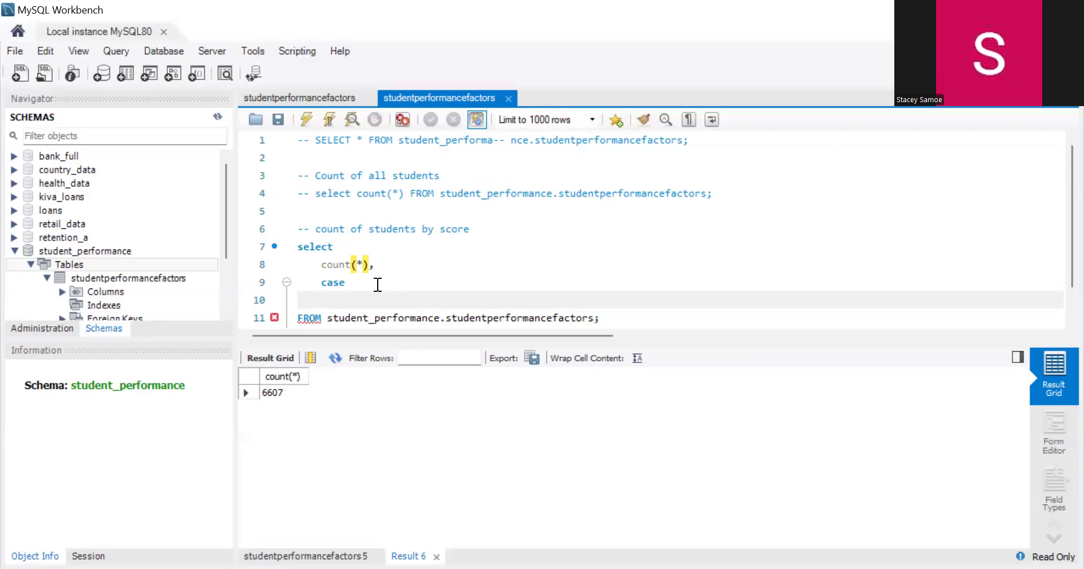
Add the condition when Exam_Score <= 50 then inside the case expression.
text(e)
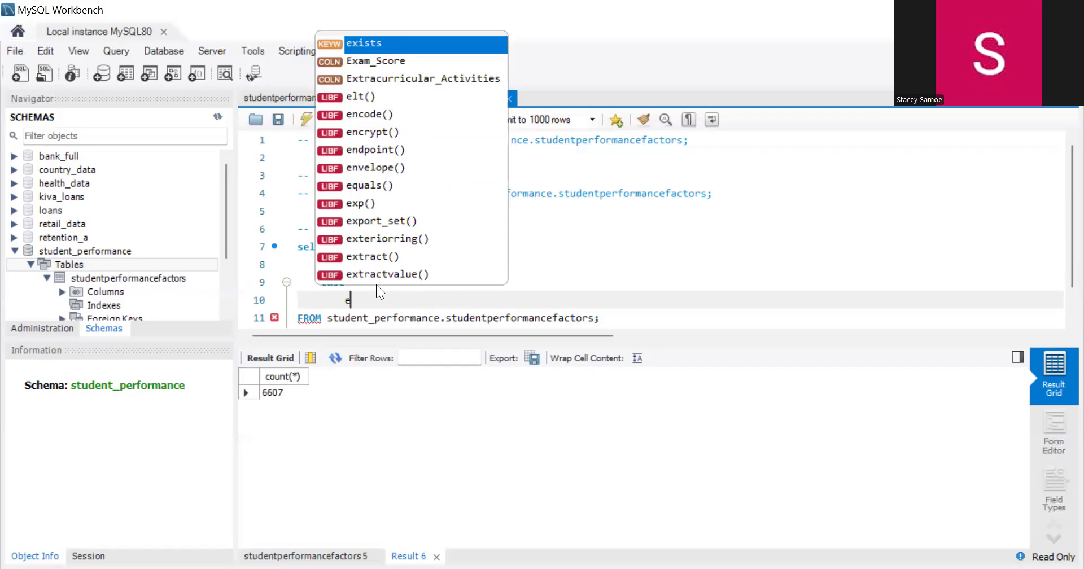
text(xam)
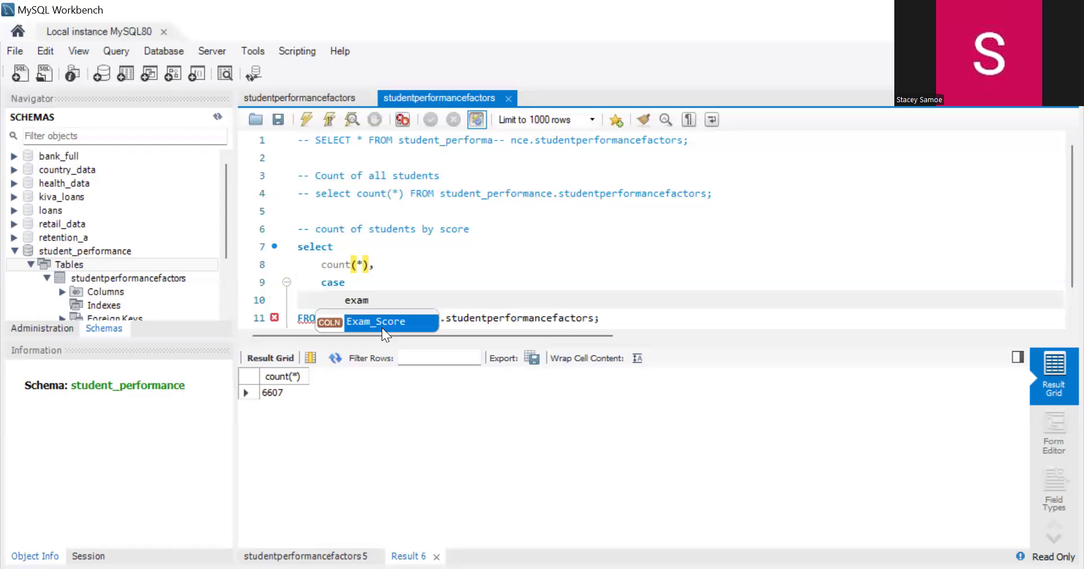
double_click(382, 323)
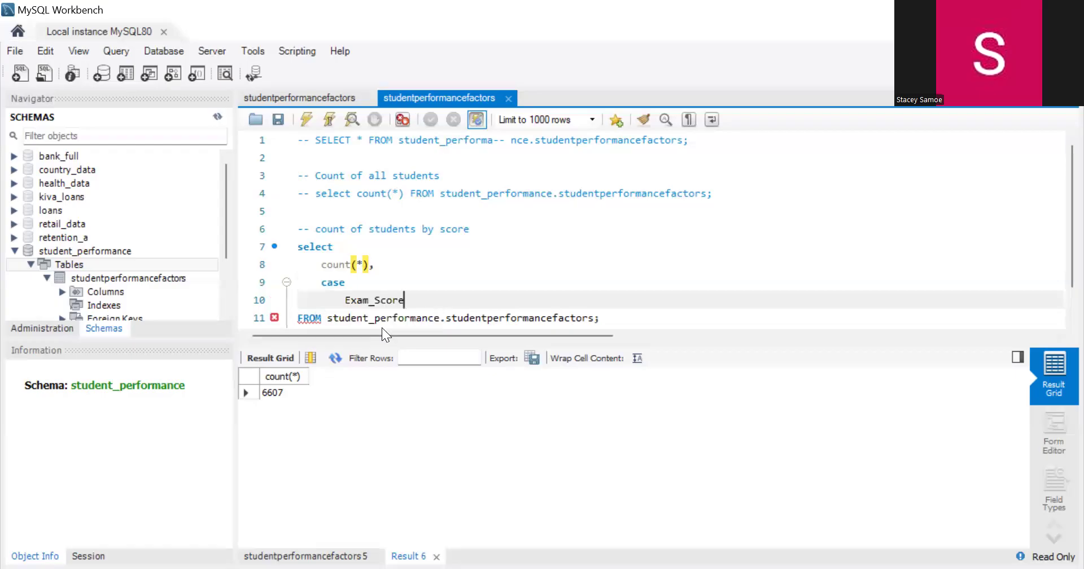
text(when)
click(447, 300)
text(<= )
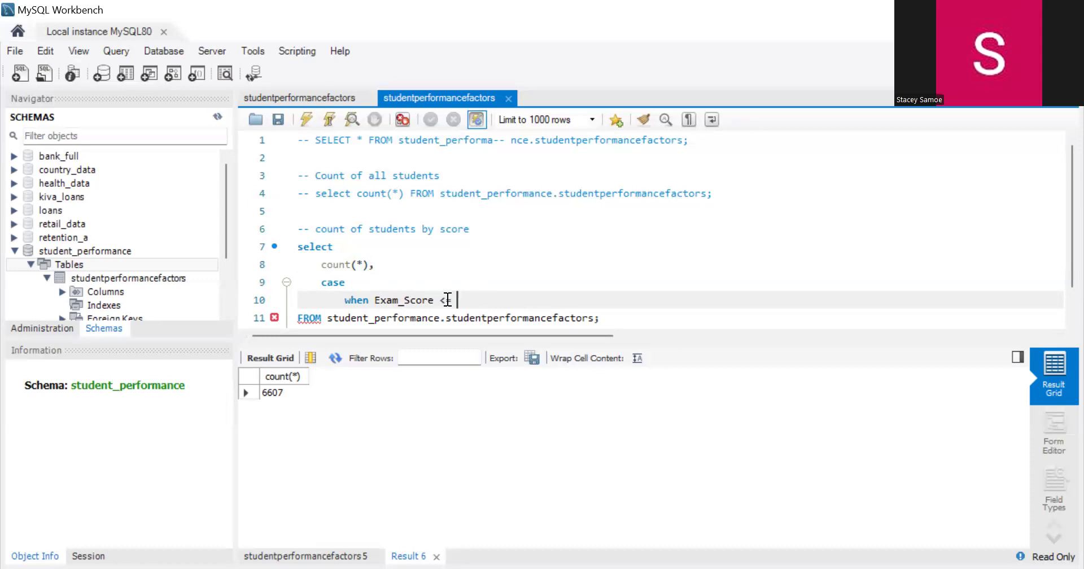
text(50 the)
key(BackSpace)
text(n '')
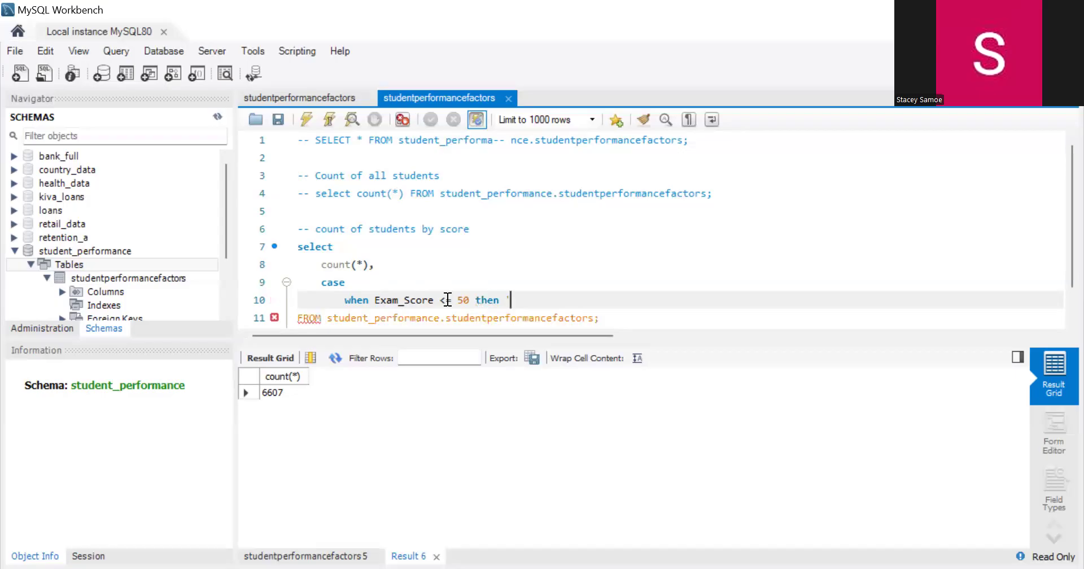
Enter "<=50" in double quotes as the label for the first case condition, and start a new line below it.
key(Left)
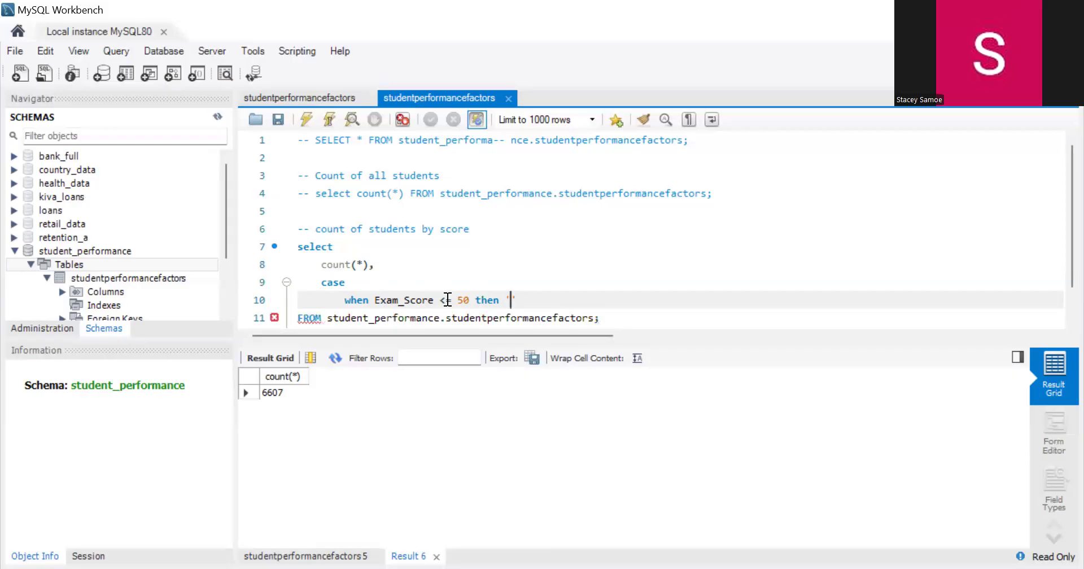
text(<=50)
key(Delete)
text(')
key(Left)
key(Left)
key(Left)
key(Left)
key(Left)
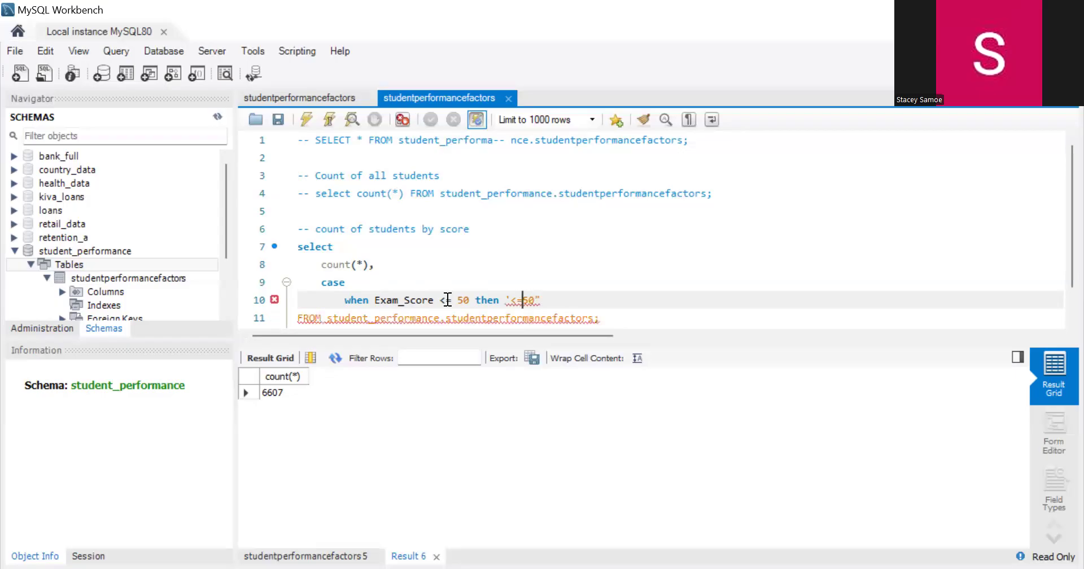
key(BackSpace)
text(")
key(Right)
key(Right)
key(Right)
key(Right)
key(Right)
key(Return)
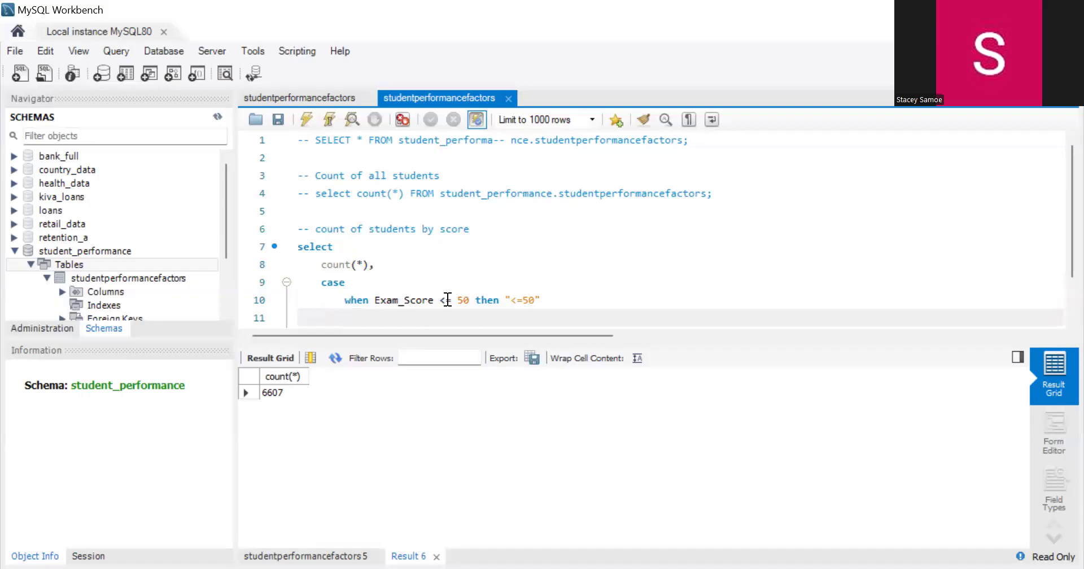
Add the second case condition when Exam_Score >50 and Exam_Score <= 75, reusing the column name from the first condition.
scroll(448, 299, down, 1)
text(when)
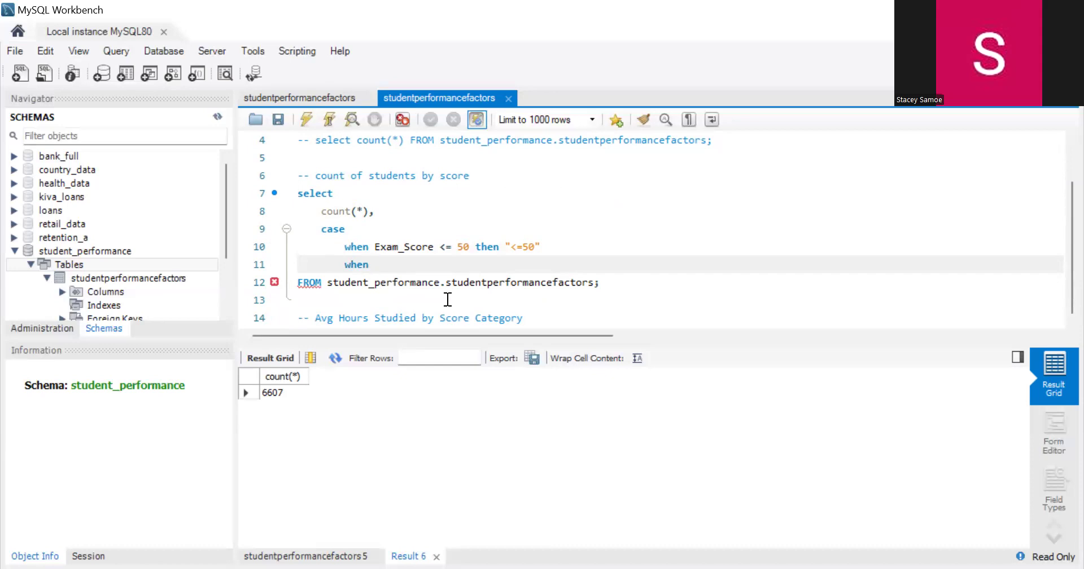
drag(434, 247, 376, 248)
key(ctrl+c)
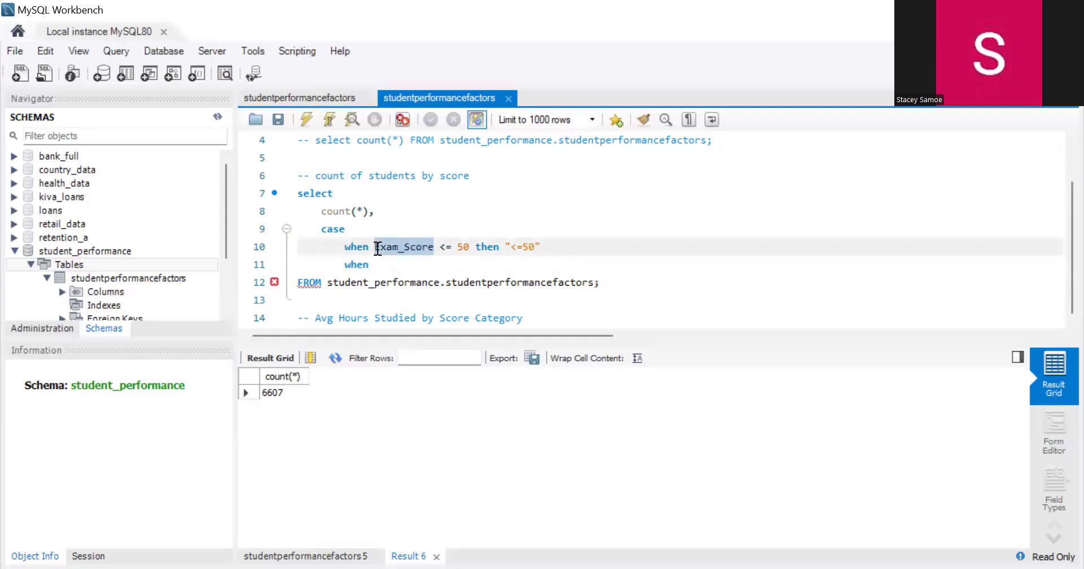
click(385, 265)
key(ctrl+v)
text(>50 and)
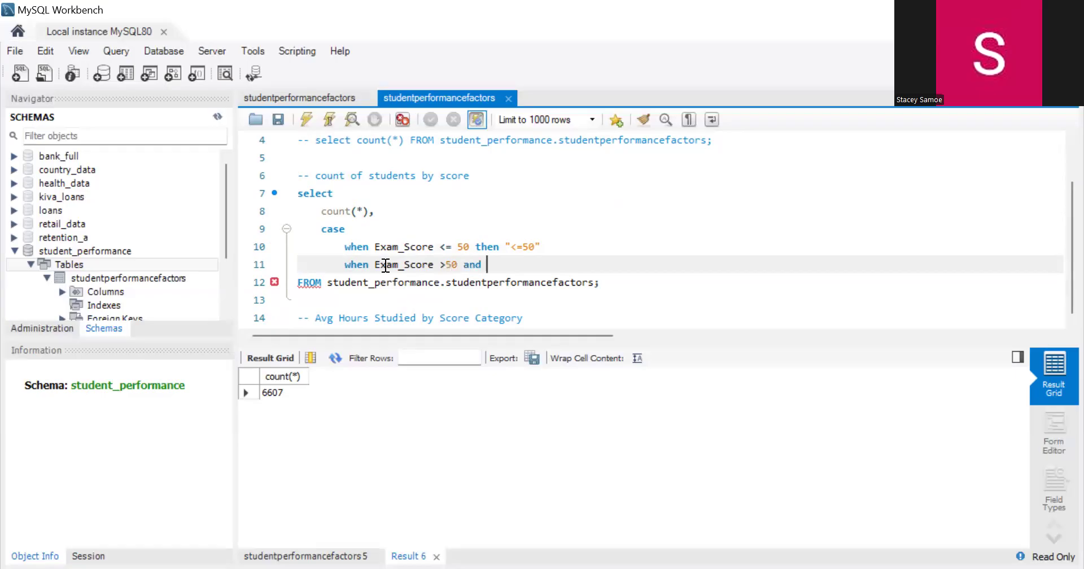
key(ctrl+v)
text(<= 75 t)
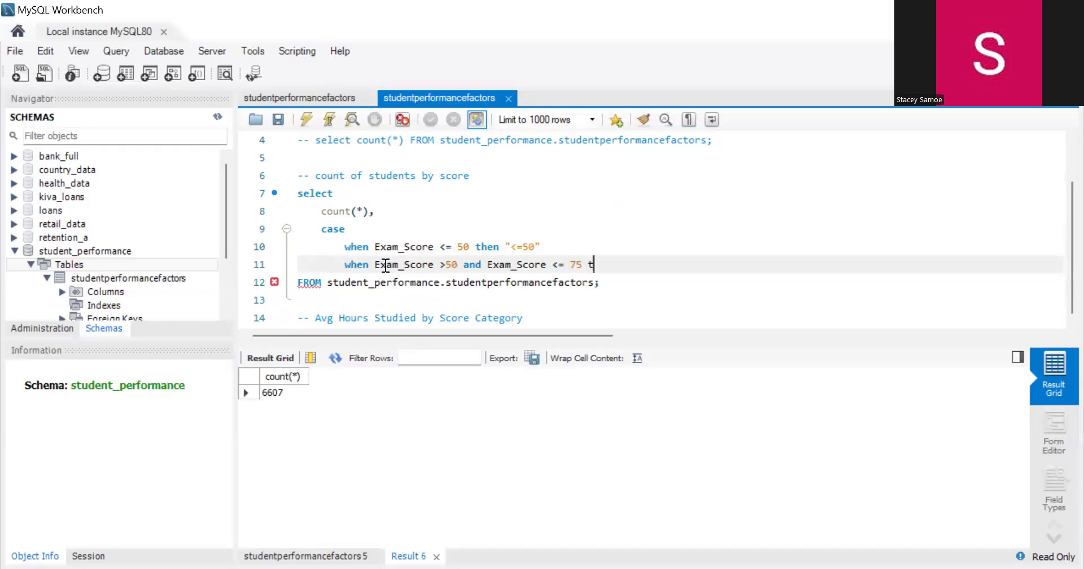
Complete the second condition with then and the label "above 50 <= 75", and start a new line below it.
text(hen "")
key(Left)
text(above 50 <= 75)
key(End)
key(Return)
Add the third case condition when Exam_Score > 75 then ">75", without any suggested keyword after the label.
text(when )
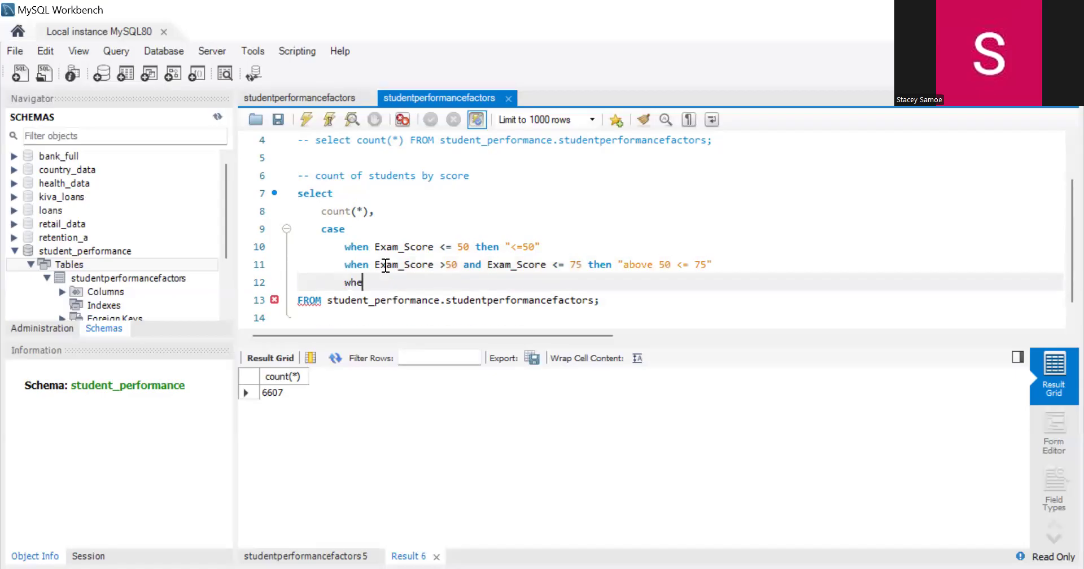
text(Exam_Score > )
text(75 then)
text( ")
text(>75)
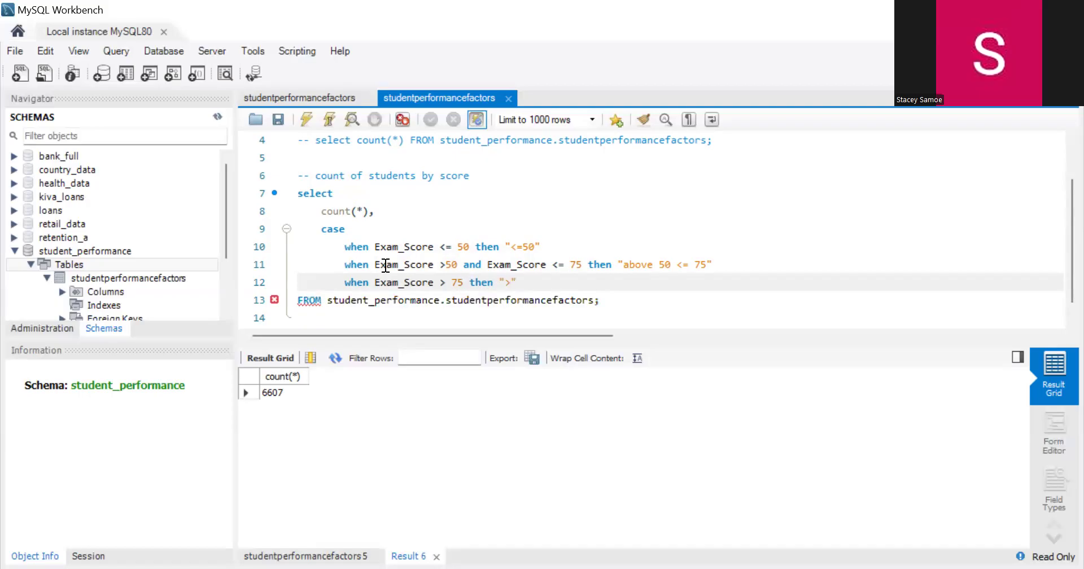
text(")
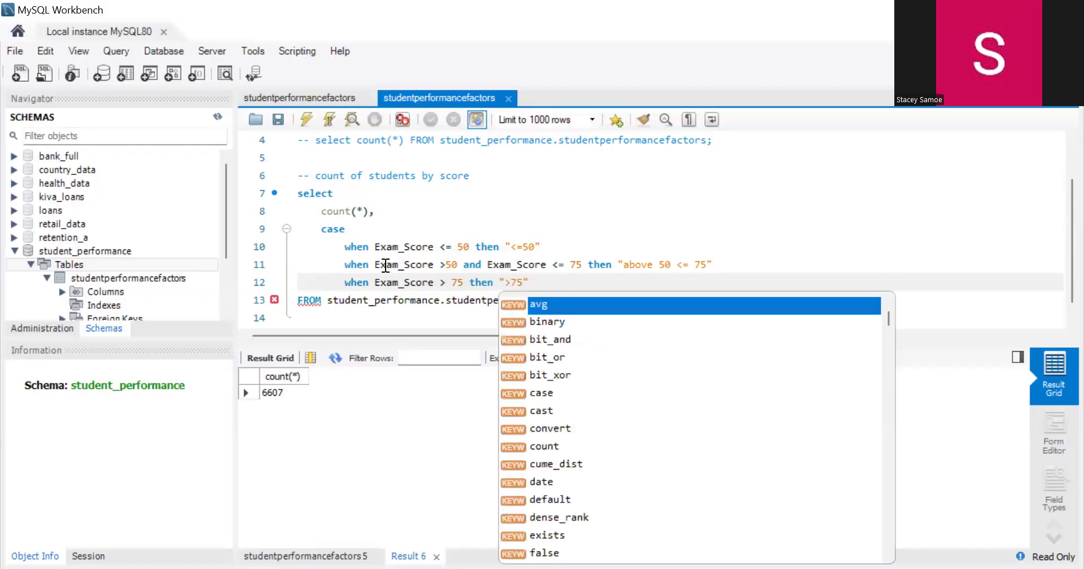
key(Return)
key(BackSpace)
key(BackSpace)
key(BackSpace)
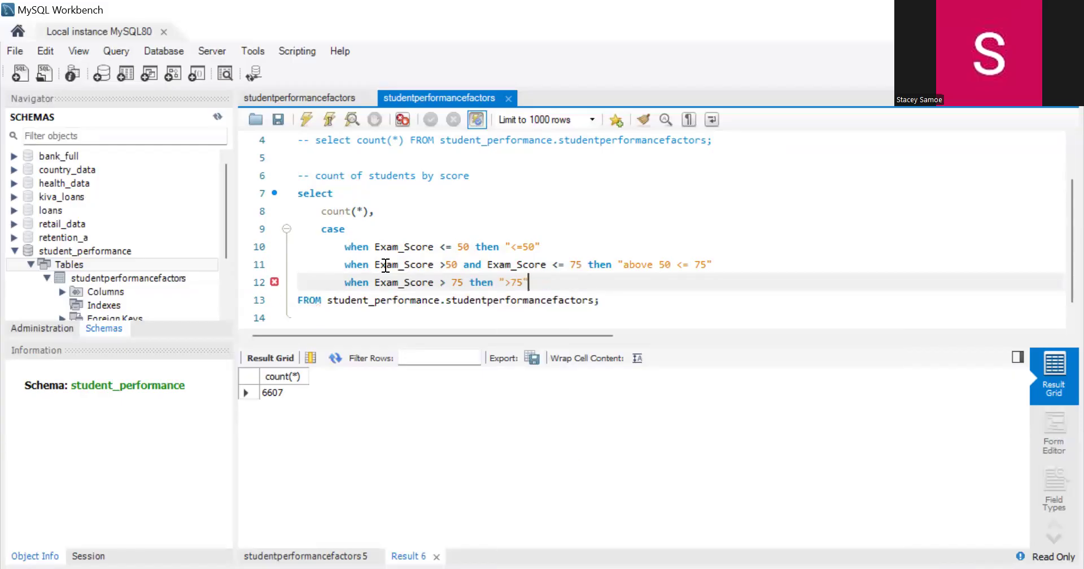
Close the case expression on a new, less indented line with end as score_cat.
key(Return)
key(BackSpace)
text(end as)
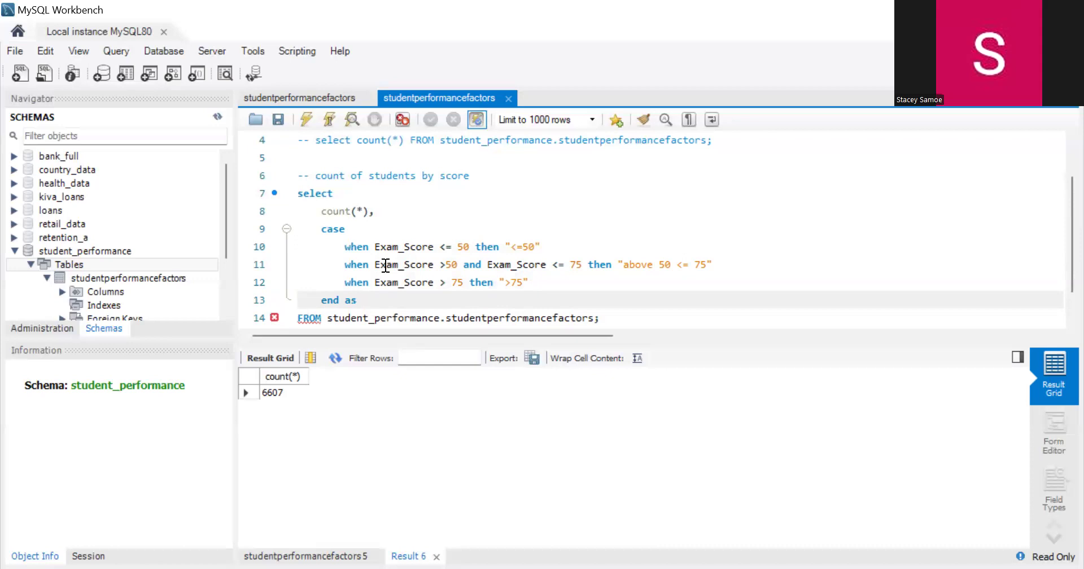
text(score_cat)
Move the semicolon after the FROM clause onto its own line.
click(599, 318)
key(Left)
key(Return)
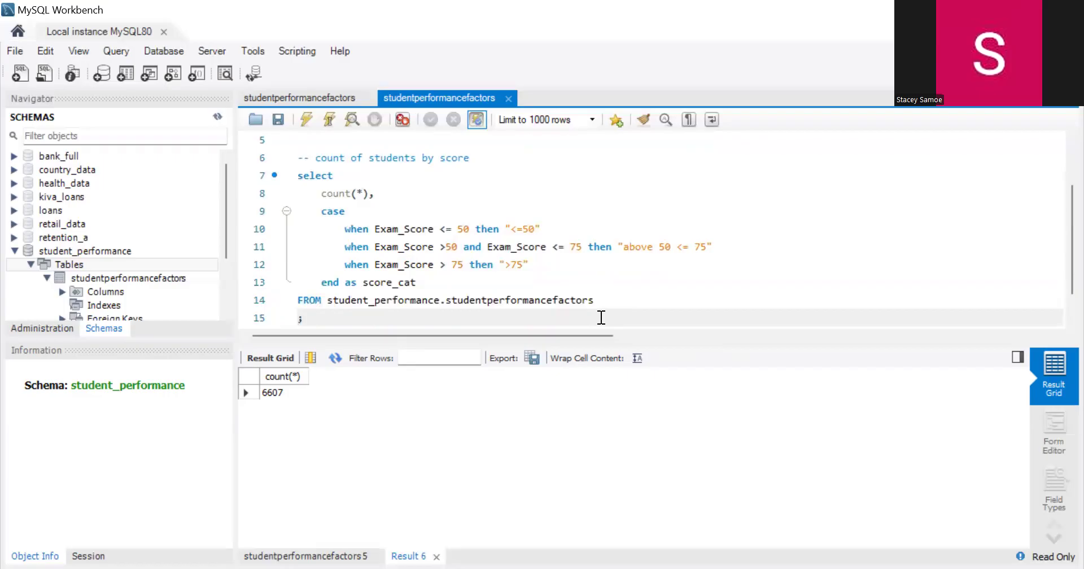
Copy count(*), from above the case expression and remove that line so case directly follows select.
click(387, 193)
drag(375, 193, 319, 192)
key(ctrl+c)
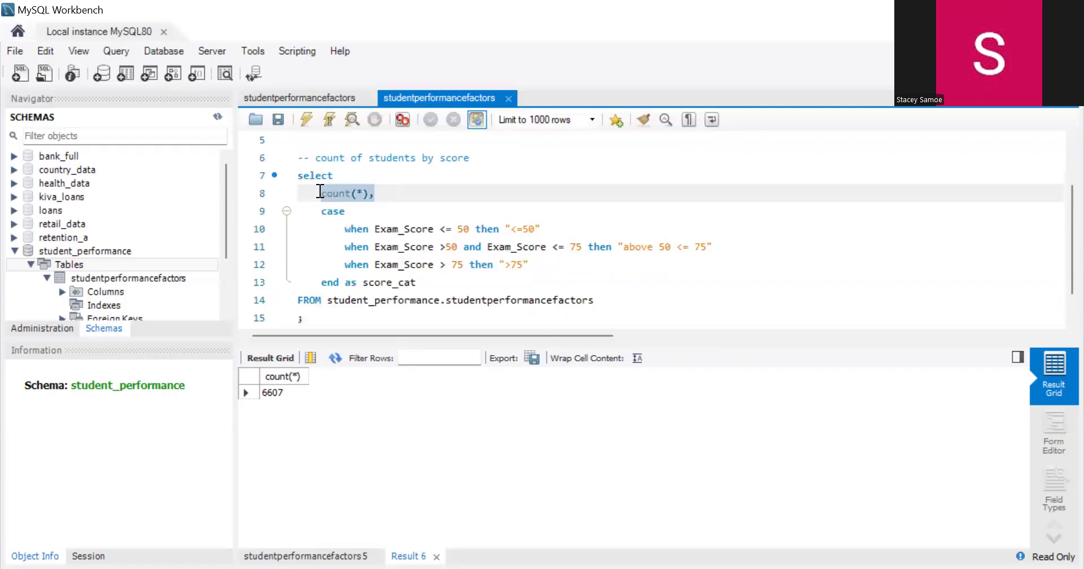
key(BackSpace)
key(Return)
key(BackSpace)
key(BackSpace)
key(BackSpace)
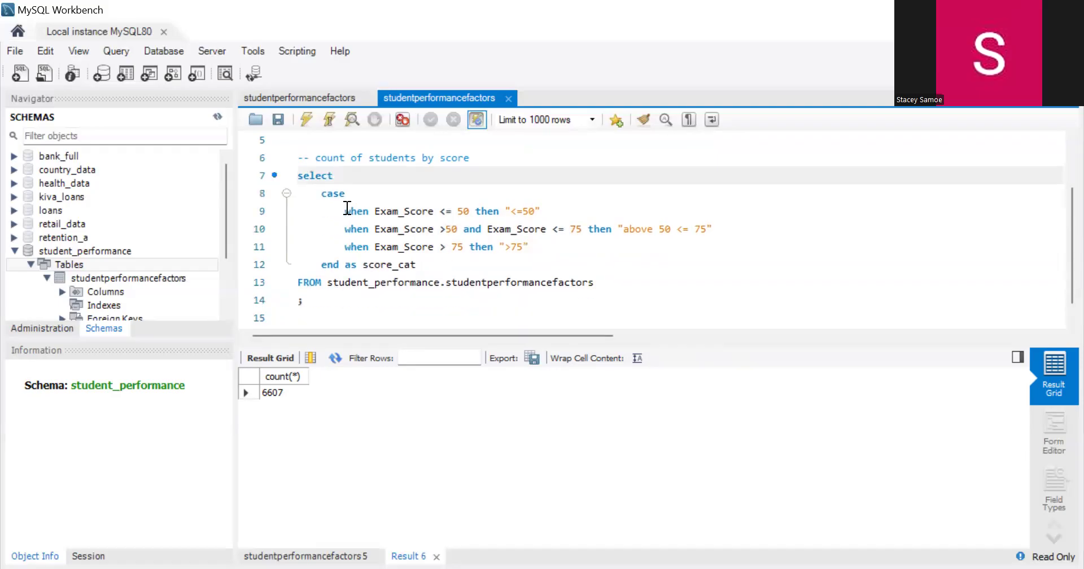
Insert count(*) on its own line below the case expression, with a comma after score_cat and none after the count.
click(434, 264)
key(Return)
key(ctrl+v)
key(BackSpace)
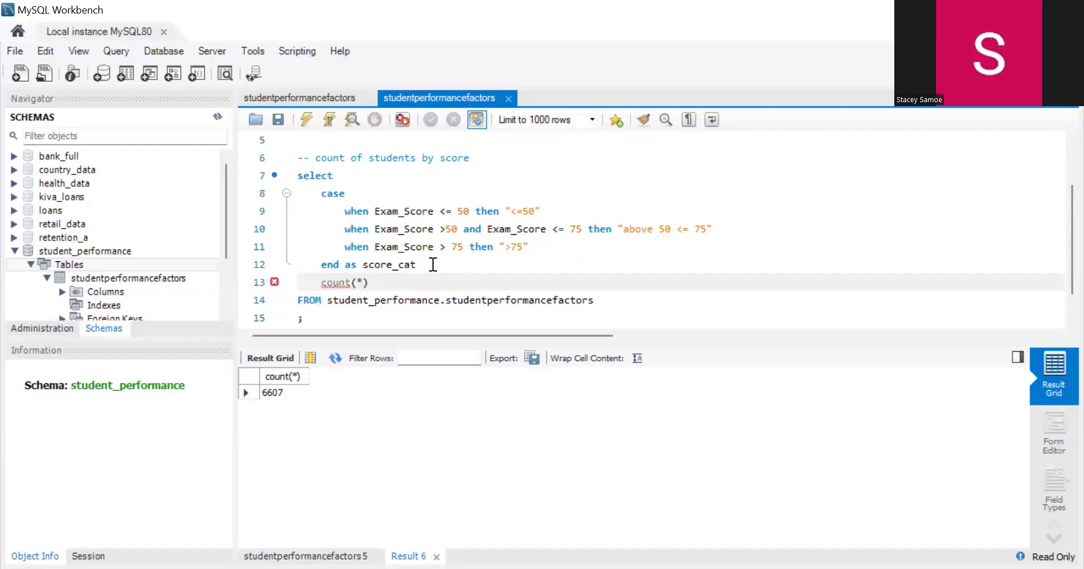
click(433, 264)
text(,)
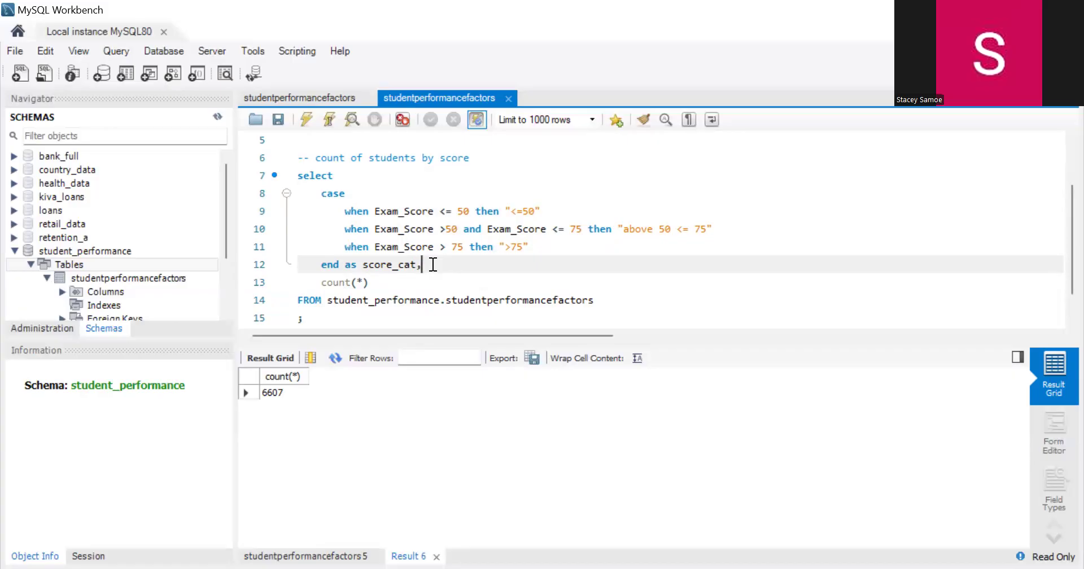
click(384, 286)
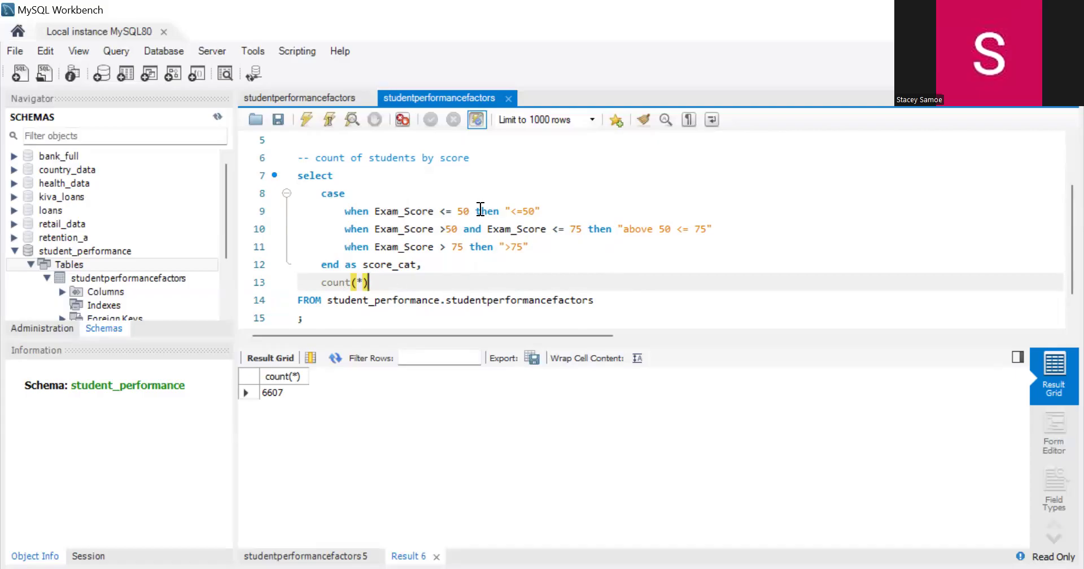
Add group by 1 on a new line after the FROM clause and run the query.
click(593, 300)
key(Return)
text(g)
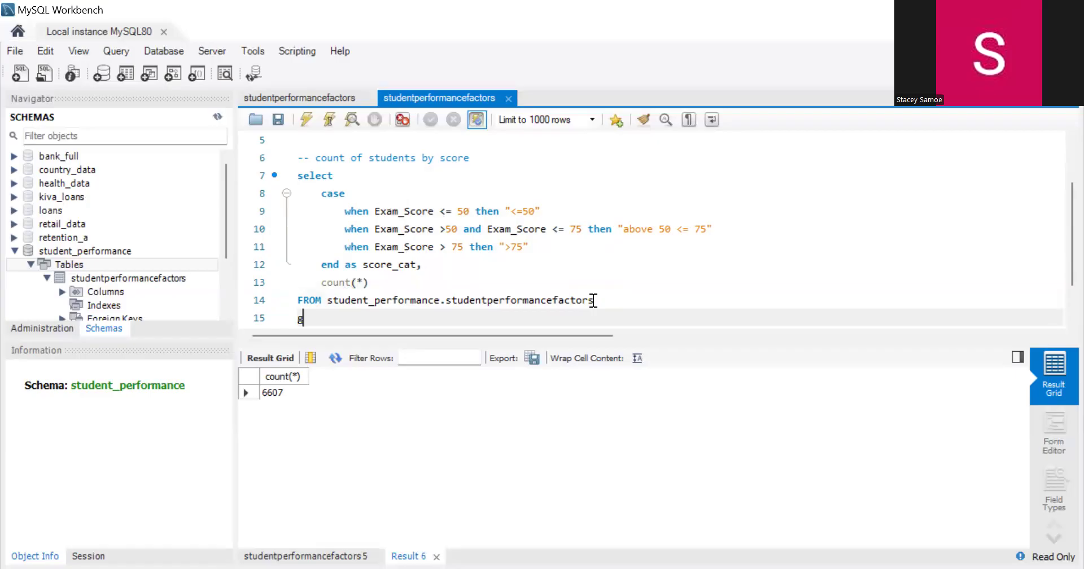
text(roup by 1)
scroll(448, 269, down, 1)
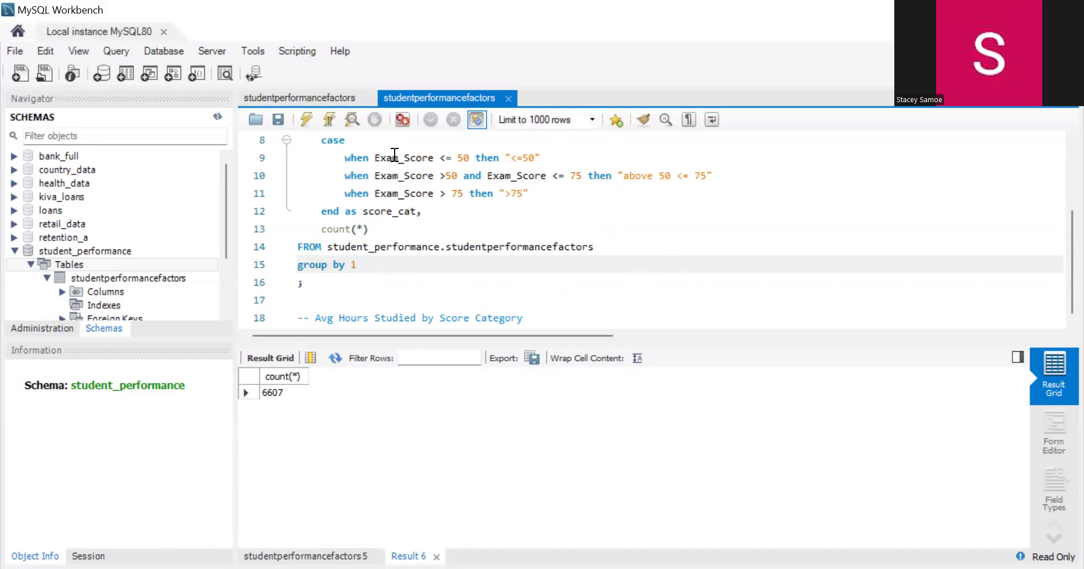
click(305, 115)
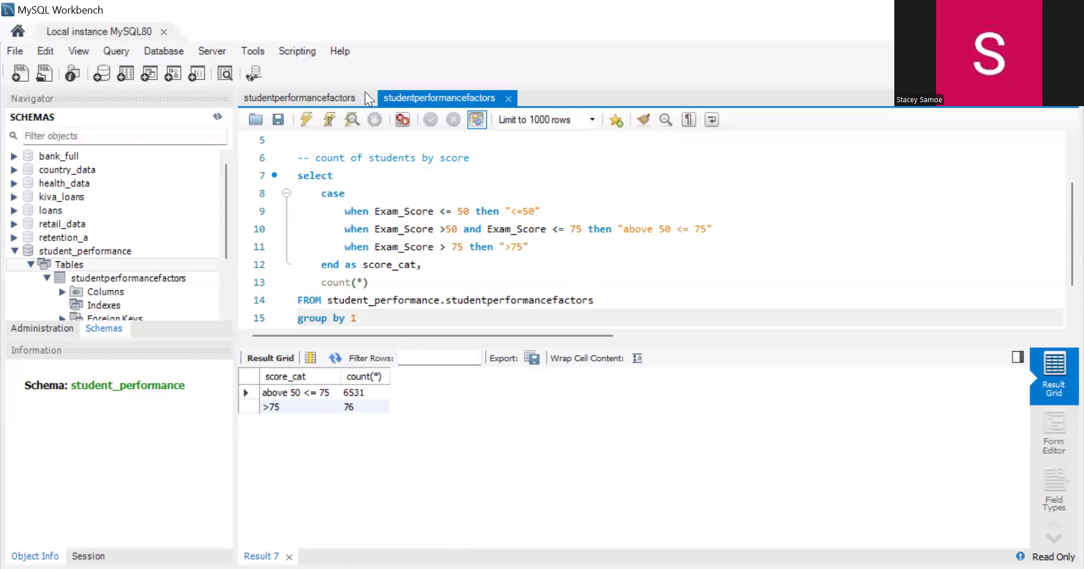
Alias count(*) as count_of_students and run the query again.
click(392, 279)
text(as c)
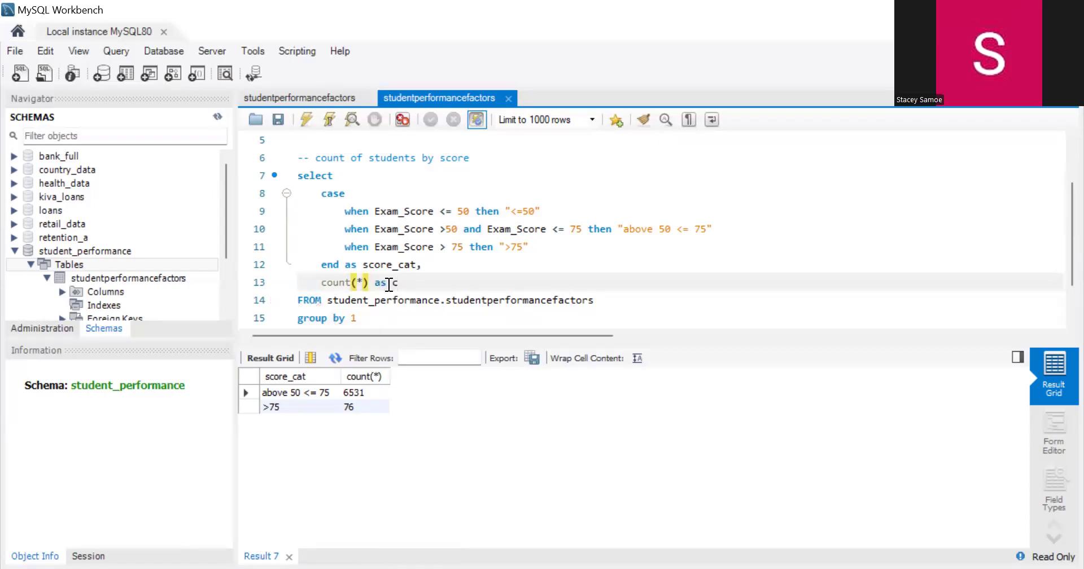
text(ount_of_students)
click(303, 117)
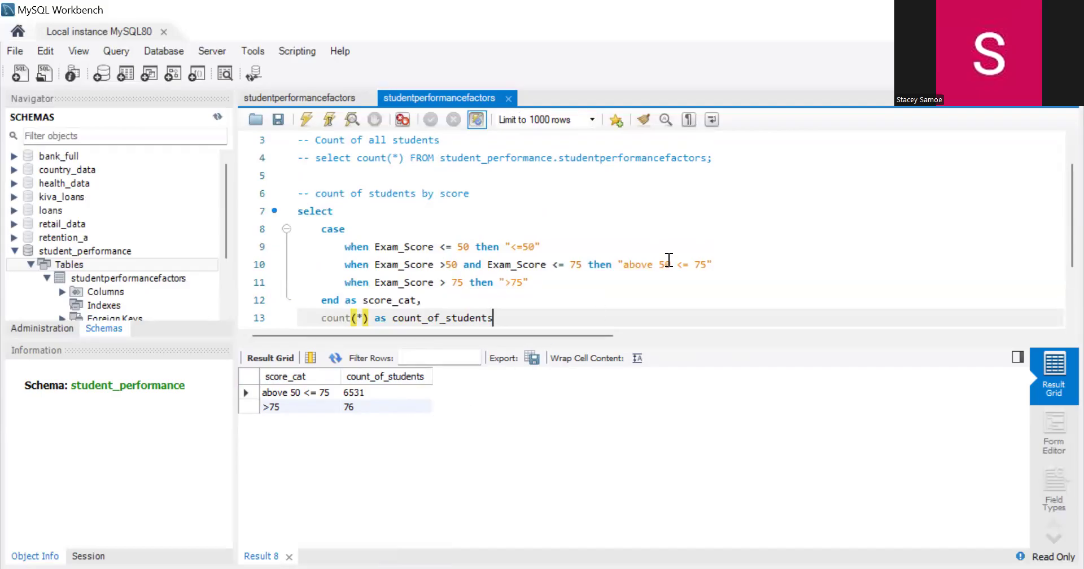
Duplicate the whole count-by-score query, from select to the semicolon, below the "Avg Hours Studied by Score Category" comment.
scroll(657, 259, down, 2)
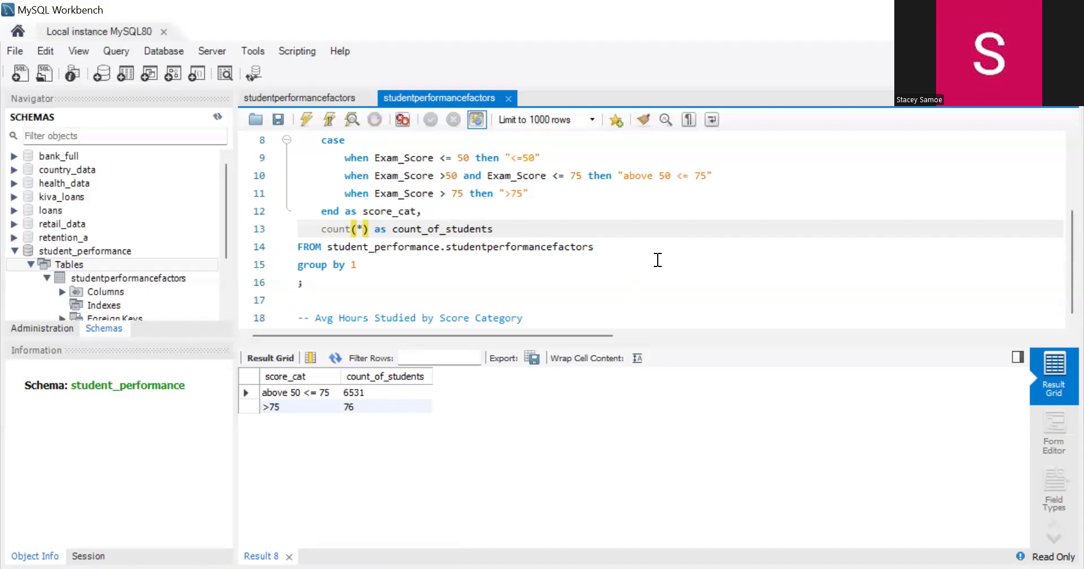
click(580, 316)
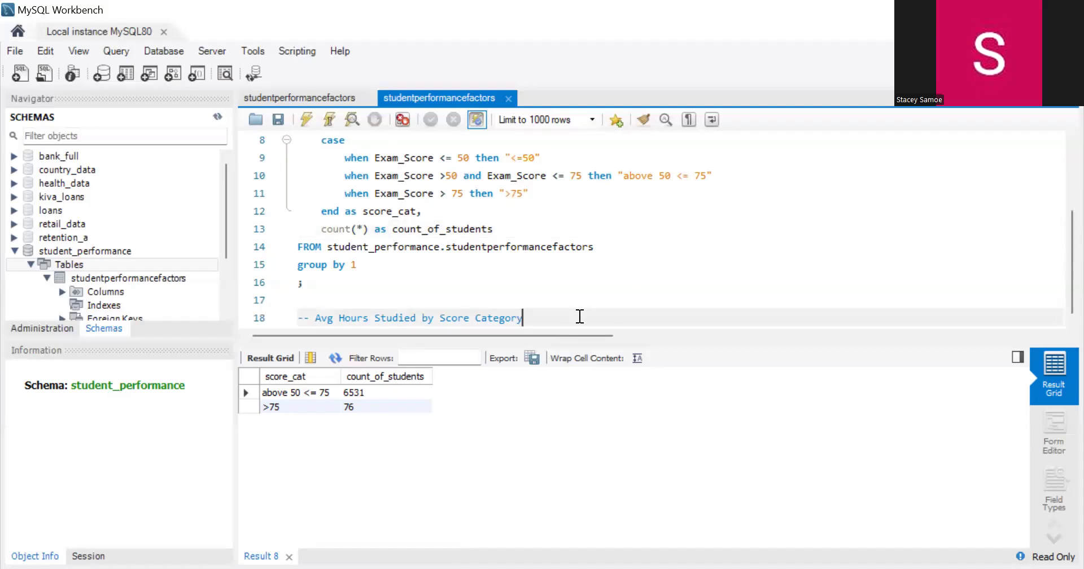
key(Return)
scroll(487, 220, up, 2)
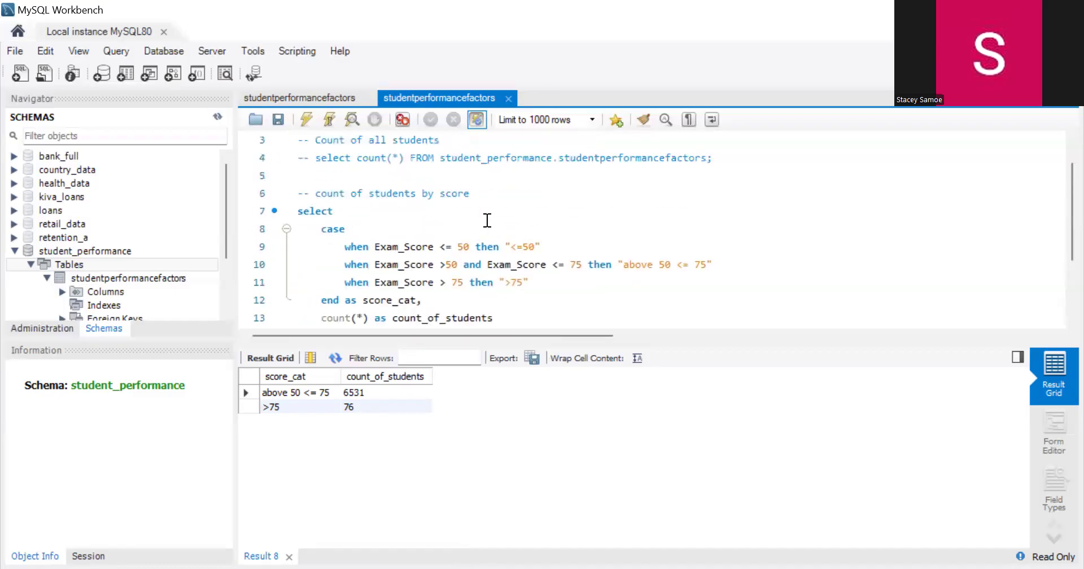
scroll(487, 220, down, 2)
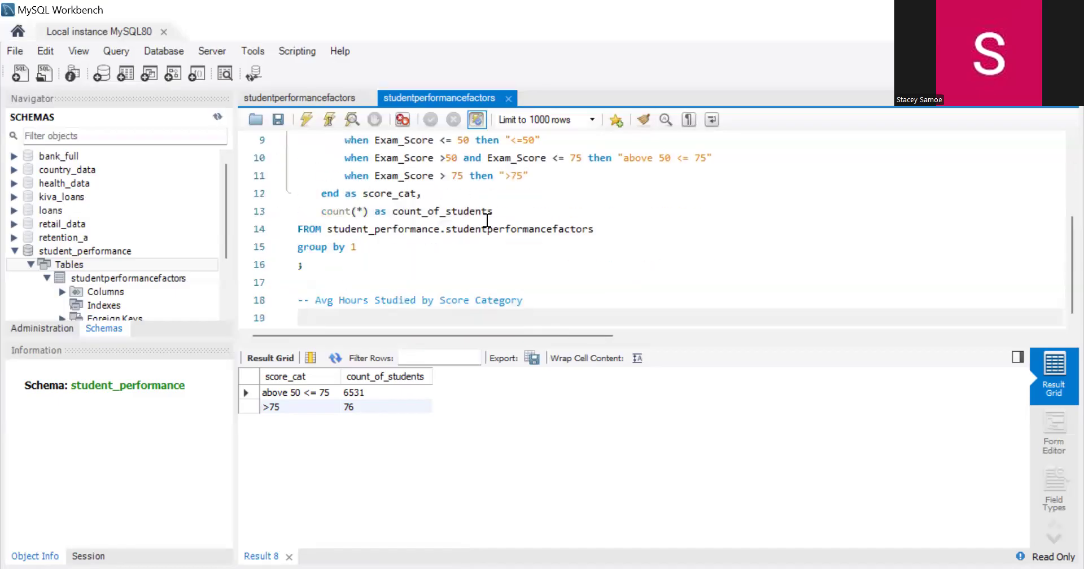
scroll(487, 220, up, 1)
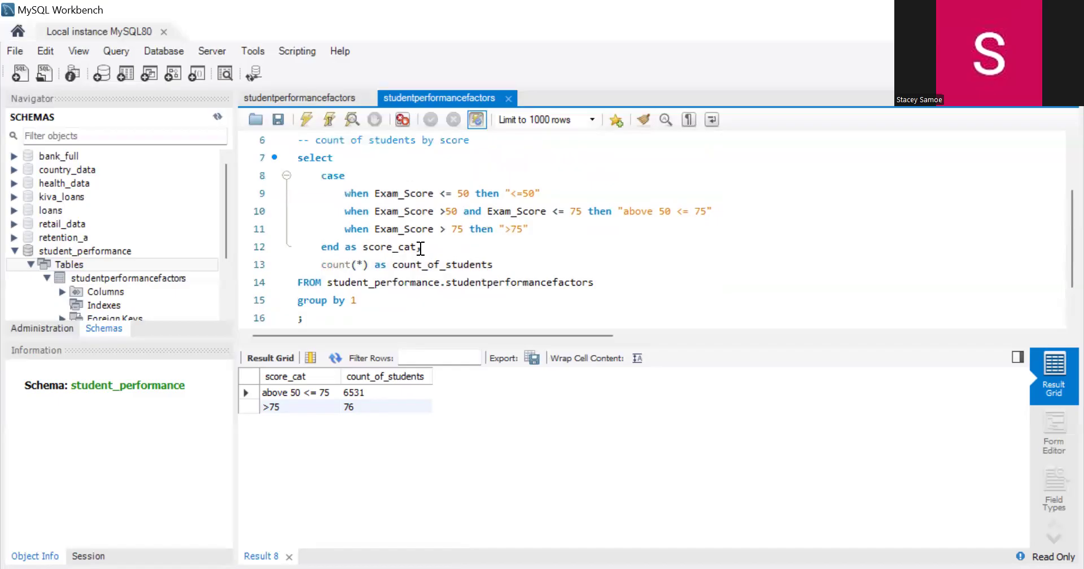
drag(327, 318, 299, 164)
key(ctrl+c)
scroll(514, 264, down, 1)
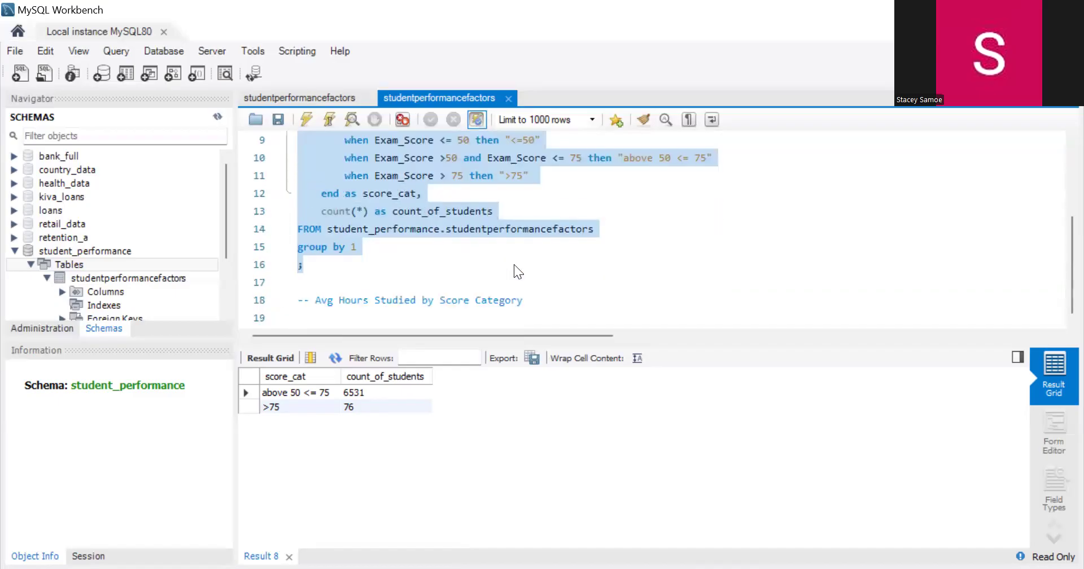
click(529, 303)
key(Return)
key(Return)
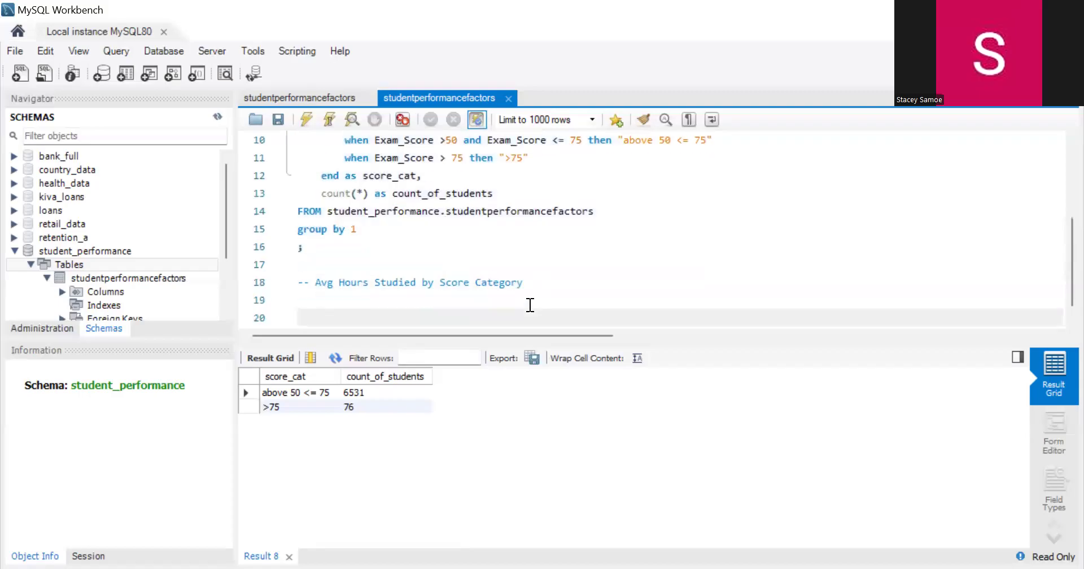
key(ctrl+v)
Comment out every line of the original count-by-score query, including its whole select line.
scroll(433, 254, up, 7)
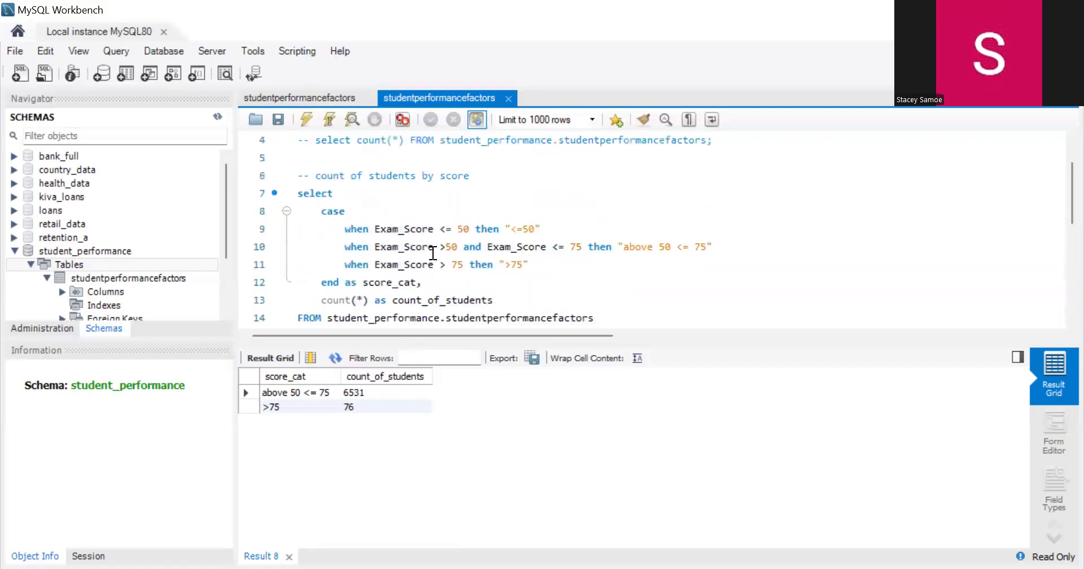
drag(298, 193, 335, 299)
key(ctrl+slash)
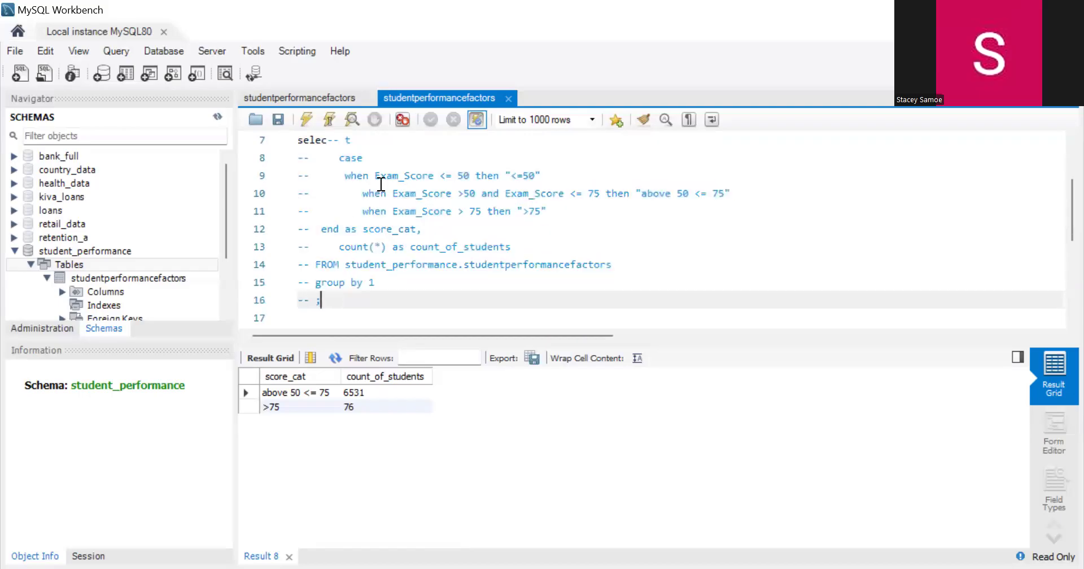
click(314, 140)
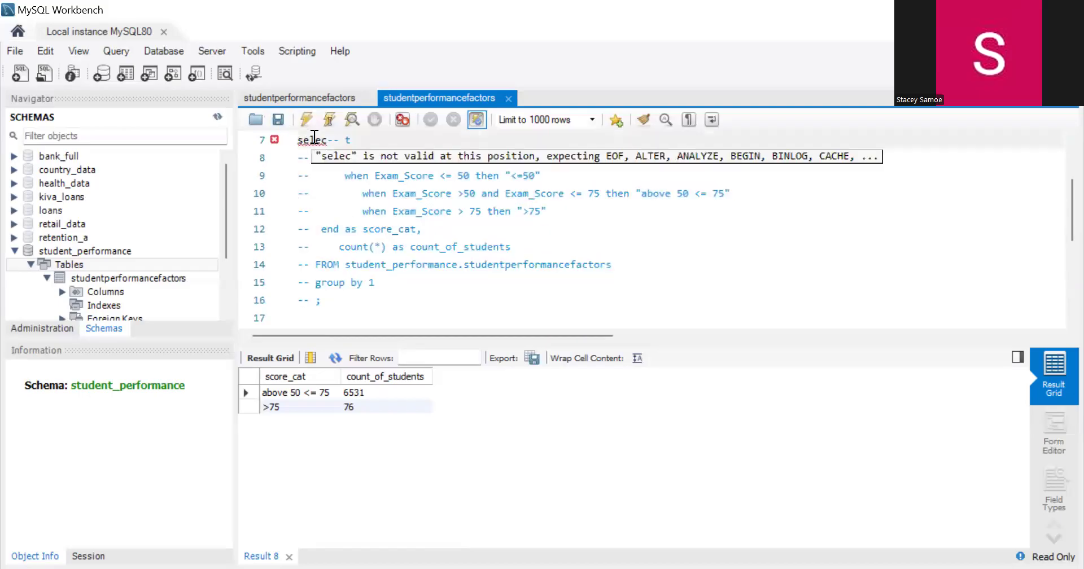
key(ctrl+slash)
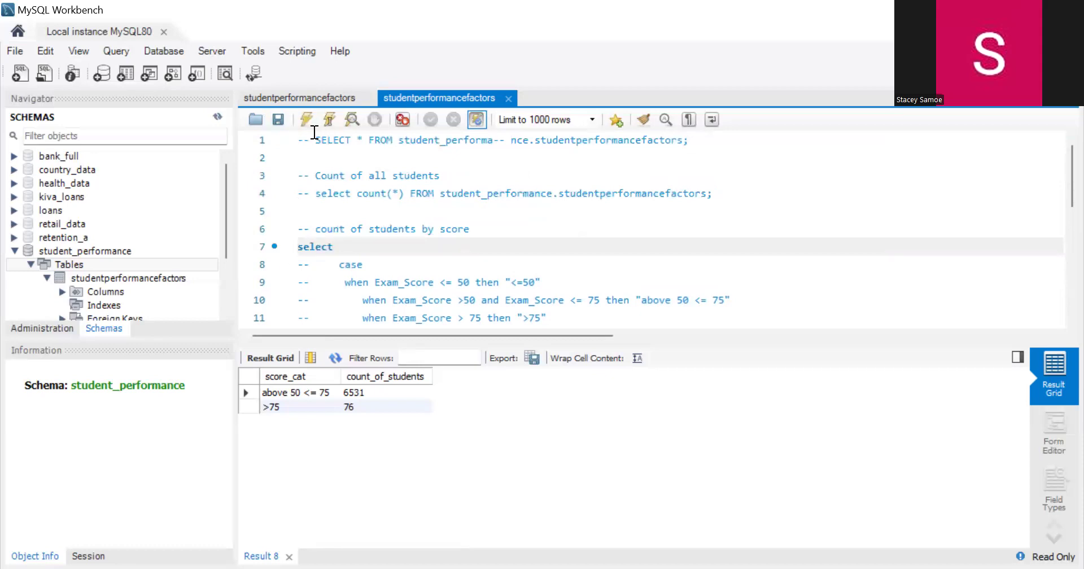
Run the script with only the copied query active, and return to that query in the editor.
scroll(435, 245, down, 4)
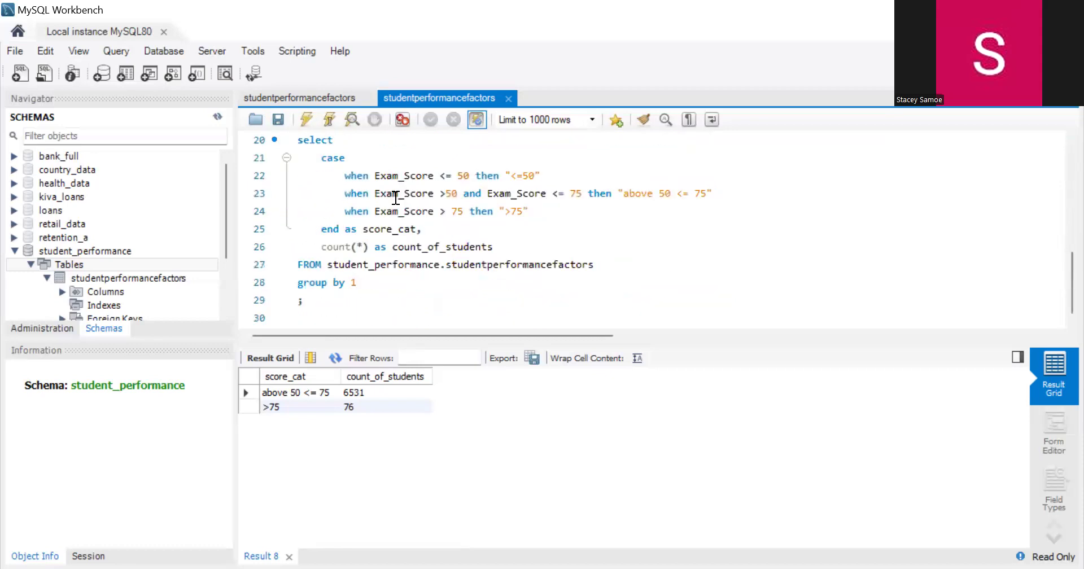
click(309, 121)
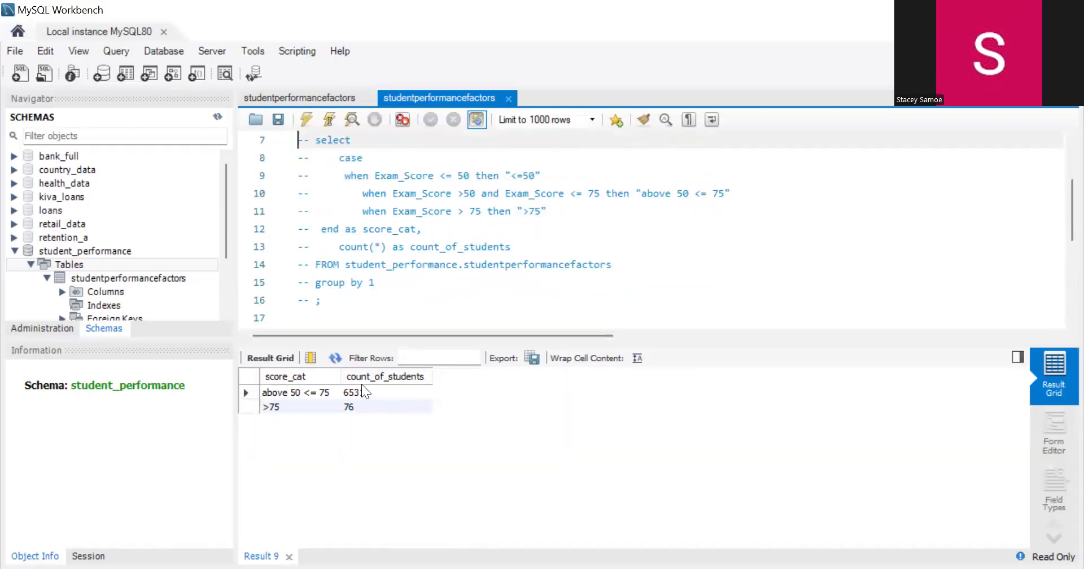
scroll(509, 264, down, 3)
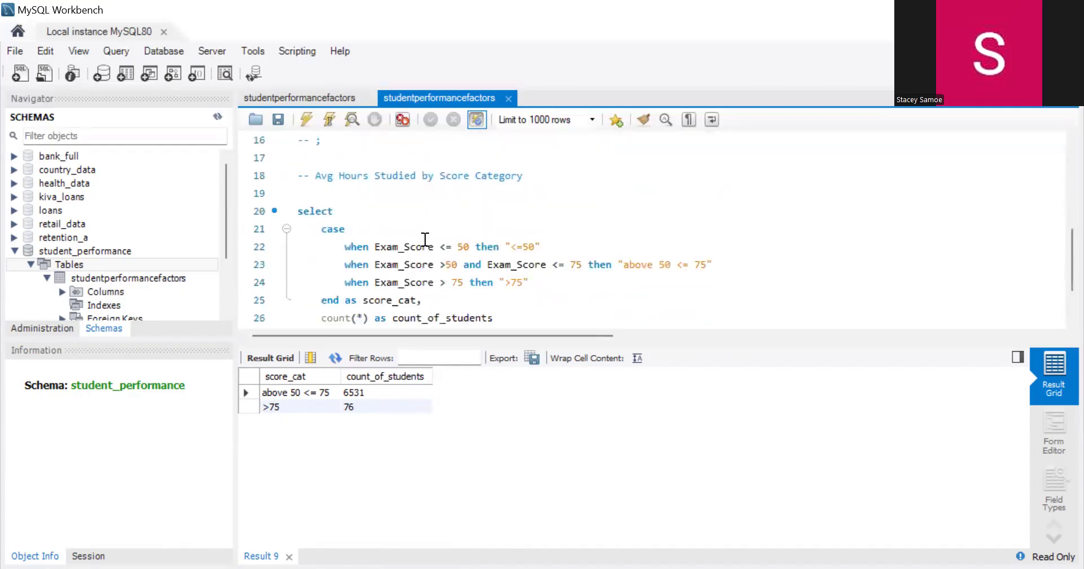
scroll(425, 239, down, 1)
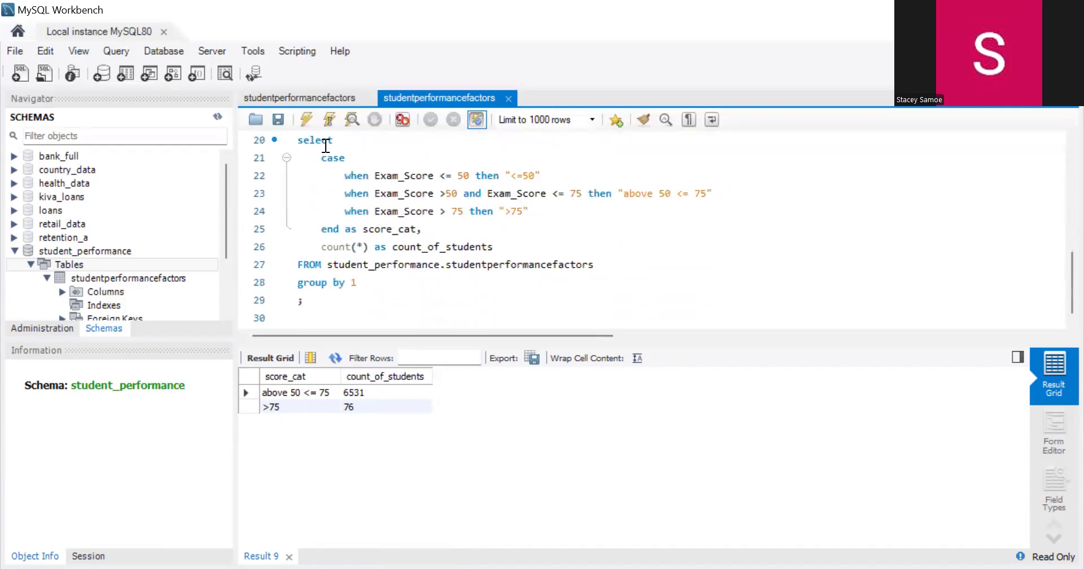
Add avg(Hours_Studied) as avg_hours_studied after the student count in the average-hours query, and run the script.
click(490, 246)
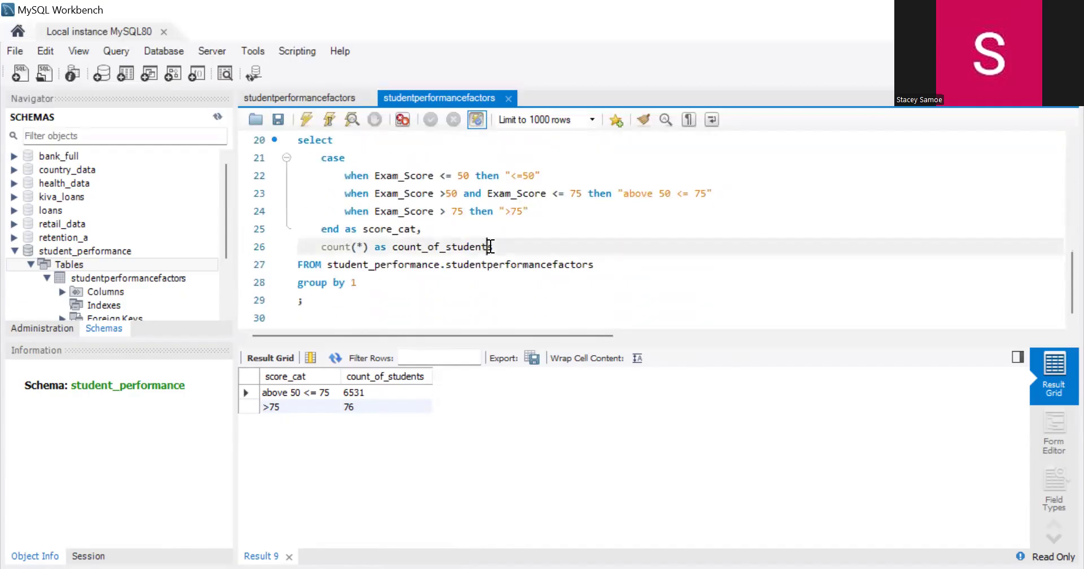
text(,)
key(Return)
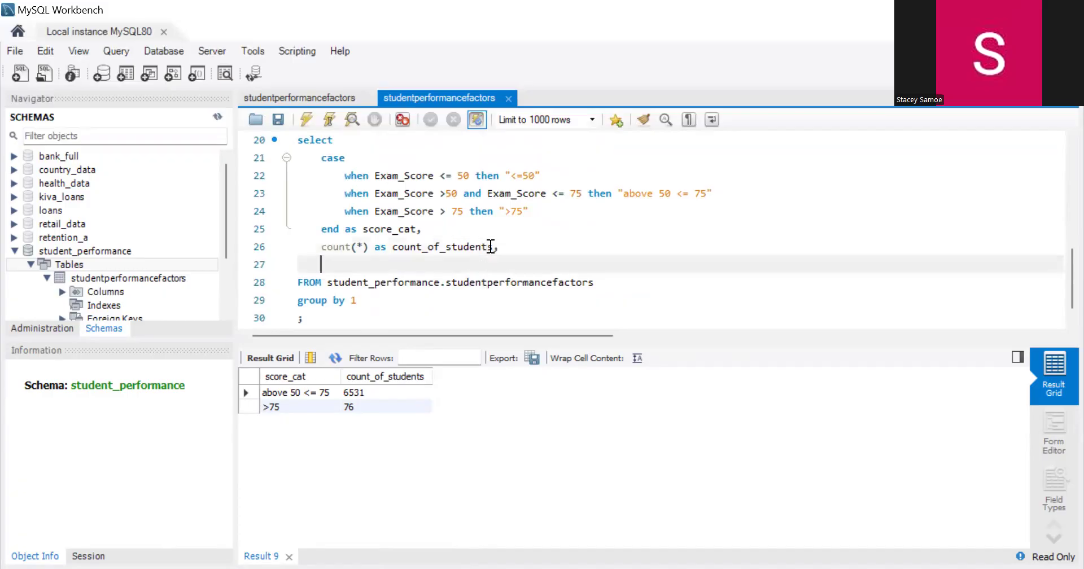
text(avg()
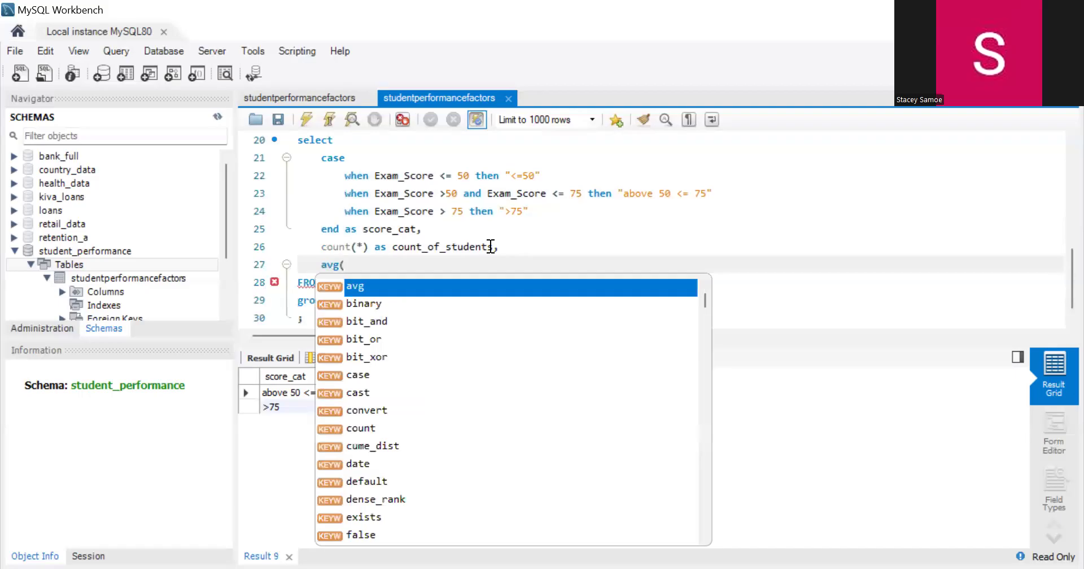
text(hou)
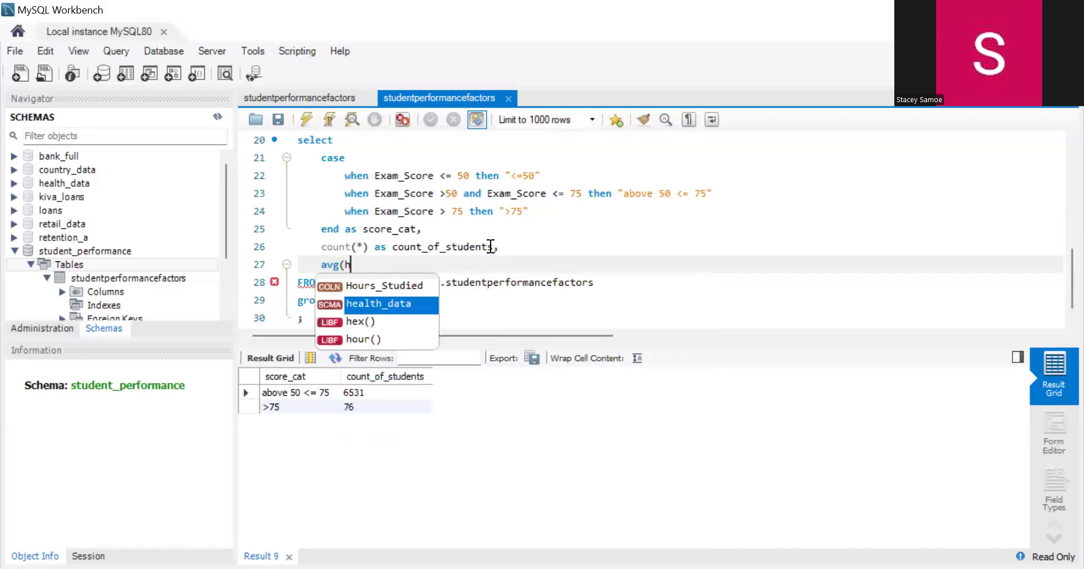
click(397, 289)
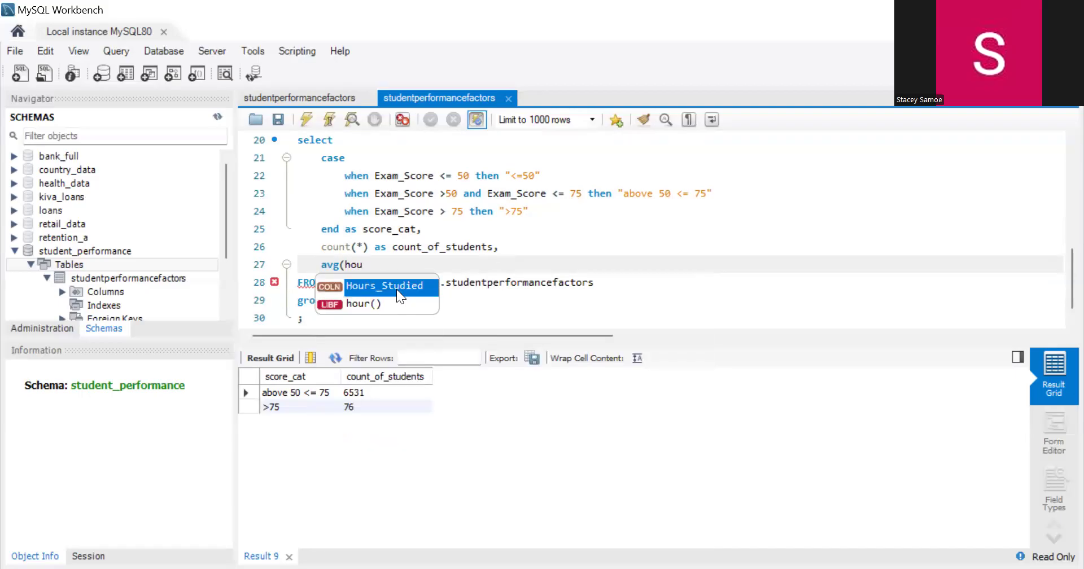
double_click(397, 289)
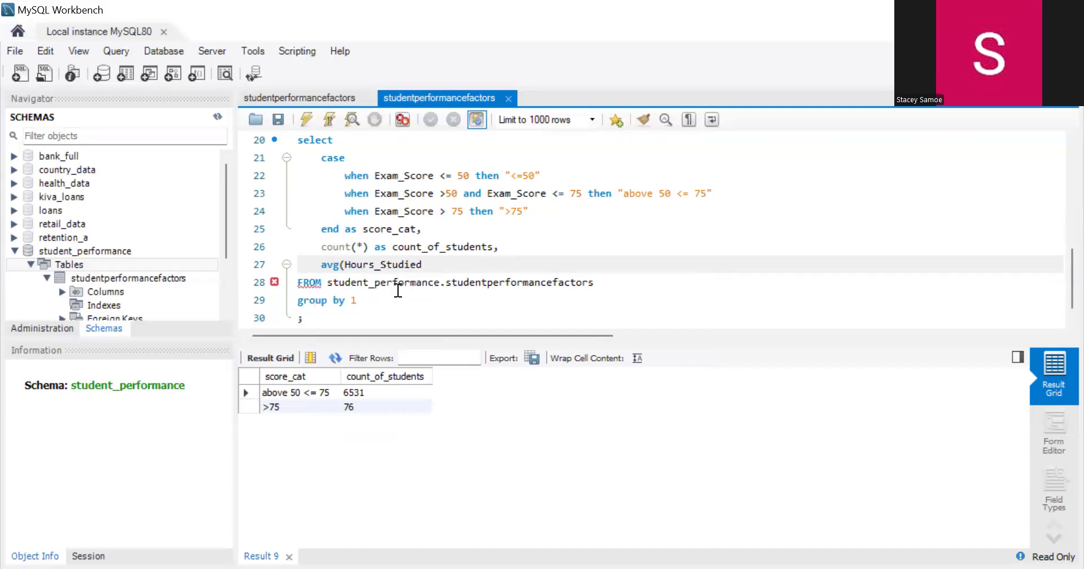
text() as avg_hours)
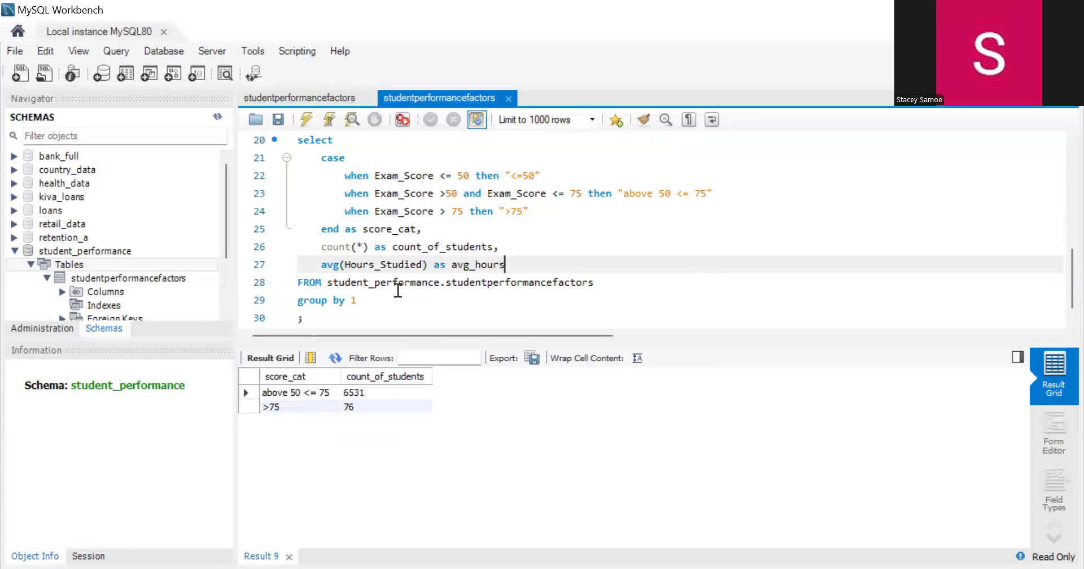
text(_studied)
click(307, 120)
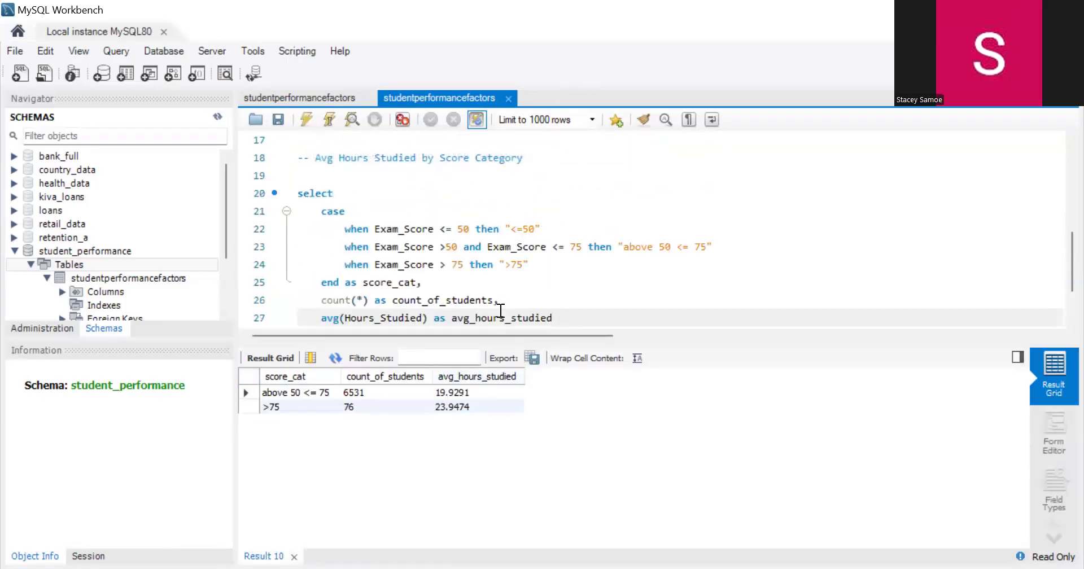
Insert an opening round( directly before avg(Hours_Studied) in the average-hours query.
scroll(508, 290, down, 2)
click(314, 257)
key(Up)
key(Right)
text(round)
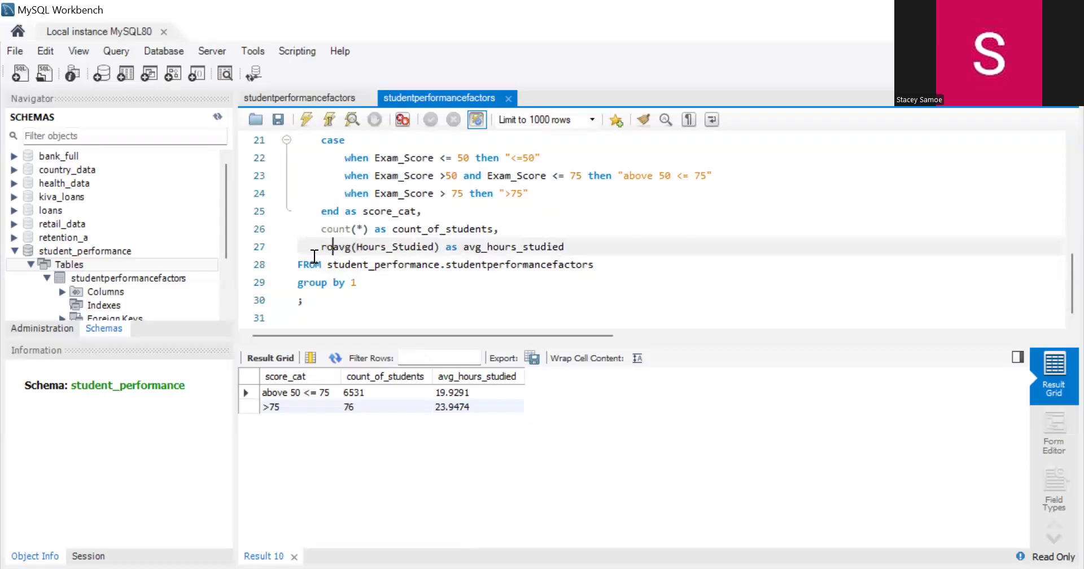
text(()
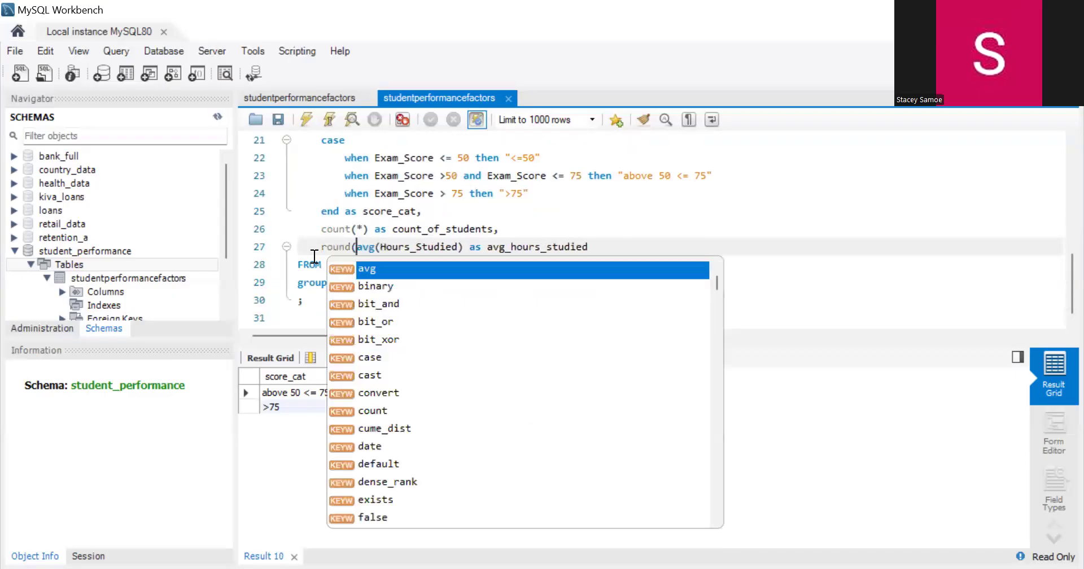
click(605, 249)
text(,)
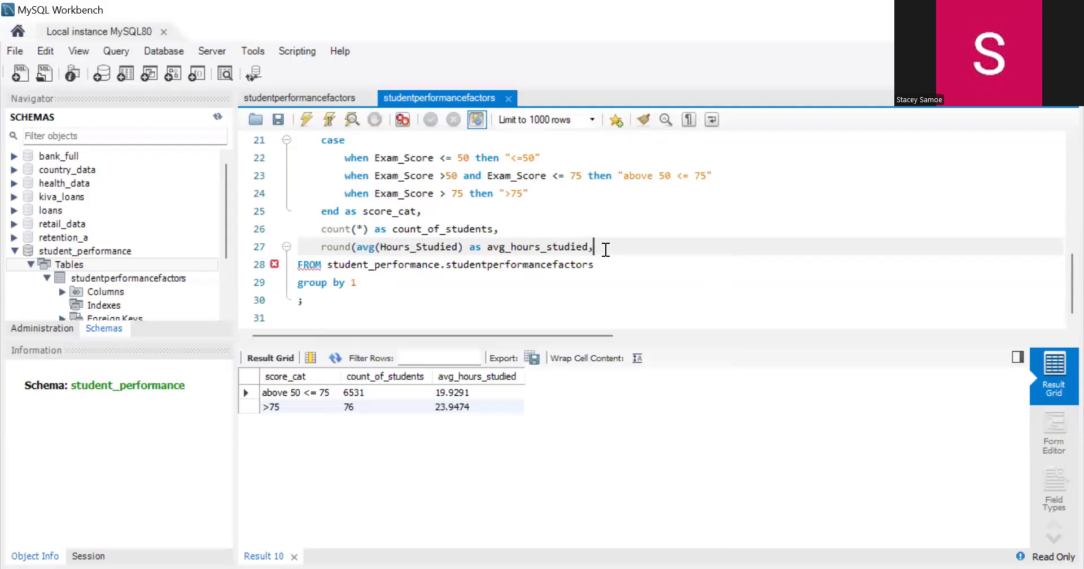
text(2))
key(Return)
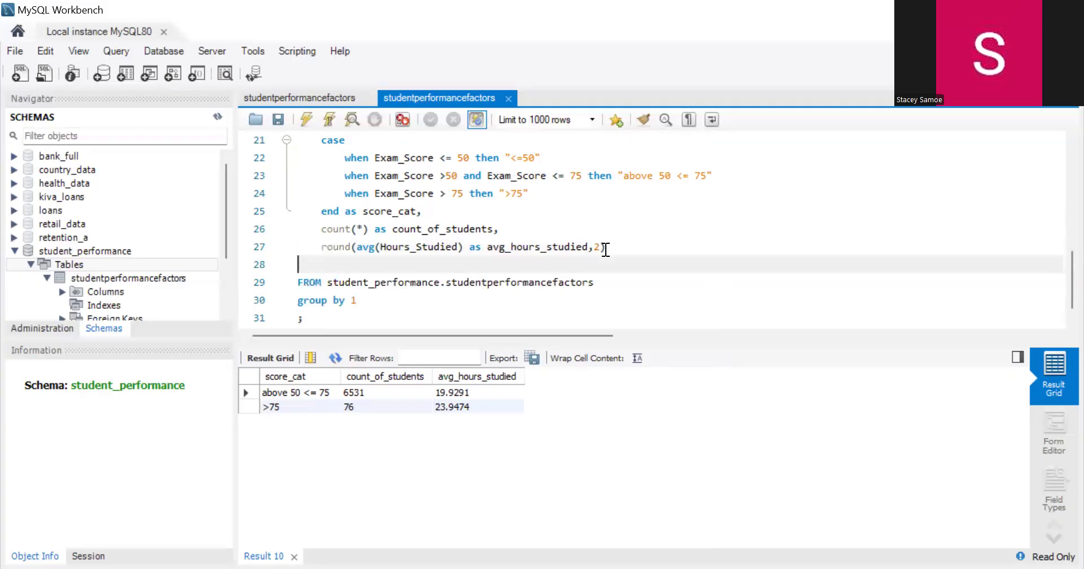
click(605, 249)
key(BackSpace)
key(BackSpace)
key(BackSpace)
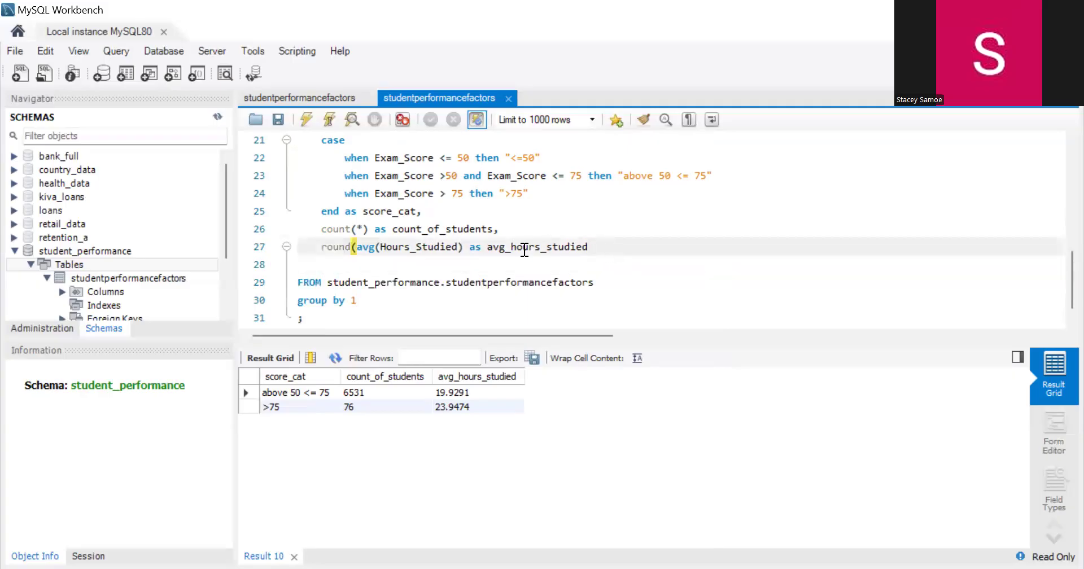
Complete the round function with ,2) before the avg_hours_studied alias, and run the query.
click(464, 249)
text(,2)
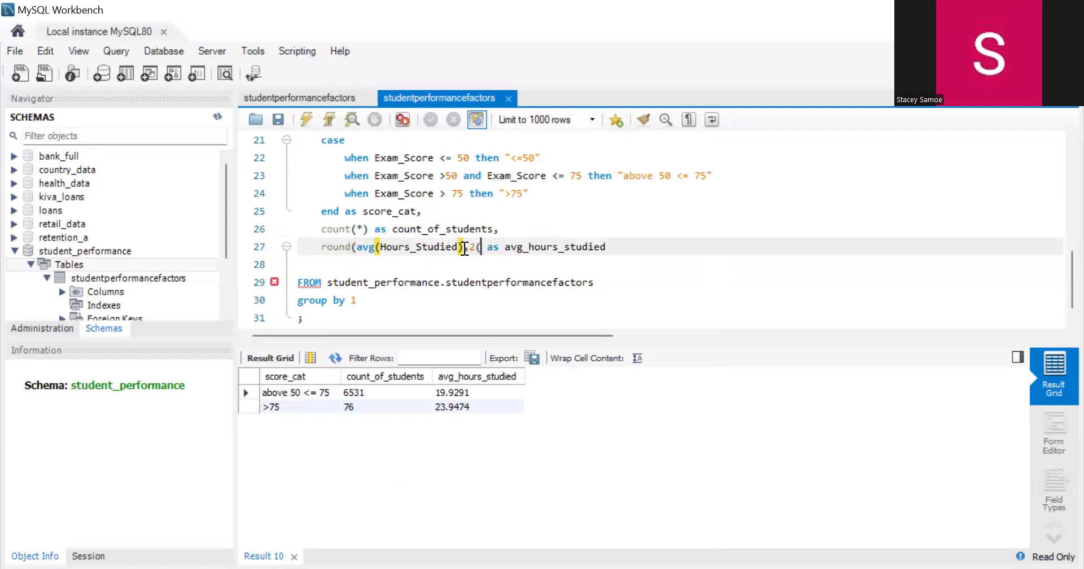
text())
click(299, 116)
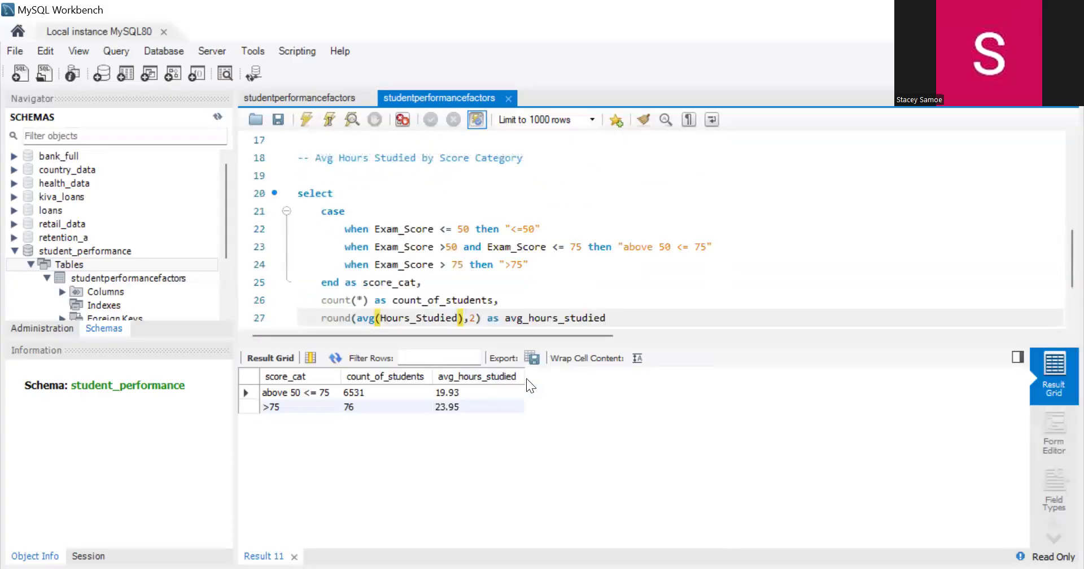
Uncomment the SELECT * statement at the start of the script and try to run only that statement.
scroll(719, 240, down, 2)
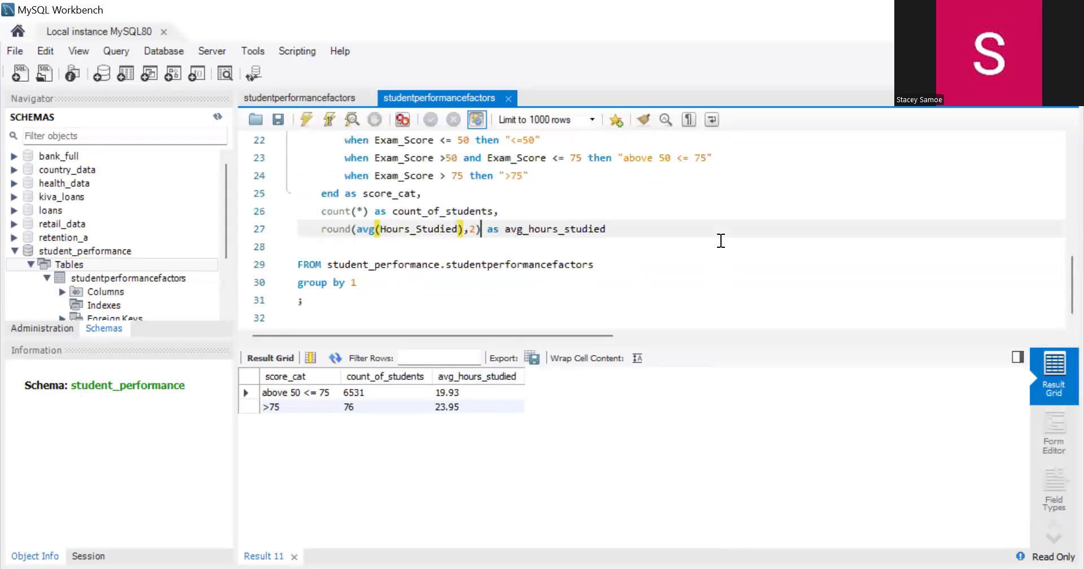
scroll(486, 240, up, 7)
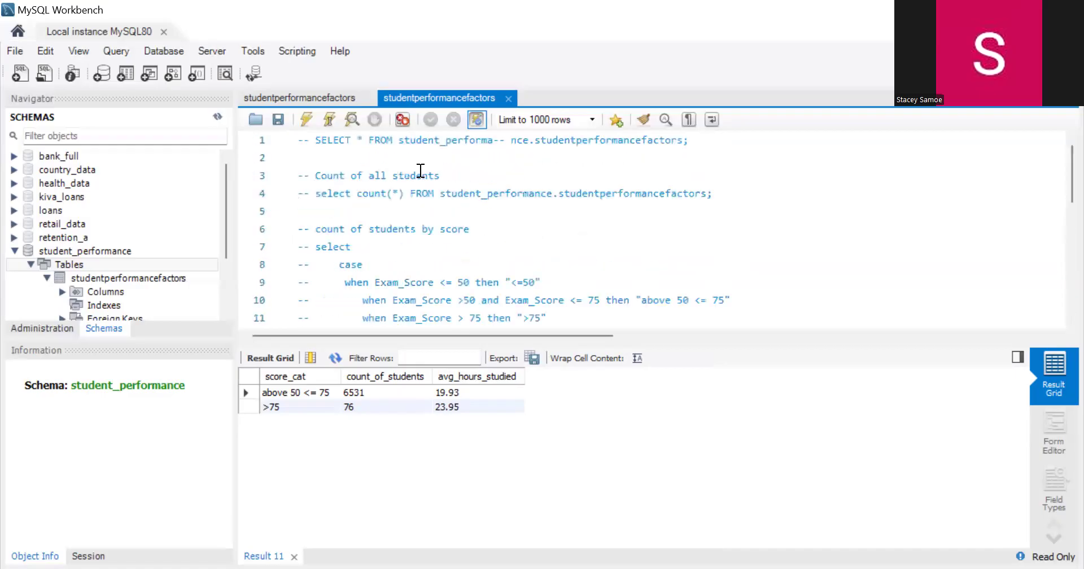
scroll(409, 161, down, 4)
scroll(375, 237, up, 4)
click(314, 145)
key(BackSpace)
key(BackSpace)
key(BackSpace)
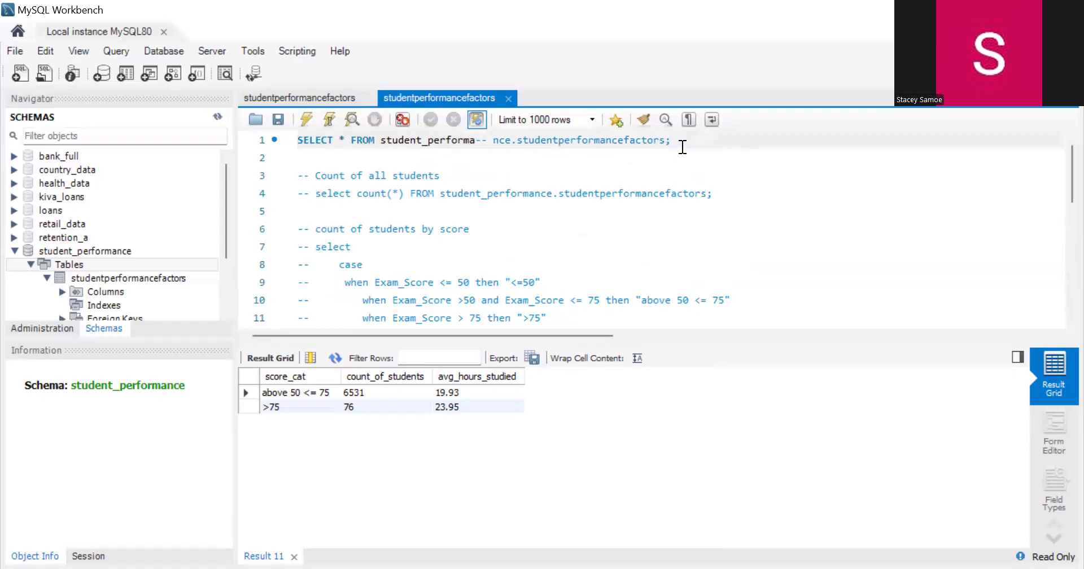
drag(670, 141, 293, 141)
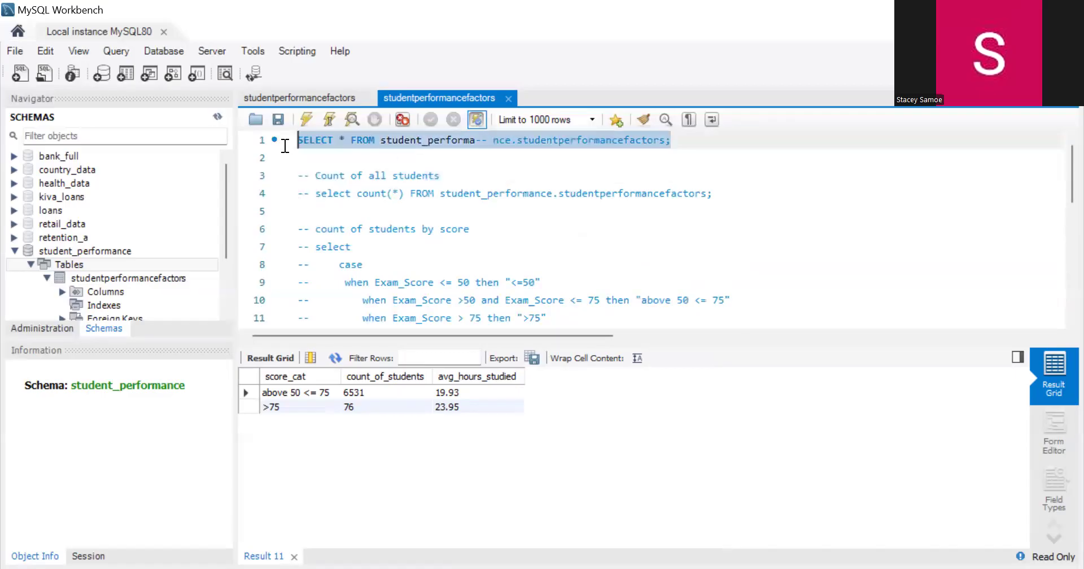
click(314, 119)
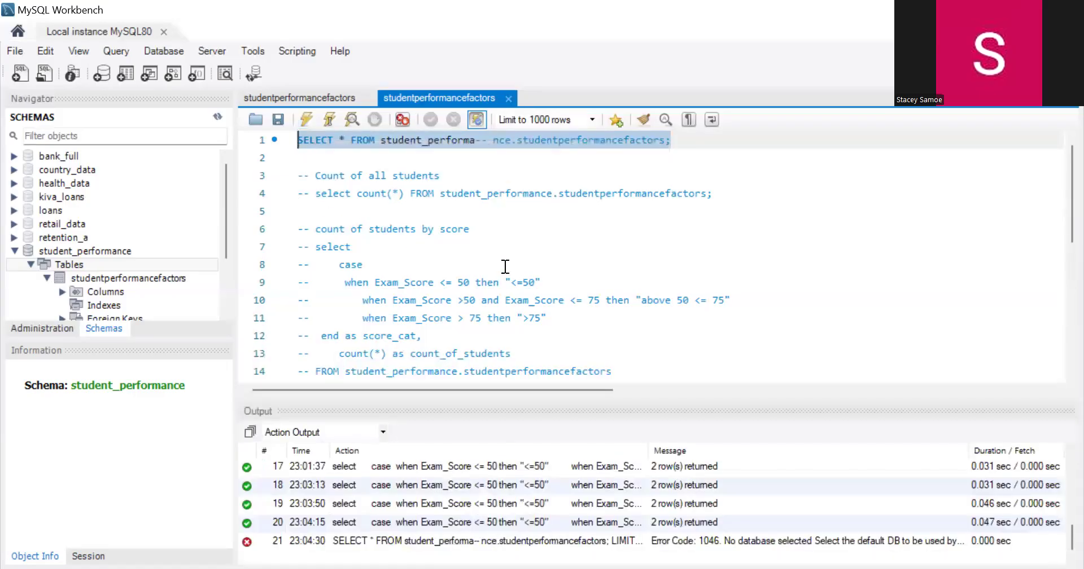
Comment out every line of the average-hours query, including its whole select line and closing semicolon.
scroll(505, 268, down, 6)
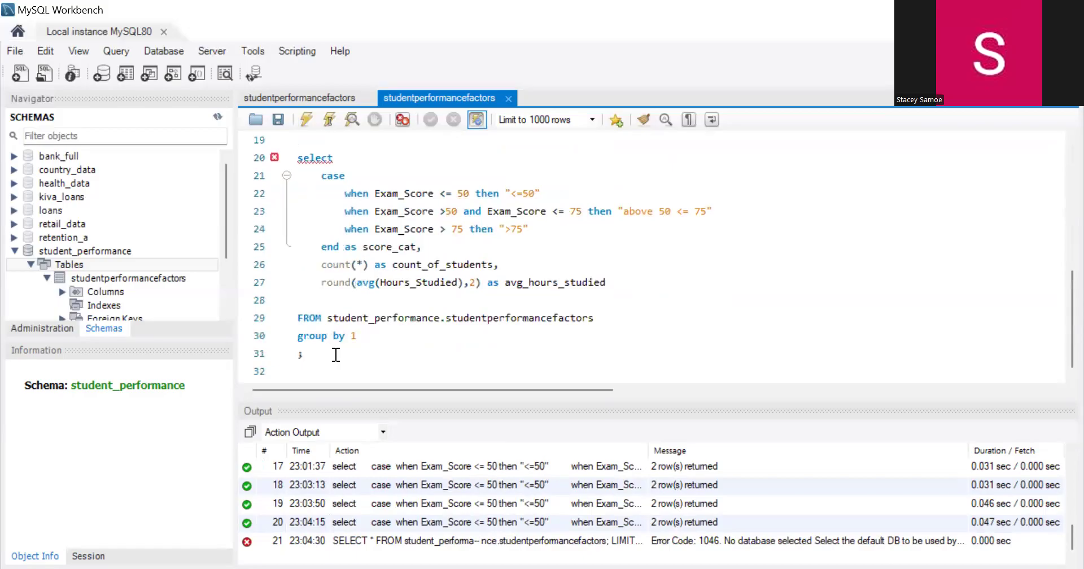
drag(302, 353, 341, 228)
shift+click(305, 157)
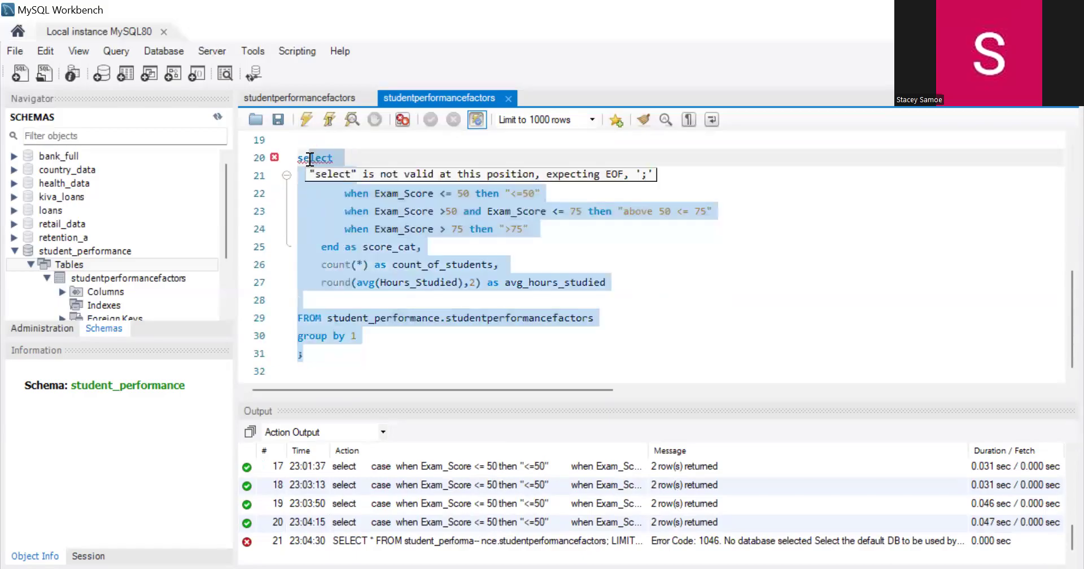
key(ctrl+slash)
scroll(310, 160, up, 2)
click(301, 282)
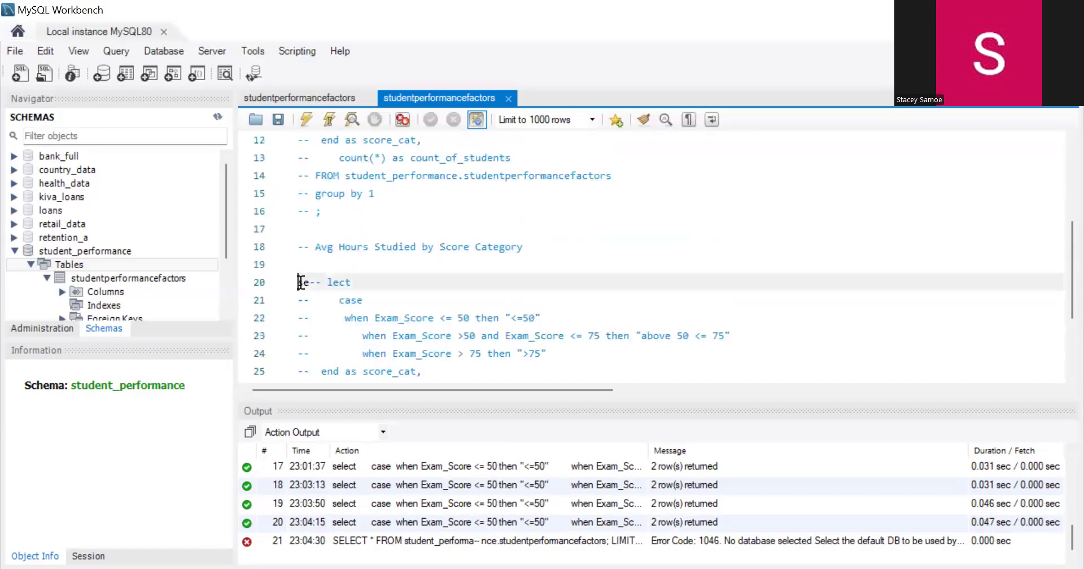
key(ctrl+z)
key(ctrl+slash)
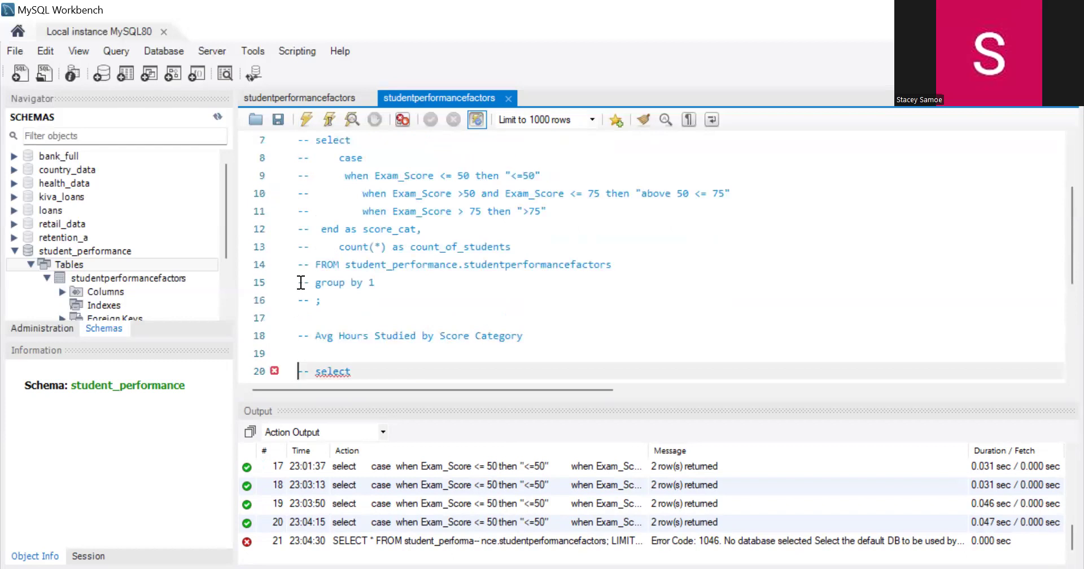
Remove the stray comment marker inside student_performance in the SELECT * statement, and run it.
scroll(301, 282, up, 2)
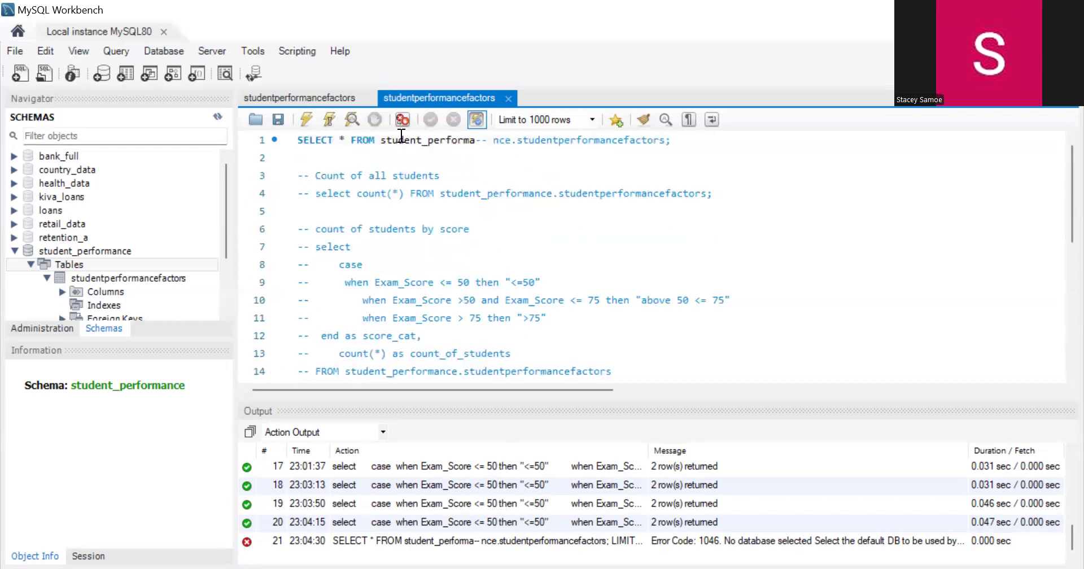
click(490, 140)
key(BackSpace)
key(BackSpace)
key(BackSpace)
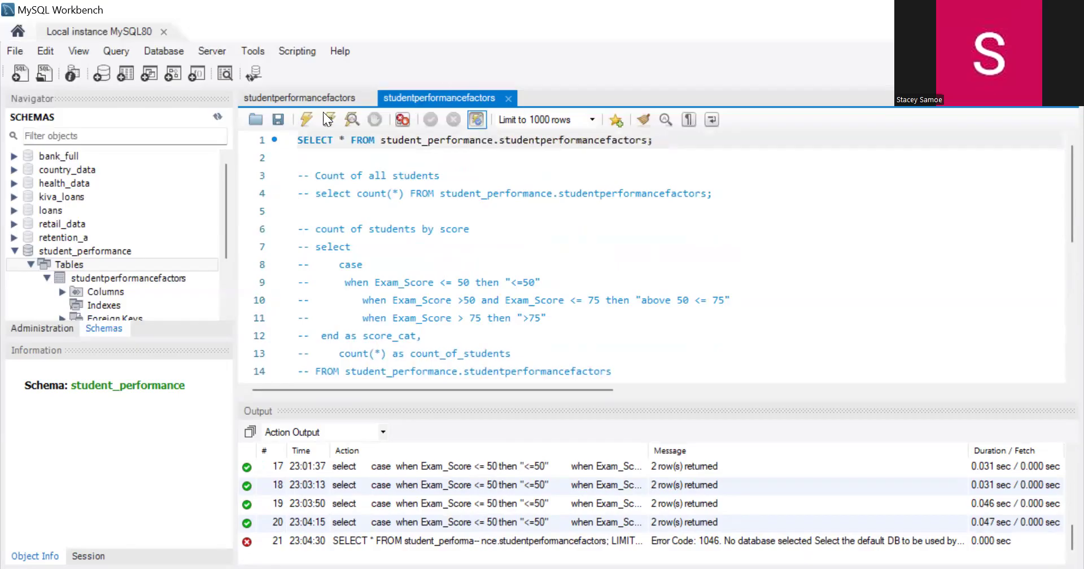
click(306, 115)
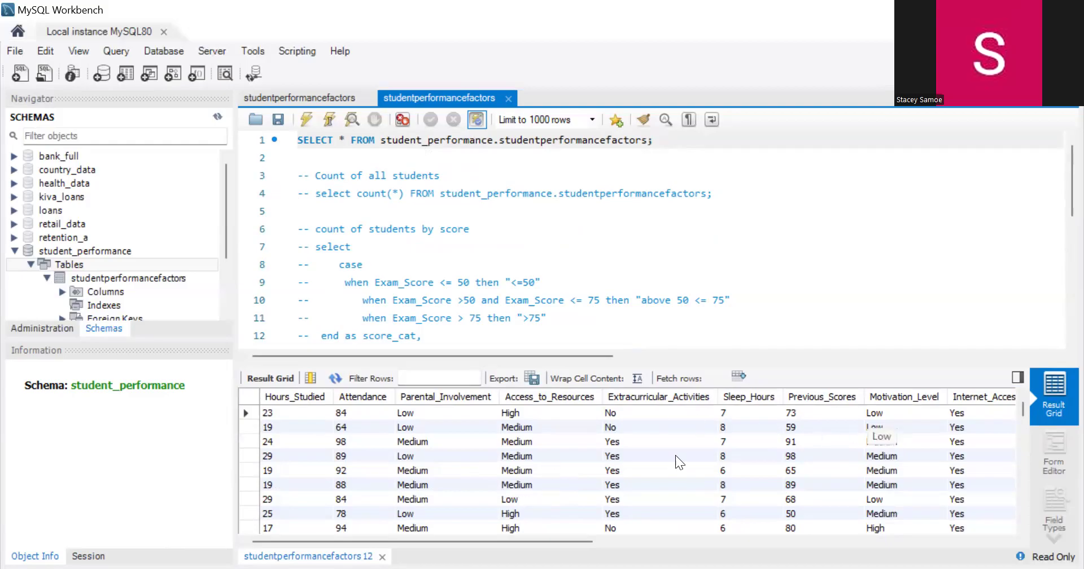
scroll(501, 291, down, 6)
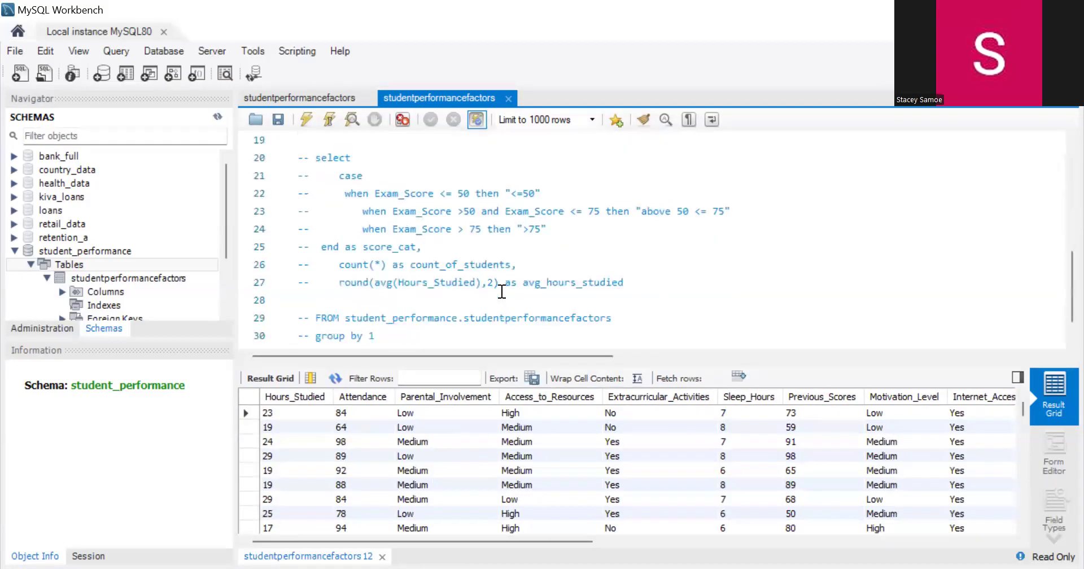
drag(327, 158, 394, 333)
key(ctrl+slash)
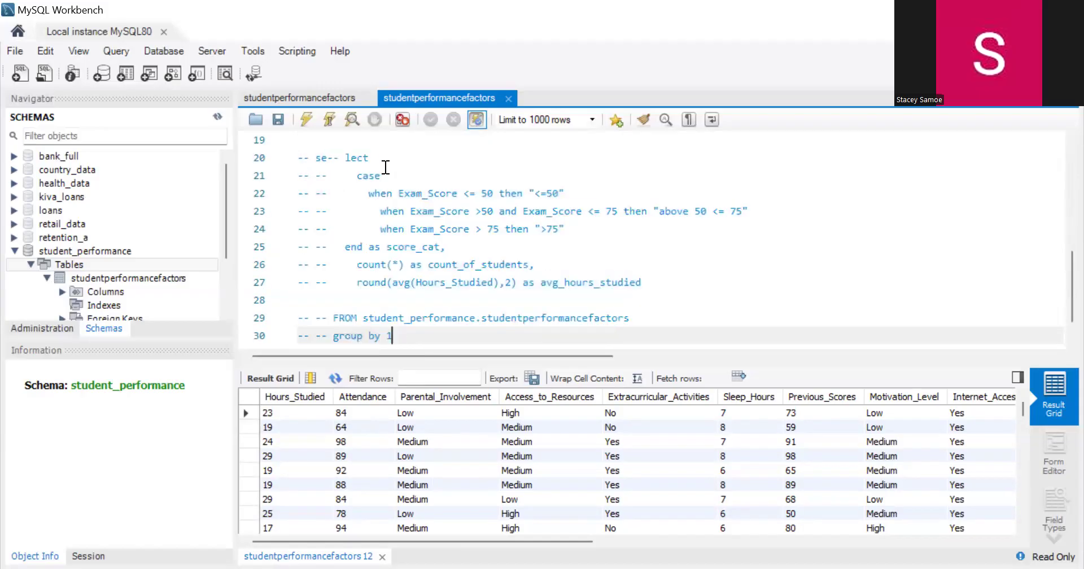
key(Down)
key(Down)
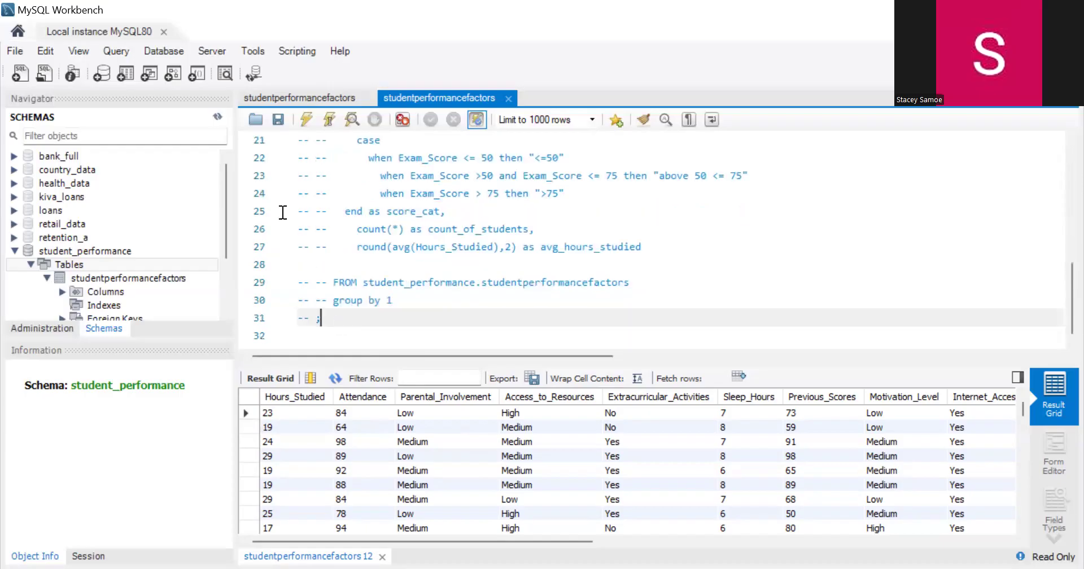
key(ctrl+z)
key(ctrl+z)
key(ctrl+z)
key(ctrl+y)
key(ctrl+y)
key(ctrl+y)
key(ctrl+y)
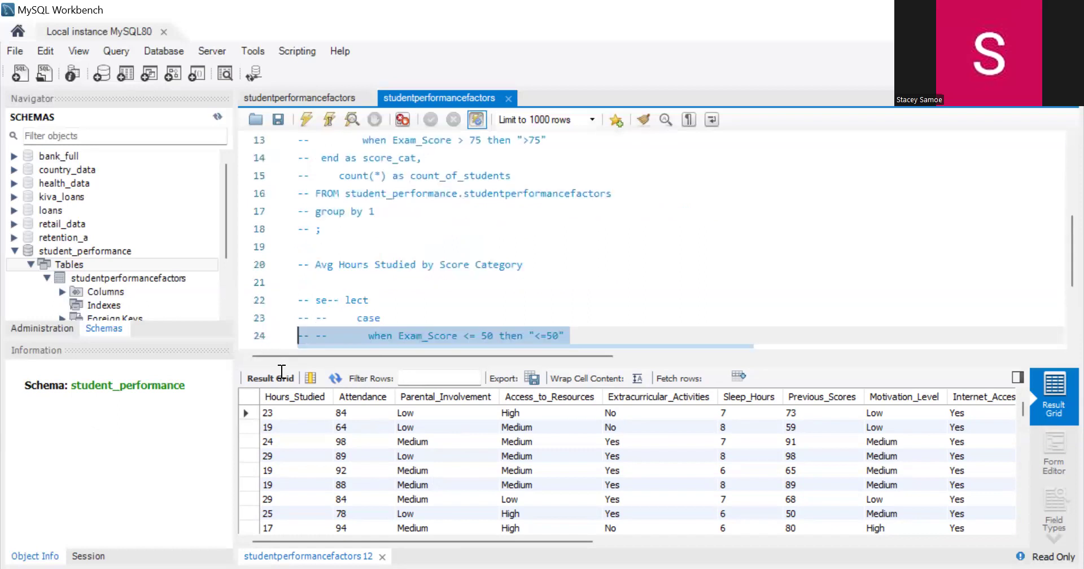
Remove one level of comment markers from the average-hours query and delete the stray marker inside its select keyword.
mouse_move(271, 208)
mouse_down()
mouse_move(265, 192)
mouse_move(264, 227)
mouse_up()
key(ctrl+/)
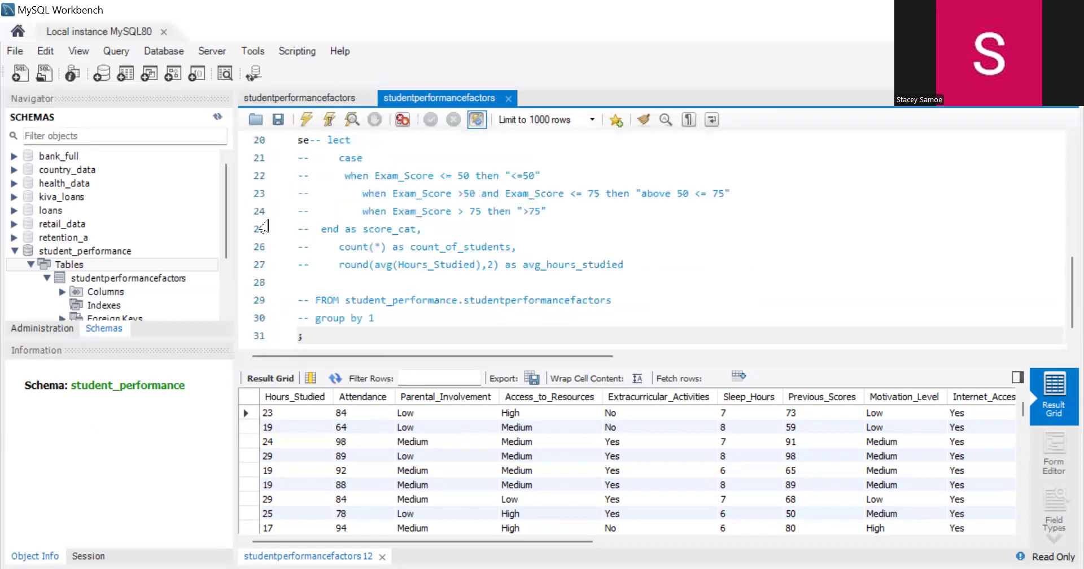
click(321, 142)
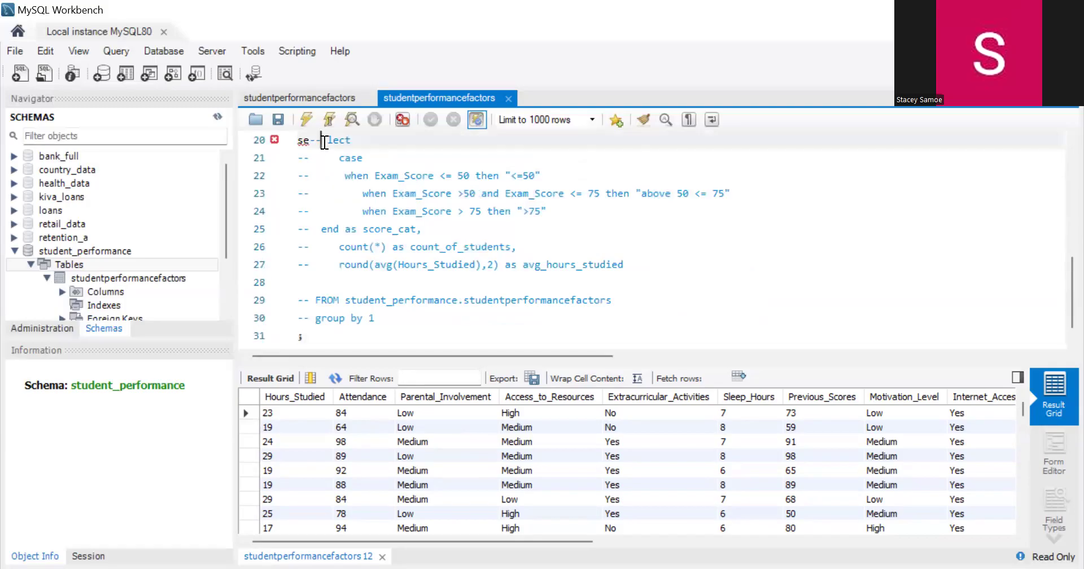
key(BackSpace)
key(BackSpace)
key(BackSpace)
Uncomment the rest of the average-hours query, from the case line through group by 1.
click(288, 158)
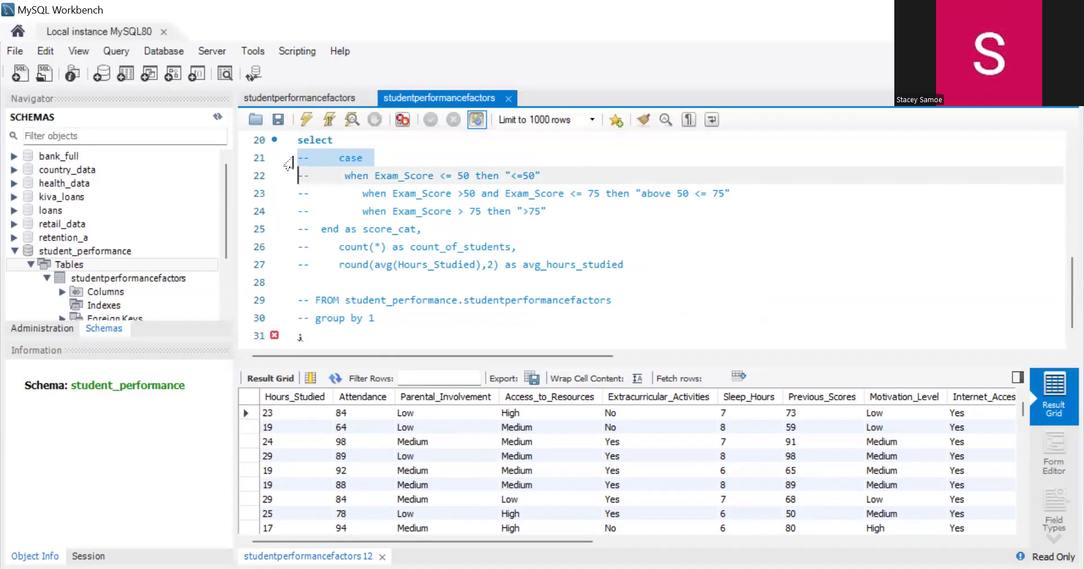
click(346, 159)
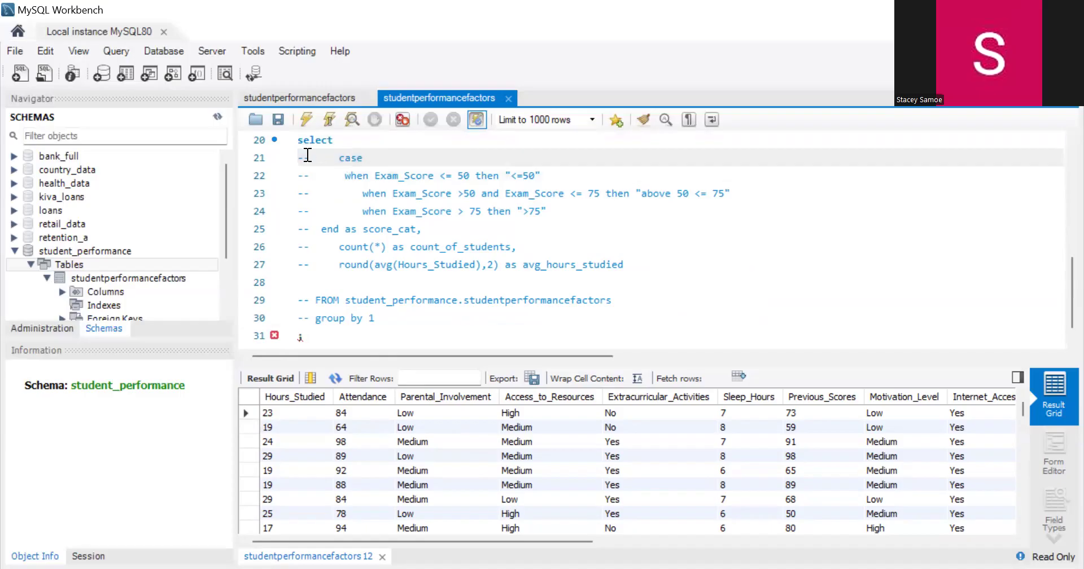
drag(300, 155, 405, 301)
key(ctrl+slash)
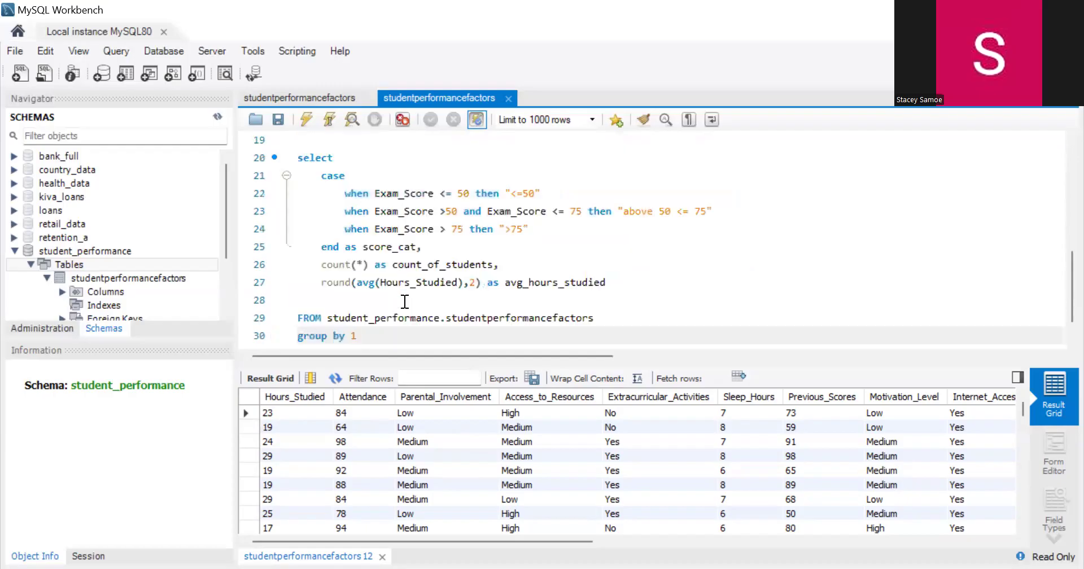
Add a comma after avg_hours_studied and start a new column line reading avg(Attendance) as avg_.
click(461, 283)
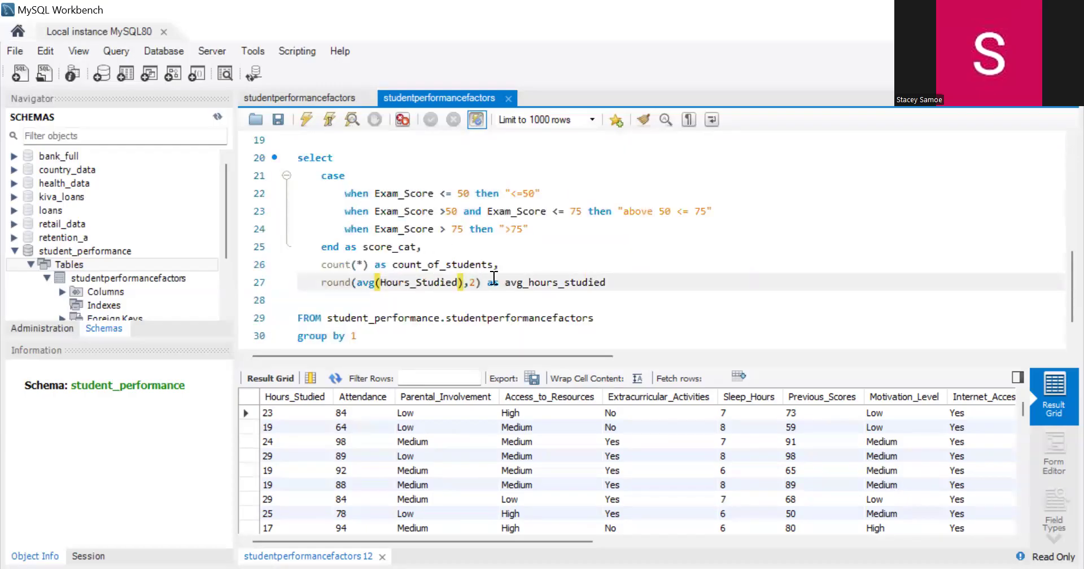
click(622, 282)
text(,)
key(Return)
text(avg)
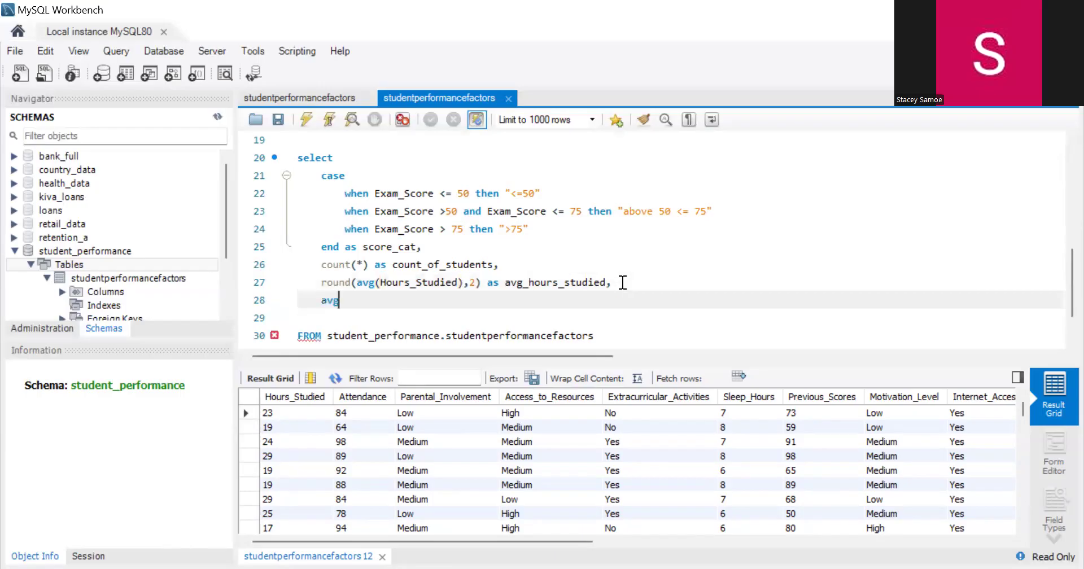
text(()
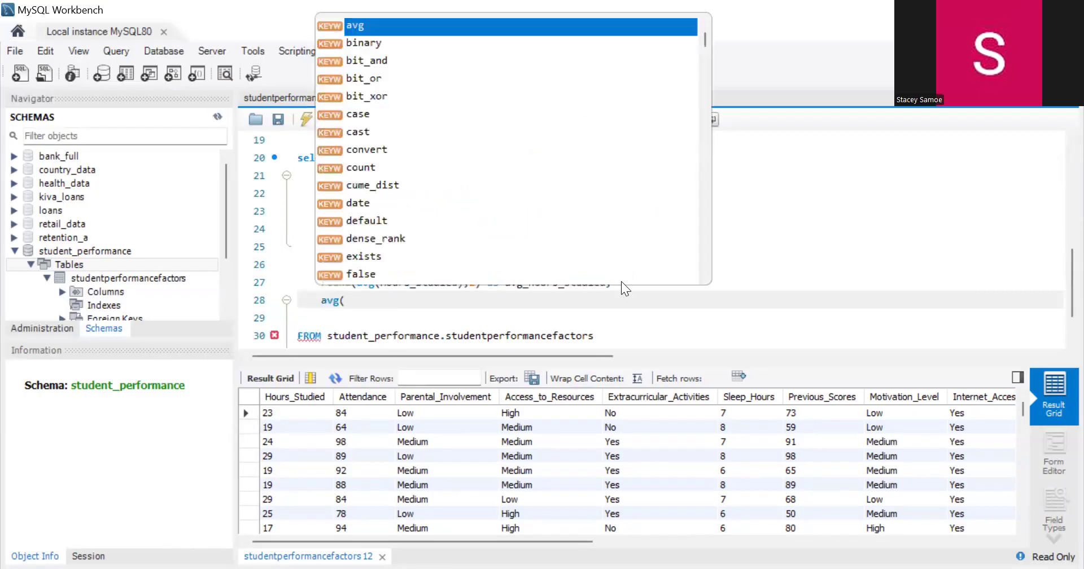
text(att)
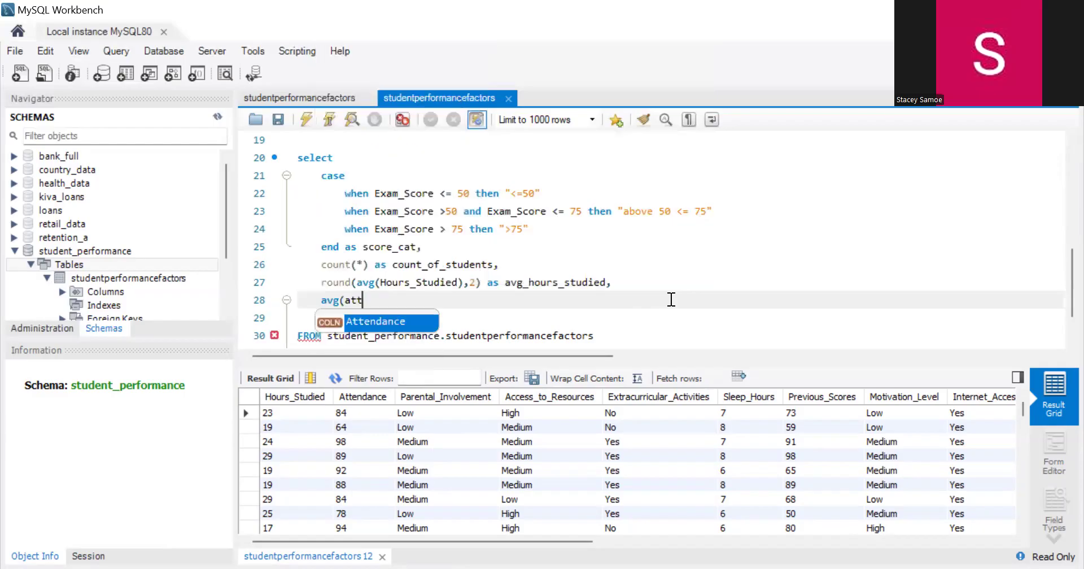
double_click(429, 321)
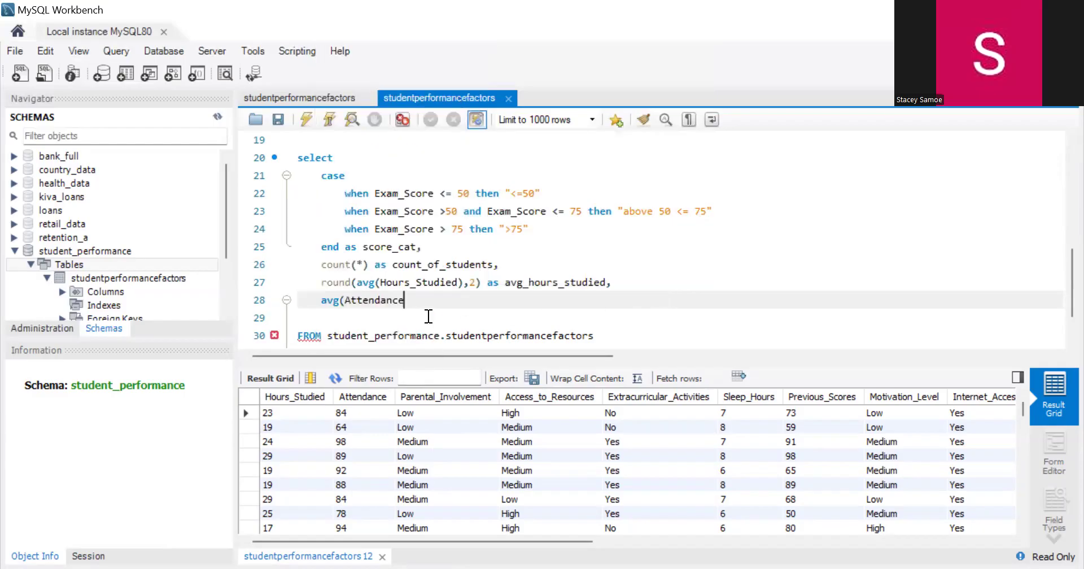
text() as avg_)
Complete the new column's alias as avg_attendance, reusing the Attendance column name with a lowercase a.
drag(404, 303, 346, 305)
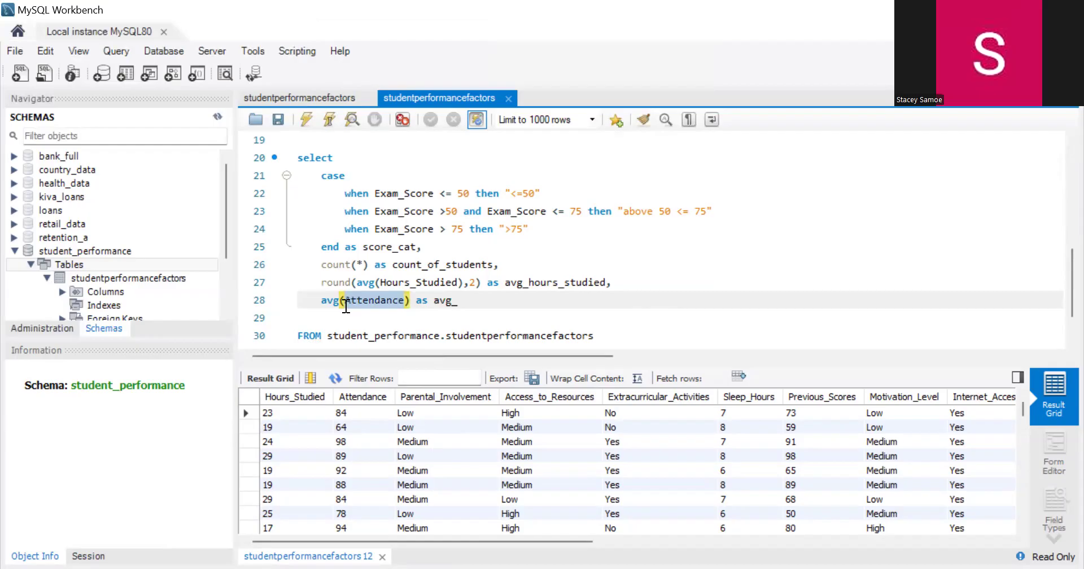
key(ctrl+c)
click(460, 303)
key(ctrl+v)
click(461, 303)
key(BackSpace)
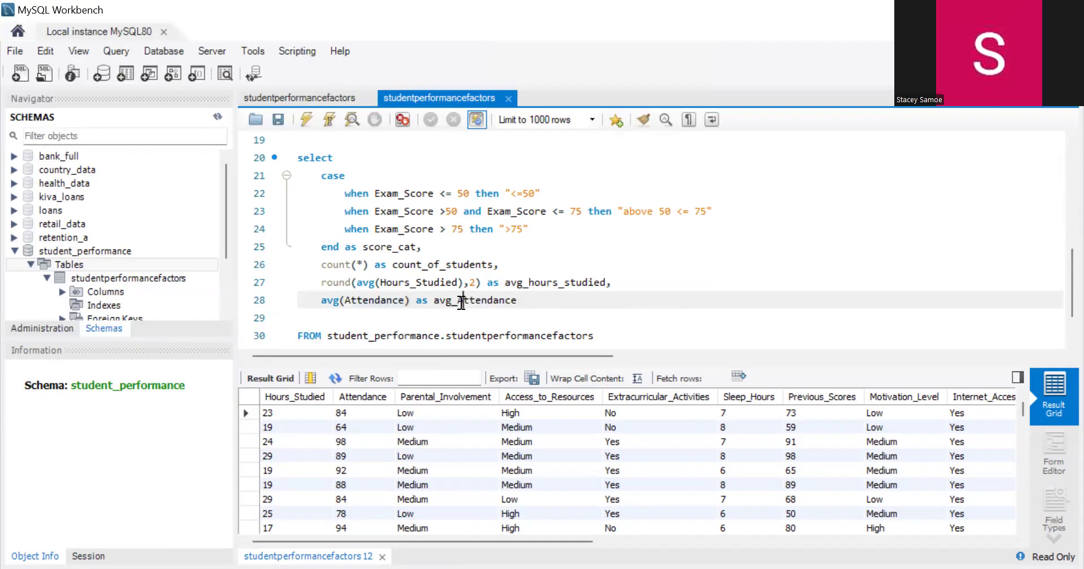
text(a)
Run the script with the average attendance column included, leaving no extra line after the avg_attendance alias.
click(571, 304)
key(Return)
key(BackSpace)
key(BackSpace)
click(306, 119)
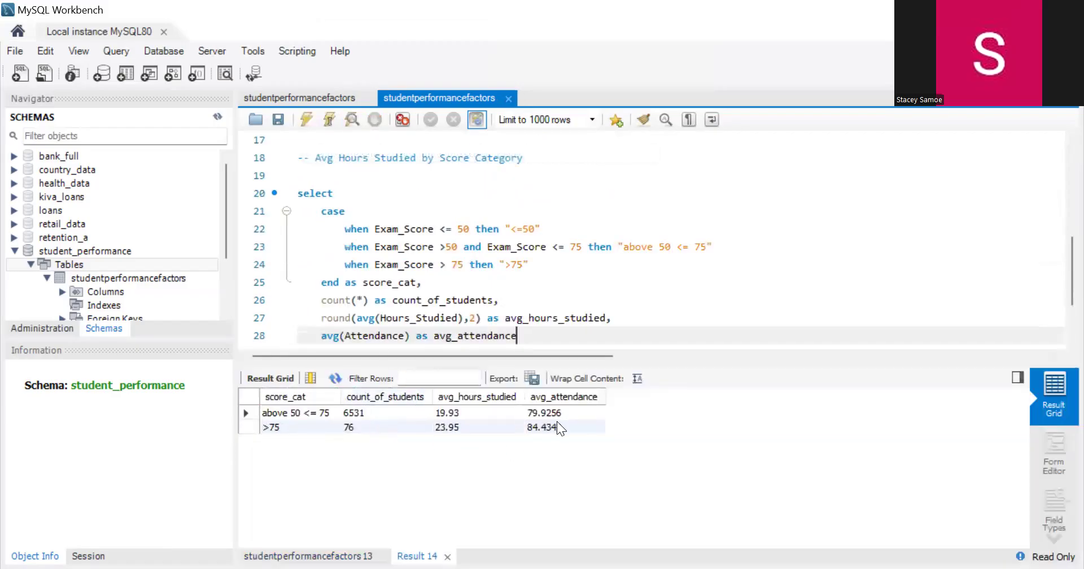
scroll(611, 233, up, 5)
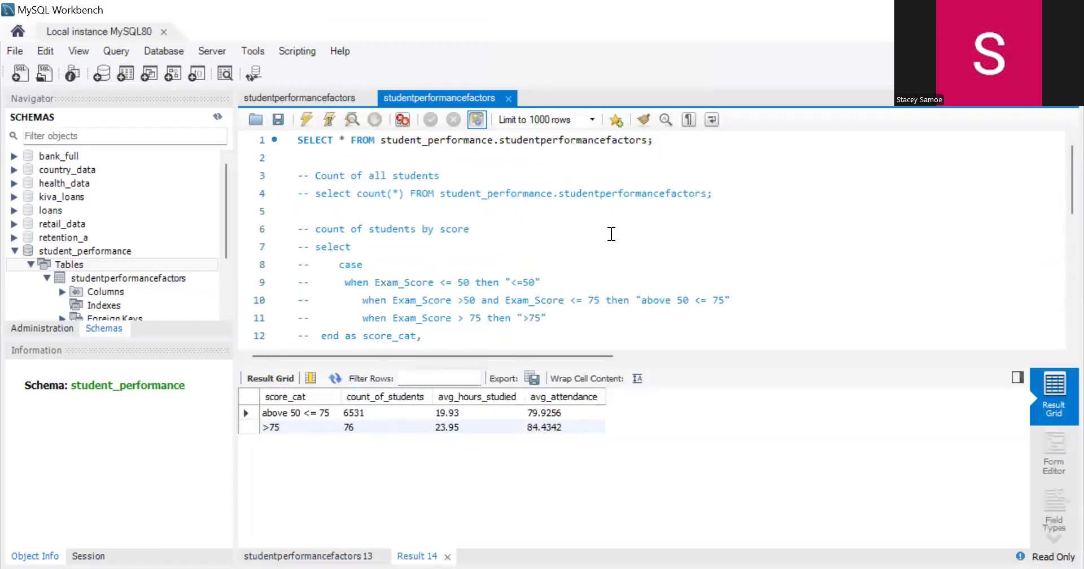
scroll(611, 234, down, 7)
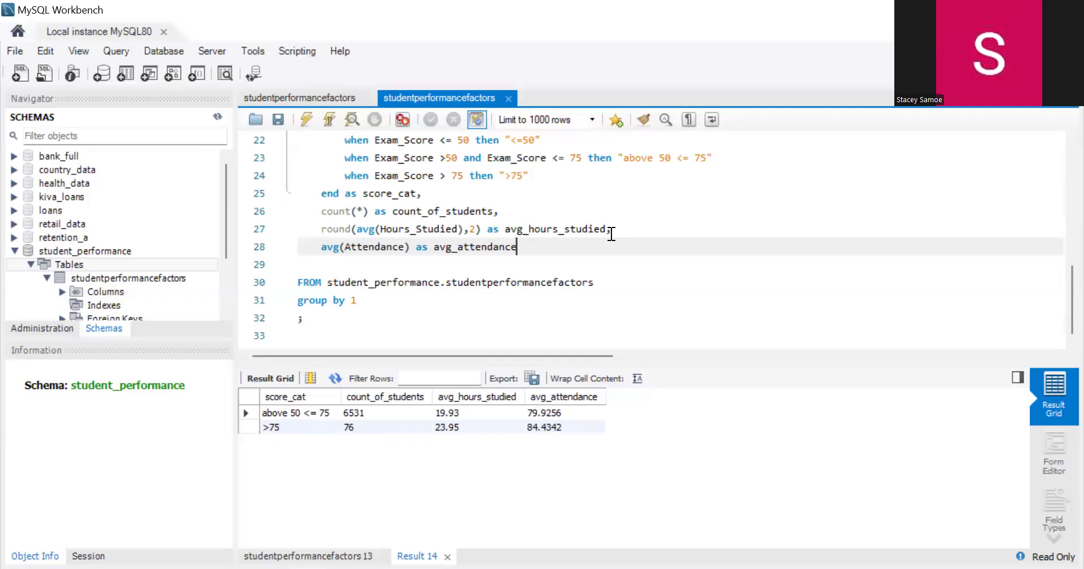
click(608, 1)
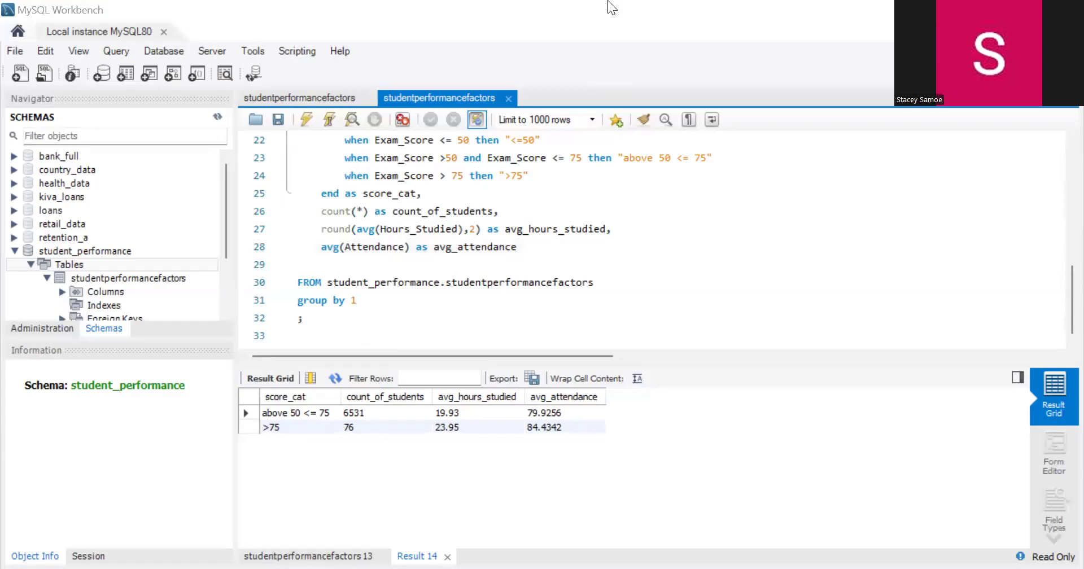